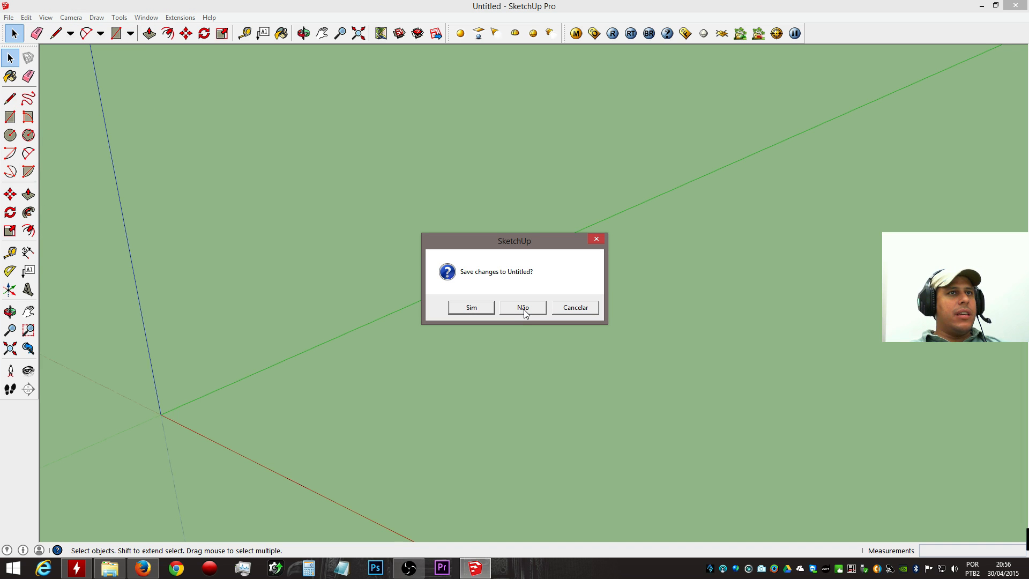
# Start a new model without saving the changes to the untitled one.
pyautogui.click(524, 310)
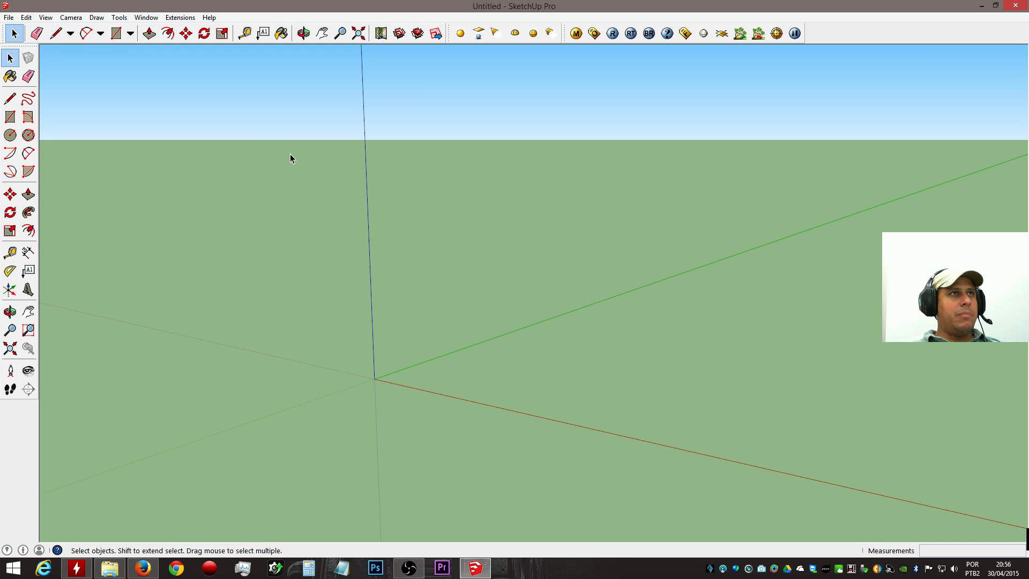
pyautogui.click(55, 34)
pyautogui.press('space')
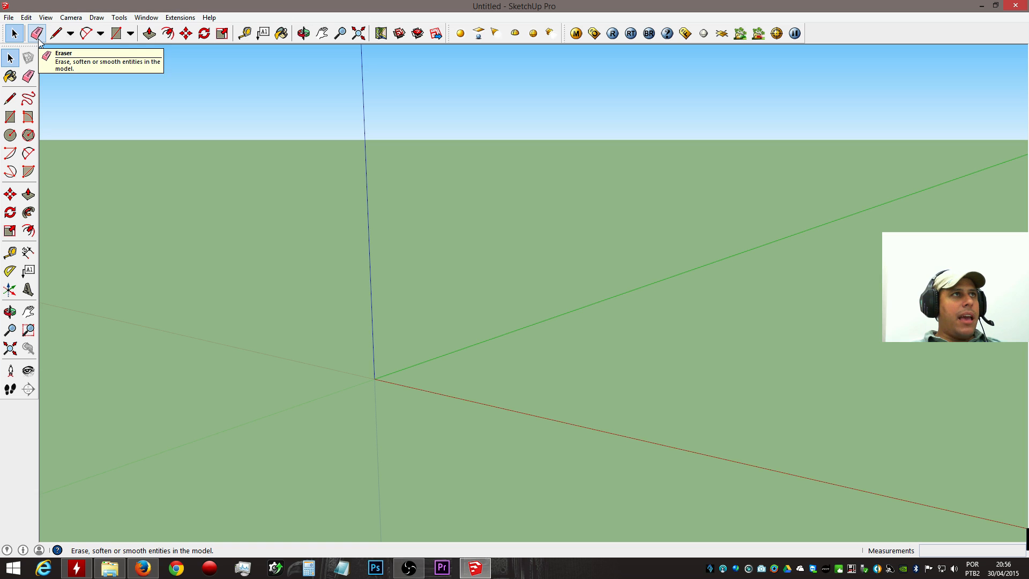
pyautogui.press('e')
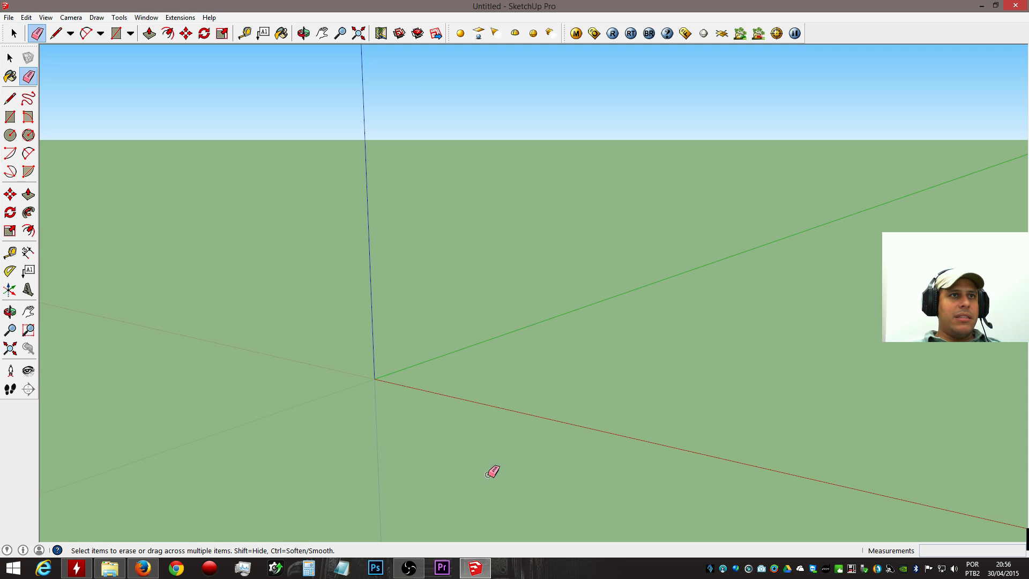
pyautogui.click(56, 36)
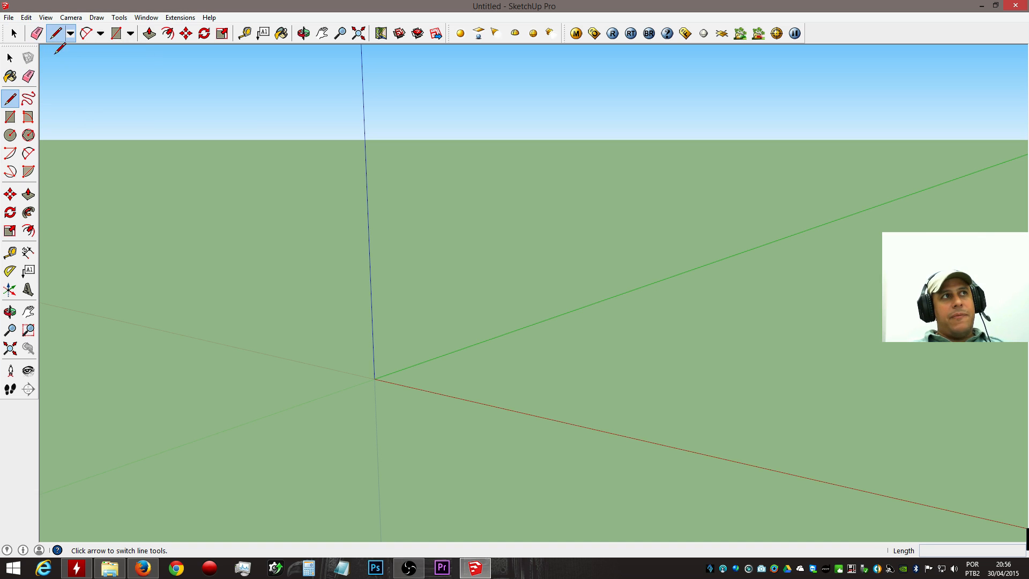
pyautogui.click(477, 379)
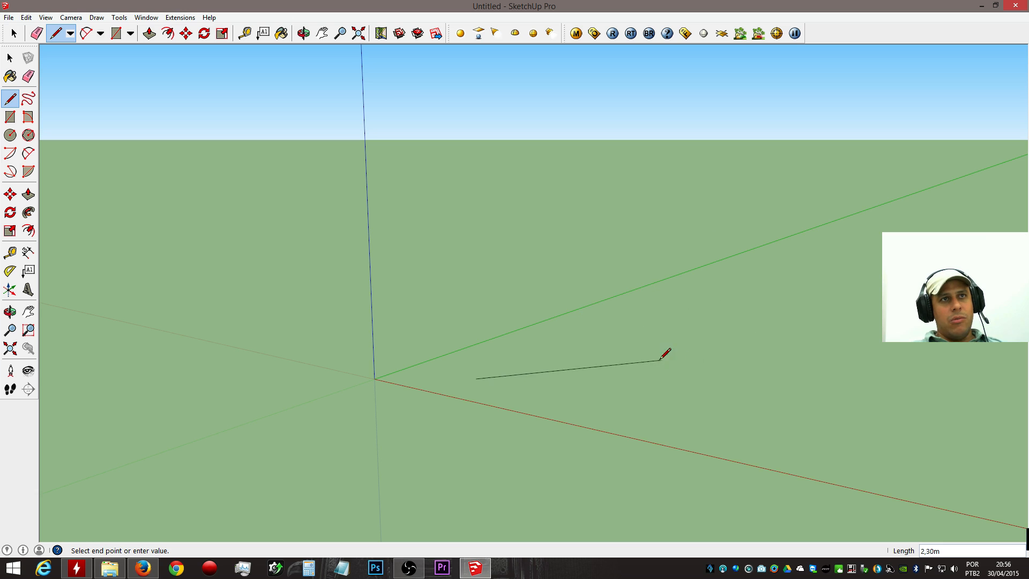
pyautogui.press('Escape')
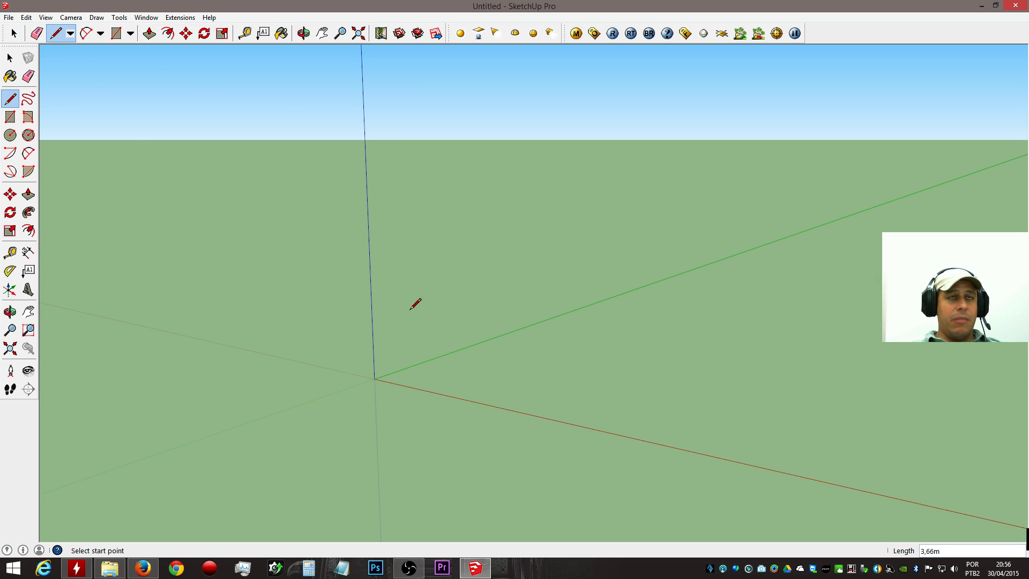
# Draw a large open freehand curve across the red axis near the origin and erase it.
pyautogui.click(70, 34)
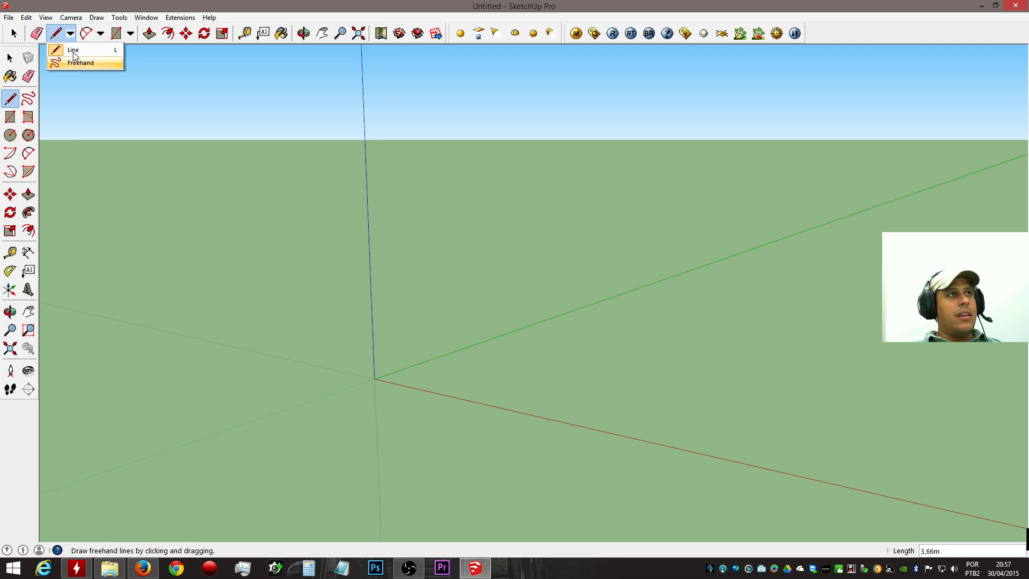
pyautogui.click(71, 35)
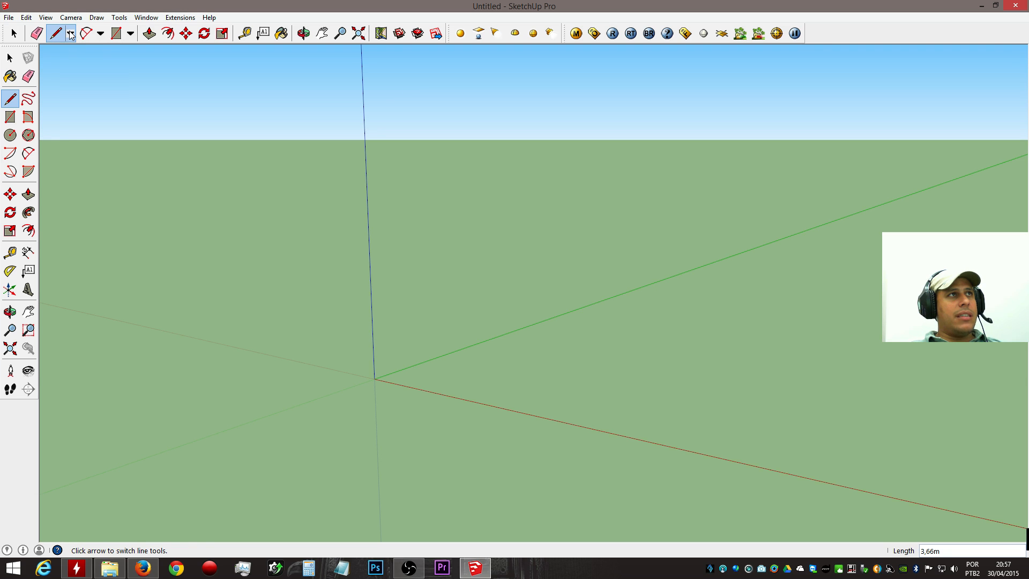
pyautogui.click(71, 35)
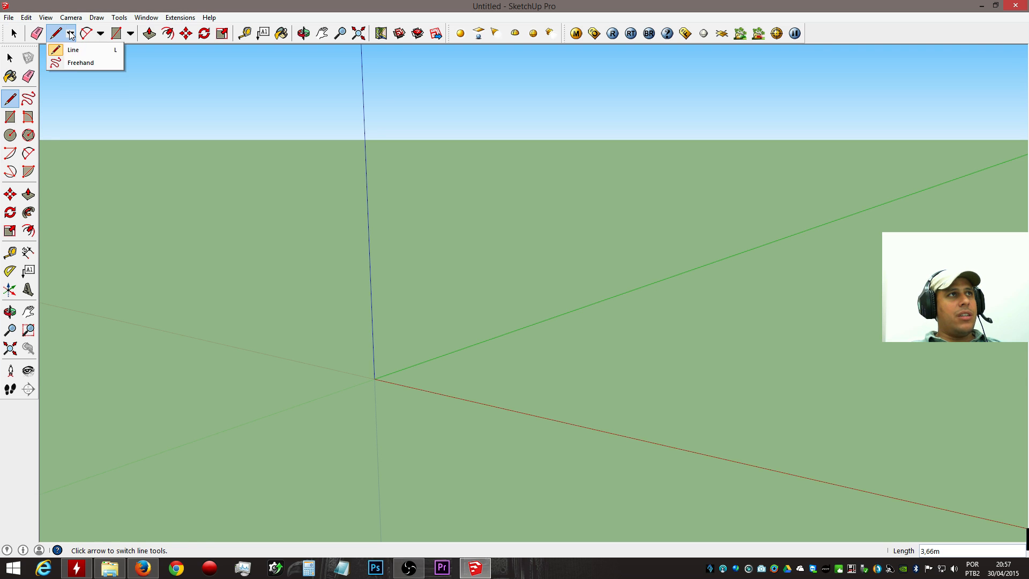
pyautogui.click(76, 66)
pyautogui.moveTo(447, 404)
pyautogui.mouseDown()
pyautogui.moveTo(584, 330)
pyautogui.moveTo(885, 428)
pyautogui.moveTo(558, 490)
pyautogui.moveTo(460, 453)
pyautogui.mouseUp()
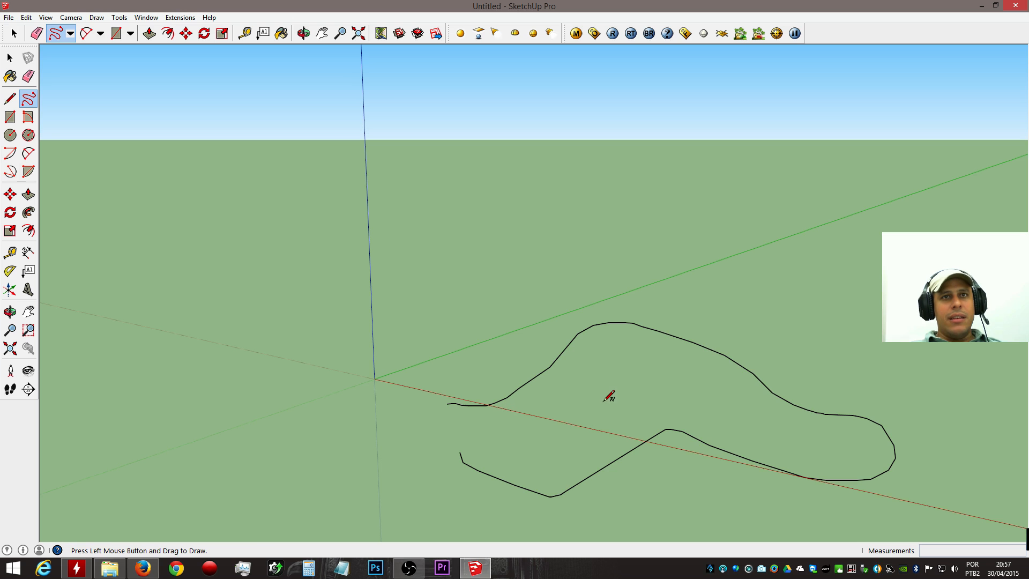
pyautogui.press('e')
pyautogui.click(751, 369)
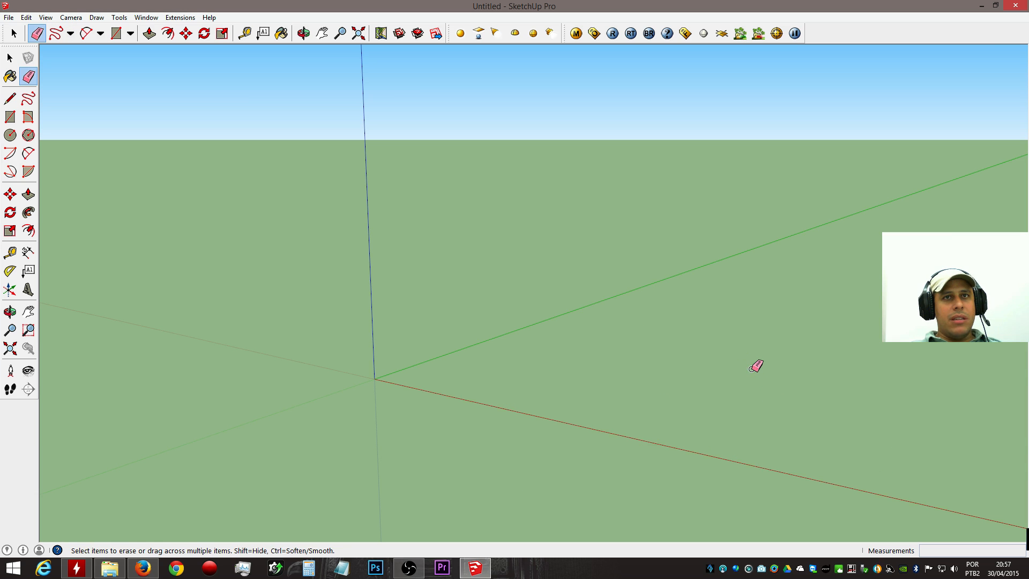
# Draw a smaller winding freehand outline over the red axis near the origin and delete it.
pyautogui.press('space')
pyautogui.click(70, 34)
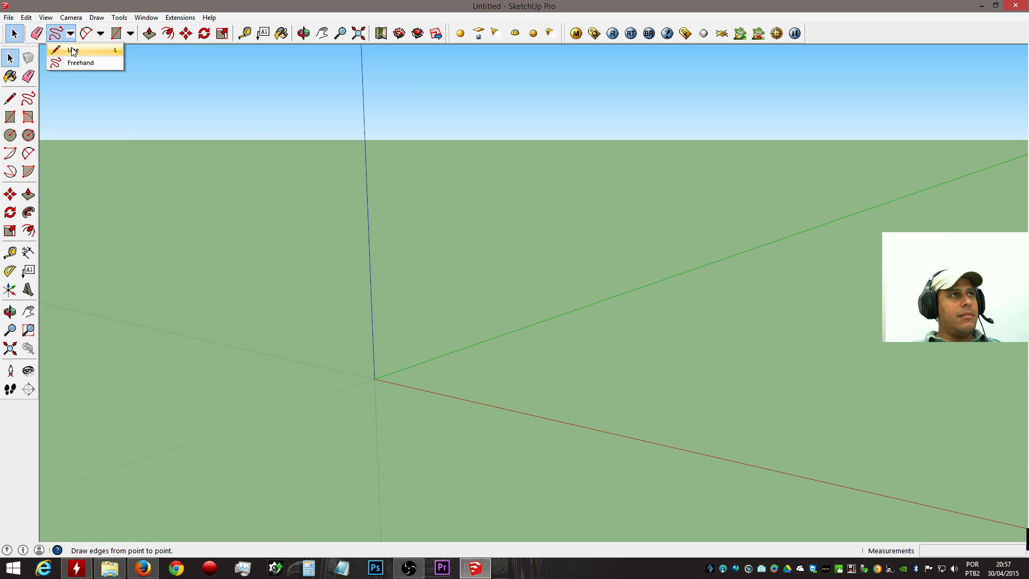
pyautogui.click(76, 48)
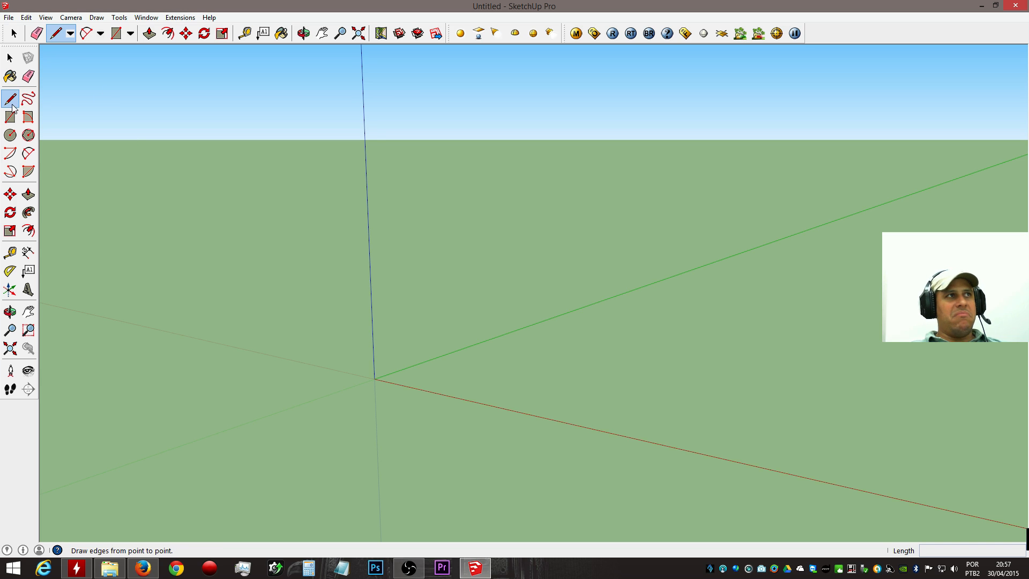
pyautogui.click(28, 98)
pyautogui.moveTo(443, 411)
pyautogui.mouseDown()
pyautogui.moveTo(482, 436)
pyautogui.moveTo(515, 396)
pyautogui.moveTo(548, 391)
pyautogui.moveTo(563, 411)
pyautogui.moveTo(570, 395)
pyautogui.moveTo(605, 413)
pyautogui.moveTo(566, 500)
pyautogui.moveTo(488, 451)
pyautogui.moveTo(440, 408)
pyautogui.moveTo(449, 409)
pyautogui.mouseUp()
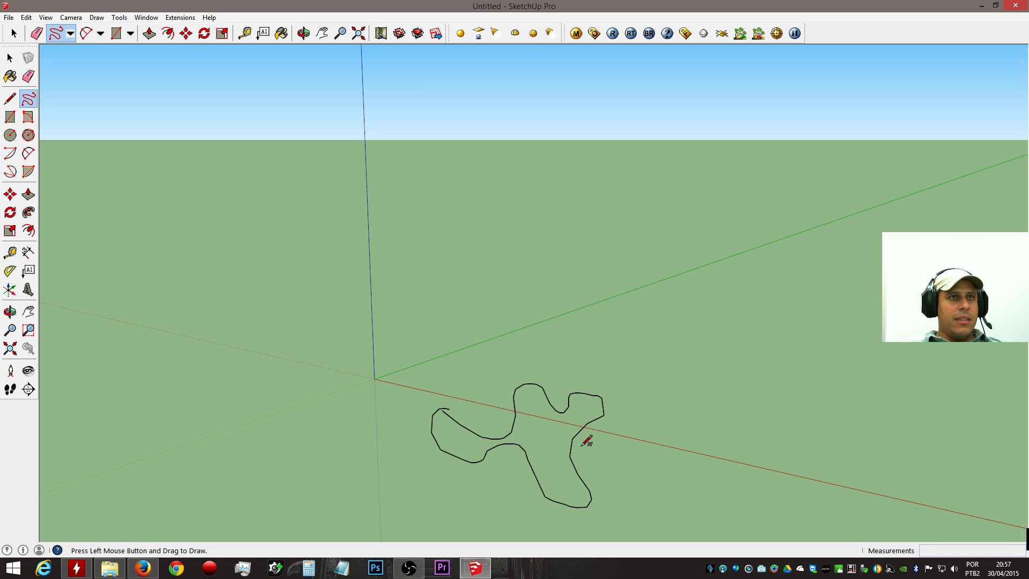
pyautogui.press('space')
pyautogui.click(586, 428)
pyautogui.press('Delete')
# Review the Line tool, the available arc types including 2 Point Arc, and the Rectangle tool.
pyautogui.click(70, 34)
pyautogui.click(73, 49)
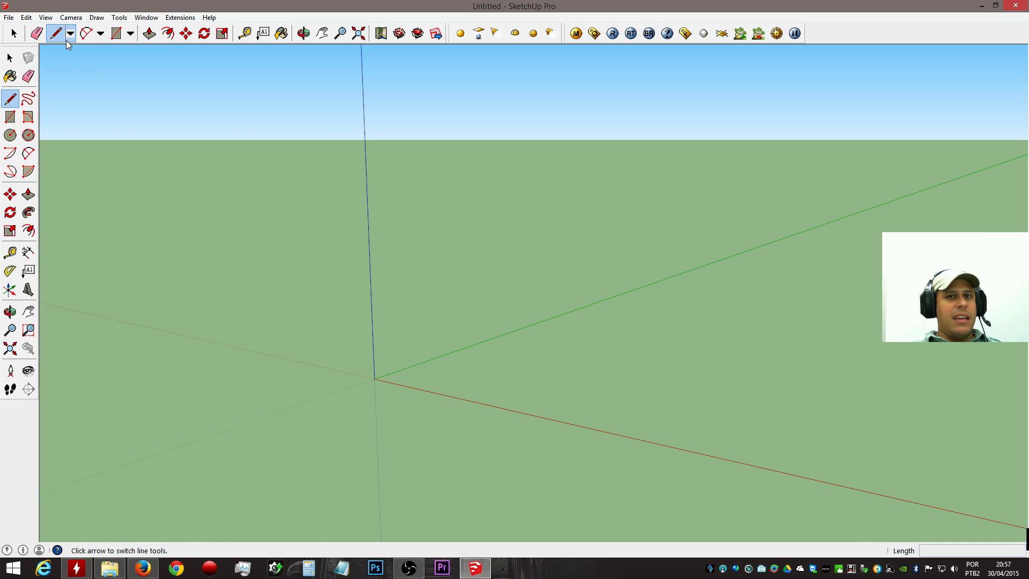
pyautogui.click(101, 34)
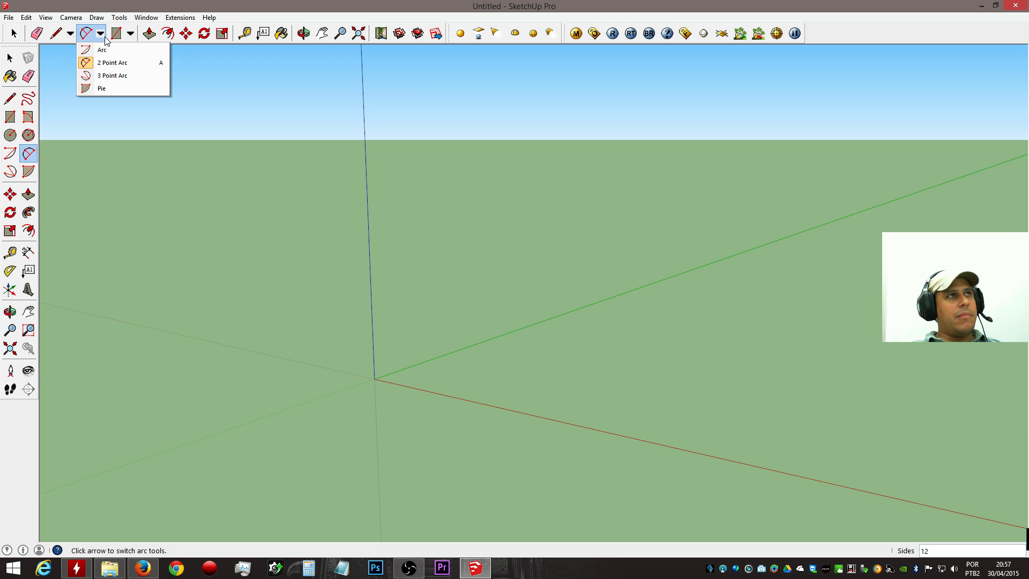
pyautogui.click(107, 63)
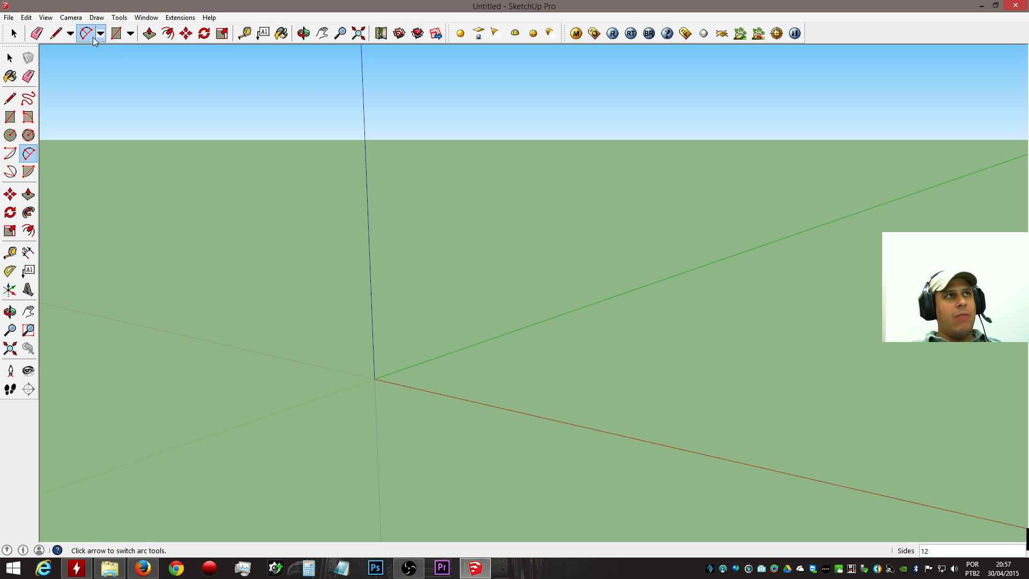
pyautogui.click(119, 35)
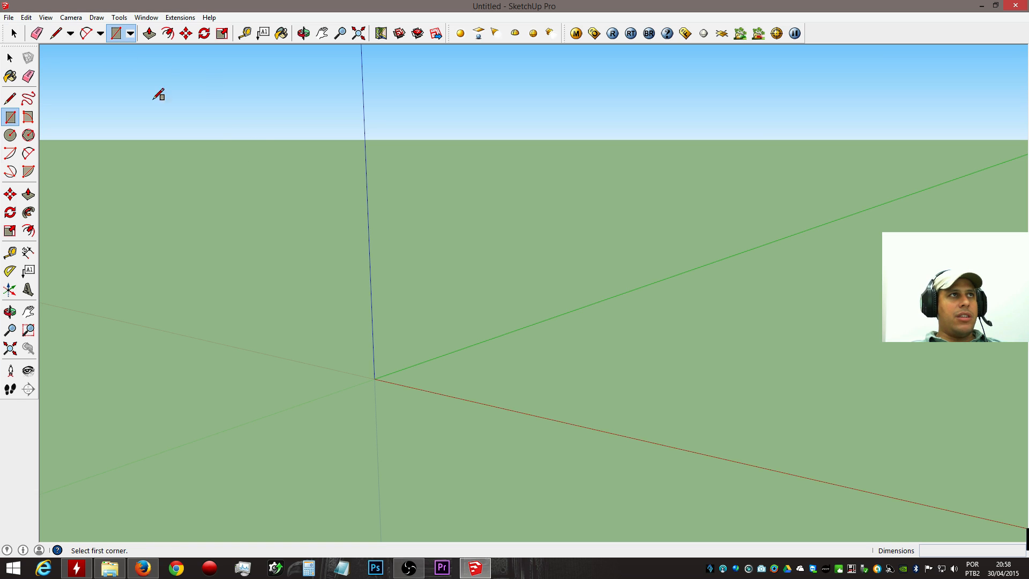
pyautogui.press('space')
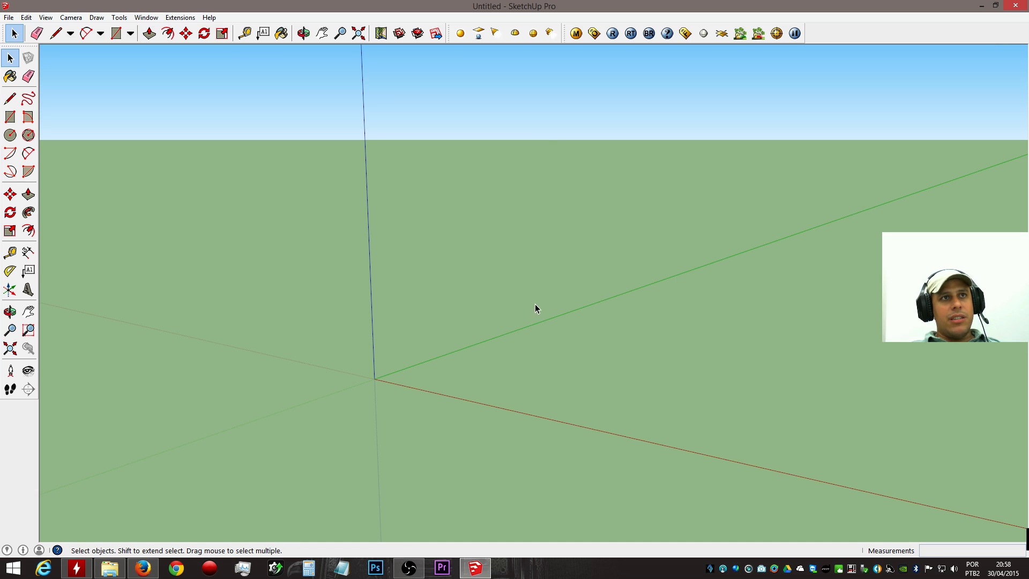
# Go through the Push/Pull, Offset, Move, Rotate, Scale, Rectangle and Tape Measure tools by activating each in turn.
pyautogui.press('p')
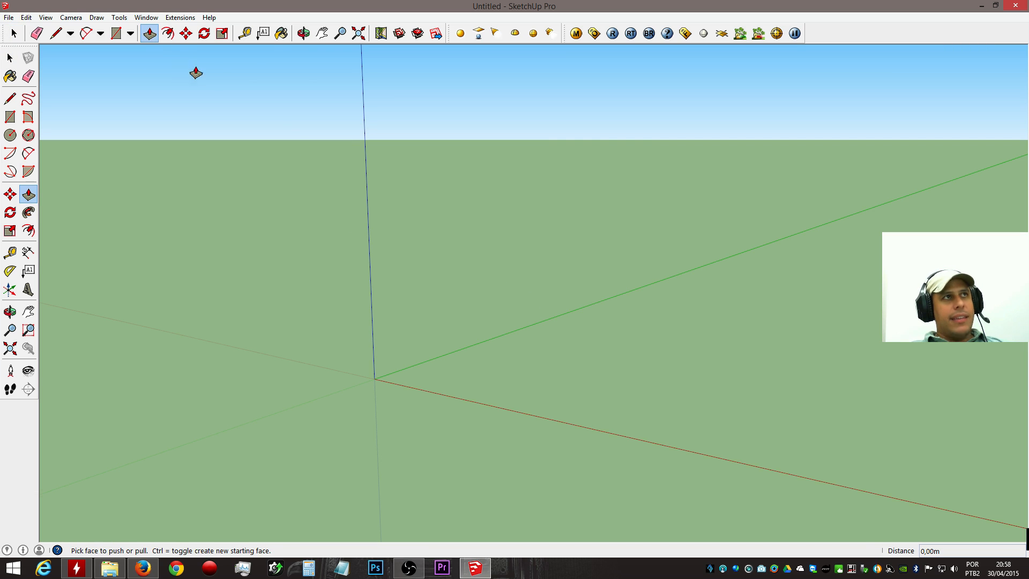
pyautogui.press('space')
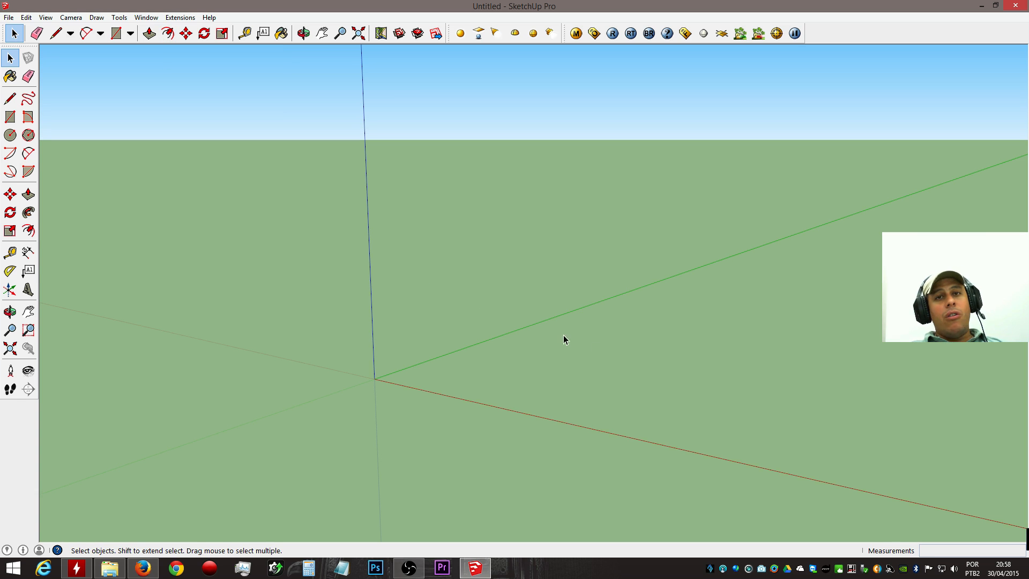
pyautogui.press('f')
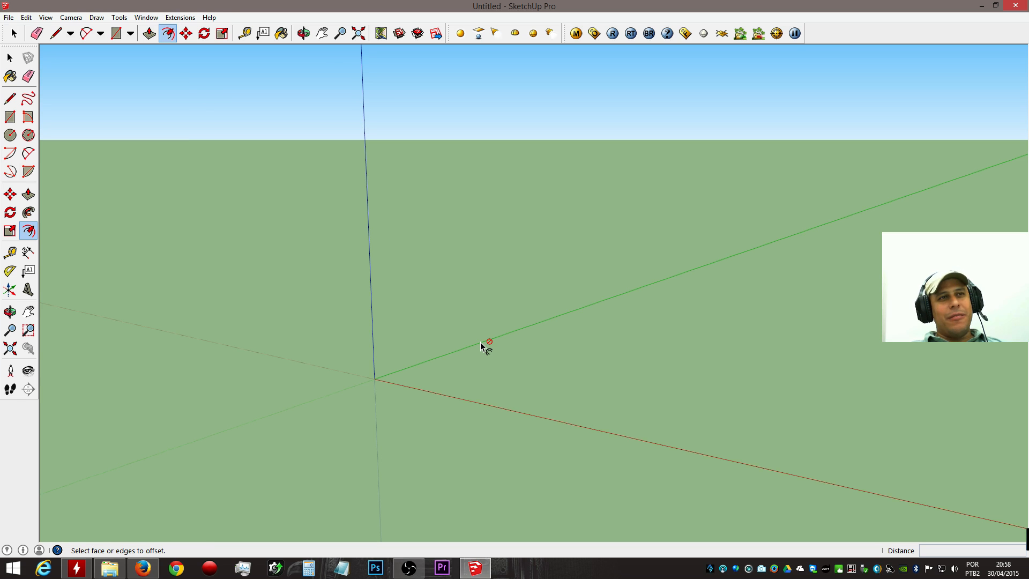
pyautogui.click(186, 33)
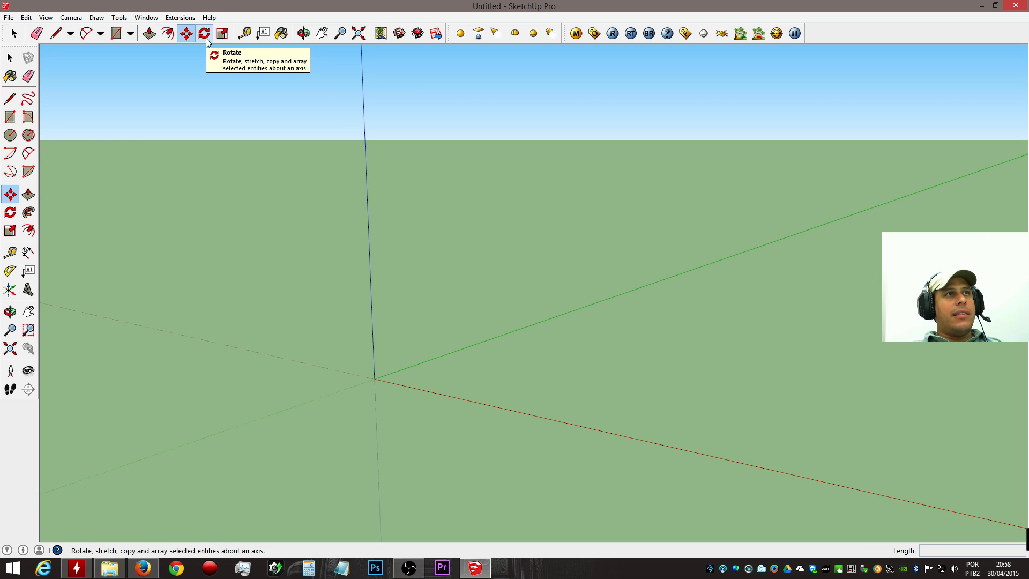
pyautogui.press('q')
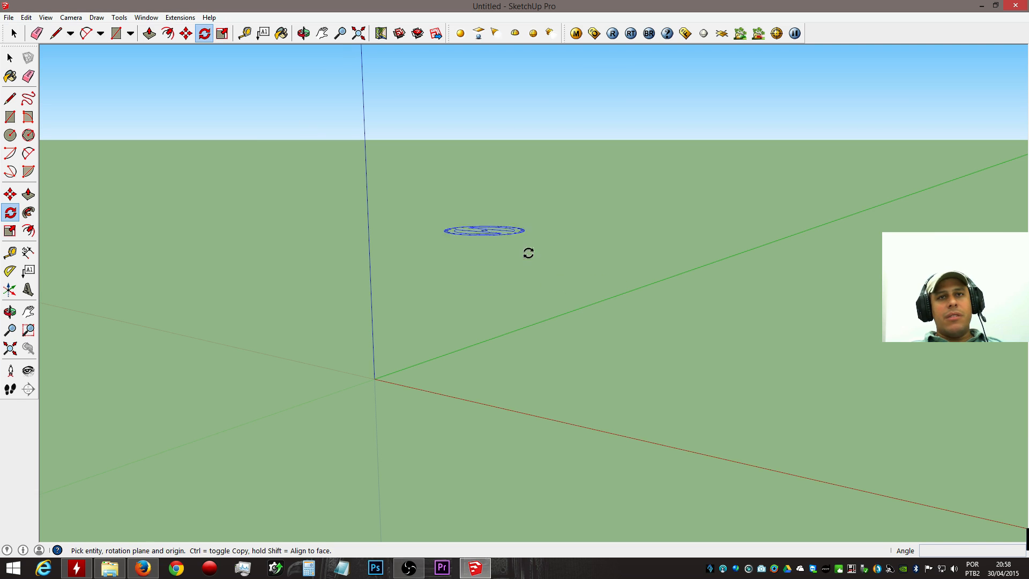
pyautogui.press('s')
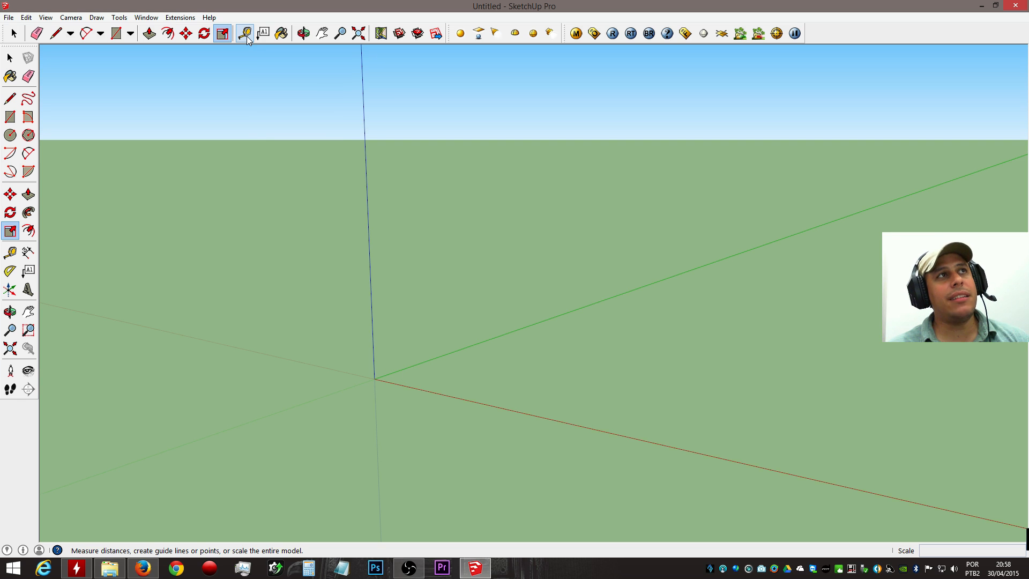
pyautogui.press('r')
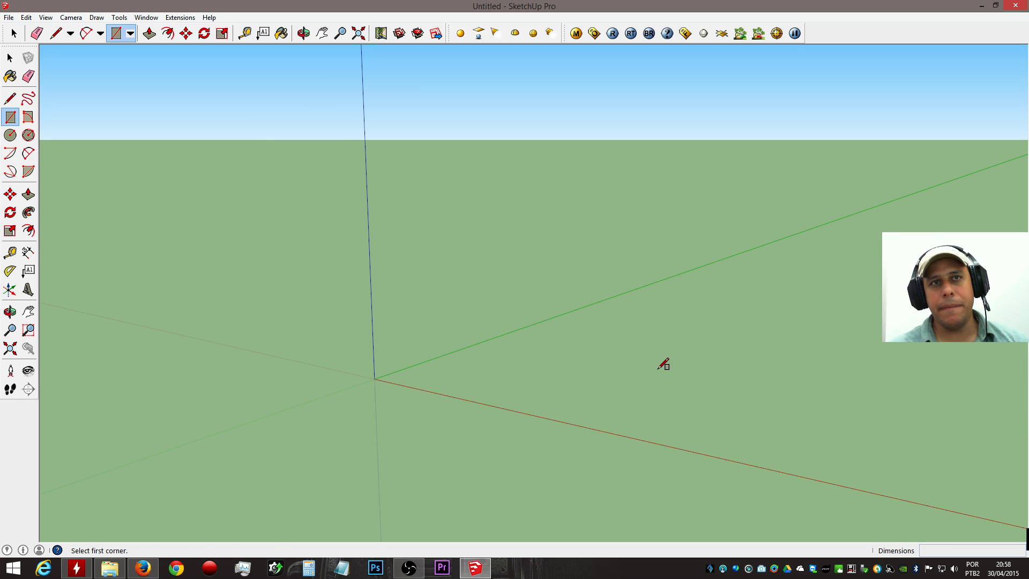
pyautogui.press('t')
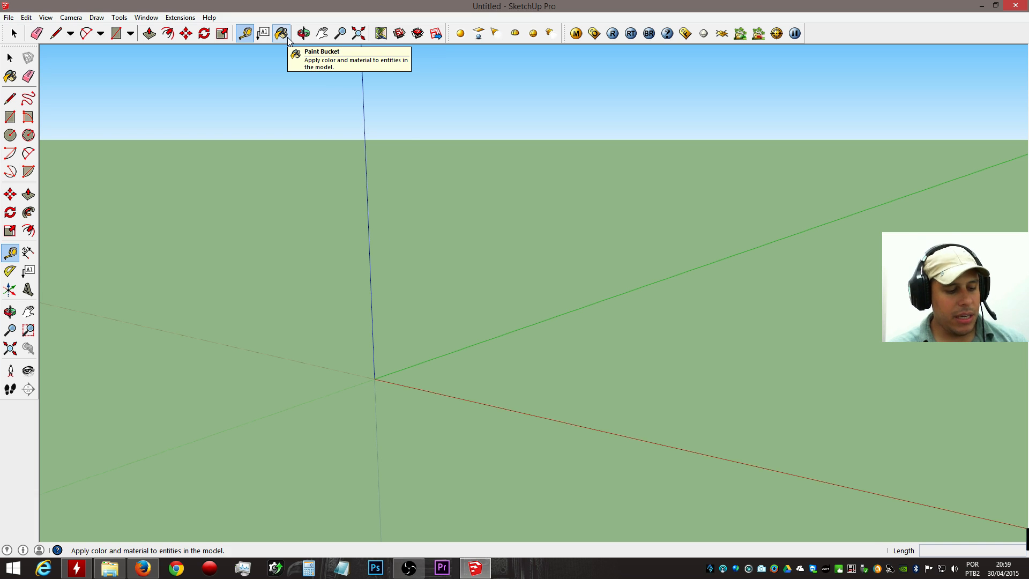
# Activate the Paint Bucket, look at its Materials window and close the window.
pyautogui.press('b')
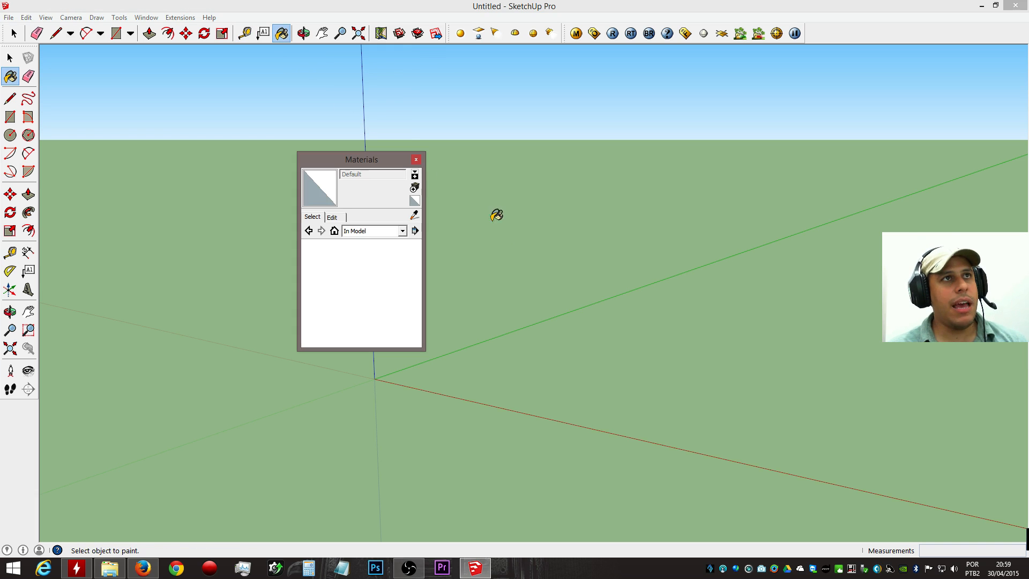
pyautogui.click(416, 161)
pyautogui.press('b')
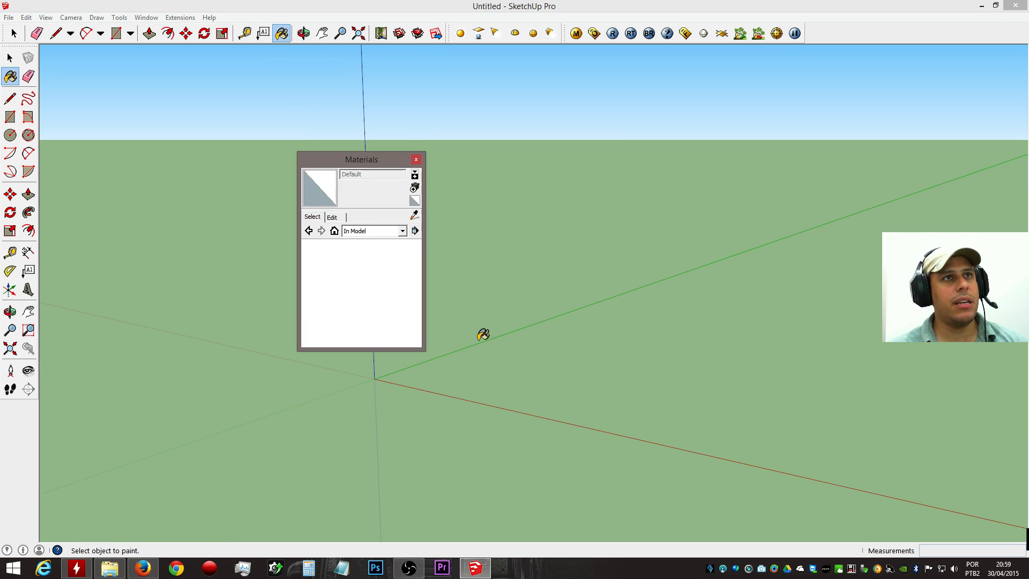
pyautogui.click(416, 159)
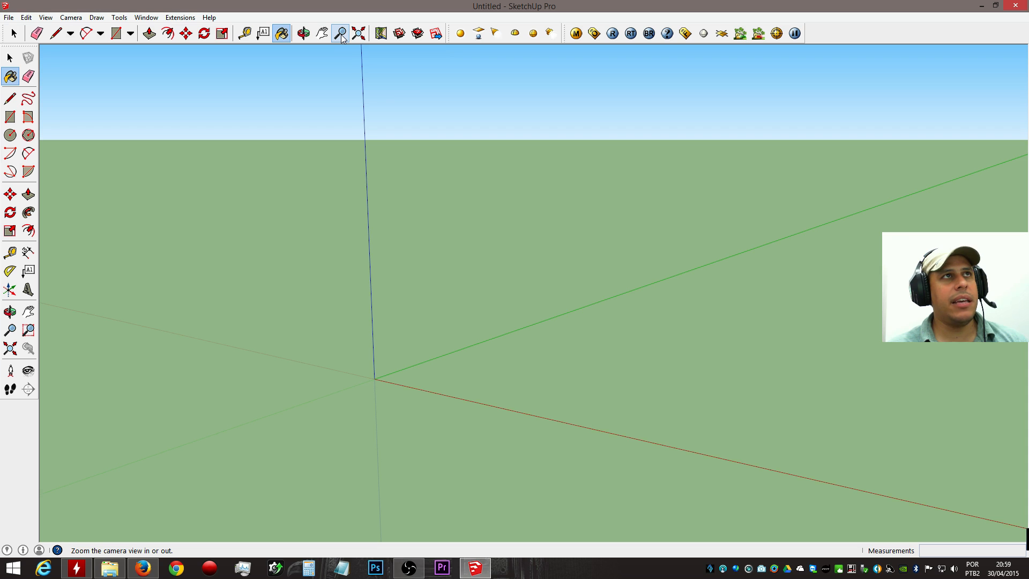
pyautogui.press('super')
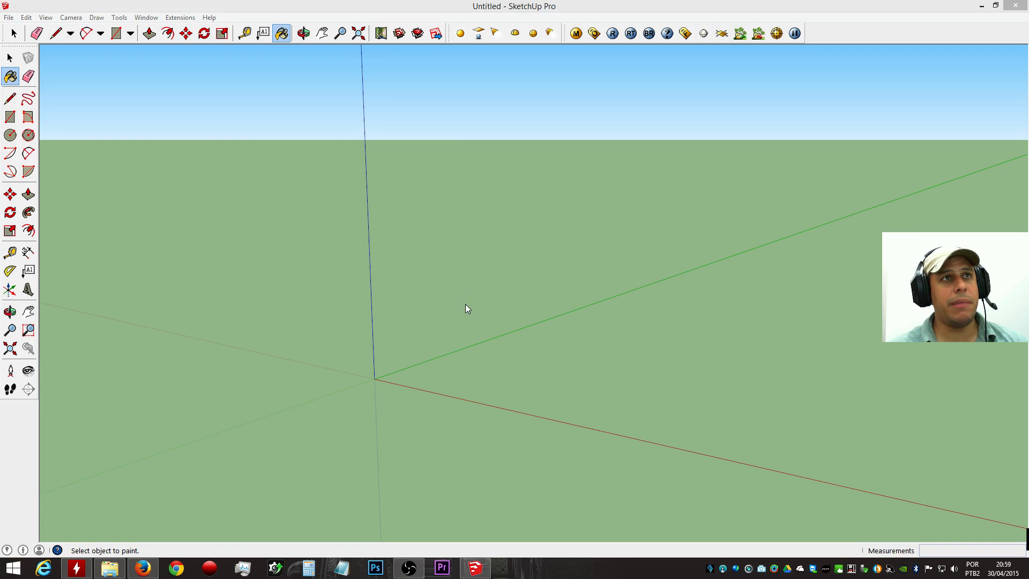
pyautogui.click(150, 290)
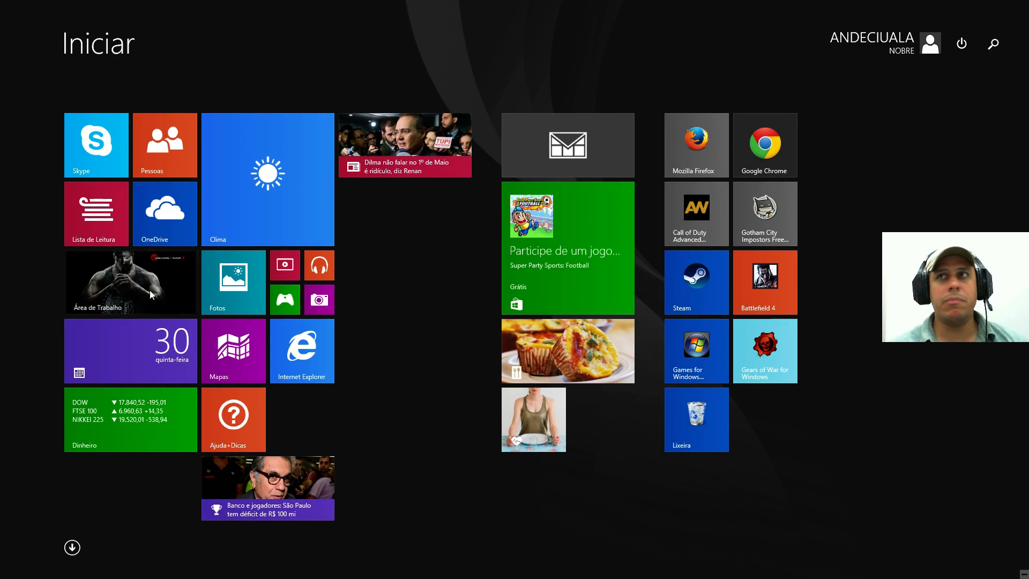
pyautogui.press('z')
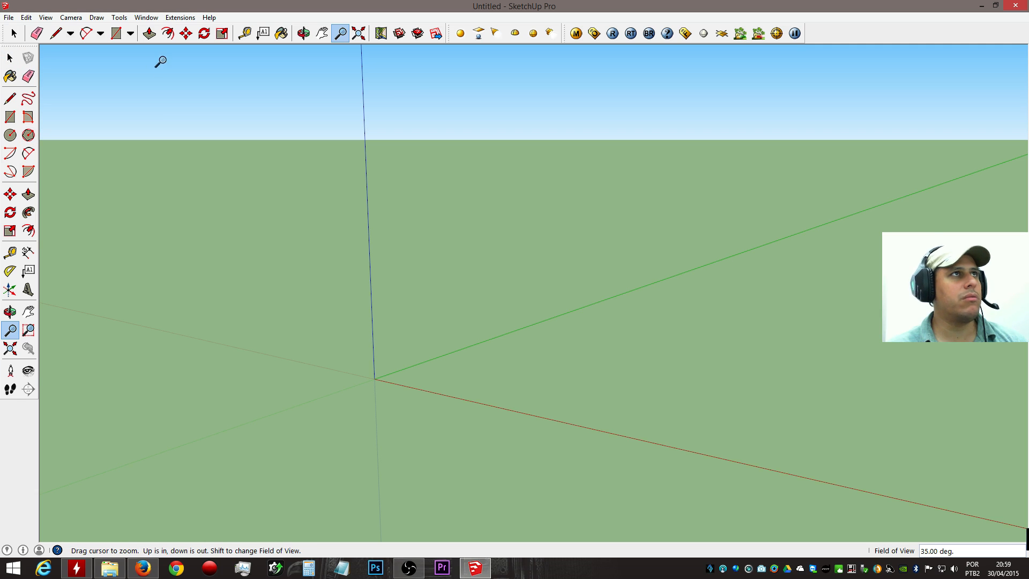
pyautogui.press('space')
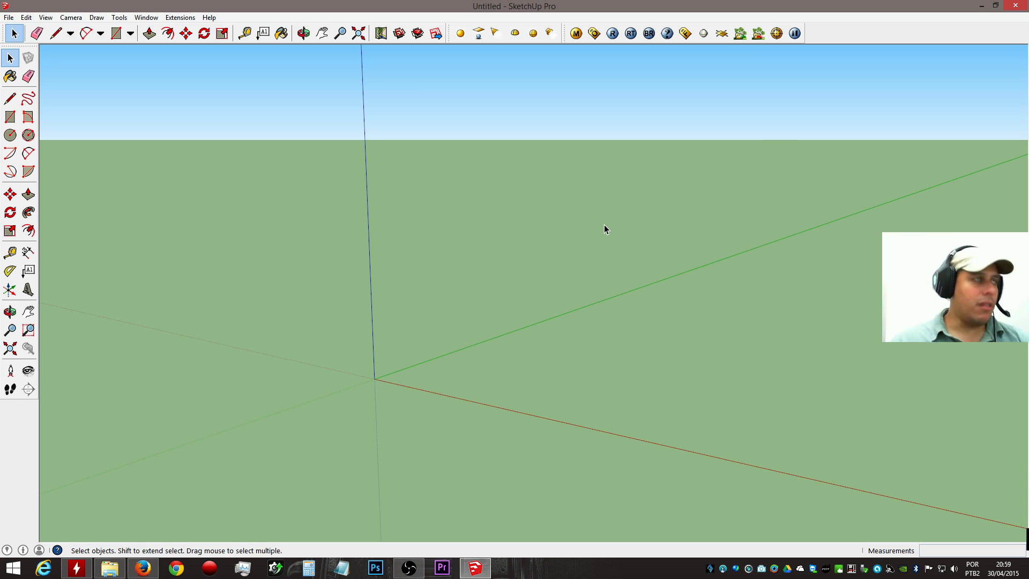
# Draw a single line about 2.15 m long parallel to the green axis near the origin and erase it.
pyautogui.click(62, 33)
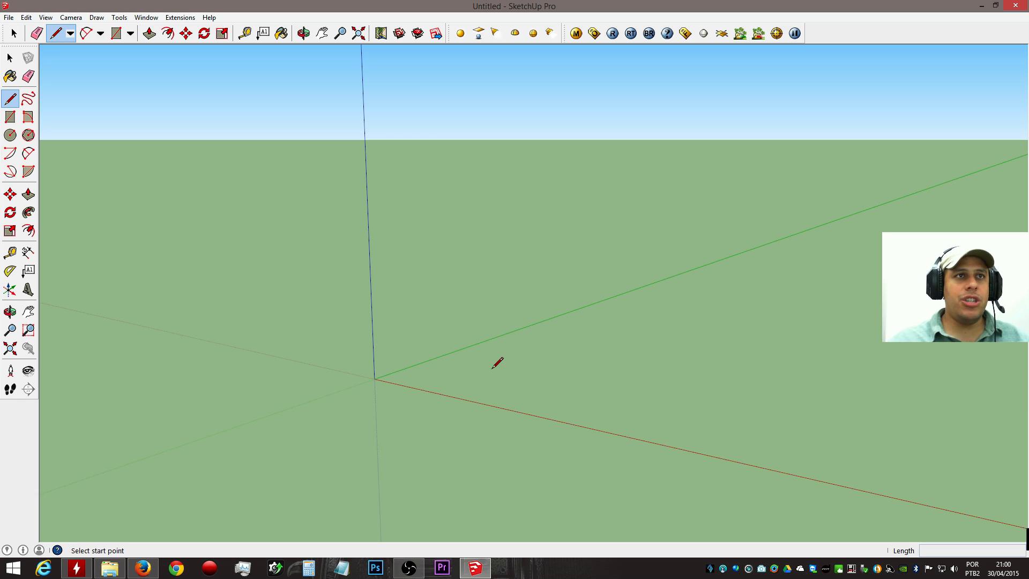
pyautogui.click(454, 379)
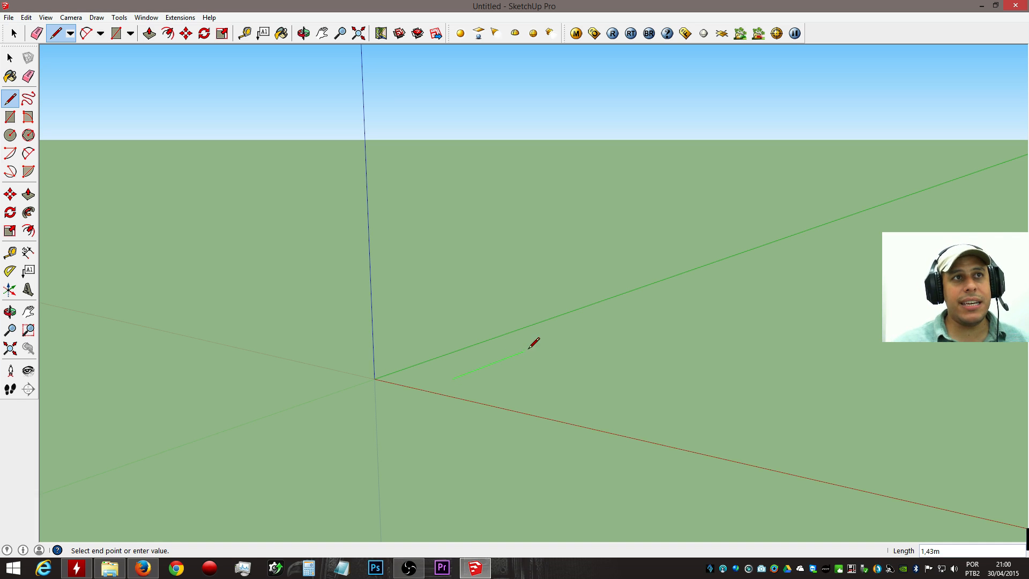
pyautogui.click(556, 338)
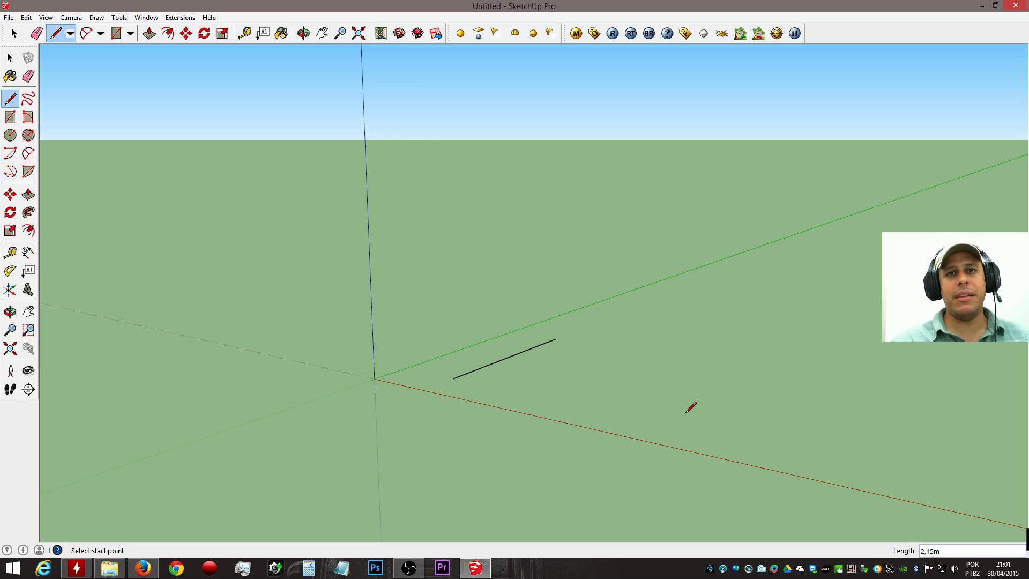
pyautogui.press('e')
pyautogui.click(517, 352)
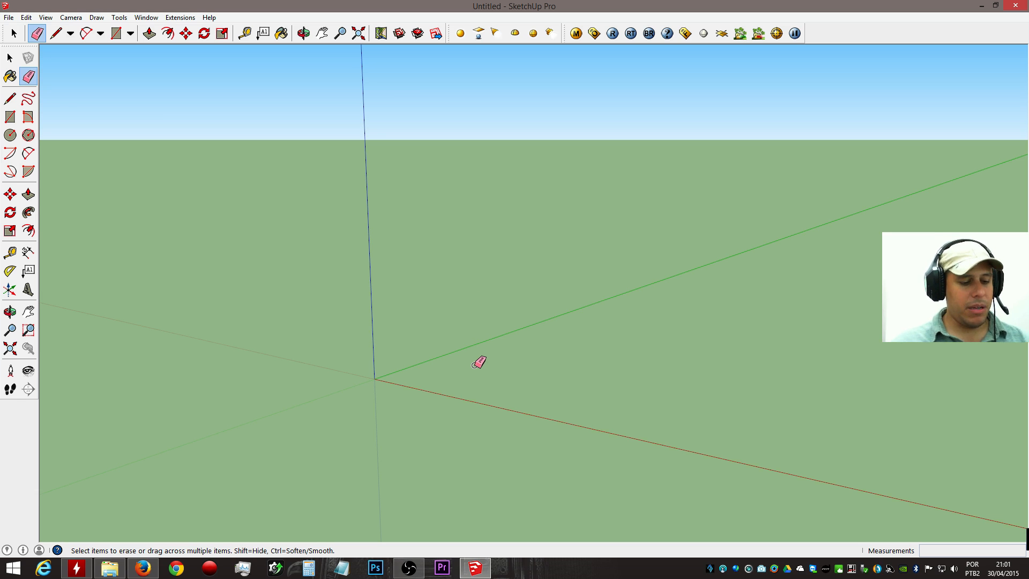
# Draw a closed rectangle of about 3.39 m by 2.99 m with the Line tool, between the red and green axes near the origin.
pyautogui.press('l')
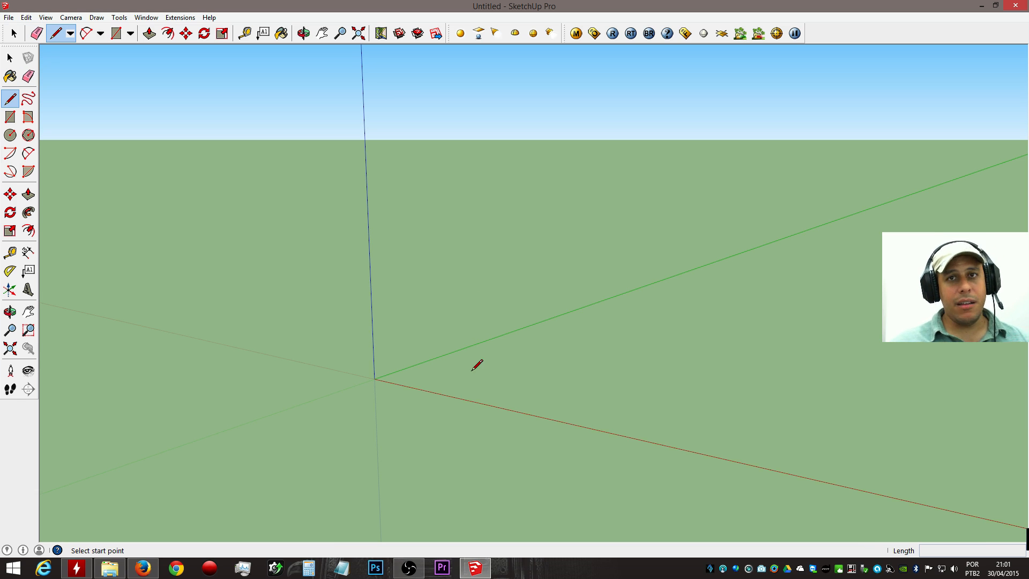
pyautogui.click(472, 373)
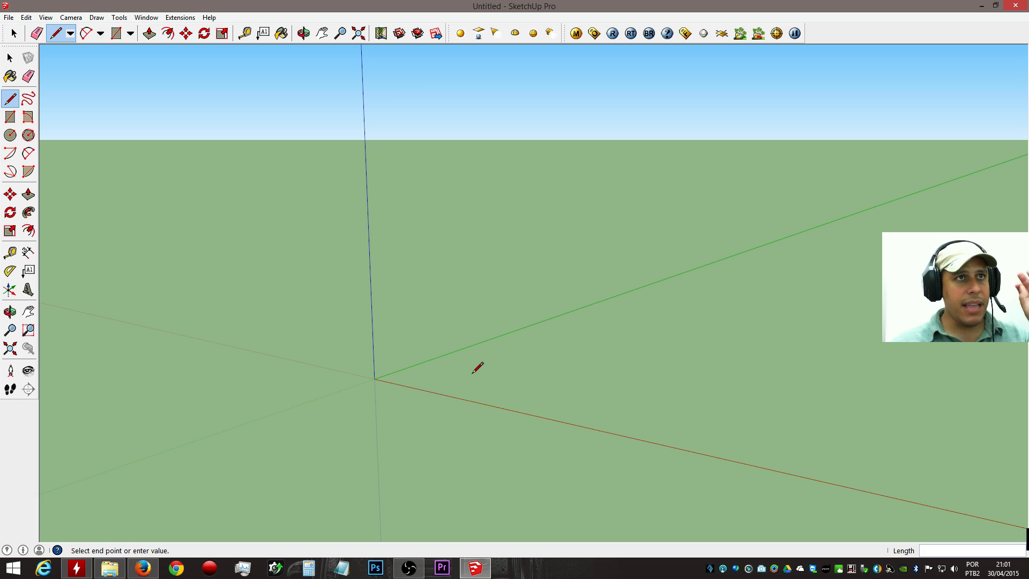
pyautogui.click(614, 319)
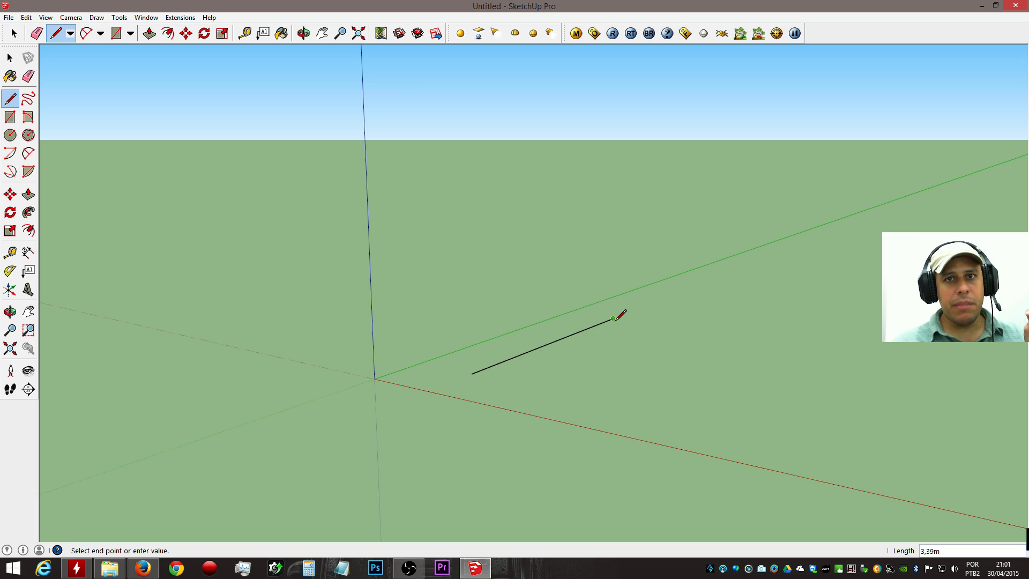
pyautogui.click(821, 347)
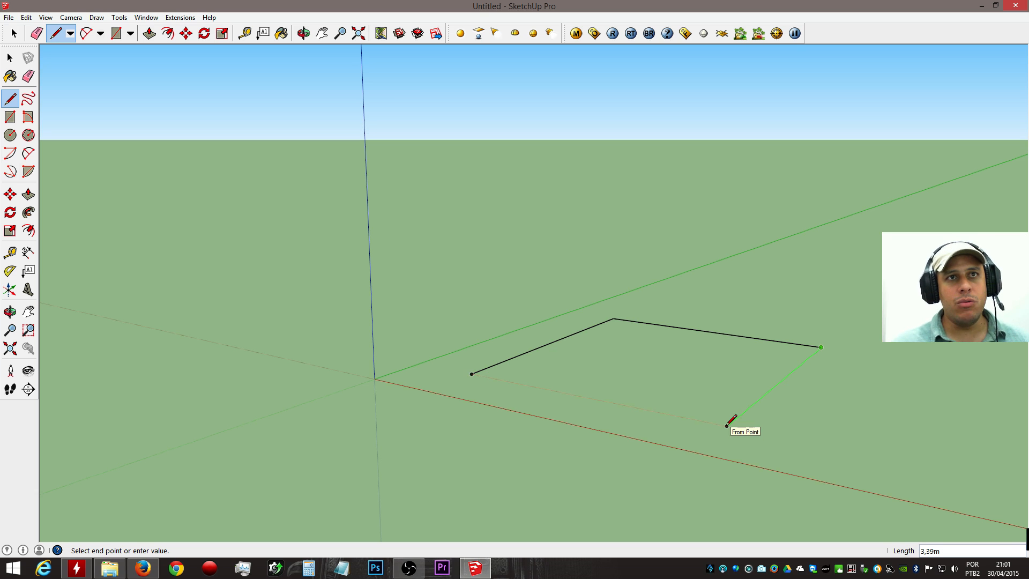
pyautogui.click(728, 425)
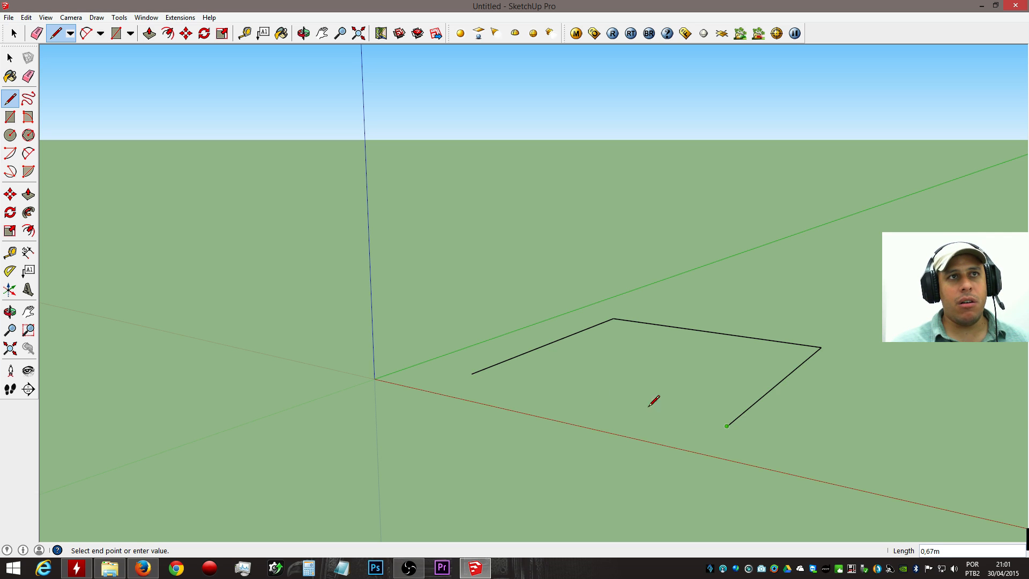
pyautogui.click(472, 373)
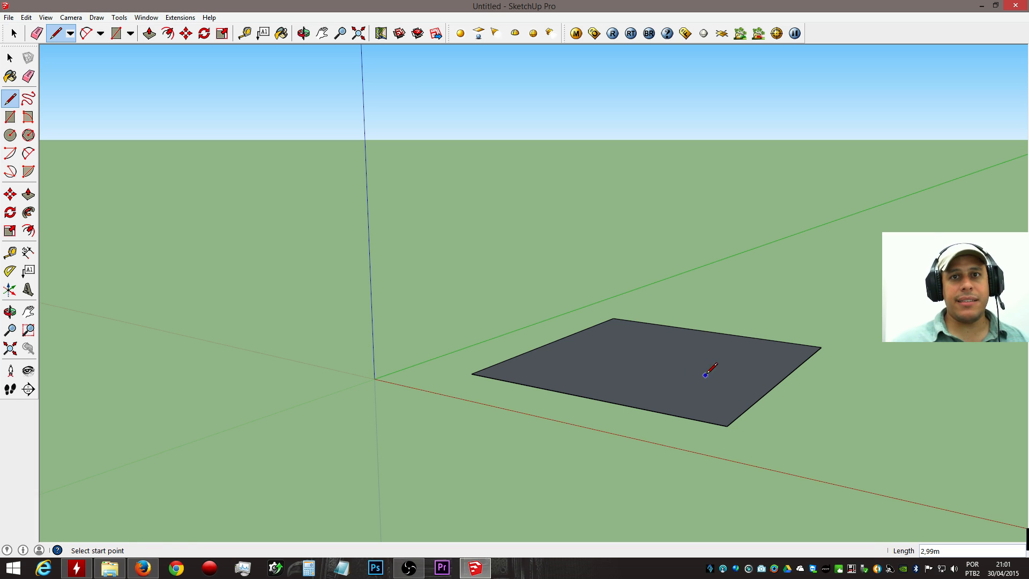
pyautogui.press('space')
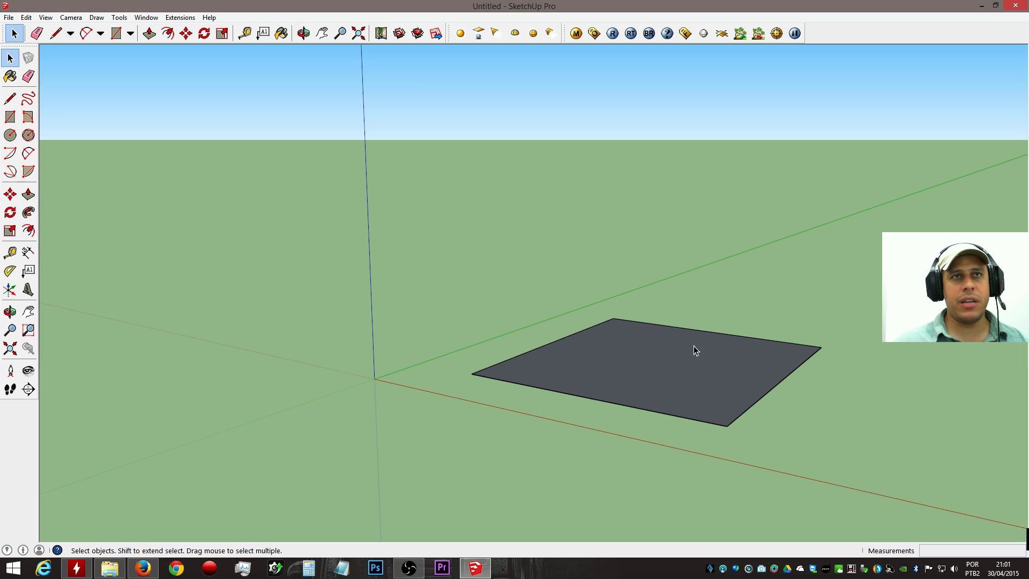
# Draw a closed irregular six-sided shape with one inward corner beside the rectangle, using the Line tool.
pyautogui.moveTo(684, 349); pyautogui.dragTo(464, 421, button='middle')
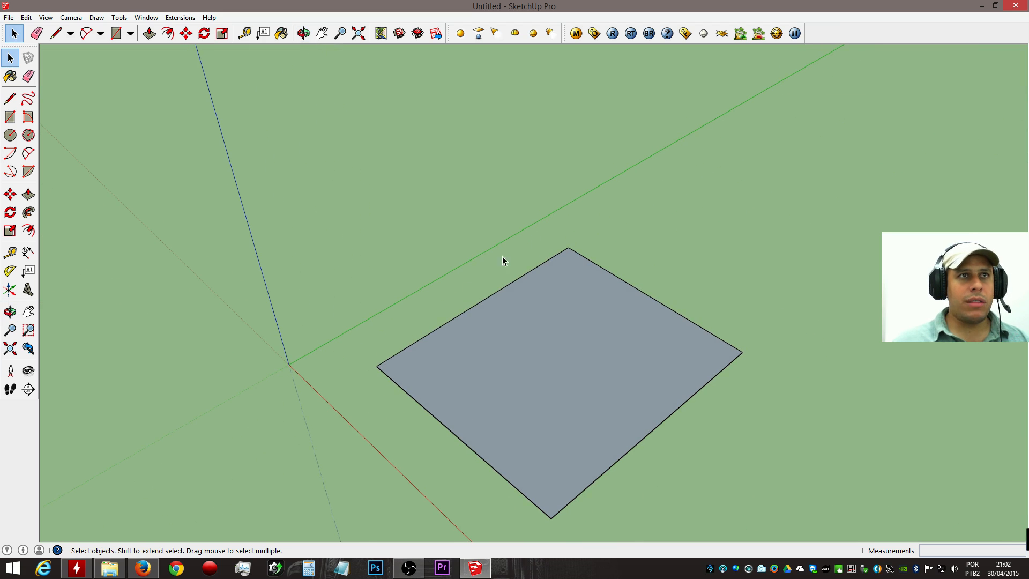
pyautogui.moveTo(671, 313); pyautogui.dragTo(610, 311, button='middle')
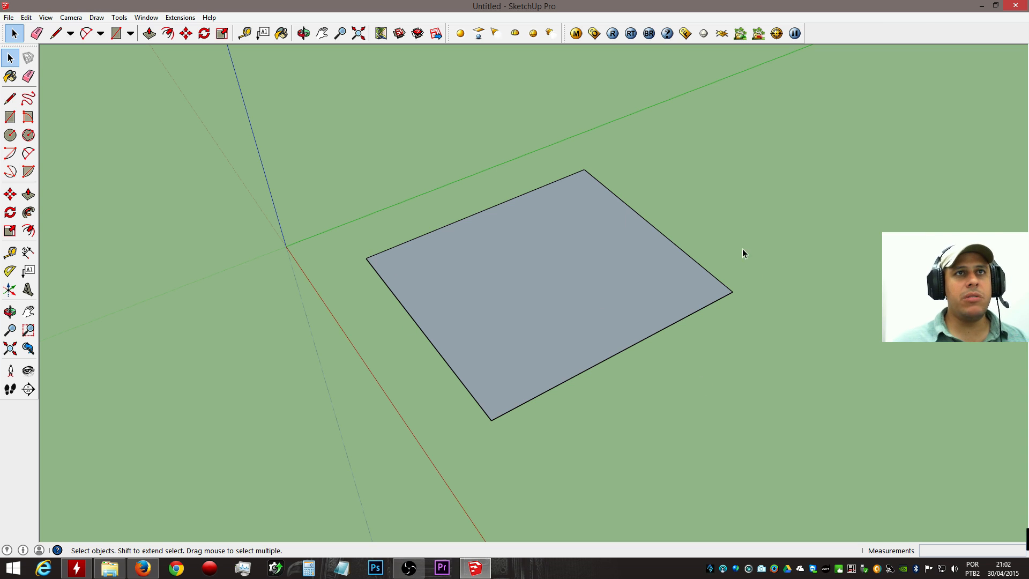
pyautogui.moveTo(706, 222); pyautogui.dragTo(443, 282, button='middle')
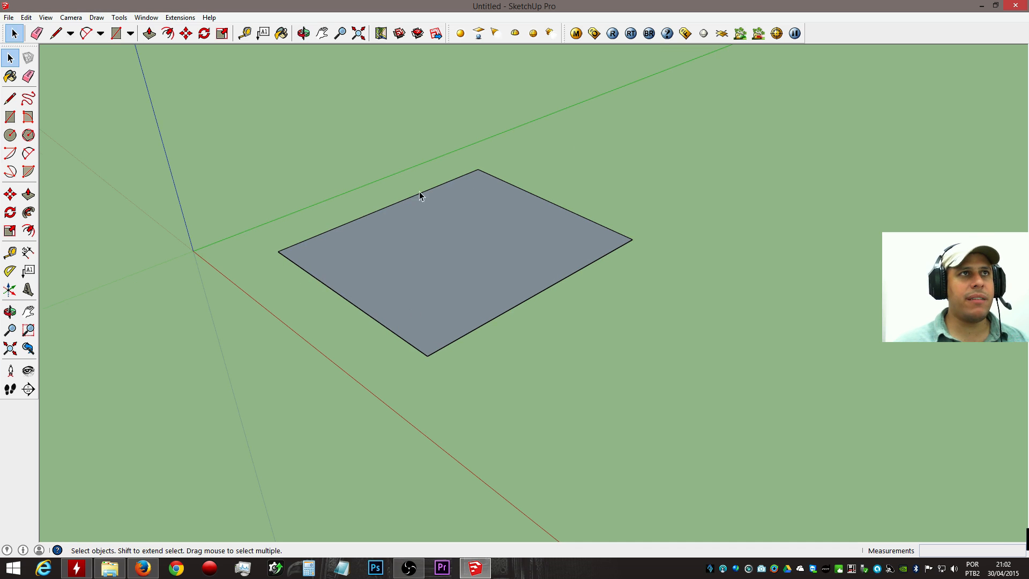
pyautogui.moveTo(645, 395); pyautogui.dragTo(501, 358, button='middle')
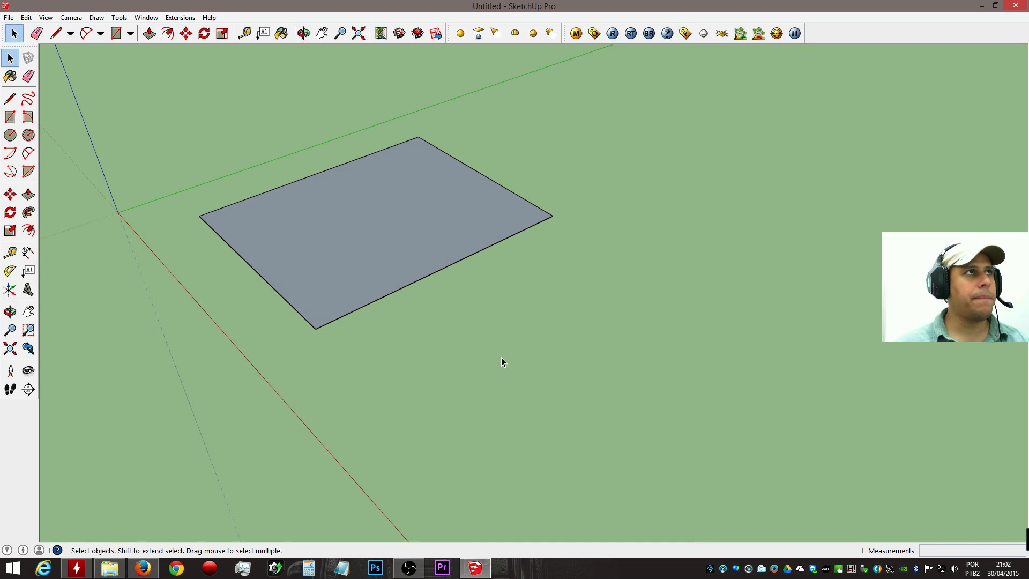
pyautogui.press('l')
pyautogui.click(459, 387)
pyautogui.click(507, 286)
pyautogui.click(610, 357)
pyautogui.click(744, 328)
pyautogui.click(814, 398)
pyautogui.click(662, 504)
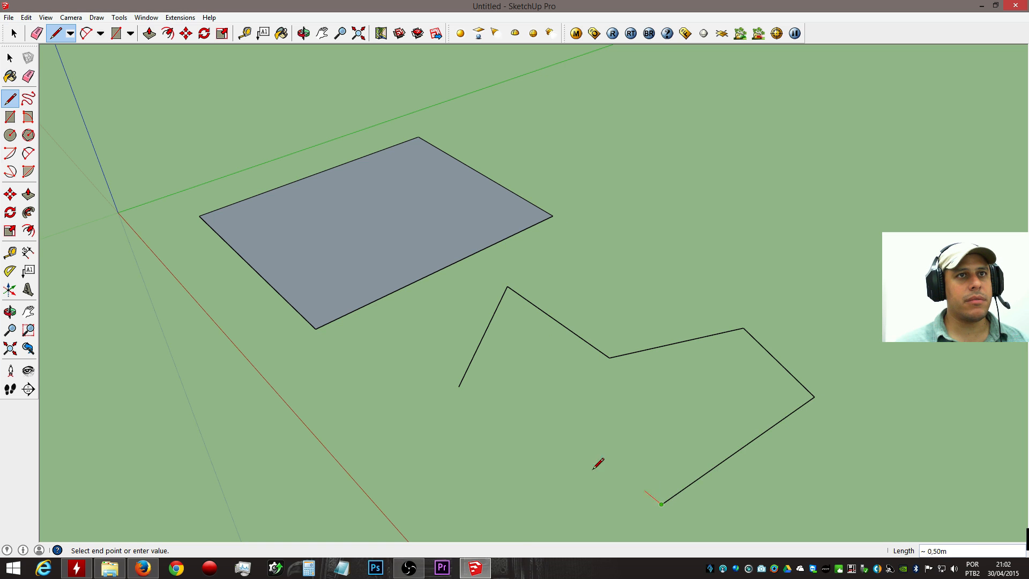
pyautogui.click(459, 387)
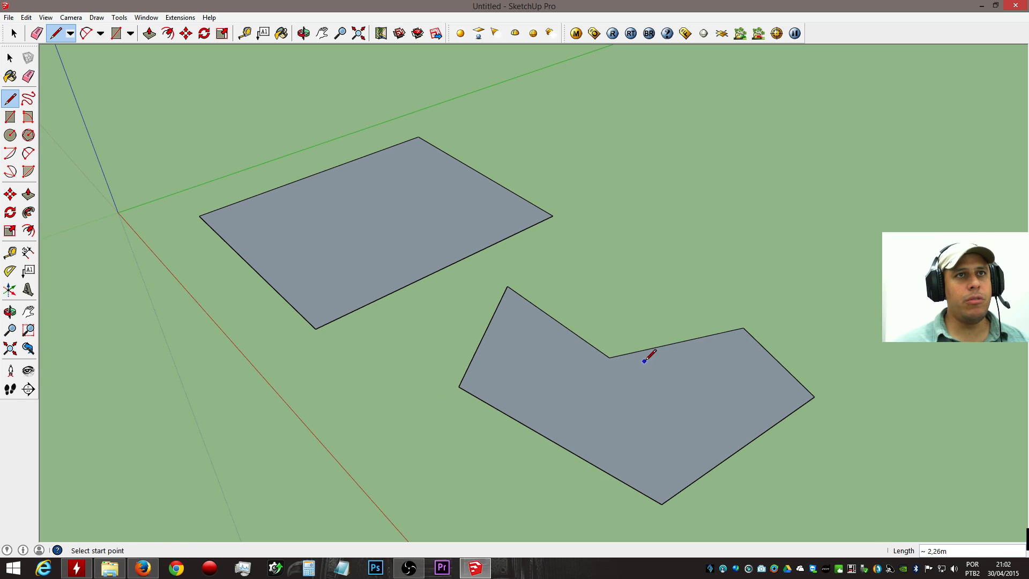
# Select only the boundary edges of the six-sided shape, followed by its face alone.
pyautogui.press('space')
pyautogui.doubleClick(517, 333)
pyautogui.keyDown('shift'); pyautogui.click(582, 372); pyautogui.keyUp('shift')
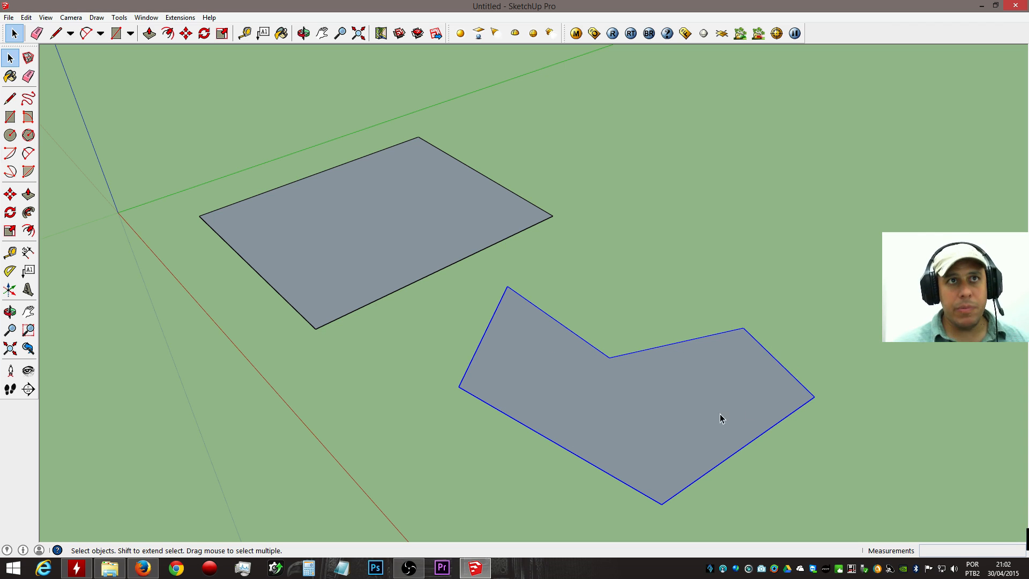
pyautogui.click(700, 428)
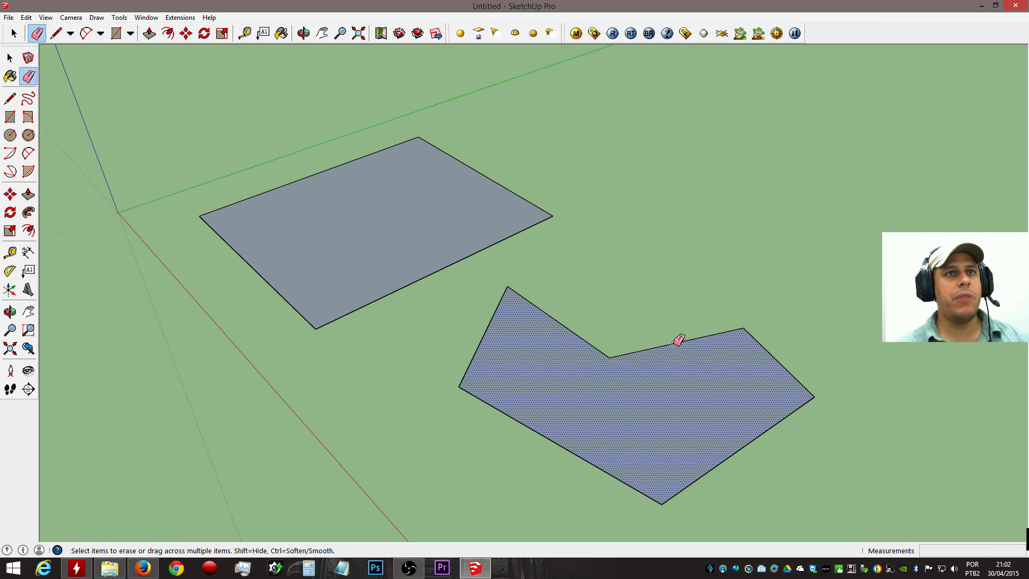
# Erase one edge of the six-sided shape and one edge of the rectangle, and undo both erasures.
pyautogui.click(674, 343)
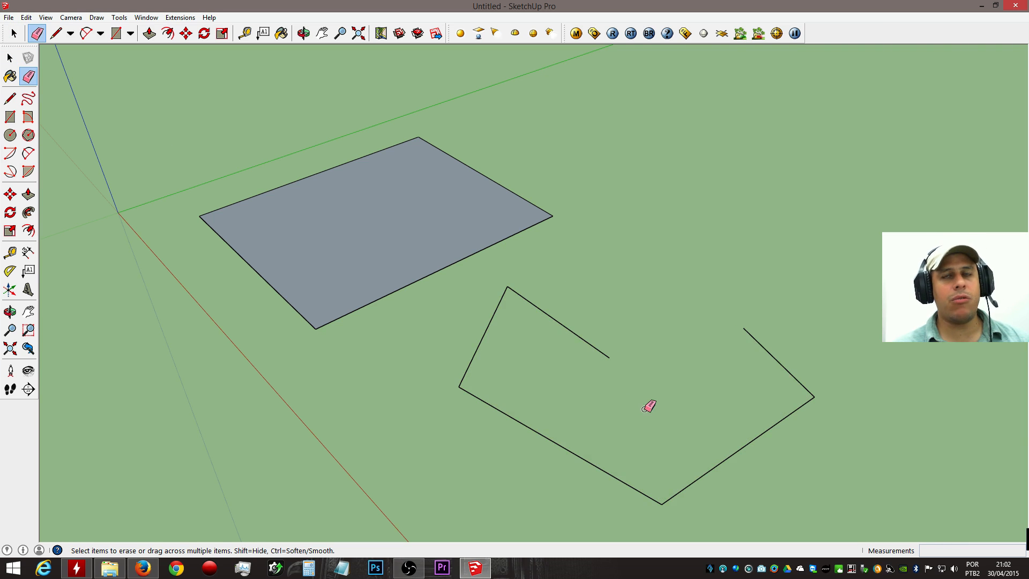
pyautogui.click(411, 284)
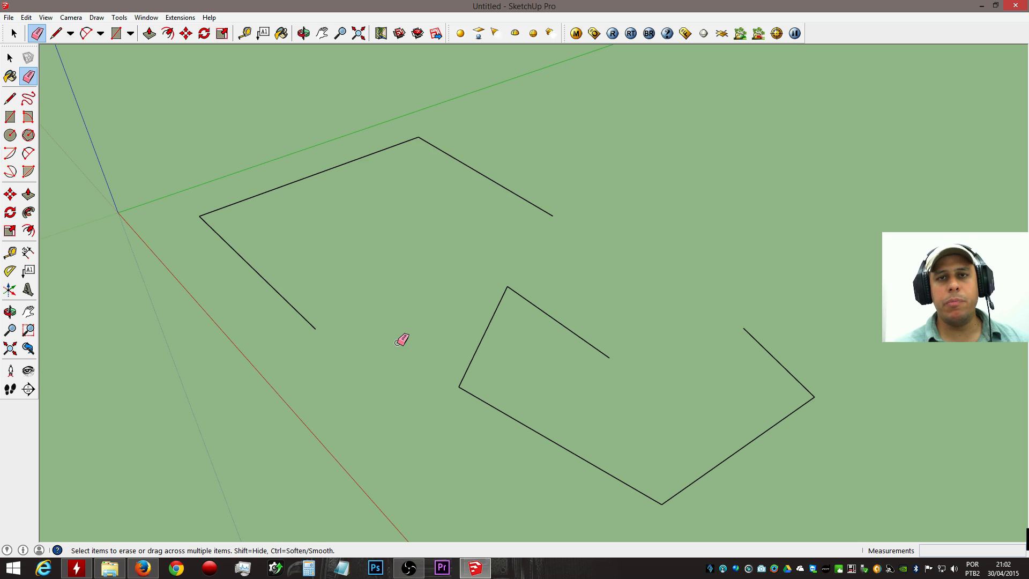
pyautogui.hotkey('ctrl', 'z')
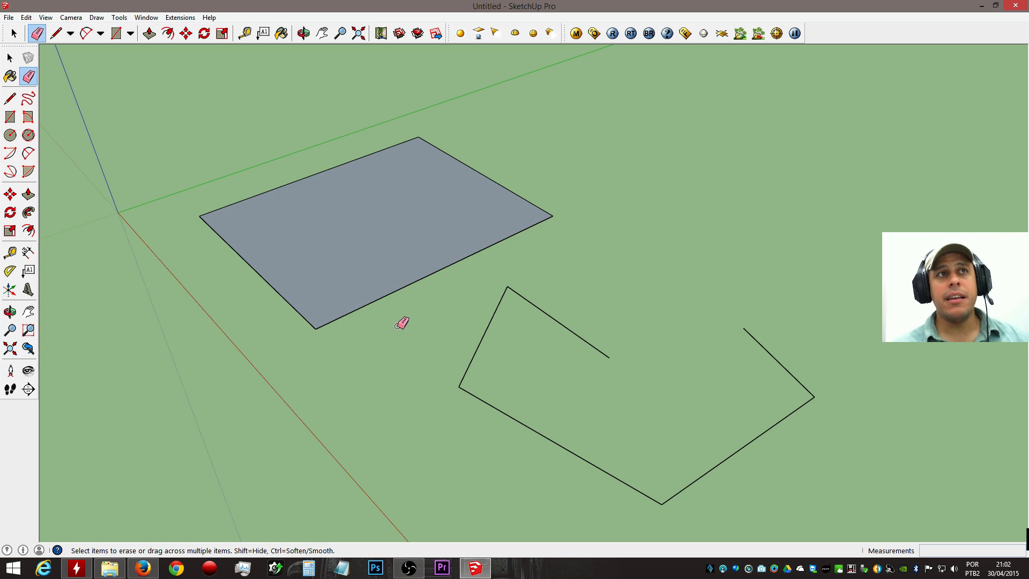
pyautogui.hotkey('ctrl', 'z')
# Delete the faces of the six-sided shape and the rectangle while keeping their boundary edges.
pyautogui.press('space')
pyautogui.click(547, 355)
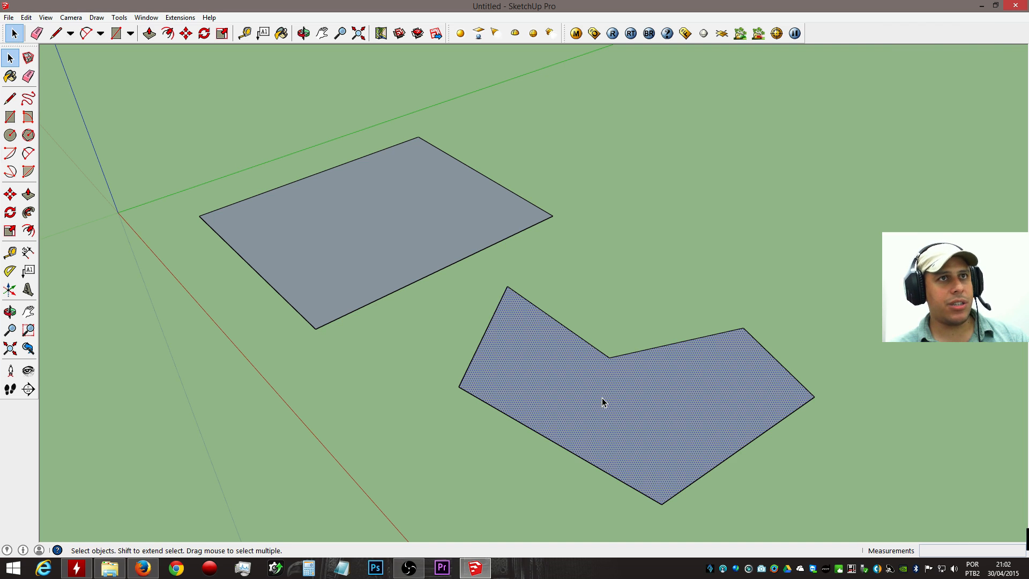
pyautogui.press('Delete')
pyautogui.click(429, 211)
pyautogui.press('Delete')
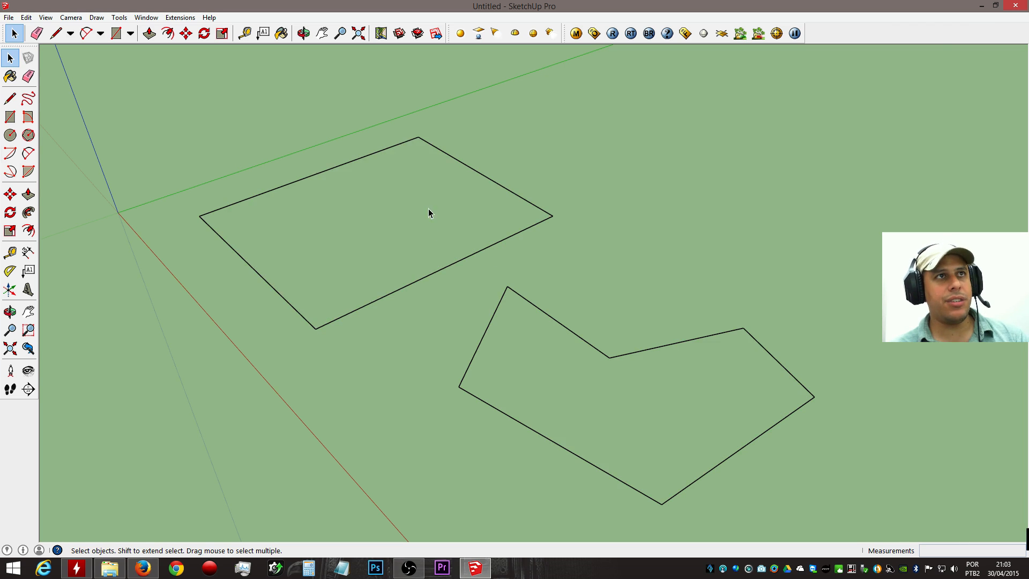
# Select the edges of each faceless outline in turn, ending with all rectangle edges except the one facing the red axis.
pyautogui.tripleClick(619, 358)
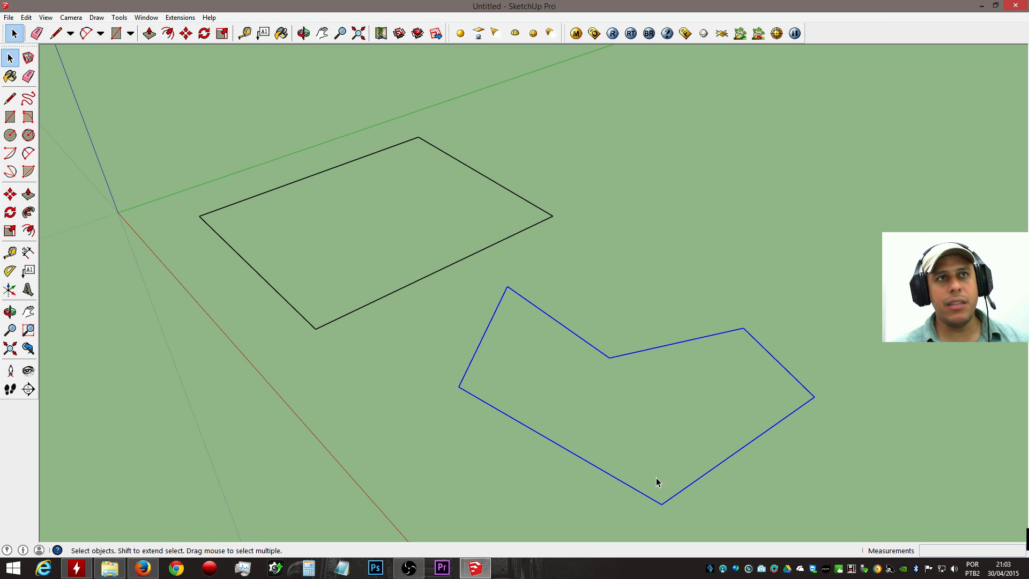
pyautogui.tripleClick(413, 283)
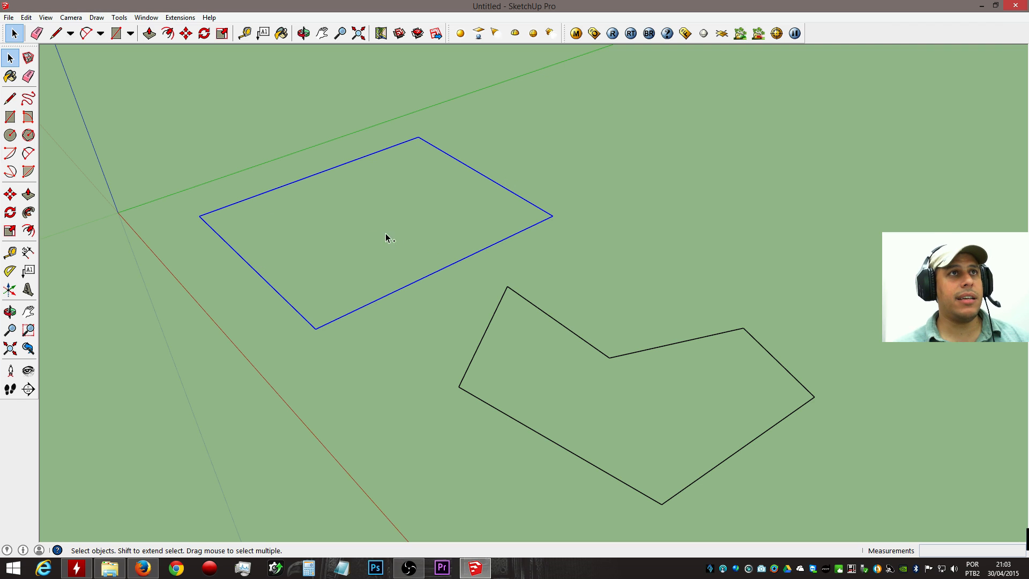
pyautogui.press('o')
pyautogui.moveTo(402, 220); pyautogui.dragTo(664, 397)
pyautogui.press('space')
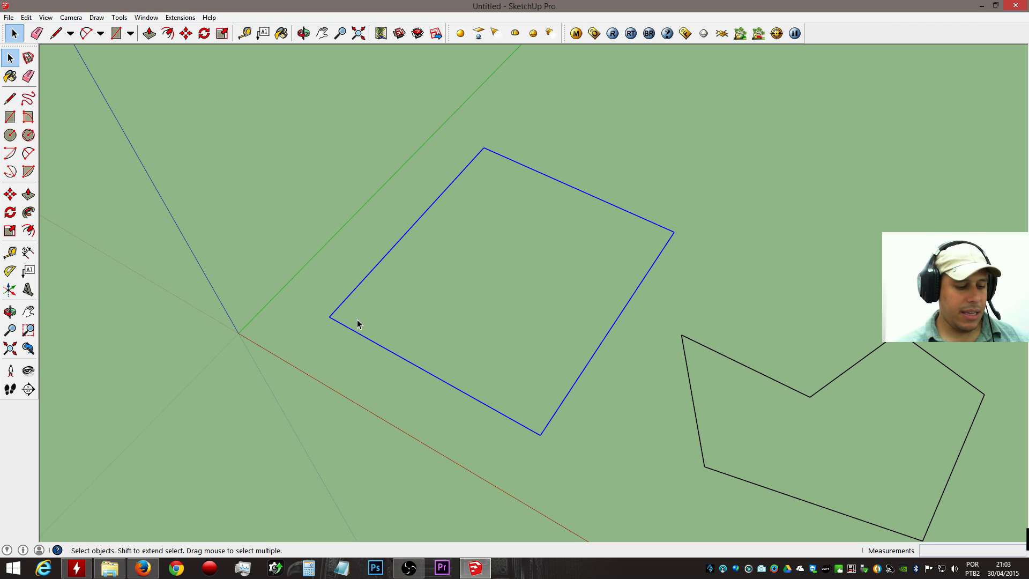
pyautogui.click(601, 406)
pyautogui.moveTo(438, 273); pyautogui.dragTo(382, 300)
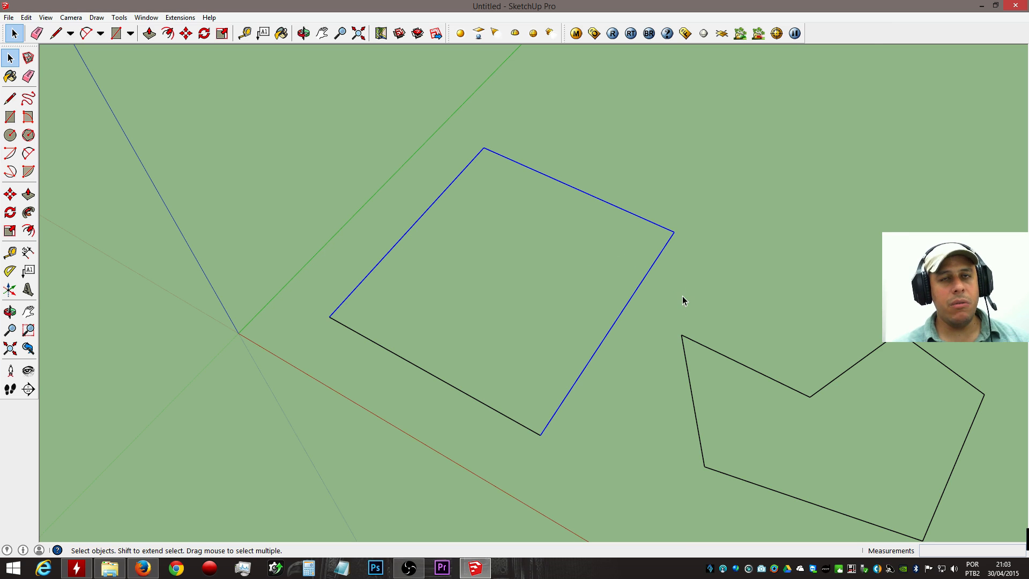
# Rebuild both faces by redrawing one existing edge of the rectangle and one of the six-sided outline with the Line tool.
pyautogui.press('l')
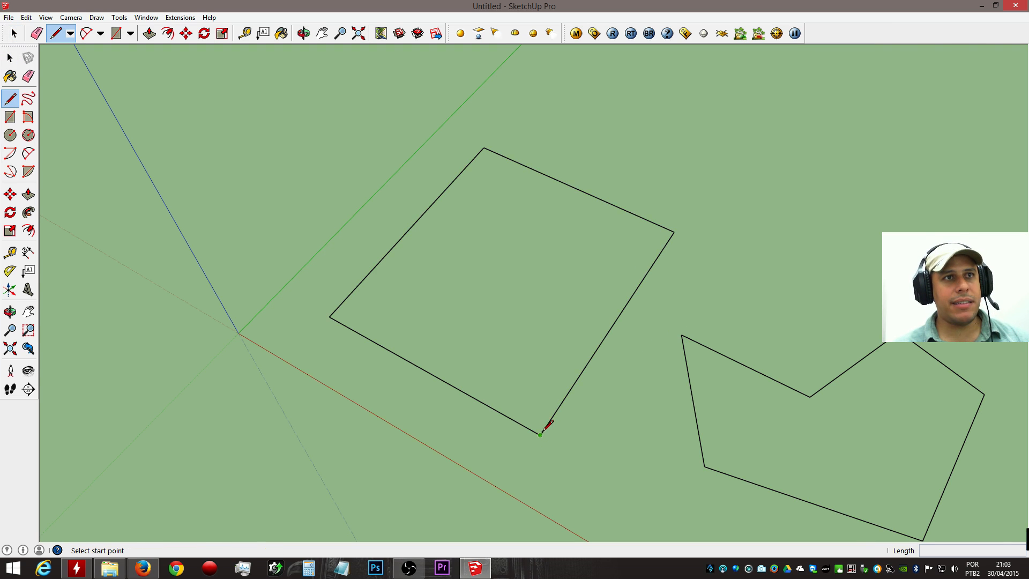
pyautogui.click(540, 435)
pyautogui.click(329, 317)
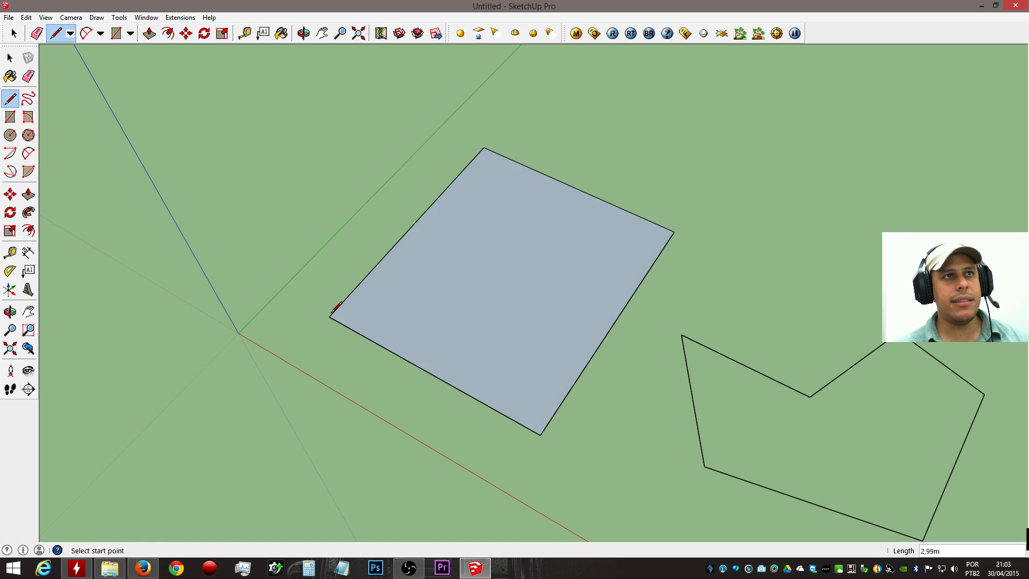
pyautogui.click(681, 336)
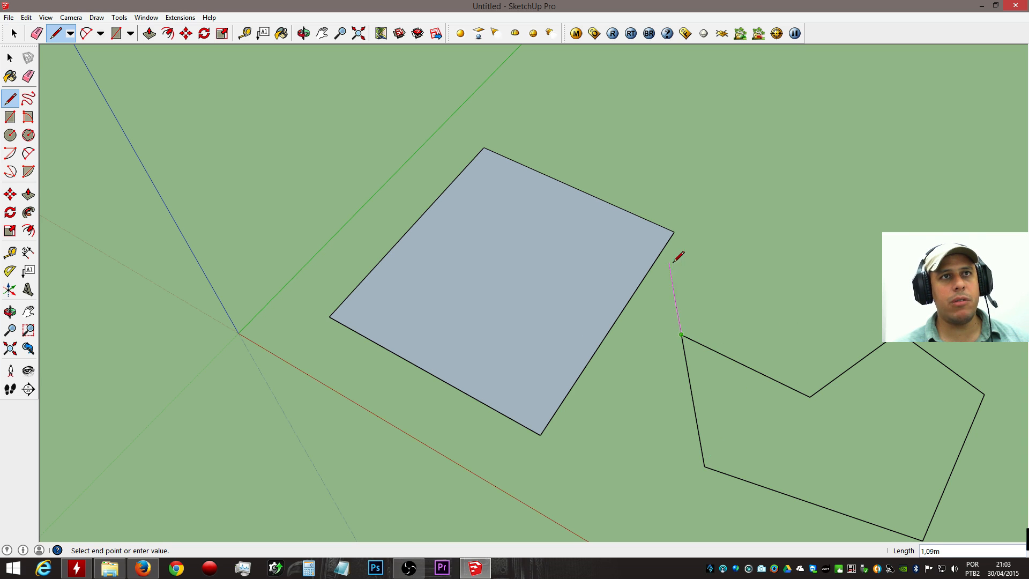
pyautogui.press('Escape')
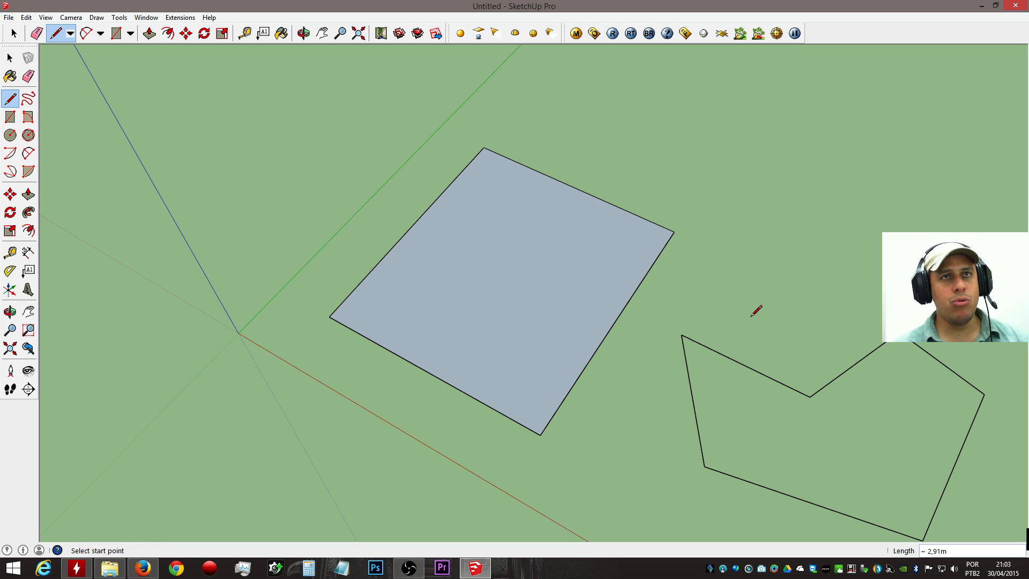
pyautogui.keyDown('shift'); pyautogui.moveTo(753, 310); pyautogui.dragTo(592, 261, button='middle'); pyautogui.keyUp('shift')
pyautogui.click(529, 269)
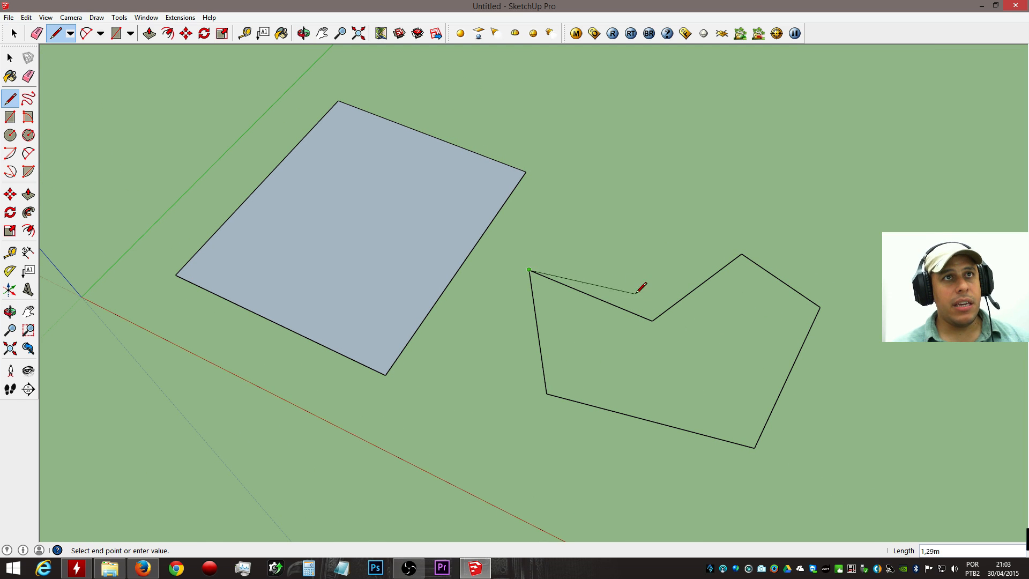
pyautogui.click(654, 320)
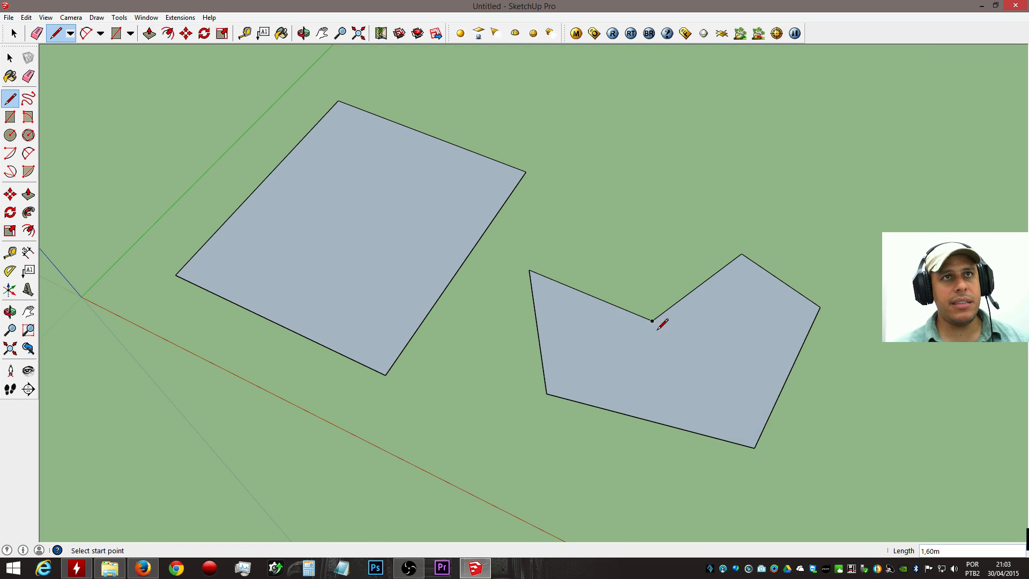
# Select the rectangle's rebuilt face.
pyautogui.press('space')
pyautogui.click(435, 216)
pyautogui.moveTo(693, 355); pyautogui.dragTo(544, 295, button='middle')
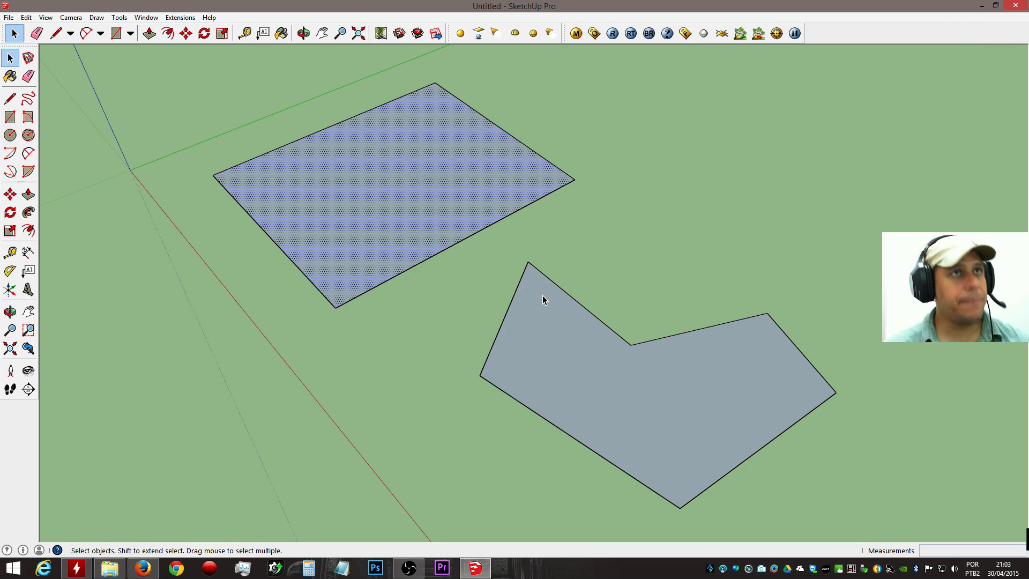
# Delete the six-sided shape's face together with its boundary edges.
pyautogui.moveTo(638, 380); pyautogui.dragTo(691, 365, button='middle')
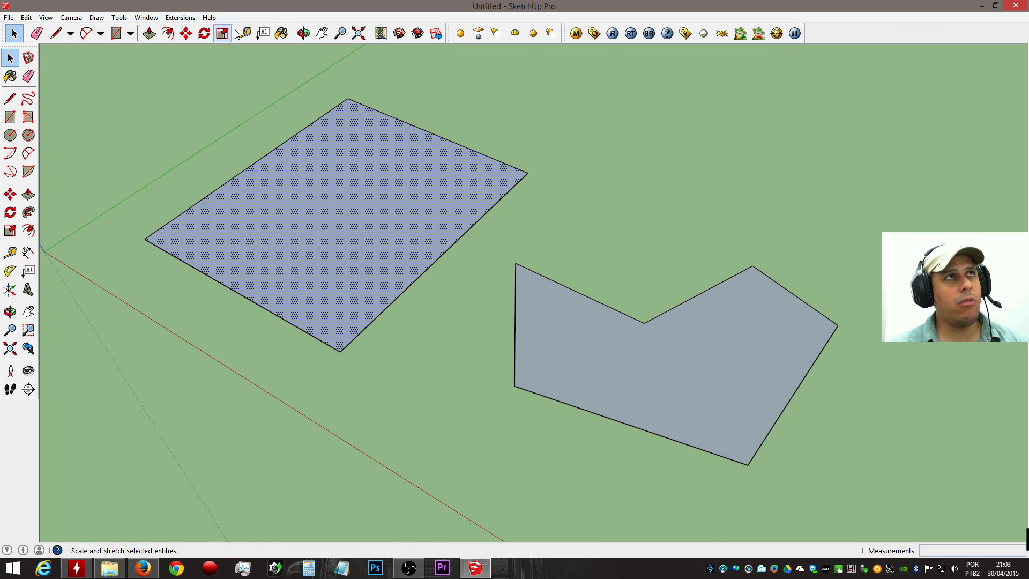
pyautogui.click(623, 353)
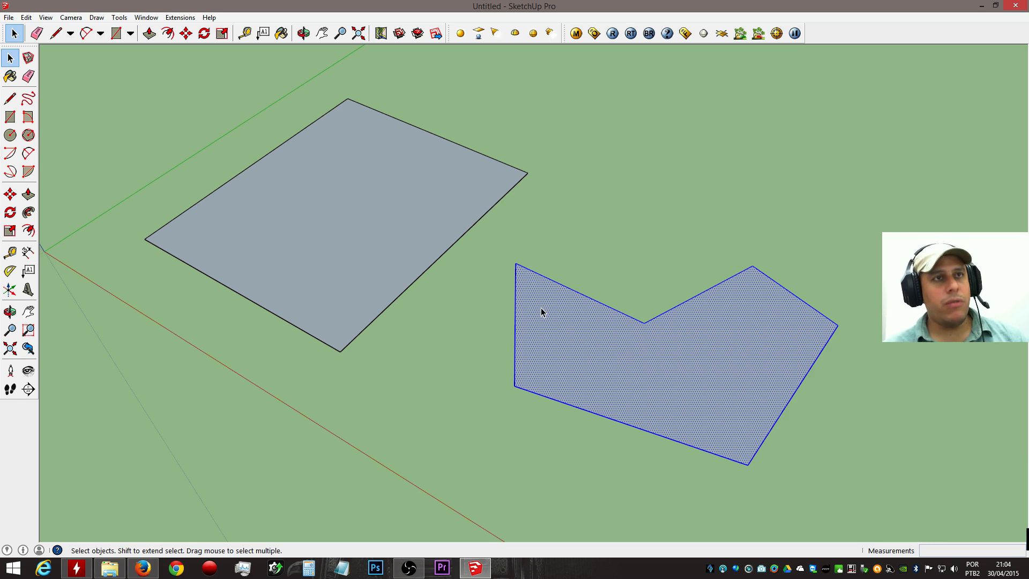
pyautogui.press('Delete')
# Extrude the remaining rectangle upward about 1.39 m into a box with Push/Pull.
pyautogui.moveTo(382, 224); pyautogui.dragTo(514, 339, button='middle')
pyautogui.scroll(3, 549, 354)
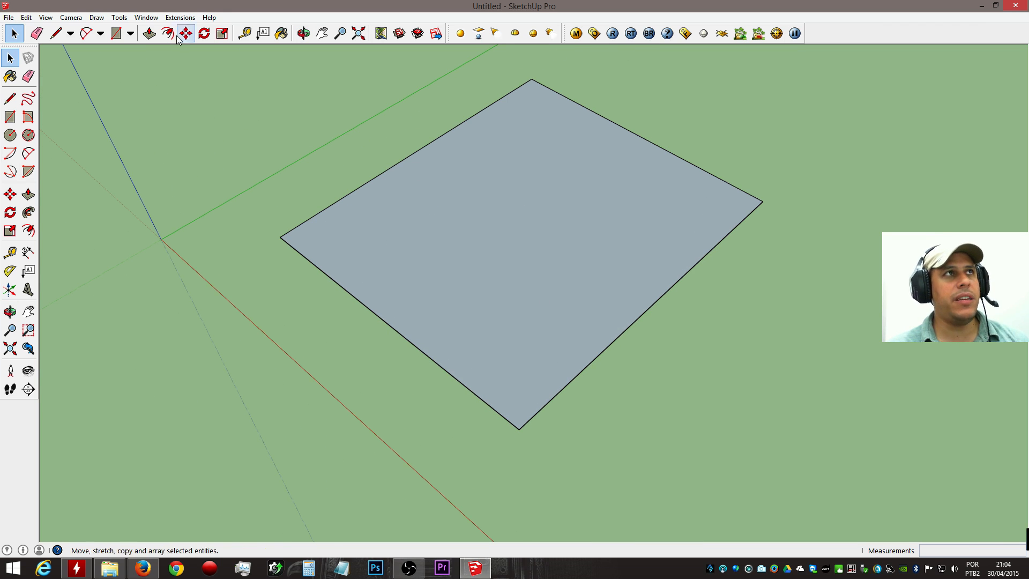
pyautogui.press('p')
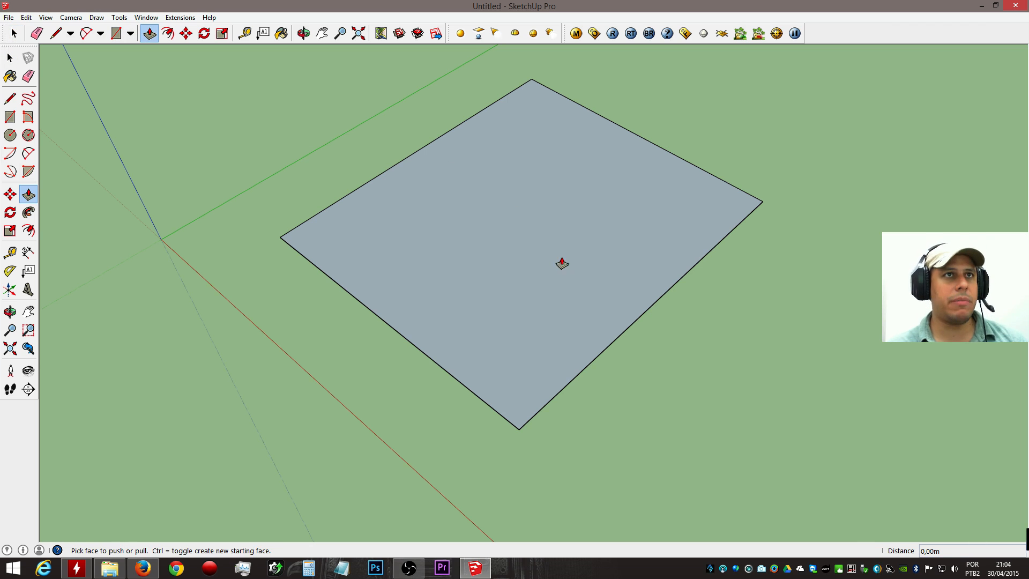
pyautogui.click(572, 285)
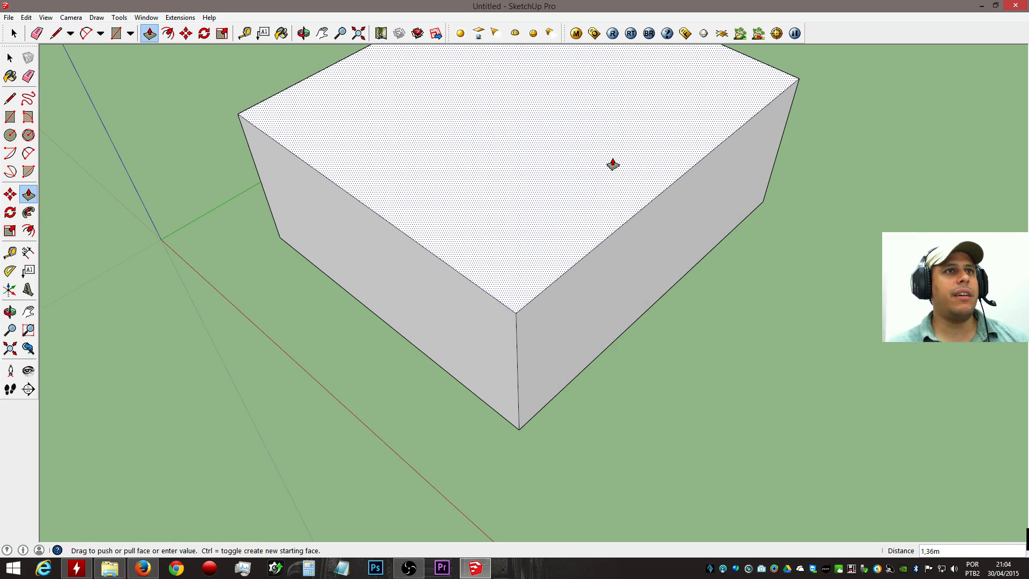
pyautogui.click(606, 163)
pyautogui.moveTo(675, 202); pyautogui.dragTo(653, 168, button='middle')
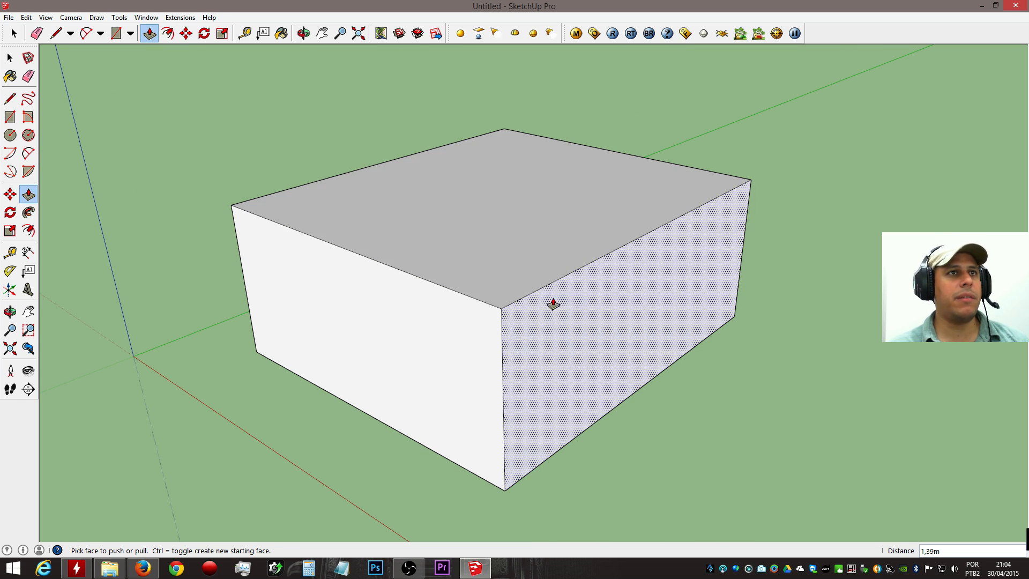
pyautogui.press('space')
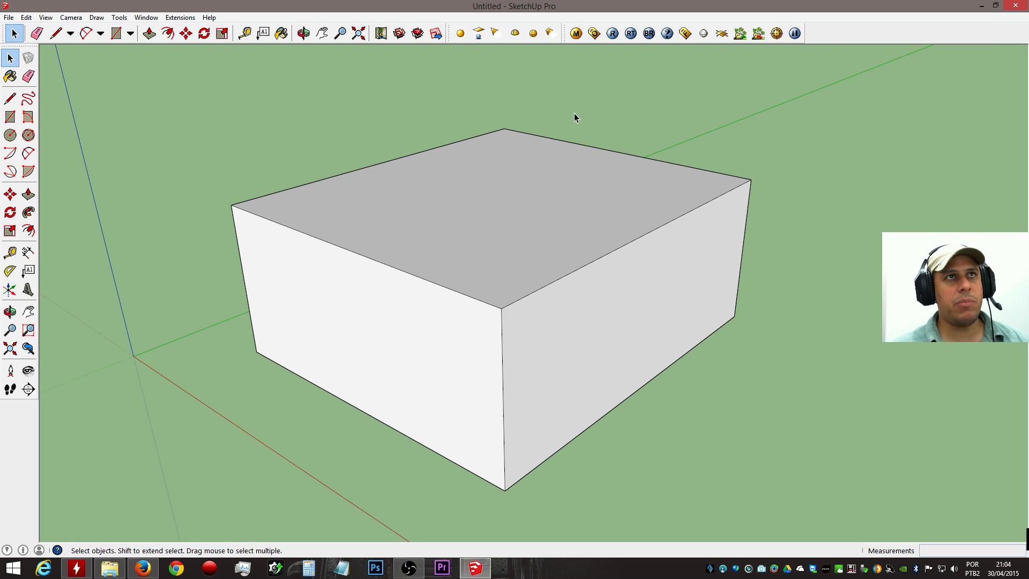
# Draw a closed four-sided outline in the middle of the box's top face with the Line tool.
pyautogui.moveTo(285, 226); pyautogui.dragTo(287, 188, button='middle')
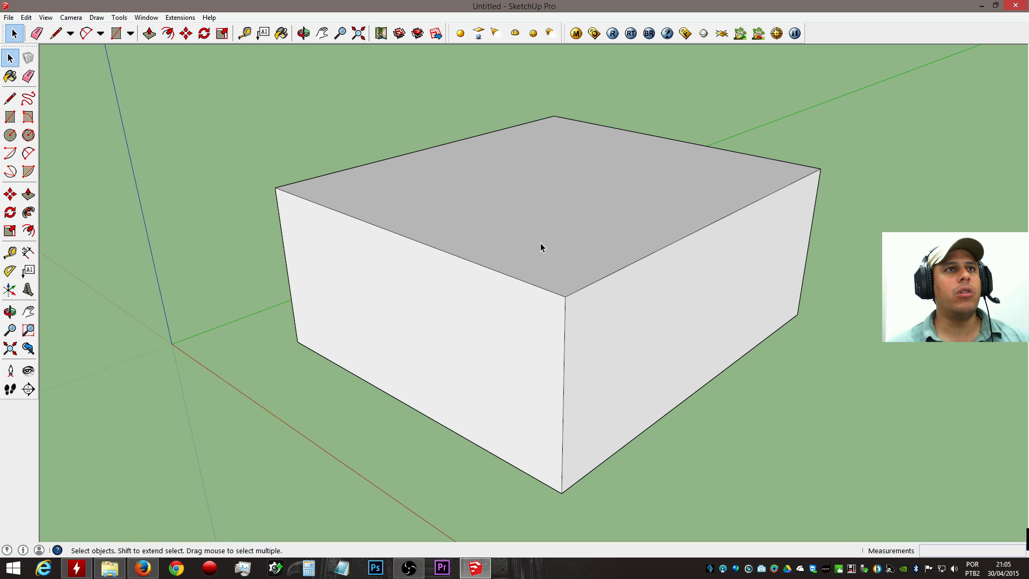
pyautogui.press('o')
pyautogui.moveTo(547, 170); pyautogui.dragTo(386, 209)
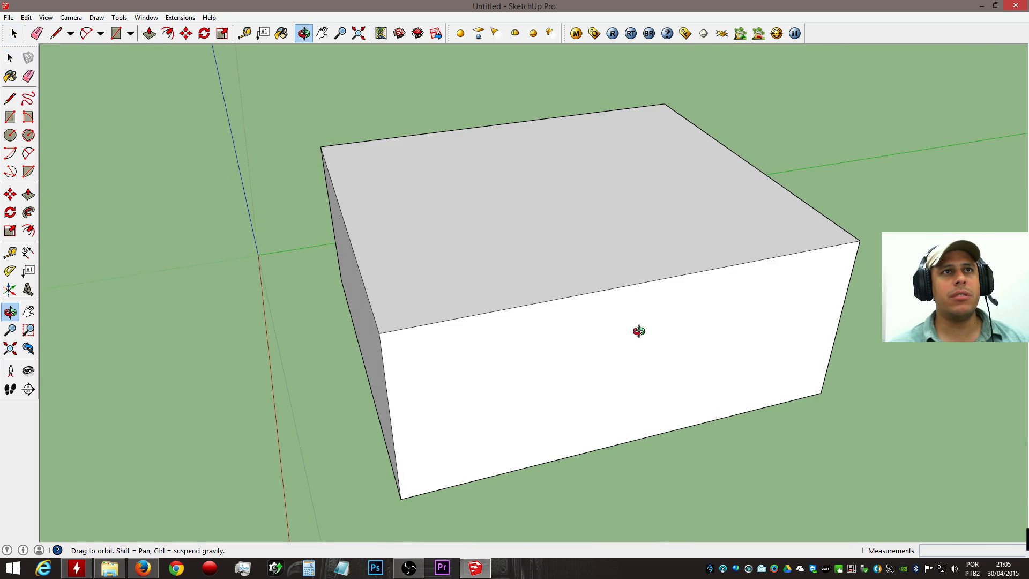
pyautogui.moveTo(641, 332); pyautogui.dragTo(643, 270)
pyautogui.press('space')
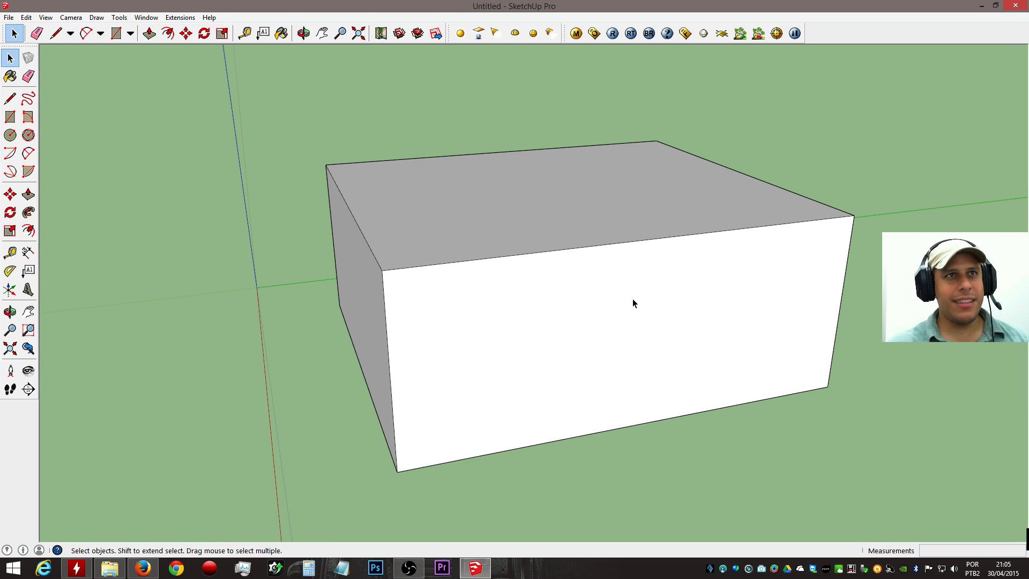
pyautogui.moveTo(577, 310); pyautogui.dragTo(540, 398, button='middle')
pyautogui.press('l')
pyautogui.click(532, 319)
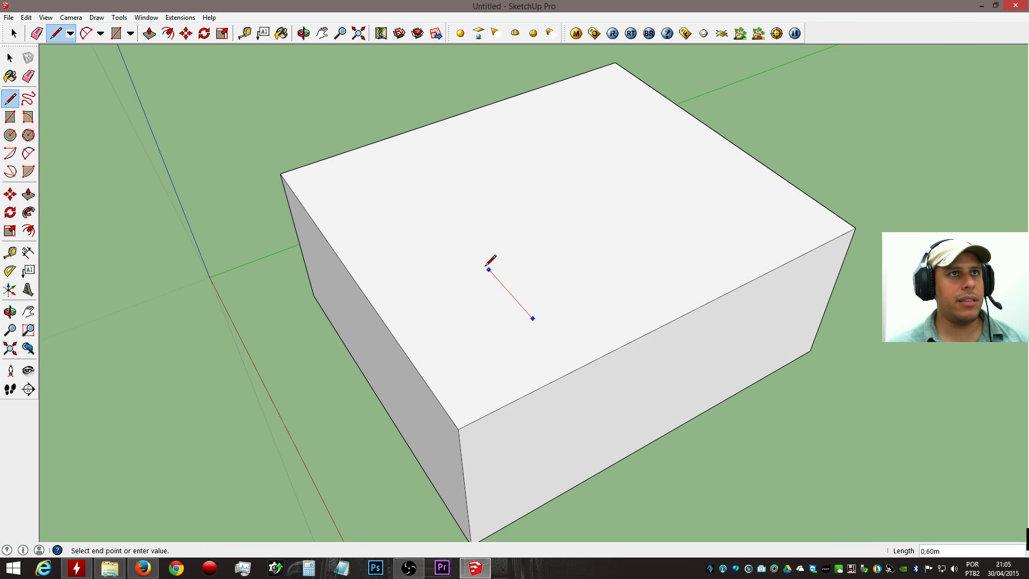
pyautogui.click(469, 247)
pyautogui.click(546, 216)
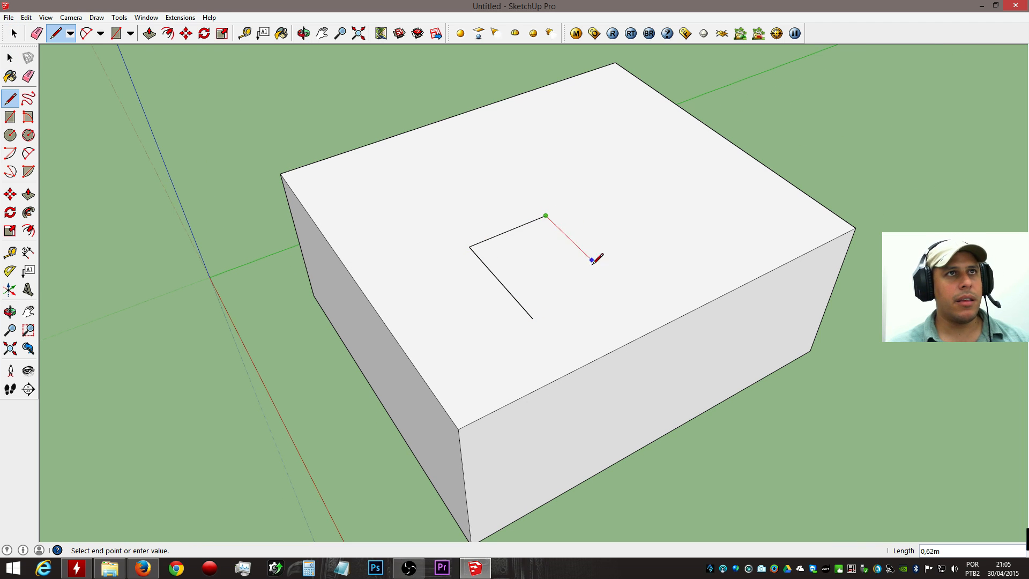
pyautogui.click(614, 281)
pyautogui.click(533, 318)
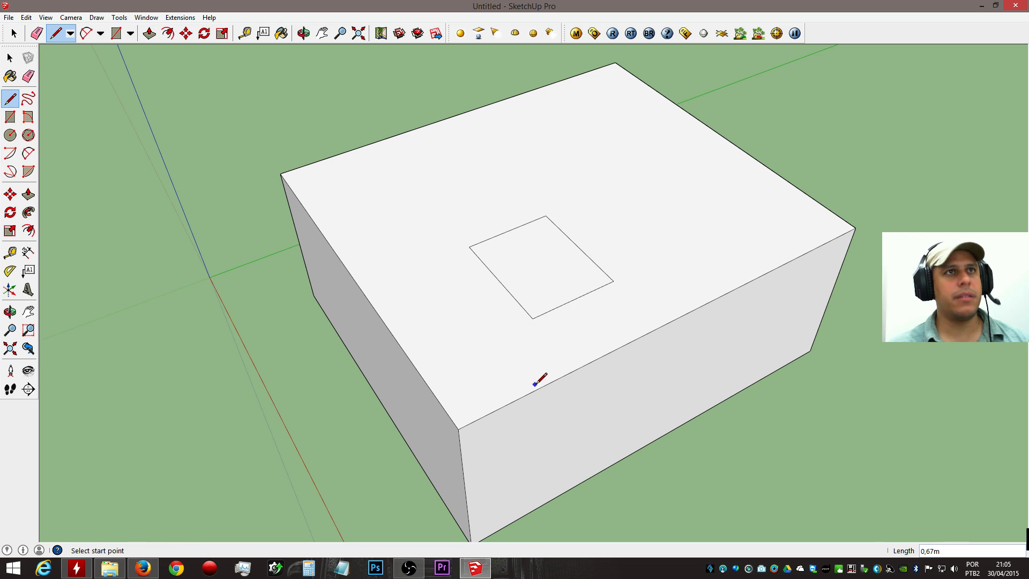
pyautogui.press('space')
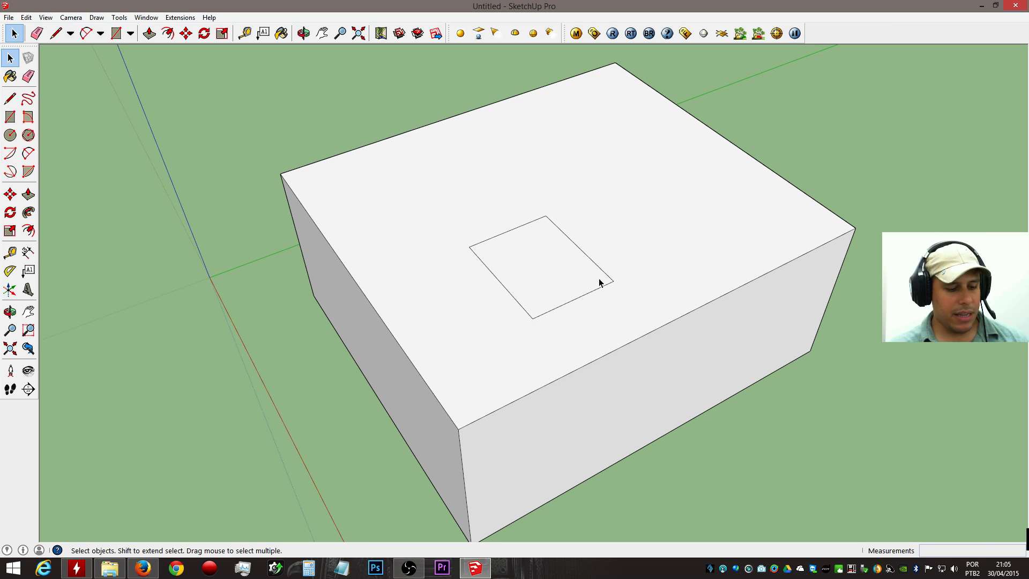
# Draw a second closed four-sided outline beside the first on the top face, starting in line with its front edge.
pyautogui.press('l')
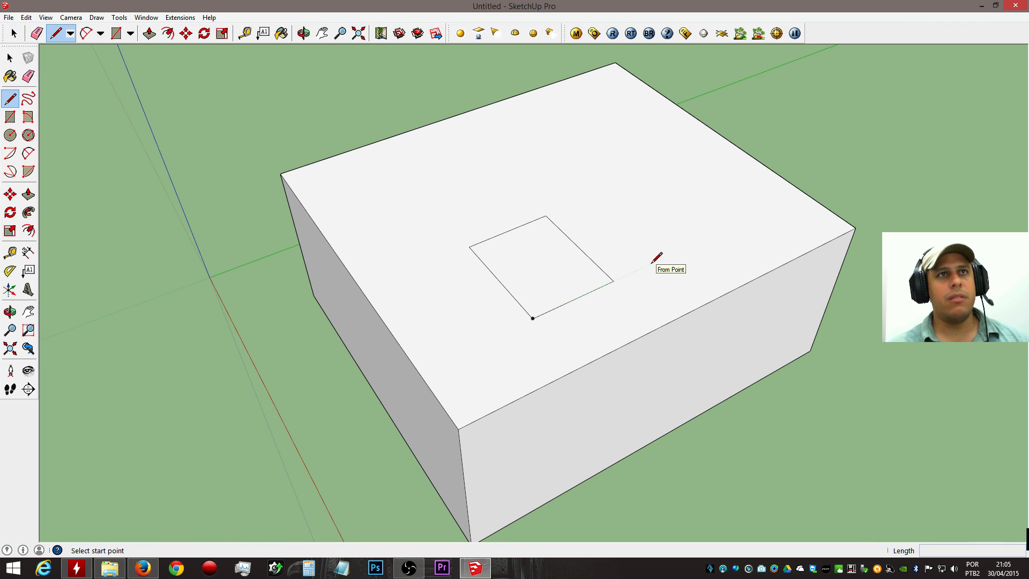
pyautogui.click(651, 264)
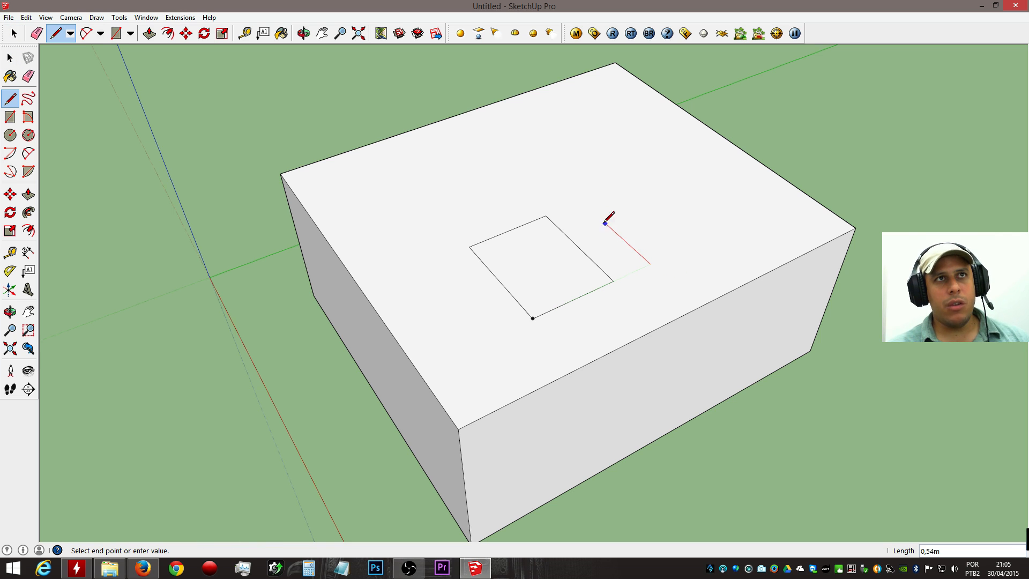
pyautogui.click(581, 201)
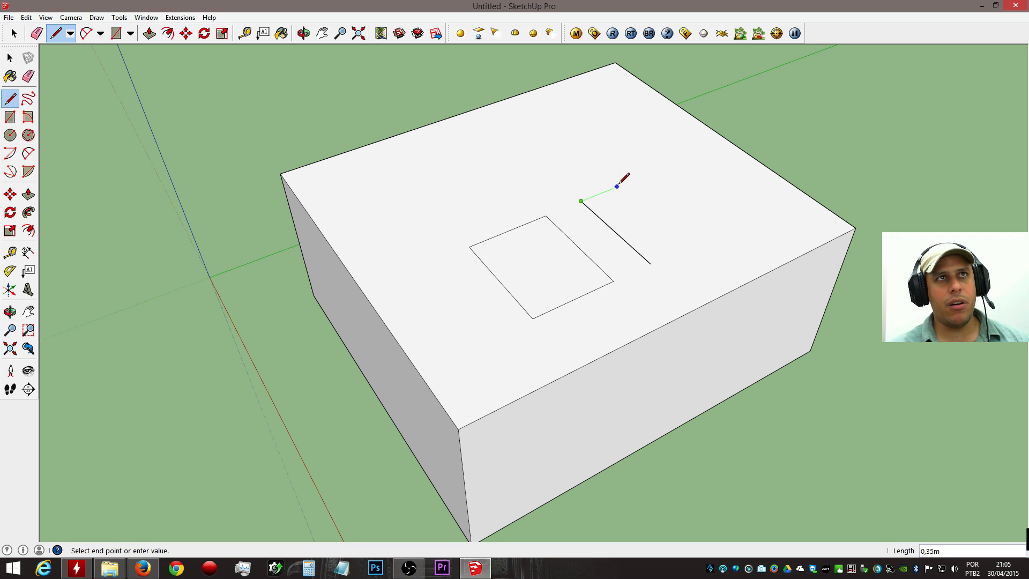
pyautogui.click(638, 178)
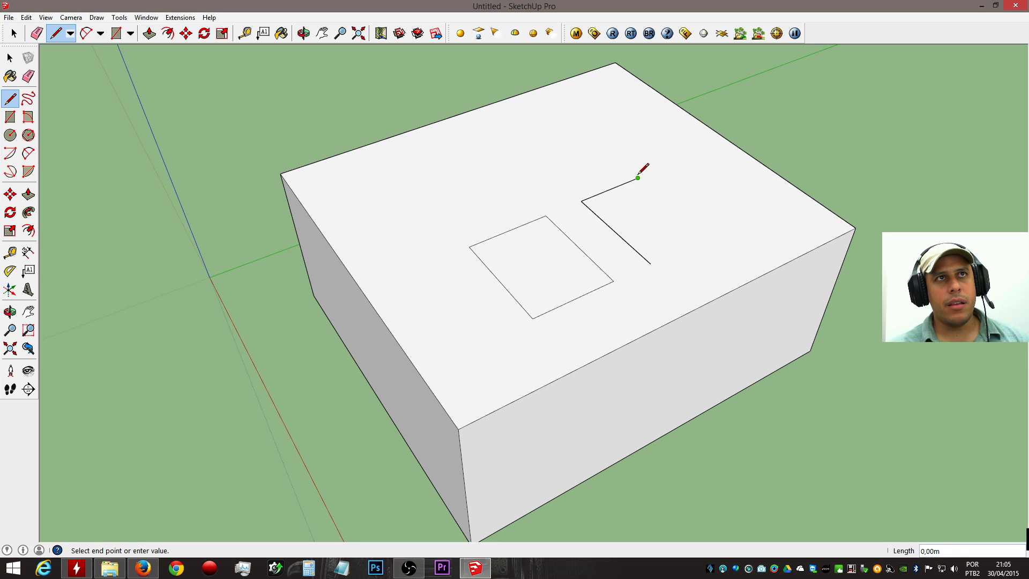
pyautogui.click(709, 236)
pyautogui.click(651, 264)
pyautogui.press('space')
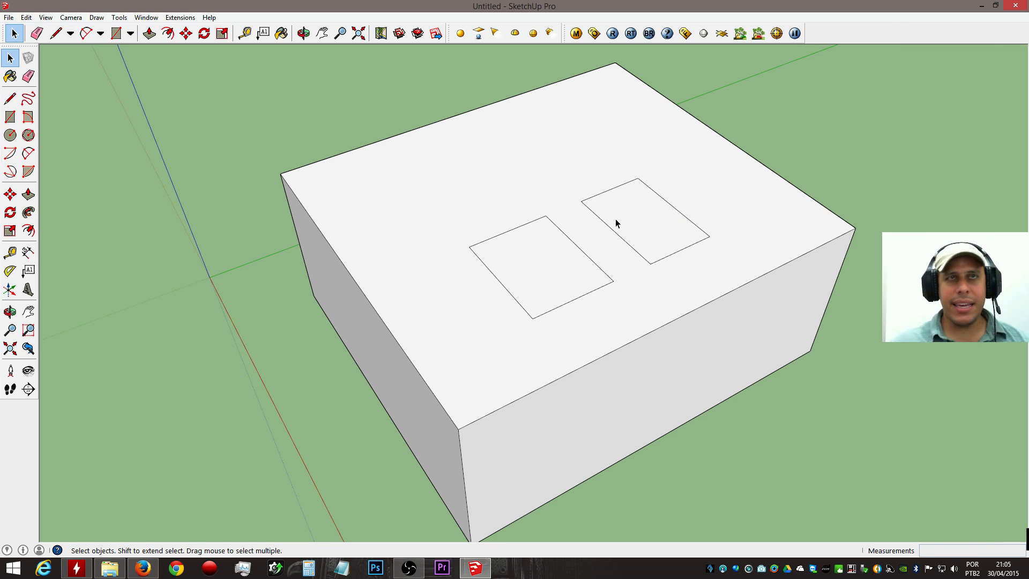
# Select the first outline's inner face, deselect it, and erase both four-sided outlines from the box's top face.
pyautogui.click(558, 262)
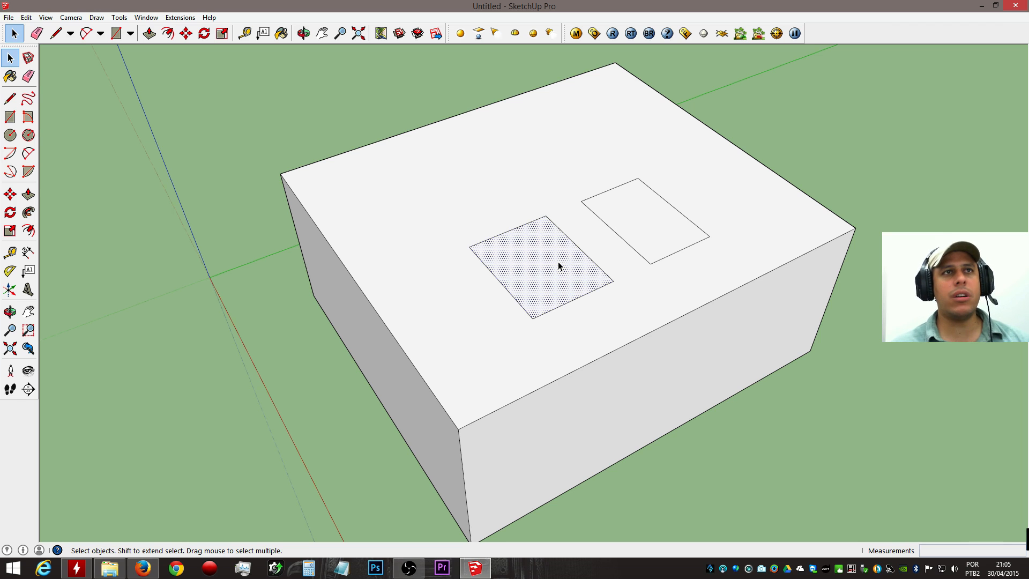
pyautogui.click(596, 237)
pyautogui.press('e')
pyautogui.moveTo(674, 191)
pyautogui.mouseDown()
pyautogui.moveTo(609, 177)
pyautogui.moveTo(691, 258)
pyautogui.moveTo(626, 211)
pyautogui.moveTo(441, 250)
pyautogui.moveTo(558, 298)
pyautogui.moveTo(593, 274)
pyautogui.mouseUp()
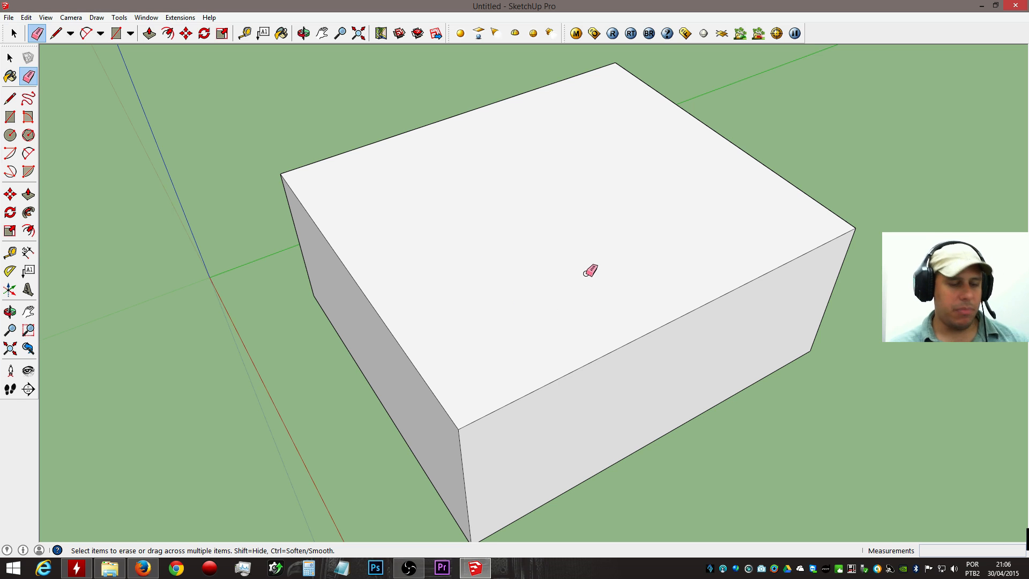
# Select the whole top face and split it with a slanted line about 3.21 m long between two opposite edges.
pyautogui.press('l')
pyautogui.press('space')
pyautogui.click(613, 192)
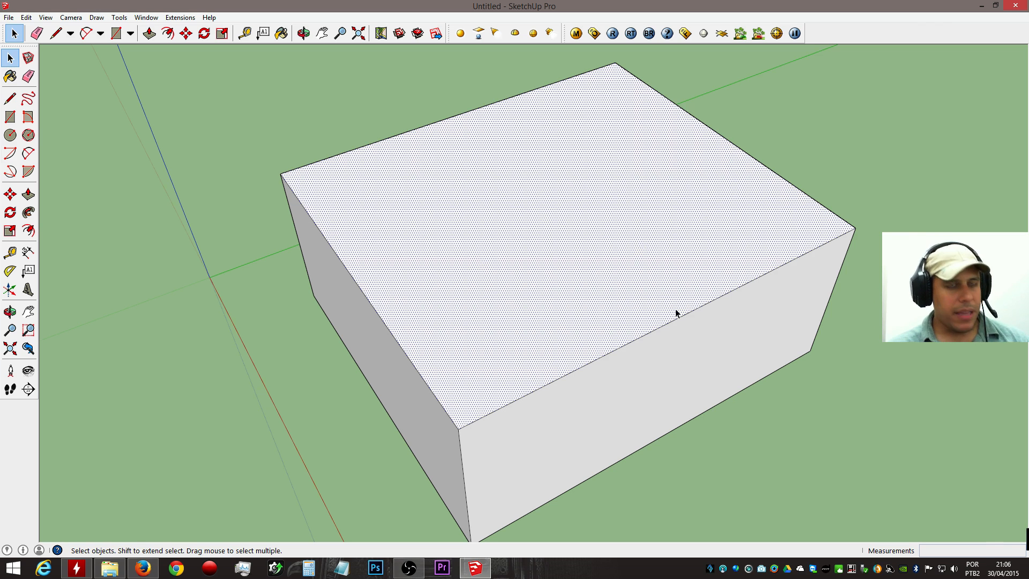
pyautogui.press('l')
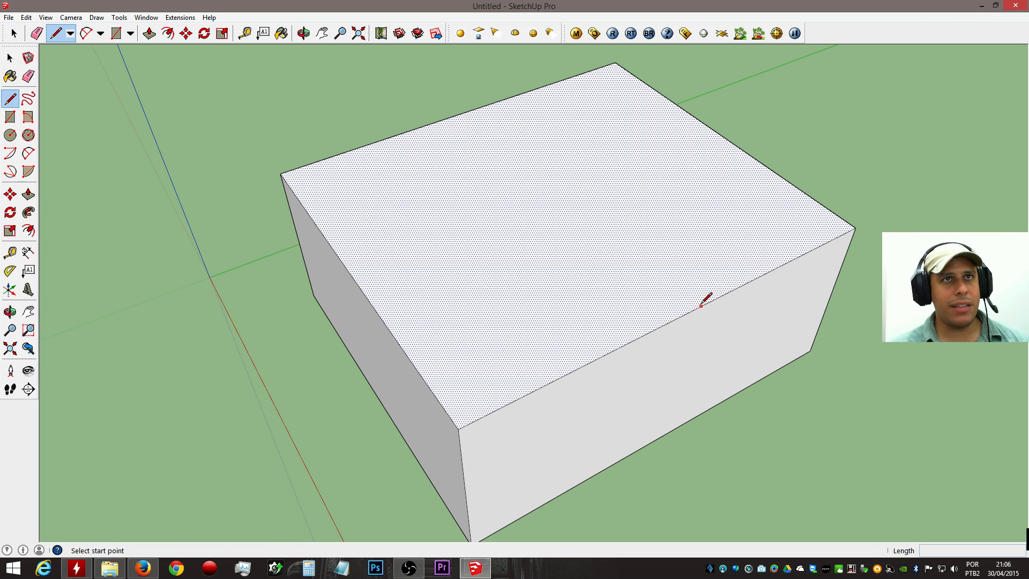
pyautogui.click(701, 306)
pyautogui.click(360, 147)
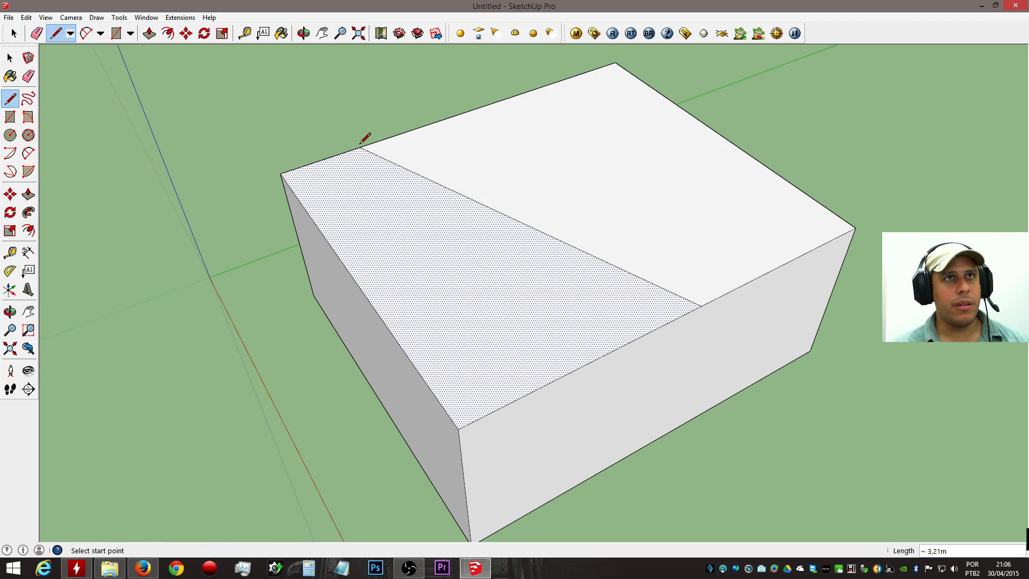
# Select the two halves of the split top face in turn, then their dividing edge, and clear the selection.
pyautogui.press('space')
pyautogui.click(540, 188)
pyautogui.click(511, 229)
pyautogui.click(557, 202)
pyautogui.click(547, 233)
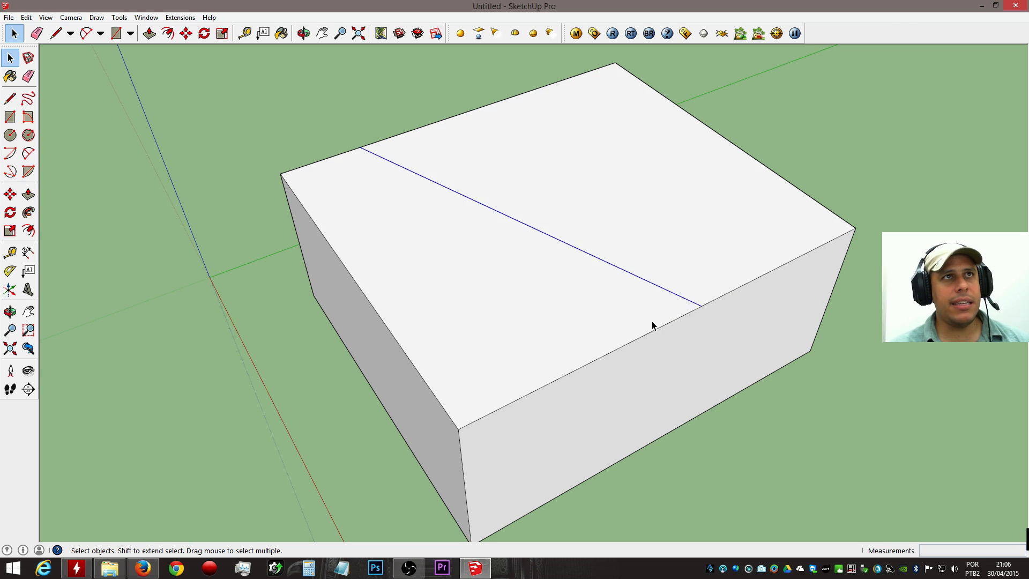
pyautogui.click(855, 377)
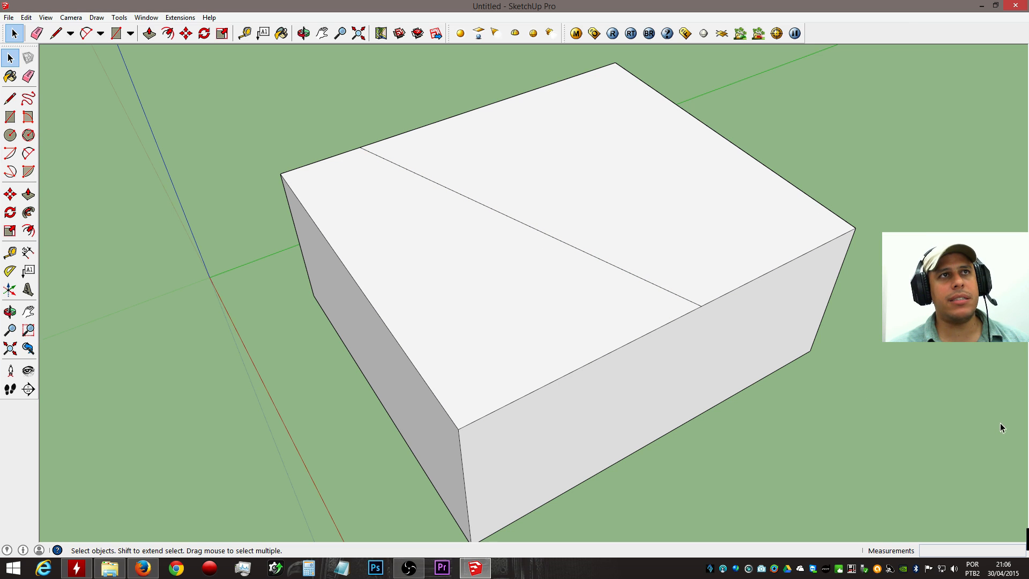
# Alternate the selection between the top face's two halves, and erase the edge dividing them.
pyautogui.click(658, 264)
pyautogui.click(602, 299)
pyautogui.click(648, 263)
pyautogui.click(619, 282)
pyautogui.click(658, 258)
pyautogui.click(615, 272)
pyautogui.press('e')
pyautogui.click(618, 267)
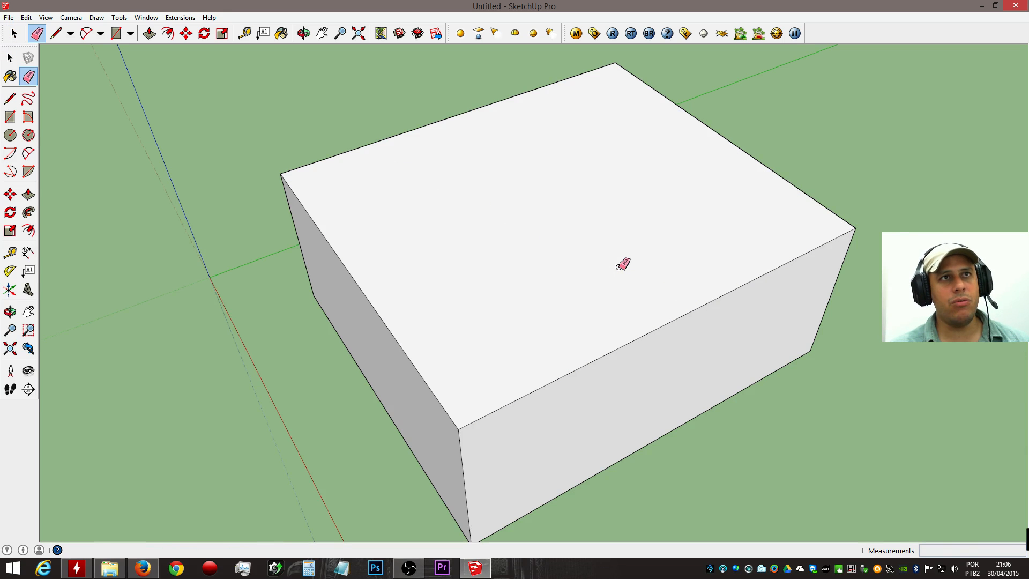
# Draw a rectangle inside the box's top face with the Rectangle tool and select its face.
pyautogui.press('r')
pyautogui.click(463, 212)
pyautogui.click(712, 231)
pyautogui.press('space')
pyautogui.click(544, 245)
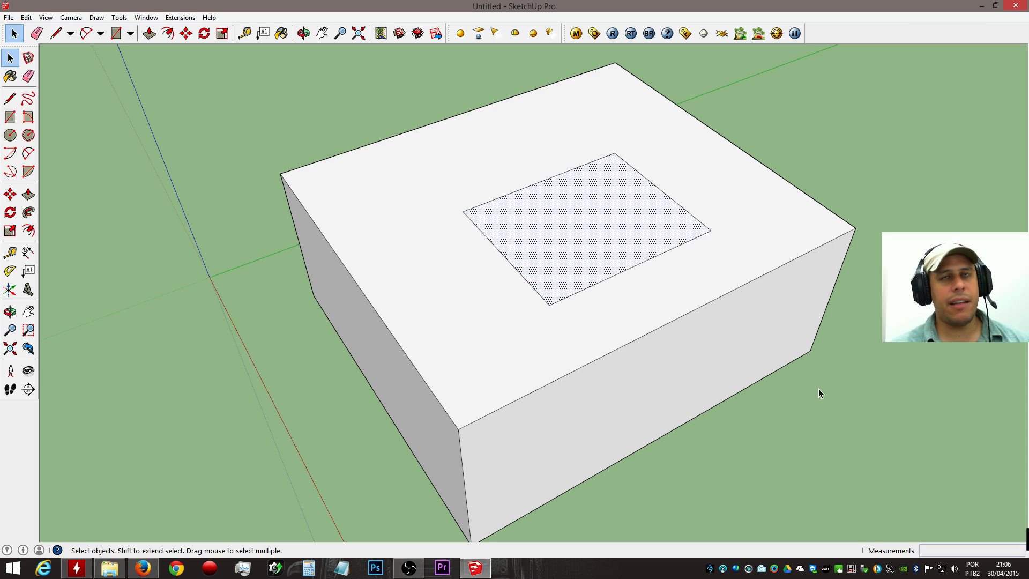
# Alternate the selection between the inner rectangle and the surrounding top face to compare the separate faces.
pyautogui.click(552, 340)
pyautogui.click(561, 276)
pyautogui.click(544, 324)
pyautogui.click(558, 272)
pyautogui.click(558, 323)
pyautogui.click(567, 282)
pyautogui.click(495, 317)
pyautogui.click(539, 272)
pyautogui.click(504, 316)
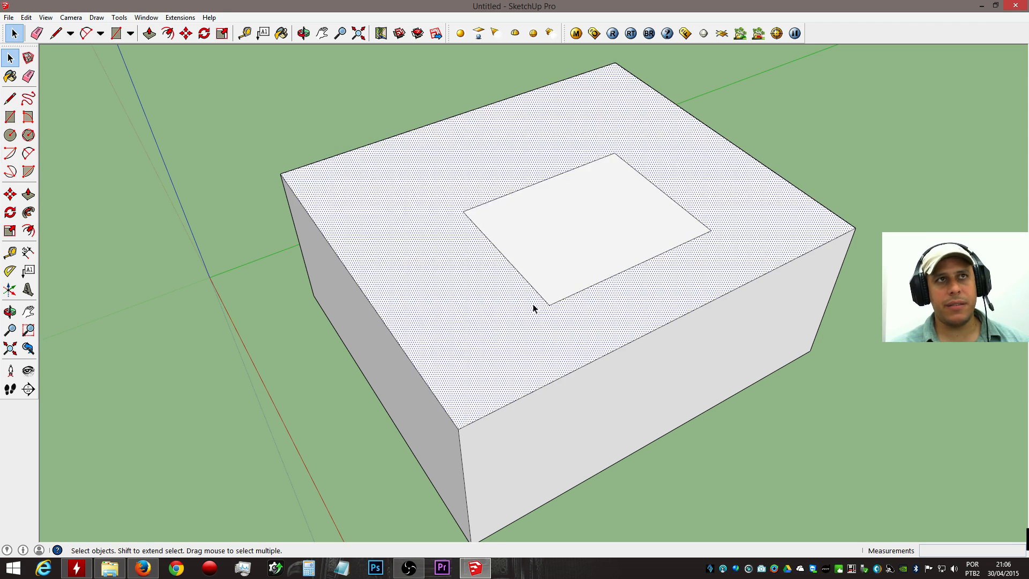
# Erase the inner rectangle from the top face and make the entire box a group.
pyautogui.press('e')
pyautogui.moveTo(553, 293)
pyautogui.mouseDown()
pyautogui.moveTo(568, 291)
pyautogui.moveTo(486, 189)
pyautogui.moveTo(648, 161)
pyautogui.moveTo(590, 203)
pyautogui.mouseUp()
pyautogui.press('space')
pyautogui.tripleClick(637, 222)
pyautogui.rightClick(637, 222)
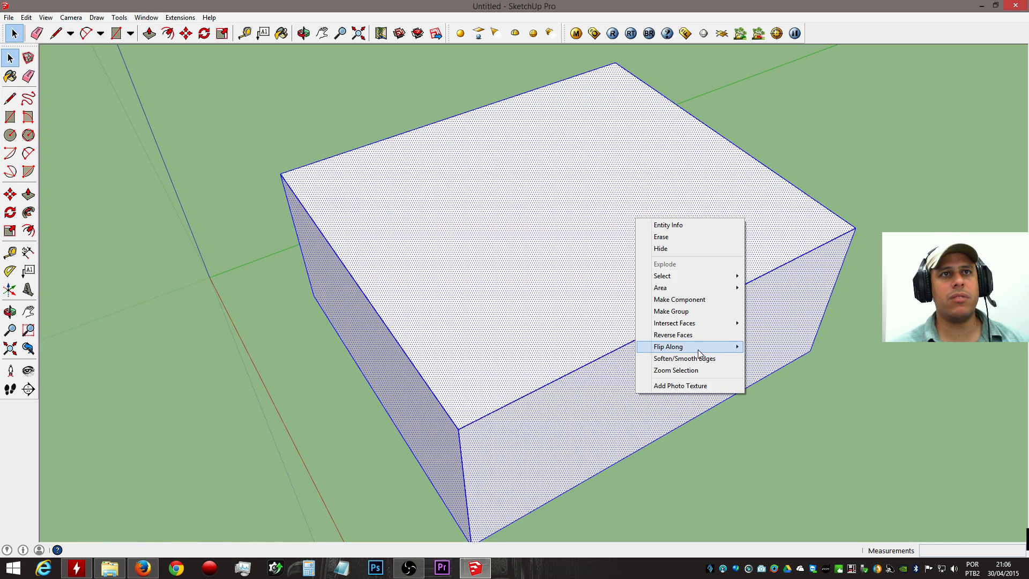
pyautogui.click(672, 312)
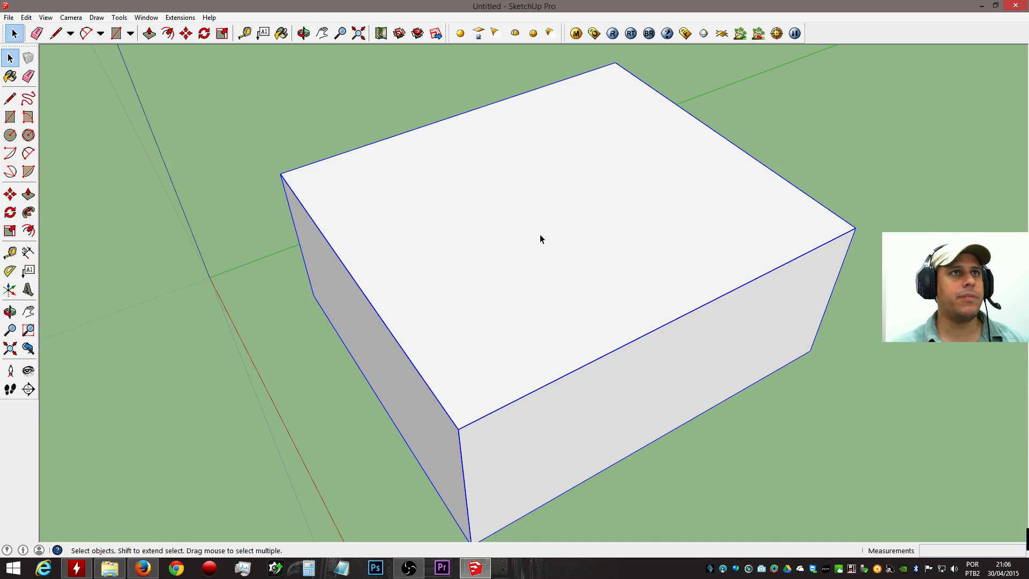
# Draw a rectangle of about 0.62 by 0.55 m on the grouped box's top face and clear the selection.
pyautogui.press('r')
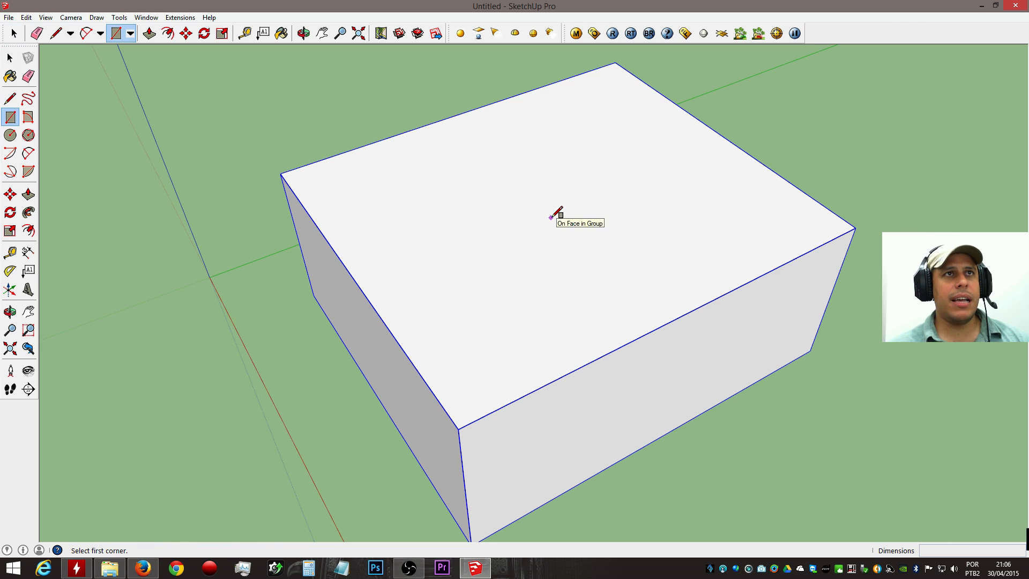
pyautogui.click(520, 208)
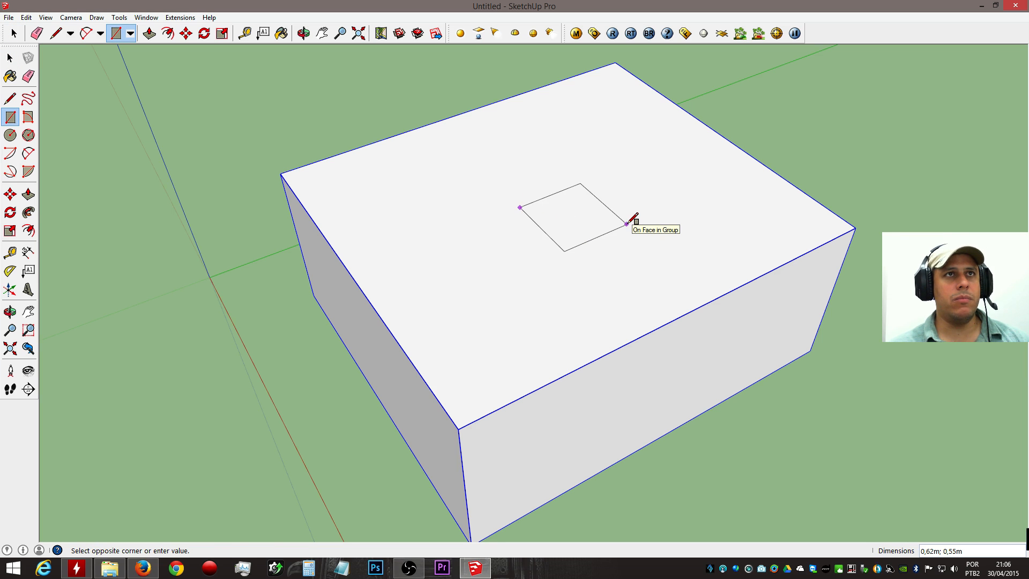
pyautogui.click(626, 224)
pyautogui.press('space')
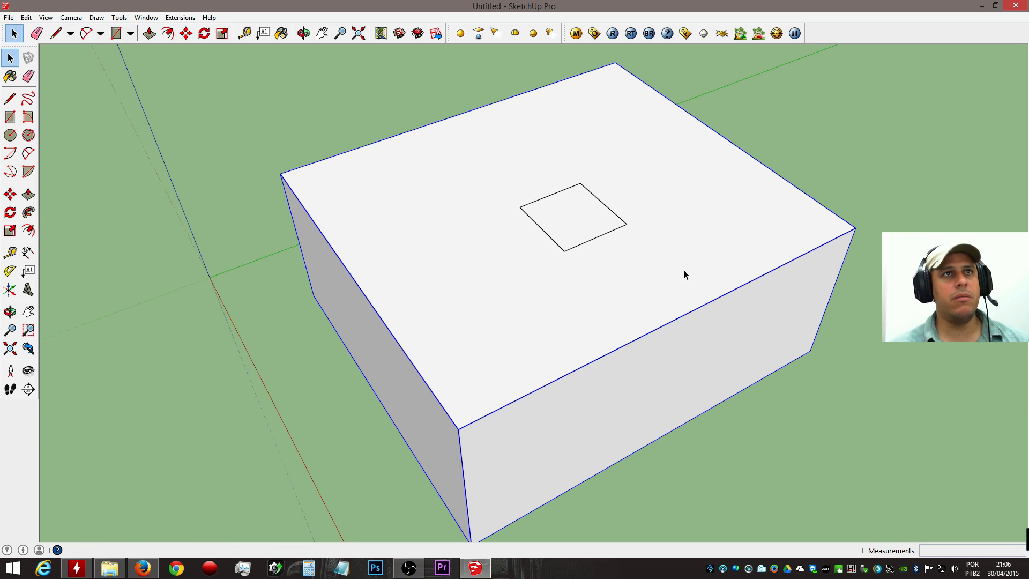
pyautogui.tripleClick(684, 270)
pyautogui.click(856, 355)
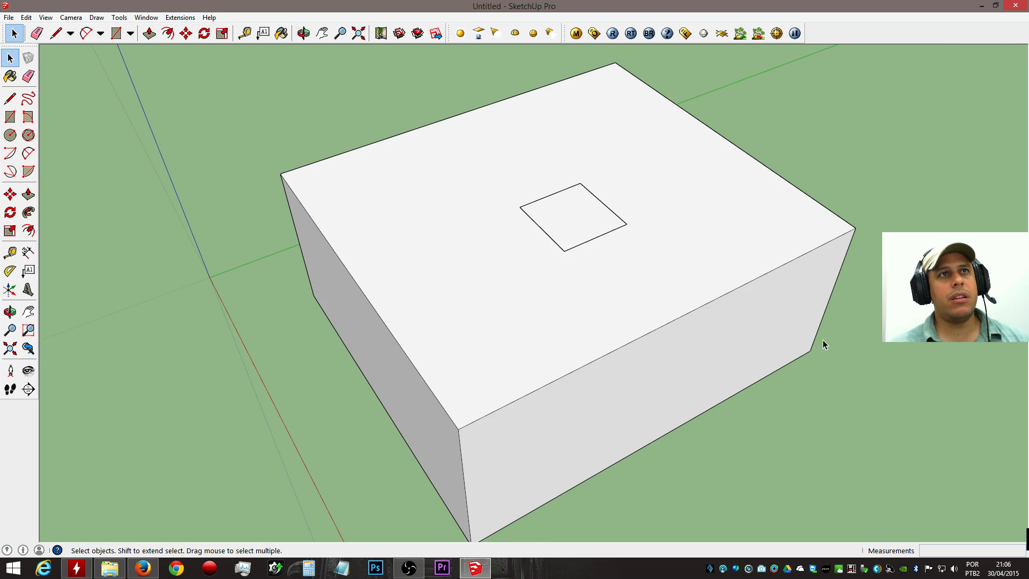
# Select single edges of the rectangle on the box's top face in turn and clear the selection.
pyautogui.click(559, 194)
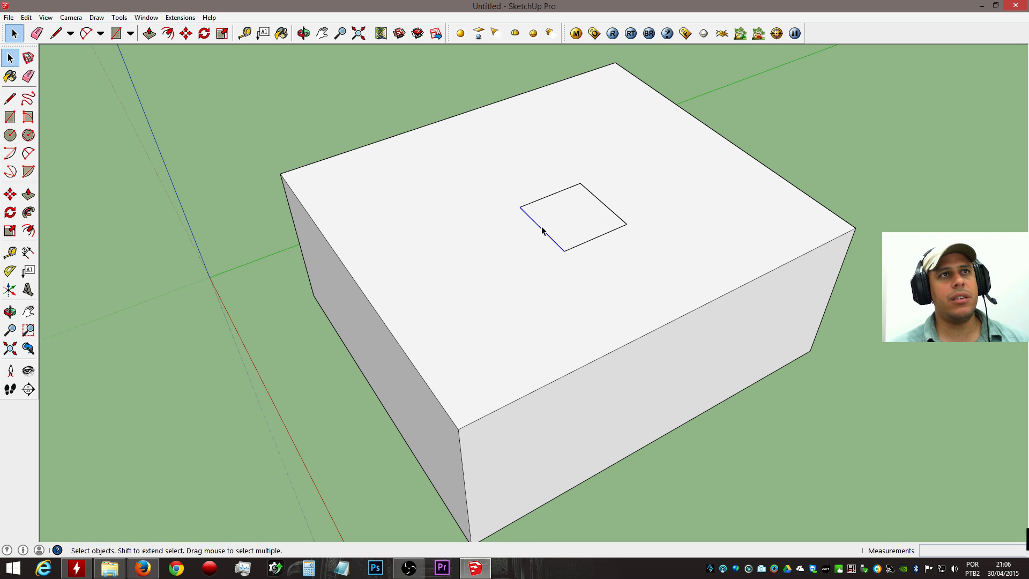
pyautogui.click(606, 226)
pyautogui.moveTo(637, 241); pyautogui.dragTo(655, 303, button='middle')
pyautogui.click(780, 147)
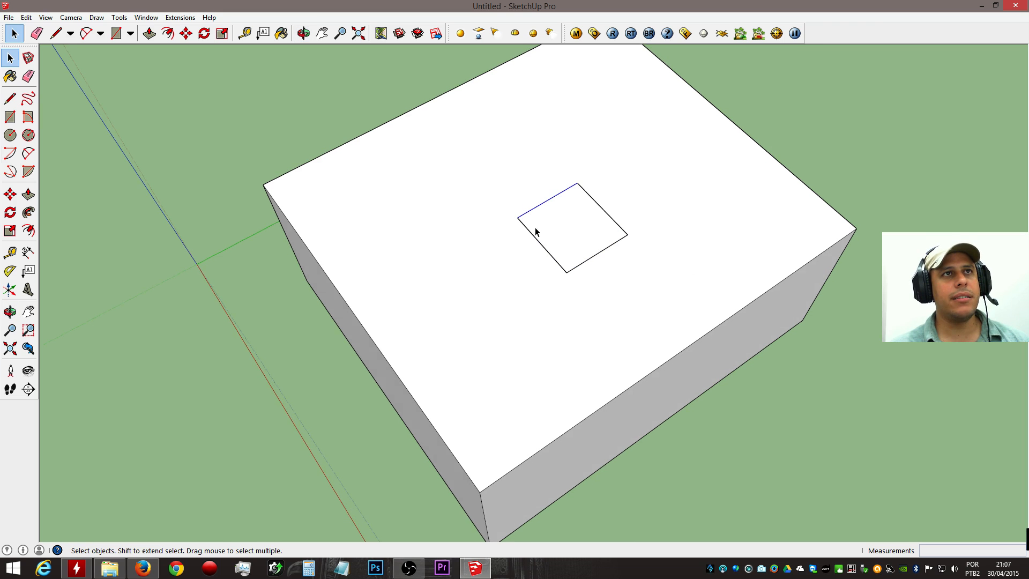
pyautogui.click(857, 387)
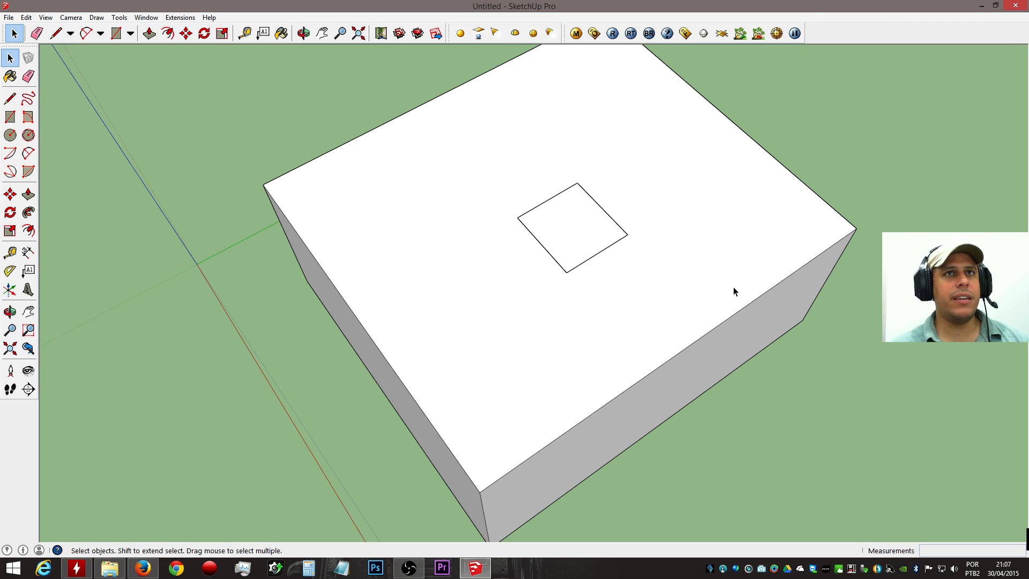
# Explode the large box's group and undo the explosion.
pyautogui.rightClick(757, 260)
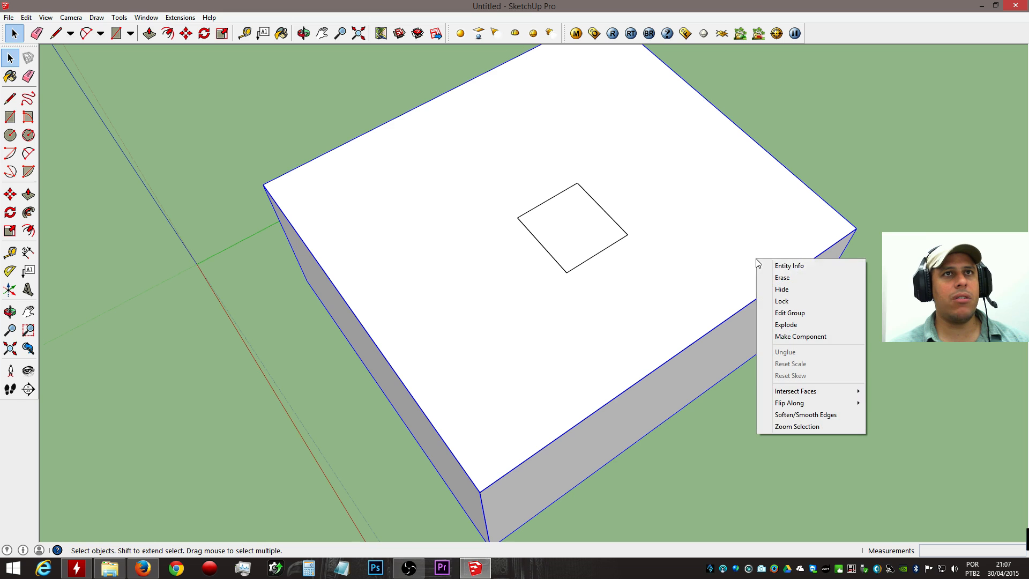
pyautogui.click(806, 325)
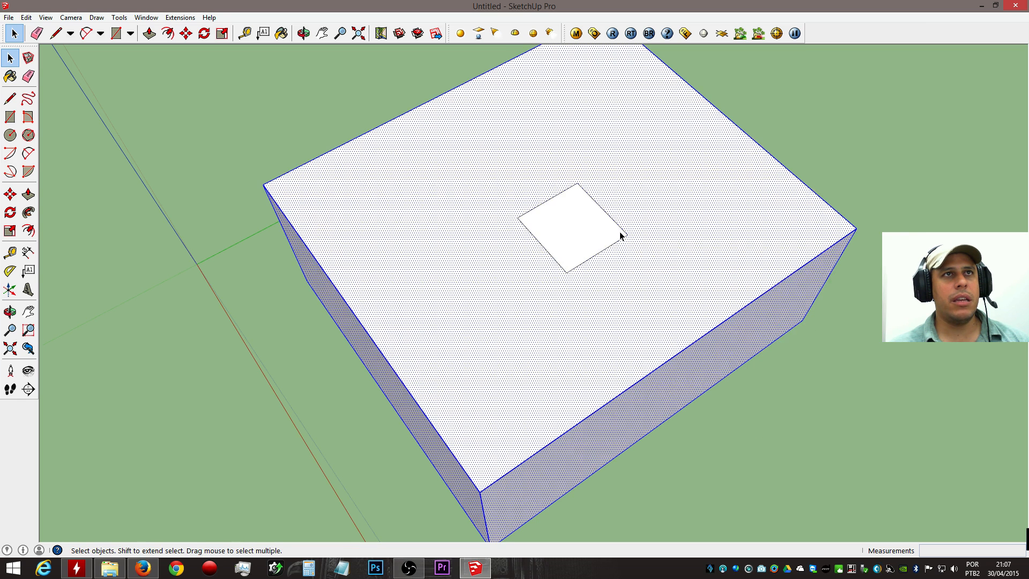
pyautogui.hotkey('ctrl', 'z')
pyautogui.moveTo(673, 279); pyautogui.dragTo(669, 248, button='middle')
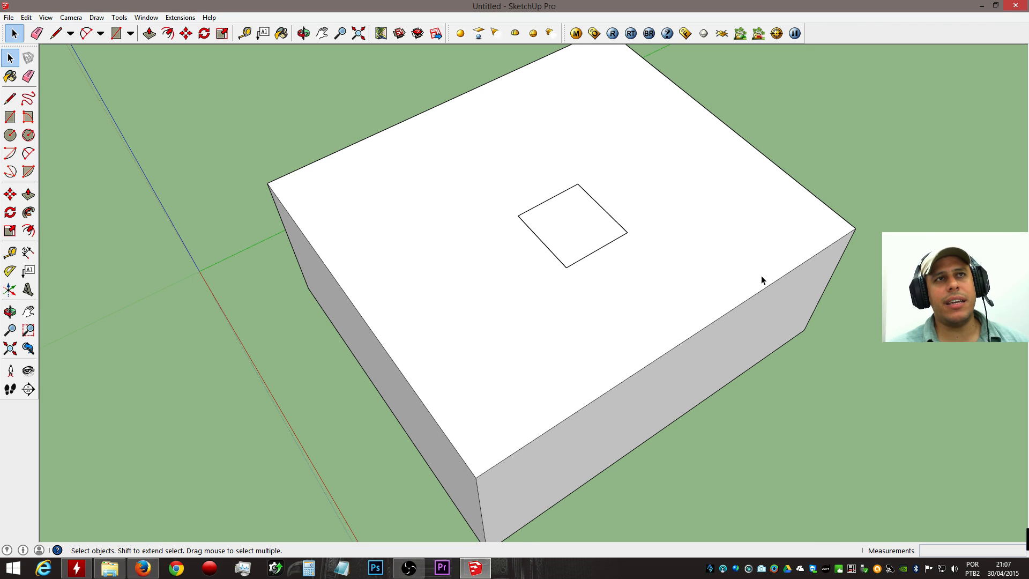
pyautogui.moveTo(658, 303); pyautogui.dragTo(660, 265, button='middle')
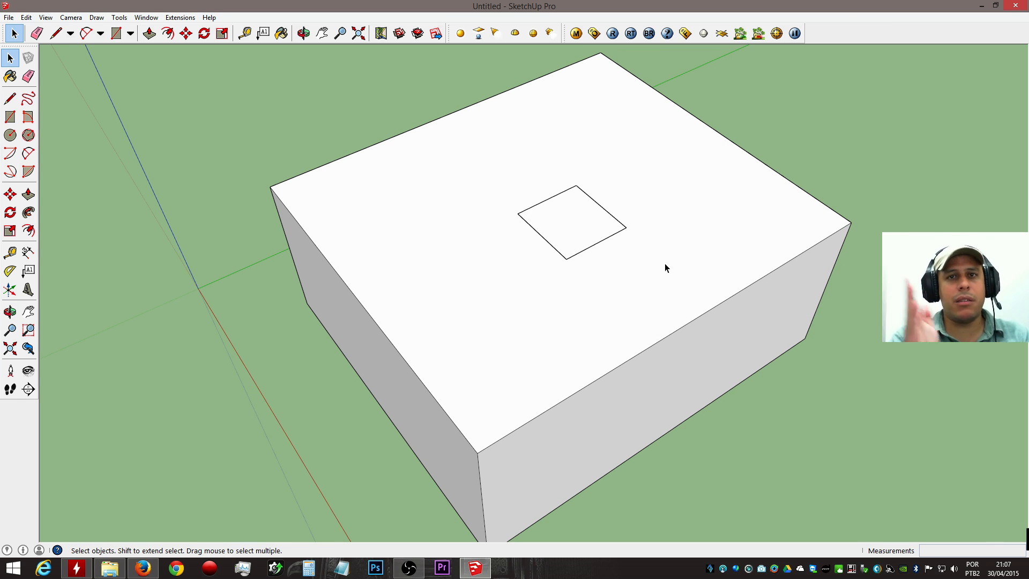
# Draw a rectangle on the ground beside the large box and make its face and edges a group.
pyautogui.moveTo(786, 411); pyautogui.dragTo(734, 349, button='middle')
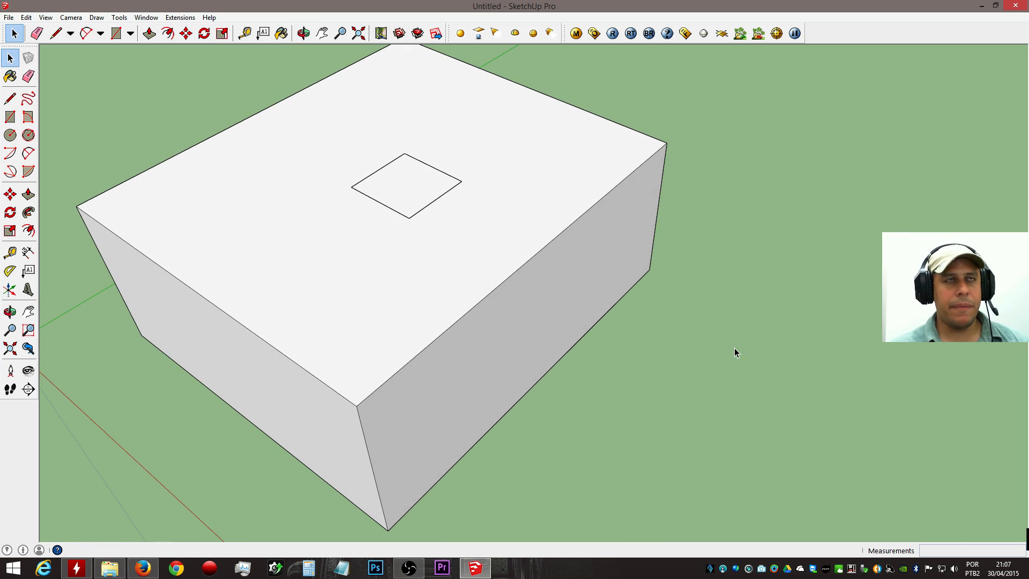
pyautogui.press('r')
pyautogui.click(703, 484)
pyautogui.click(977, 394)
pyautogui.moveTo(920, 440)
pyautogui.mouseDown(button='middle')
pyautogui.moveTo(815, 297)
pyautogui.moveTo(740, 307)
pyautogui.mouseUp(button='middle')
pyautogui.press('space')
pyautogui.rightClick(740, 306)
pyautogui.click(719, 330)
pyautogui.rightClick(719, 330)
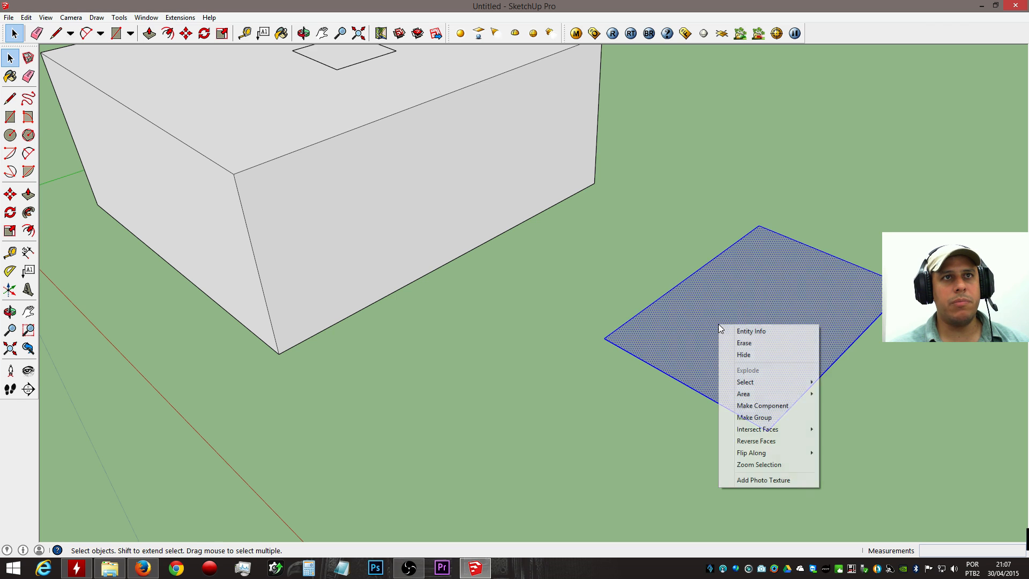
pyautogui.click(770, 417)
# Draw a small rectangle on the grouped ground rectangle and Push/Pull it up about 0.28 m.
pyautogui.press('r')
pyautogui.click(767, 310)
pyautogui.click(802, 309)
pyautogui.press('p')
pyautogui.moveTo(793, 317); pyautogui.dragTo(789, 292)
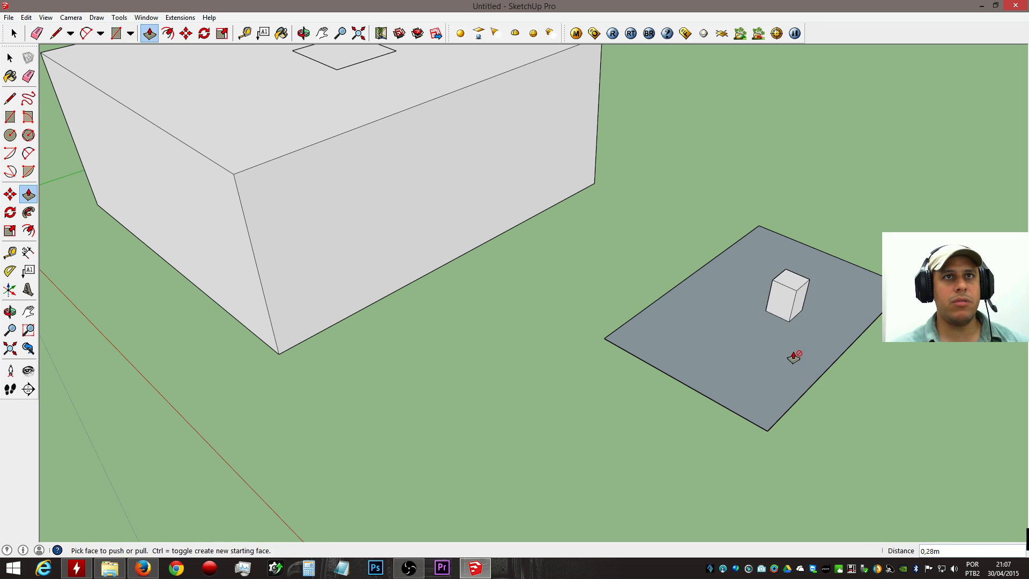
# Offset the small box's underside face inward and repeat the last Push/Pull on the underside.
pyautogui.moveTo(783, 335); pyautogui.dragTo(798, 276, button='middle')
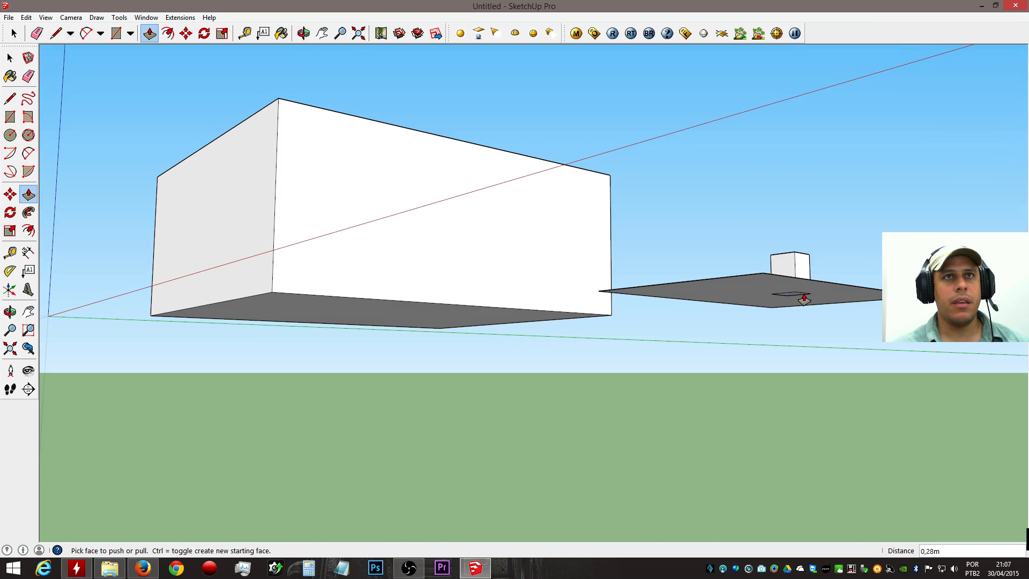
pyautogui.scroll(2, 793, 299)
pyautogui.press('f')
pyautogui.scroll(4, 780, 295)
pyautogui.click(772, 286)
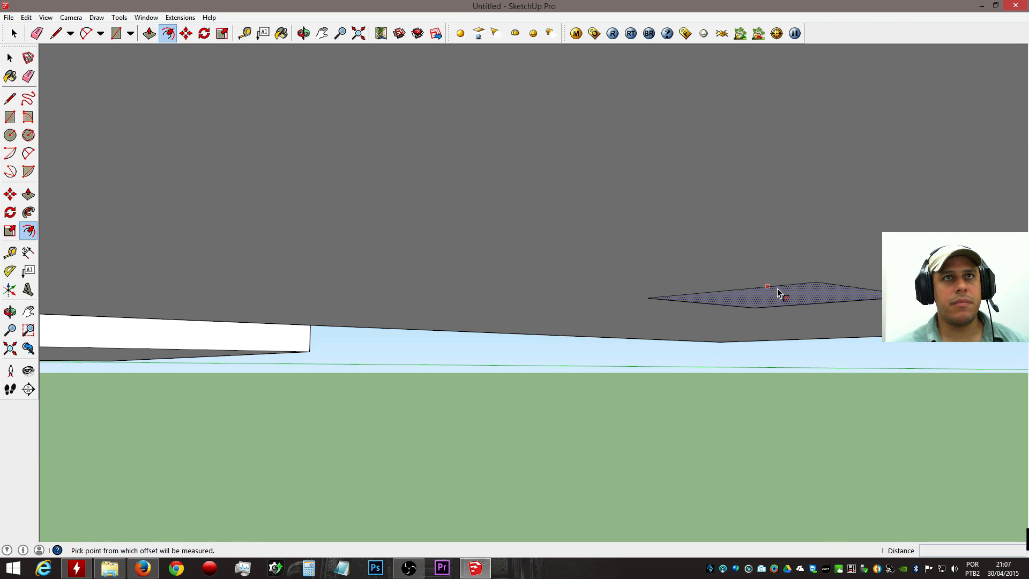
pyautogui.click(783, 295)
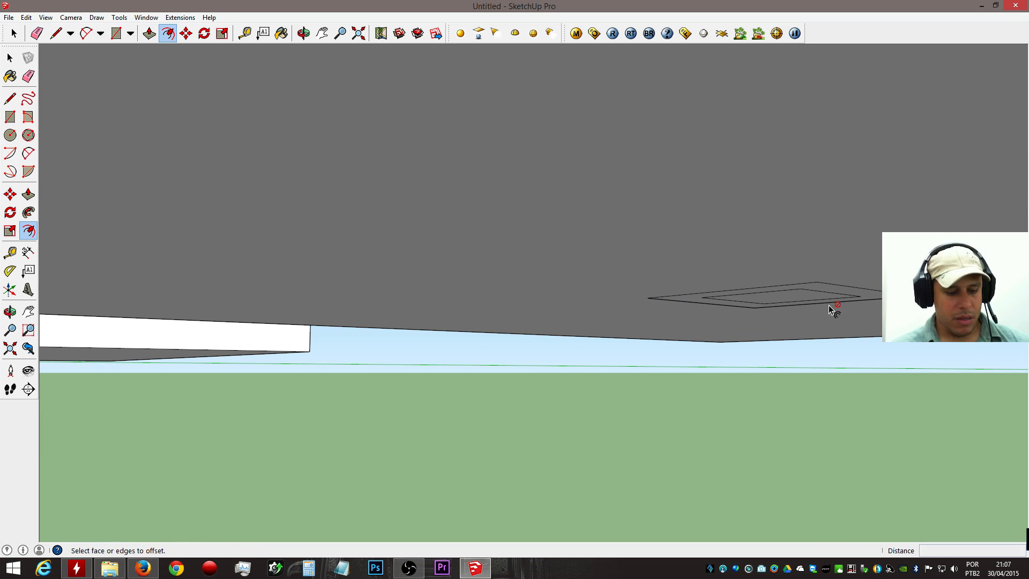
pyautogui.press('p')
pyautogui.doubleClick(874, 297)
# Select all the connected geometry of the small box and make it a component.
pyautogui.press('space')
pyautogui.moveTo(782, 279); pyautogui.dragTo(734, 345, button='middle')
pyautogui.scroll(-3, 619, 352)
pyautogui.tripleClick(690, 264)
pyautogui.rightClick(690, 264)
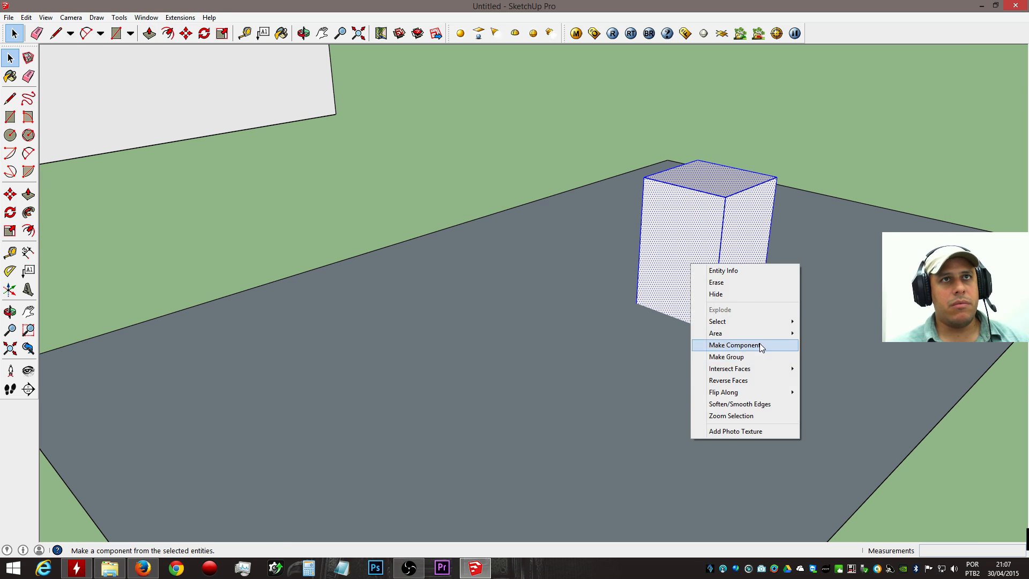
pyautogui.click(762, 346)
pyautogui.click(528, 359)
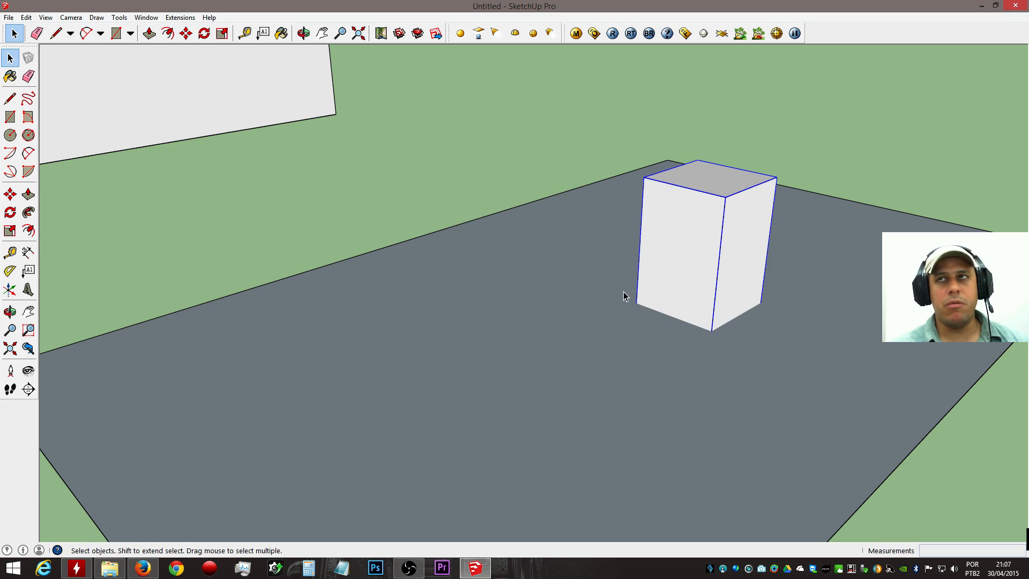
# Open the ground rectangle's group, select its face and edges, intersect faces with the model, and leave the group.
pyautogui.doubleClick(543, 294)
pyautogui.doubleClick(543, 294)
pyautogui.rightClick(543, 294)
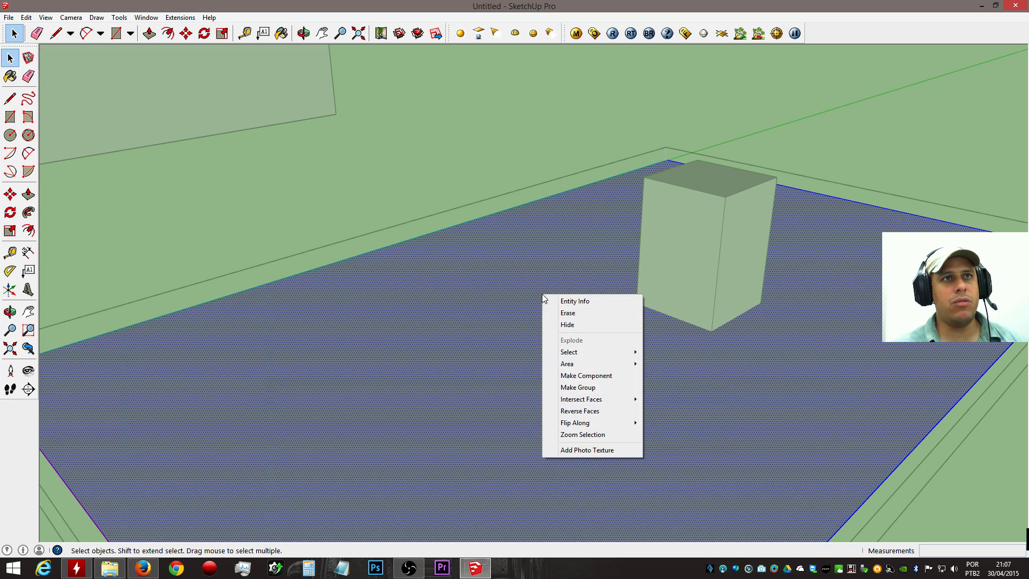
pyautogui.click(681, 399)
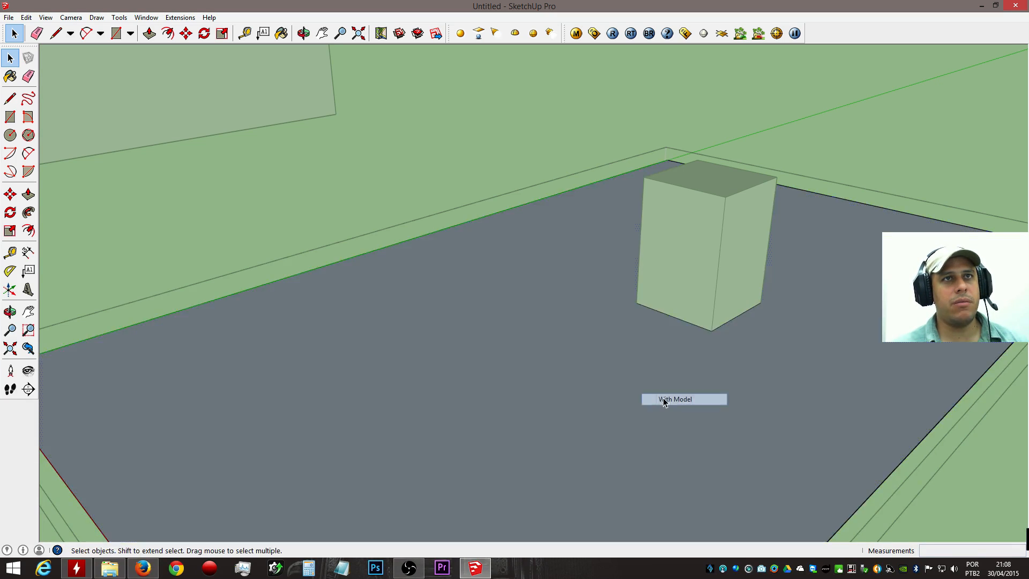
pyautogui.scroll(-2, 592, 312)
pyautogui.scroll(-2, 591, 308)
pyautogui.click(703, 397)
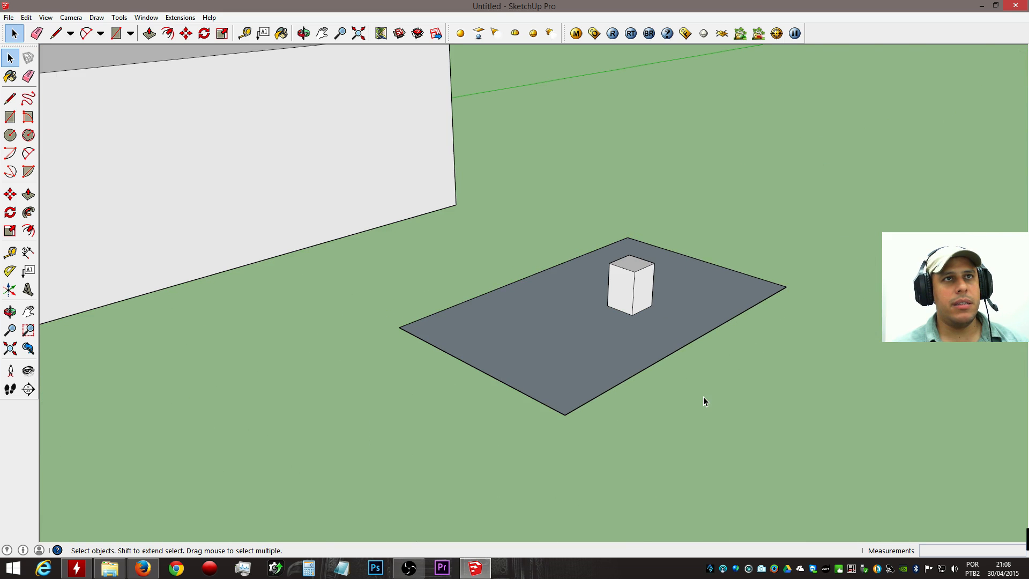
# Move the ground rectangle's group away from the small box and inspect its imprinted outlines.
pyautogui.press('m')
pyautogui.click(579, 451)
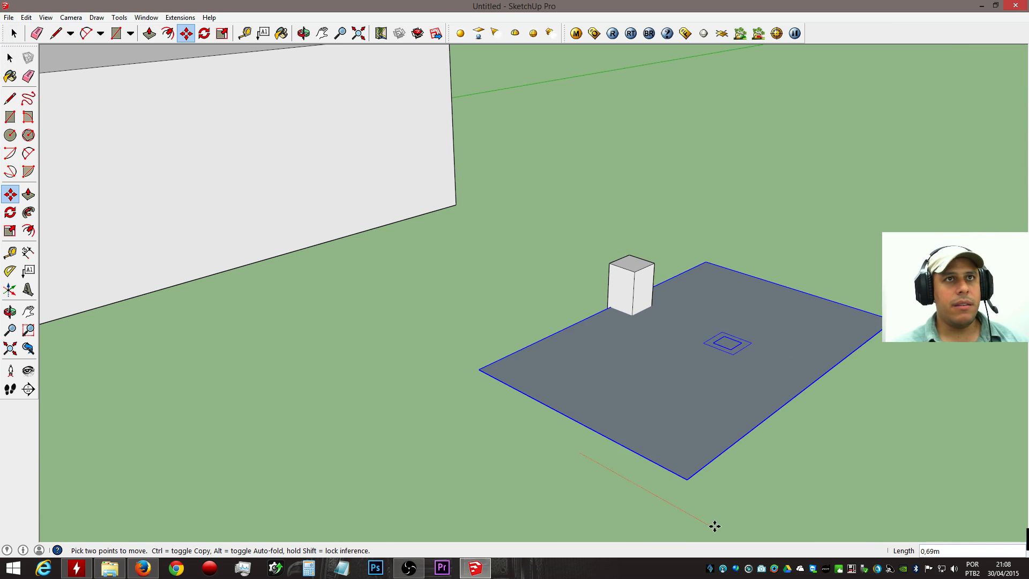
pyautogui.click(832, 453)
pyautogui.press('space')
pyautogui.scroll(5, 751, 375)
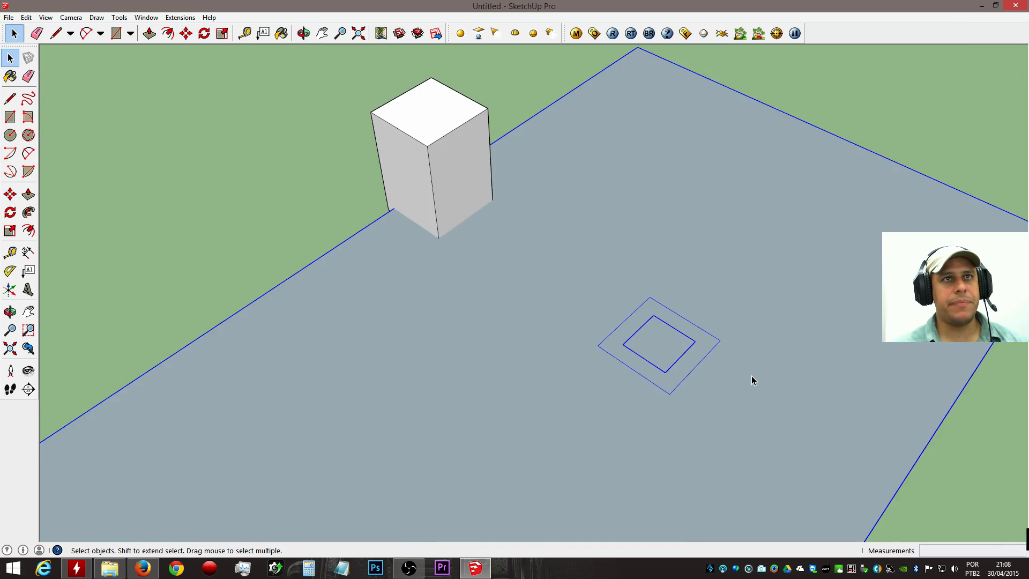
pyautogui.scroll(6, 752, 354)
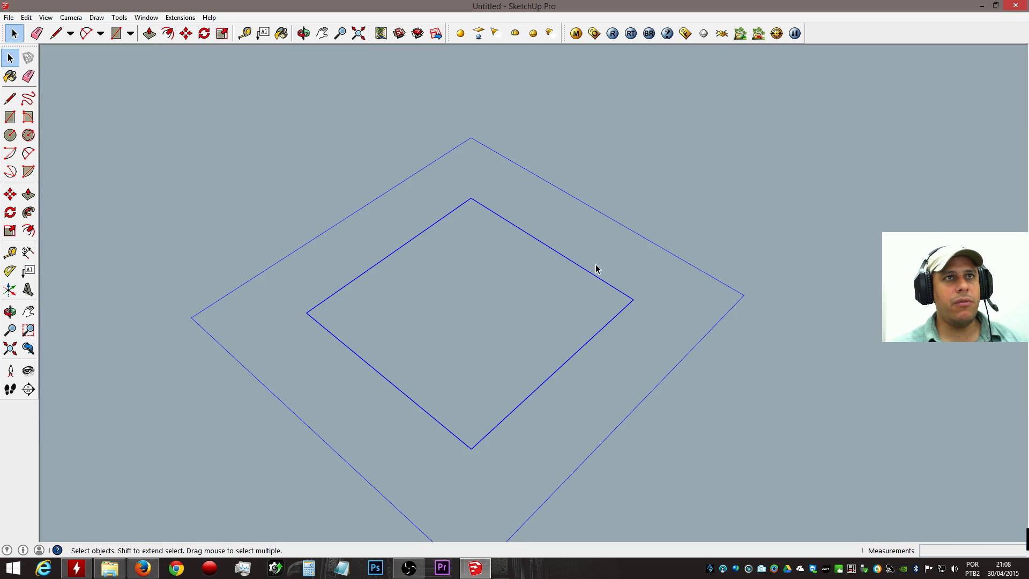
pyautogui.scroll(-8, 565, 250)
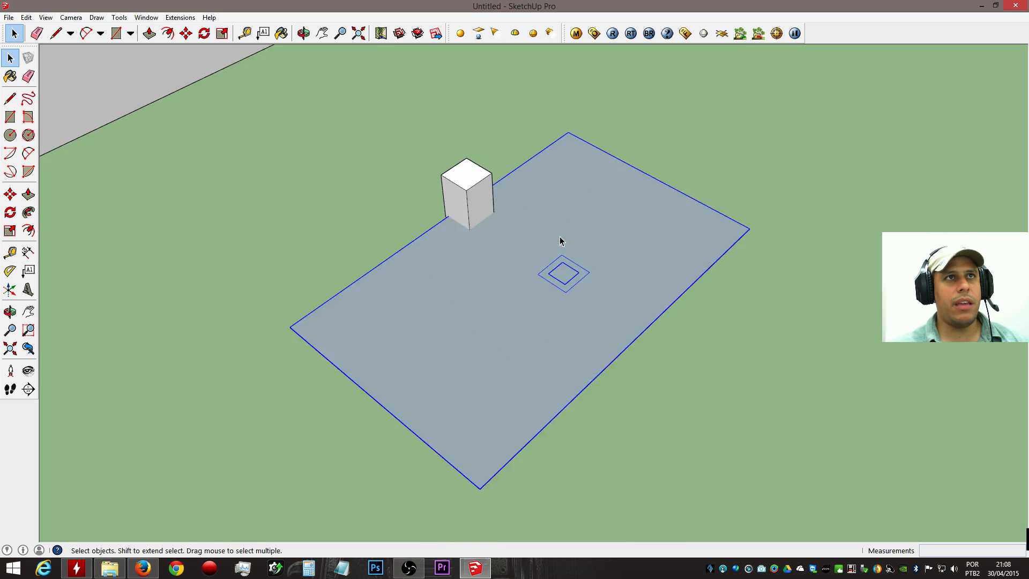
pyautogui.scroll(3, 561, 239)
pyautogui.scroll(1, 578, 279)
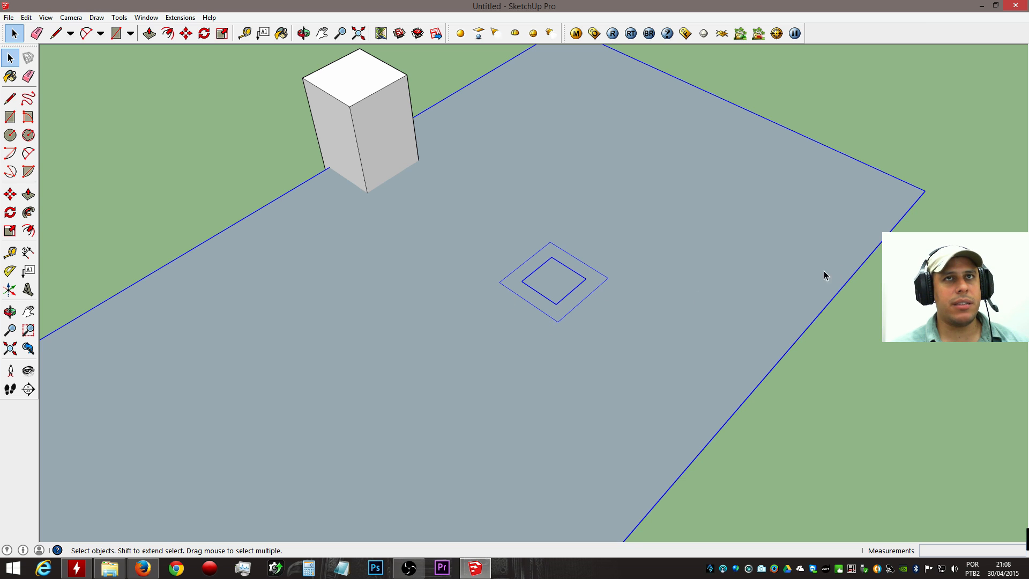
pyautogui.rightClick(796, 271)
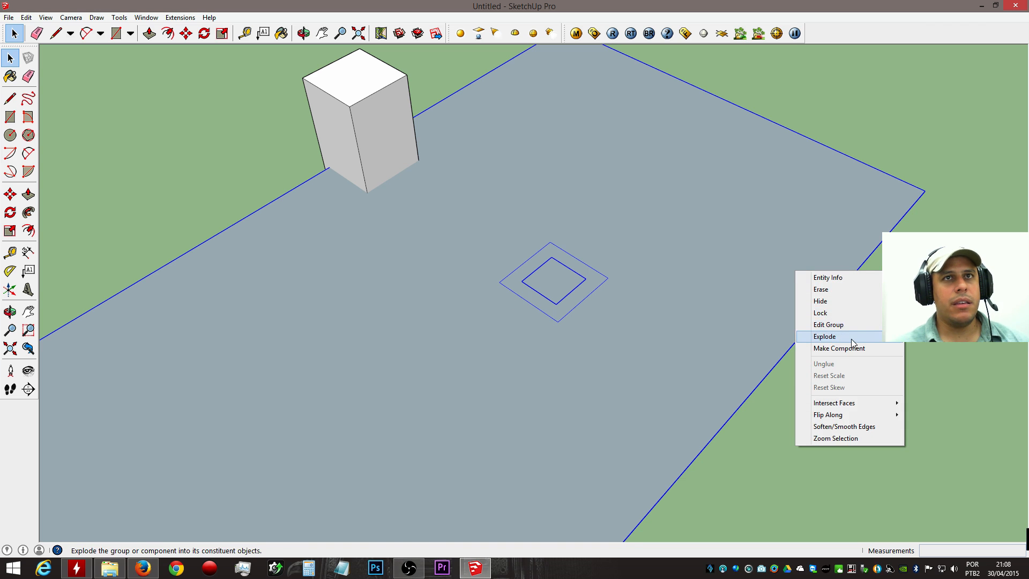
pyautogui.click(824, 336)
pyautogui.click(865, 356)
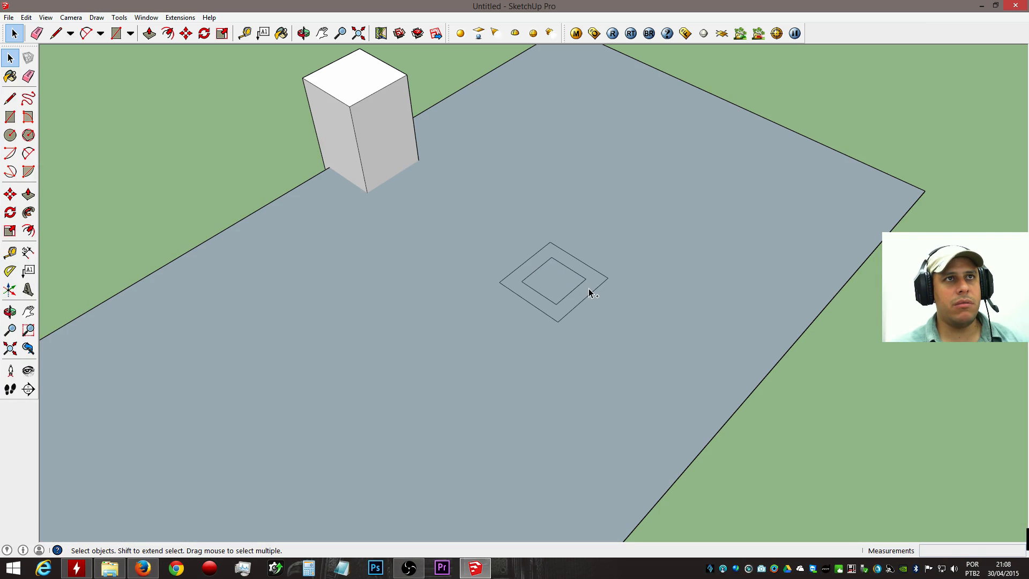
# Inside the ground rectangle's group, alternate the selection between the imprinted square's face and the surrounding face to compare them.
pyautogui.scroll(3, 569, 285)
pyautogui.scroll(2, 563, 284)
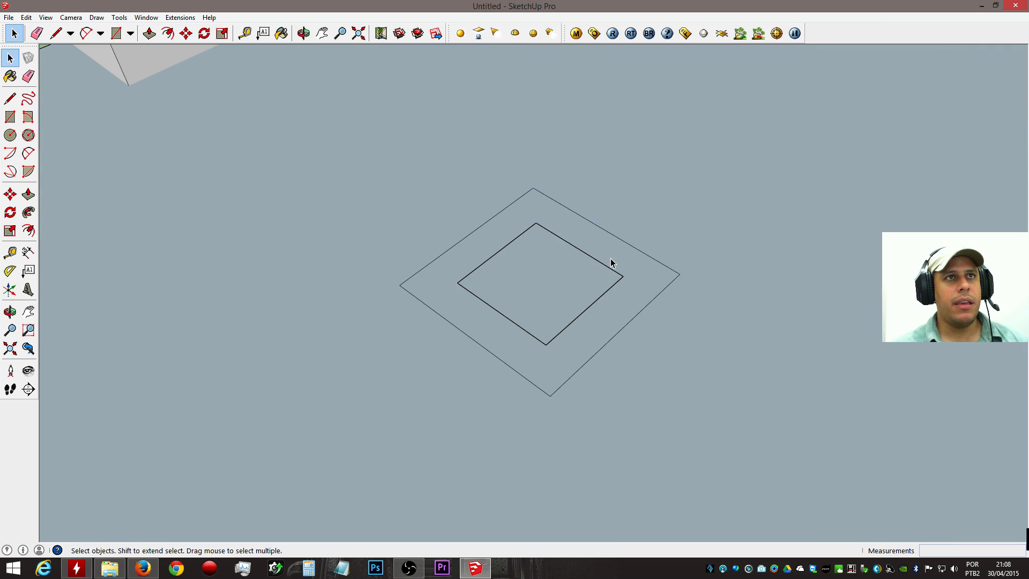
pyautogui.click(517, 278)
pyautogui.scroll(-4, 531, 265)
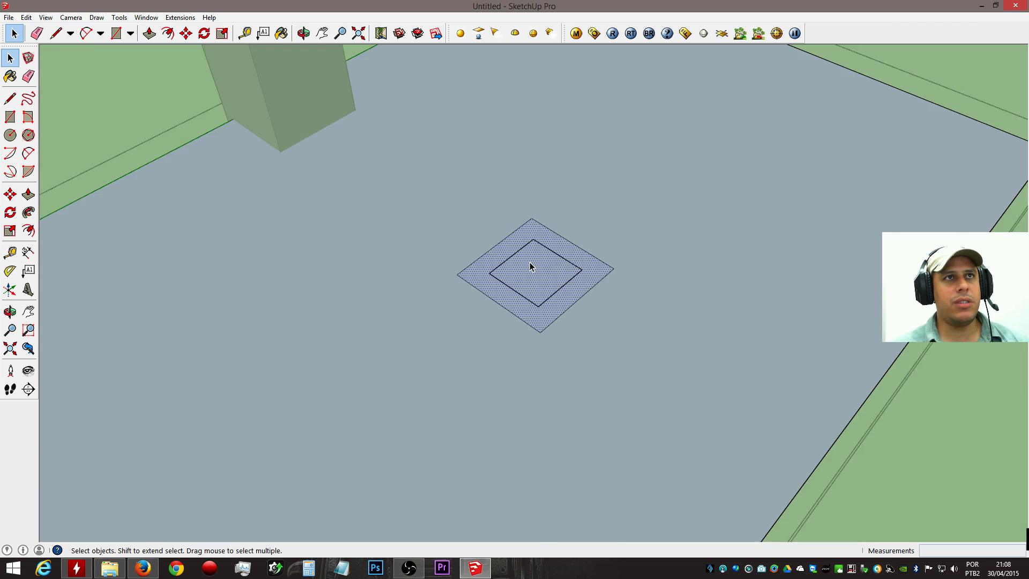
pyautogui.scroll(6, 533, 246)
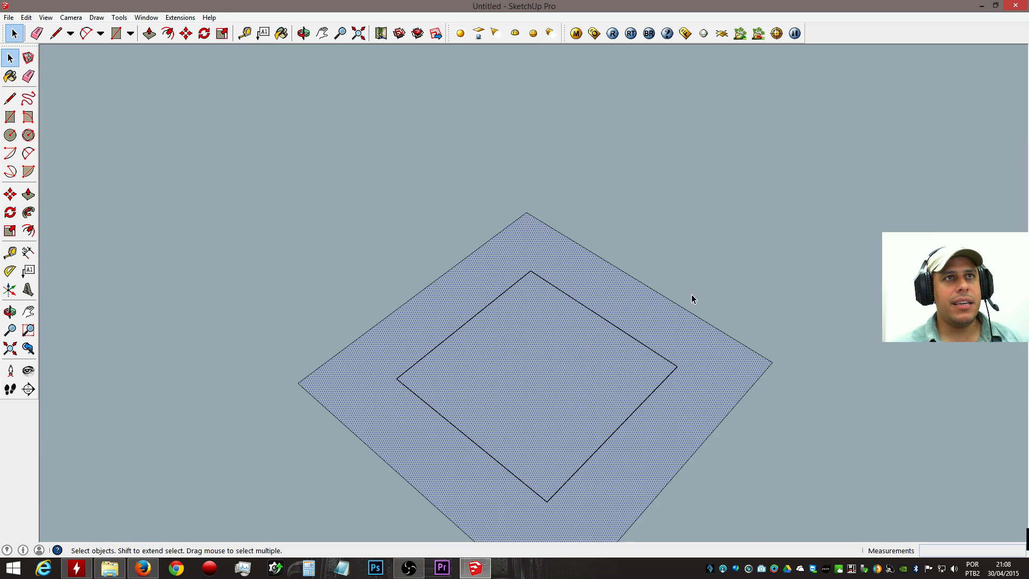
pyautogui.scroll(-5, 663, 295)
pyautogui.click(648, 145)
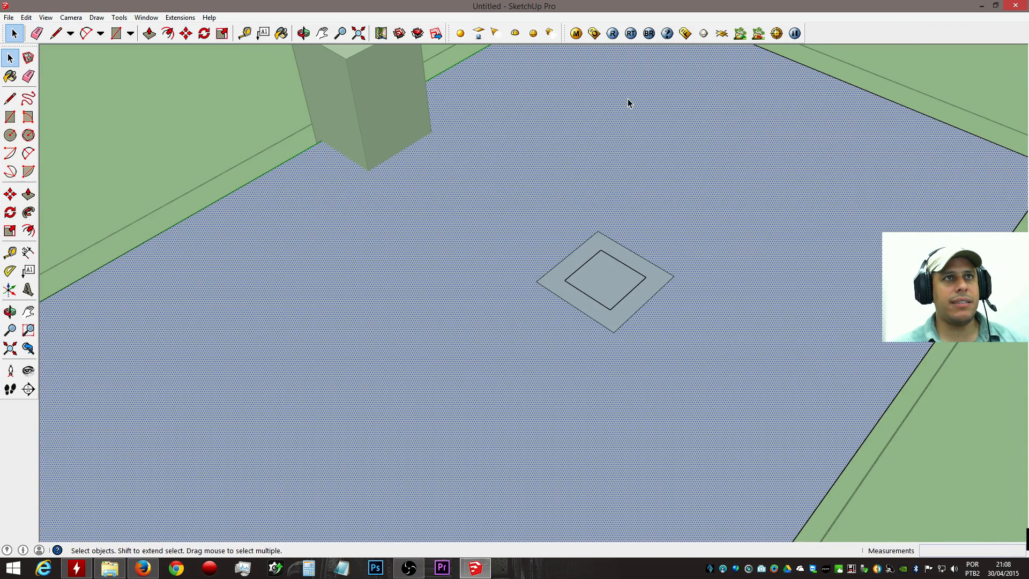
pyautogui.scroll(5, 632, 265)
pyautogui.click(709, 281)
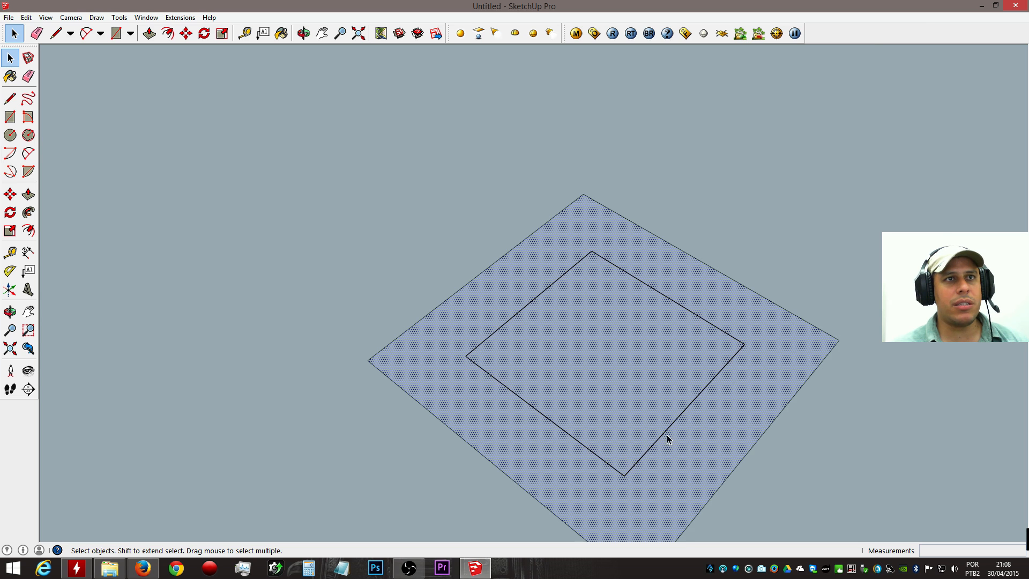
pyautogui.scroll(-5, 556, 209)
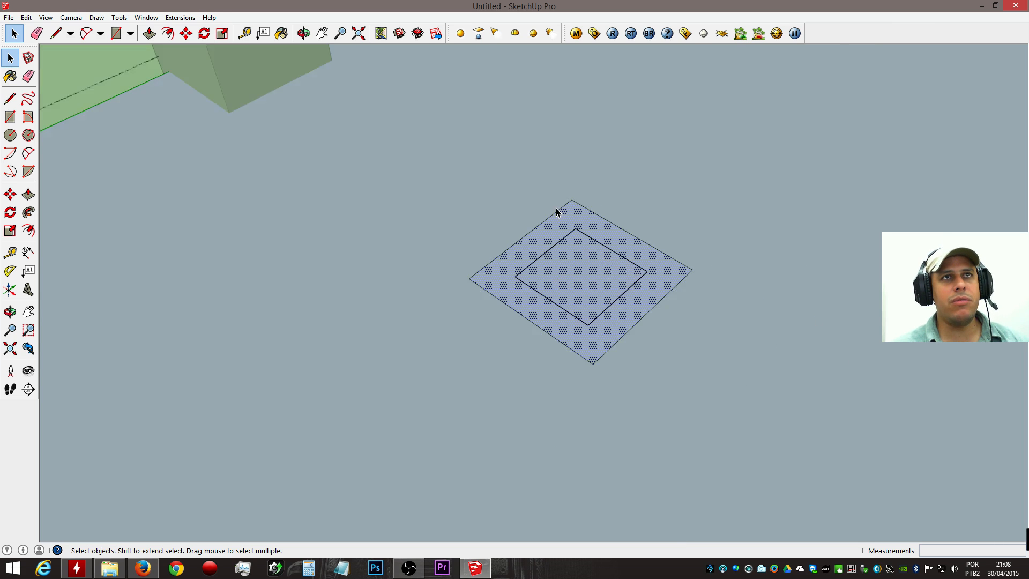
pyautogui.scroll(10, 597, 251)
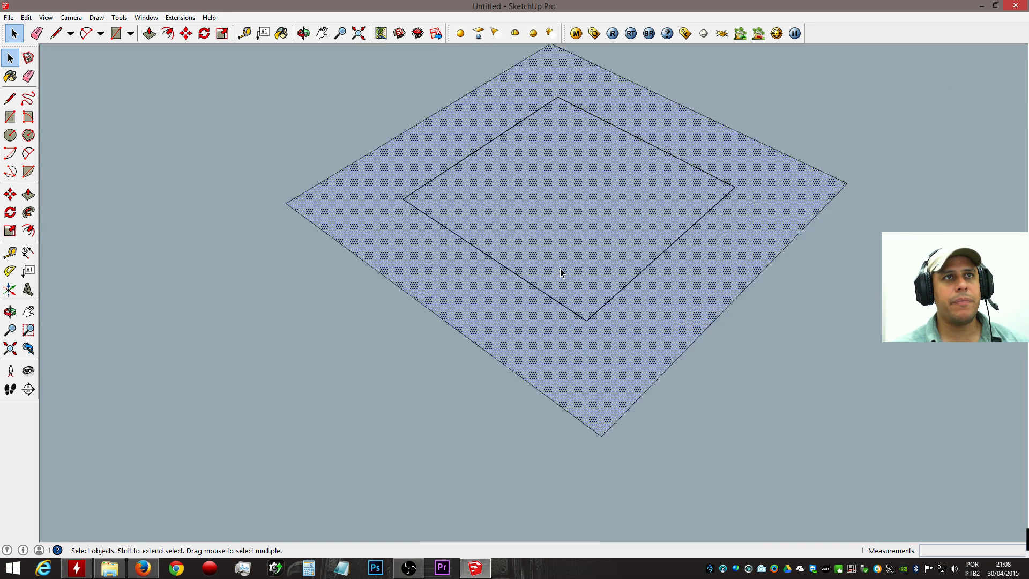
pyautogui.scroll(-10, 504, 251)
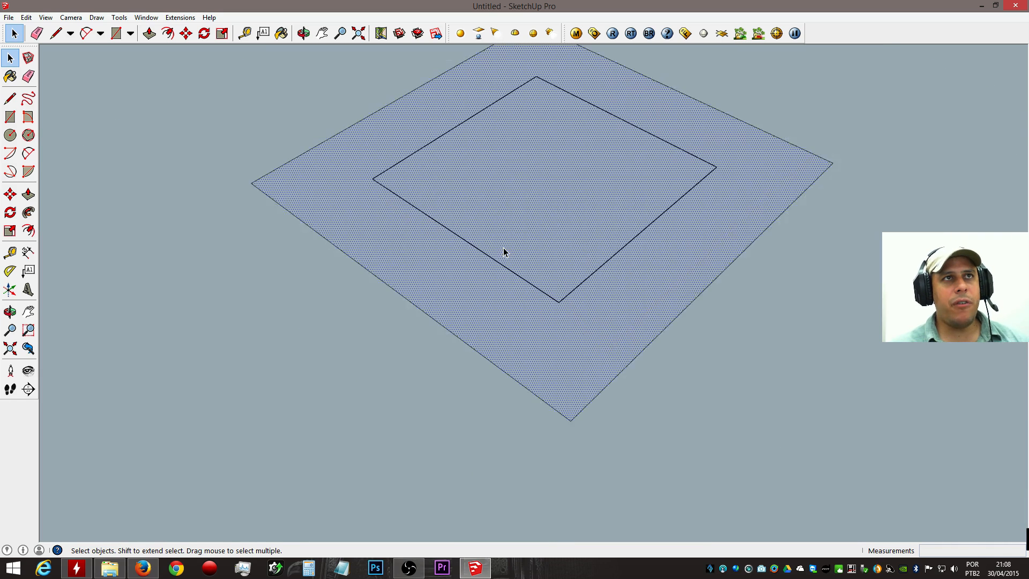
# Draw a rectangle beside the imprinted ground face inside the group and delete only its face, keeping the edges.
pyautogui.press('r')
pyautogui.click(618, 352)
pyautogui.click(727, 347)
pyautogui.press('space')
pyautogui.click(677, 363)
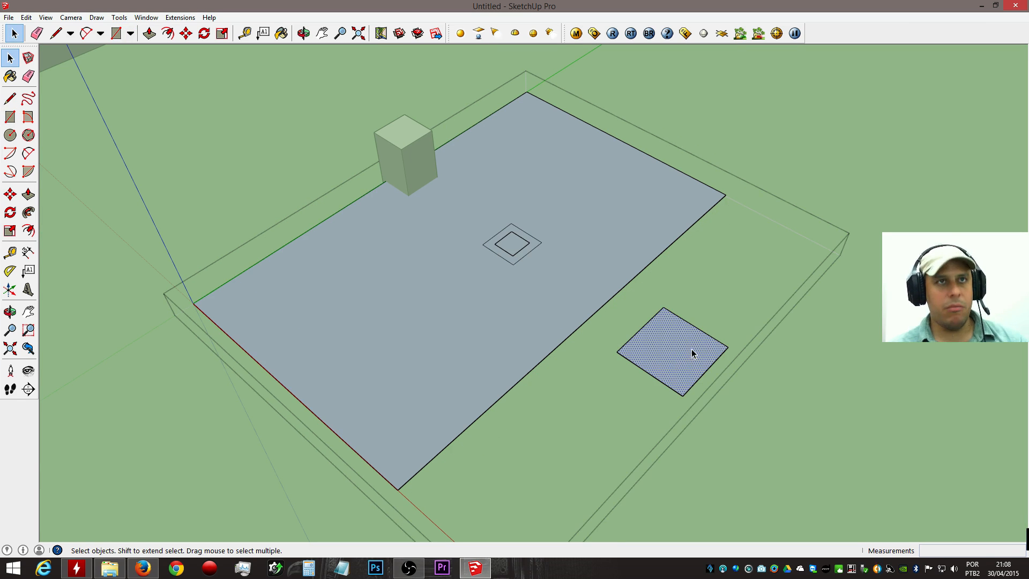
pyautogui.press('Delete')
pyautogui.scroll(5, 676, 381)
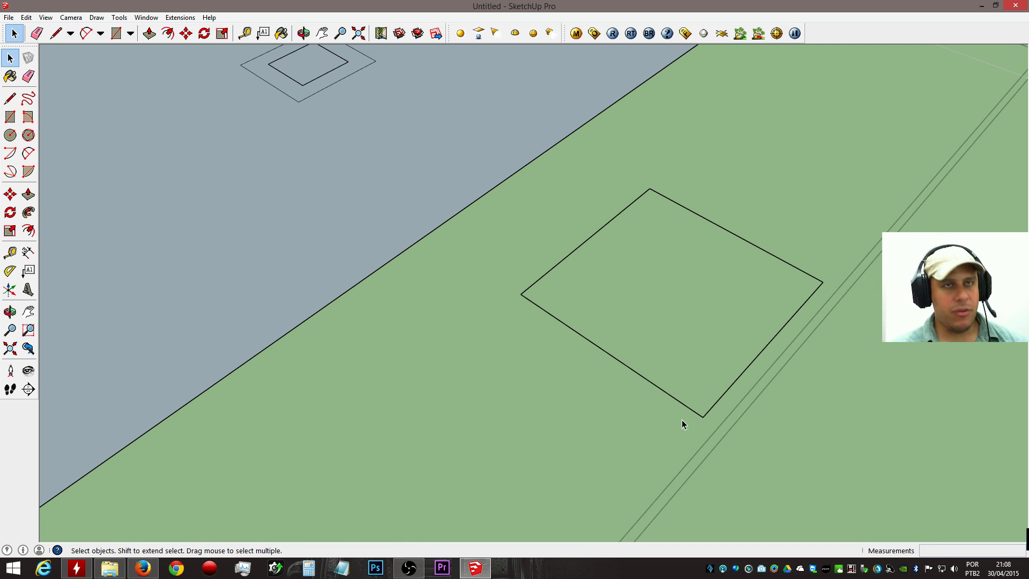
# Retrace one edge of the faceless rectangle beside the ground face with the Line tool to fill it again.
pyautogui.press('l')
pyautogui.click(704, 416)
pyautogui.click(822, 278)
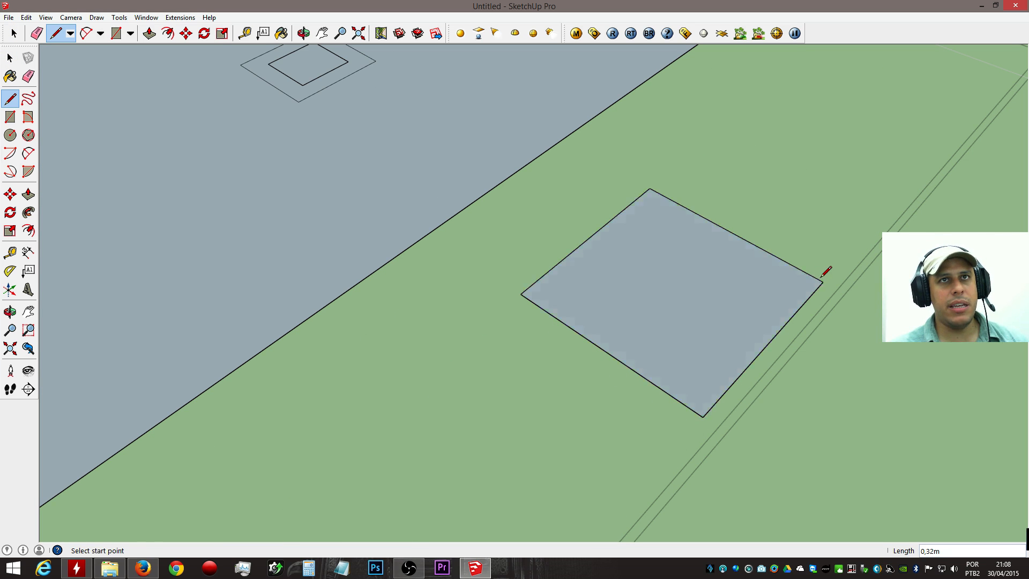
# Retrace one edge of the inner imprinted square on the ground face, from corner to corner, with the Line tool.
pyautogui.scroll(-4, 670, 362)
pyautogui.scroll(8, 526, 233)
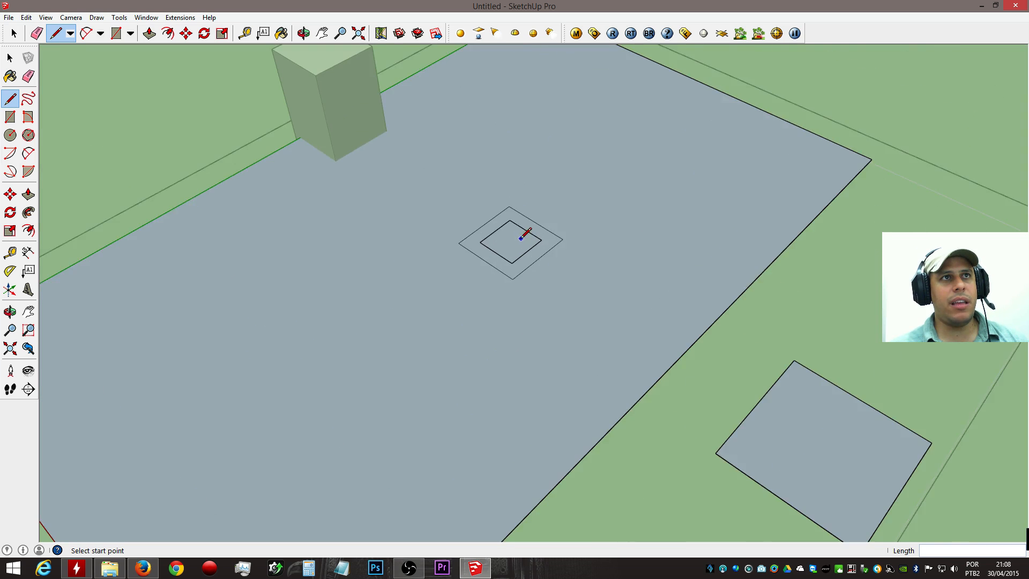
pyautogui.click(428, 223)
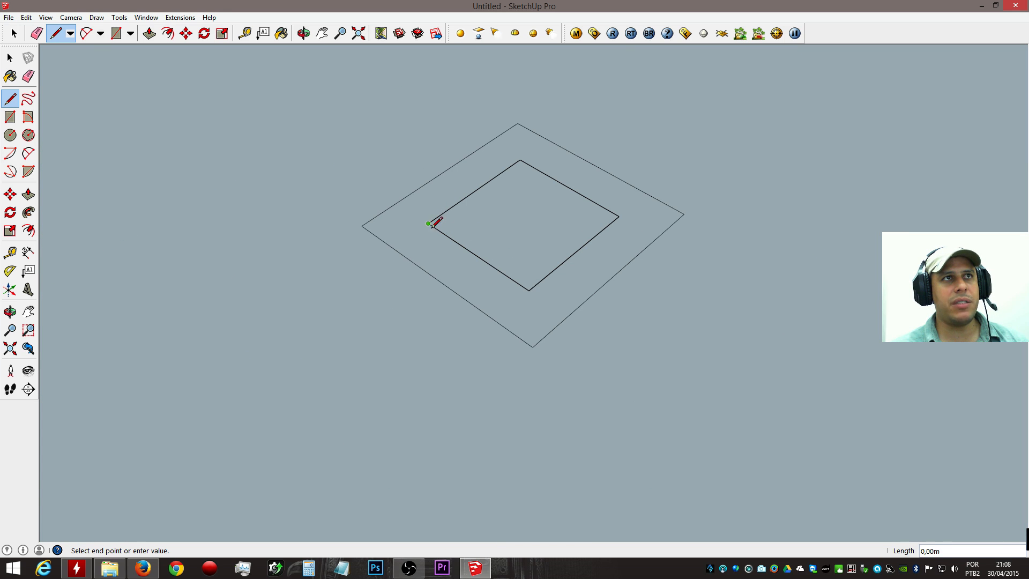
pyautogui.click(534, 286)
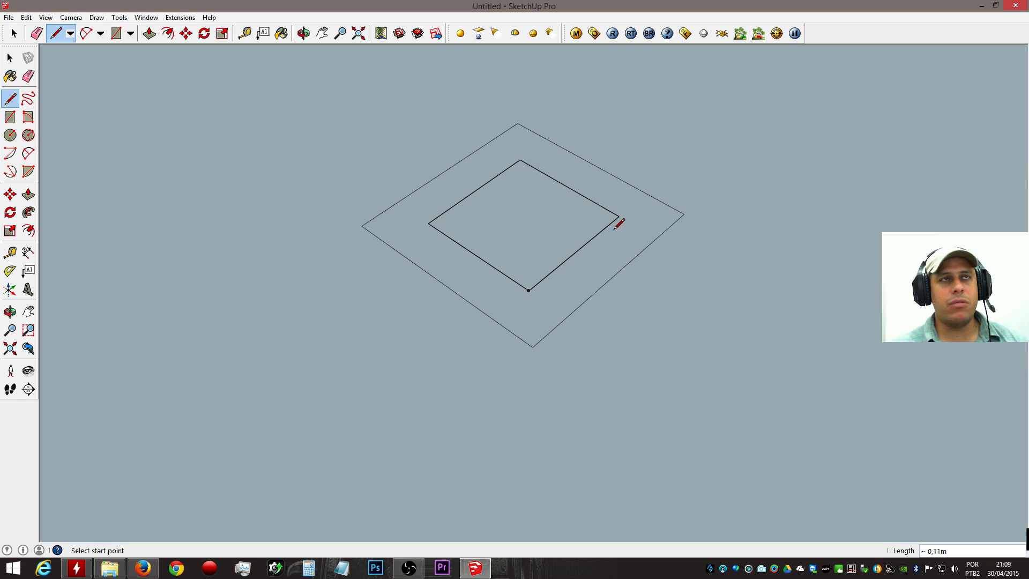
pyautogui.click(429, 223)
pyautogui.click(529, 289)
# Delete the inner imprinted square's face, and undo the deletion.
pyautogui.press('space')
pyautogui.click(517, 218)
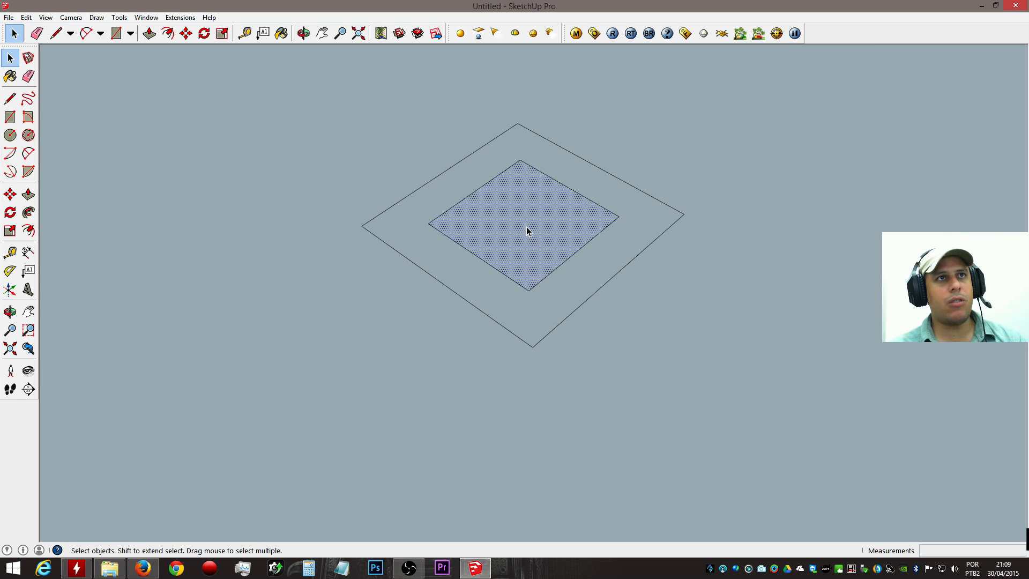
pyautogui.press('Delete')
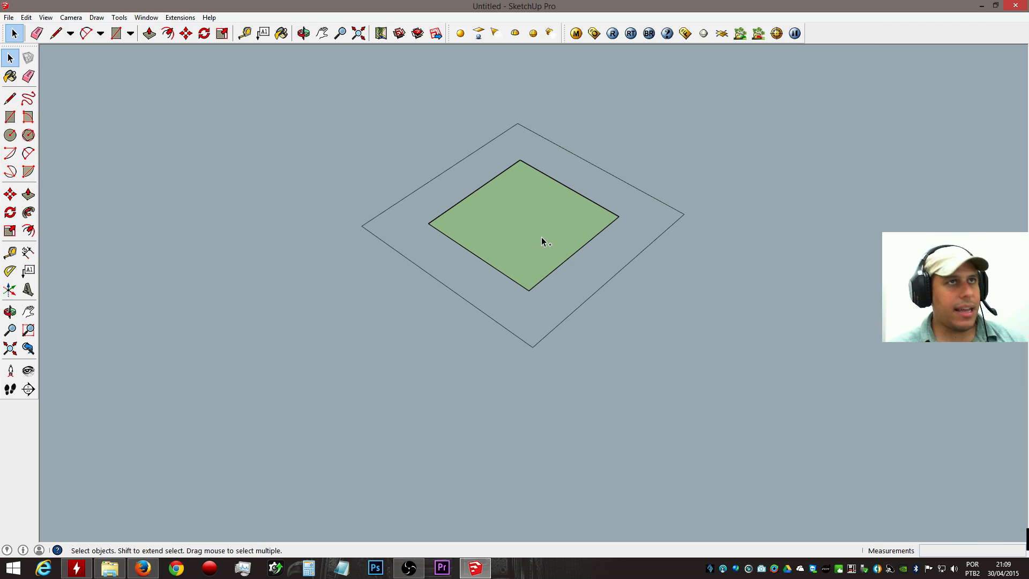
pyautogui.hotkey('ctrl', 'z')
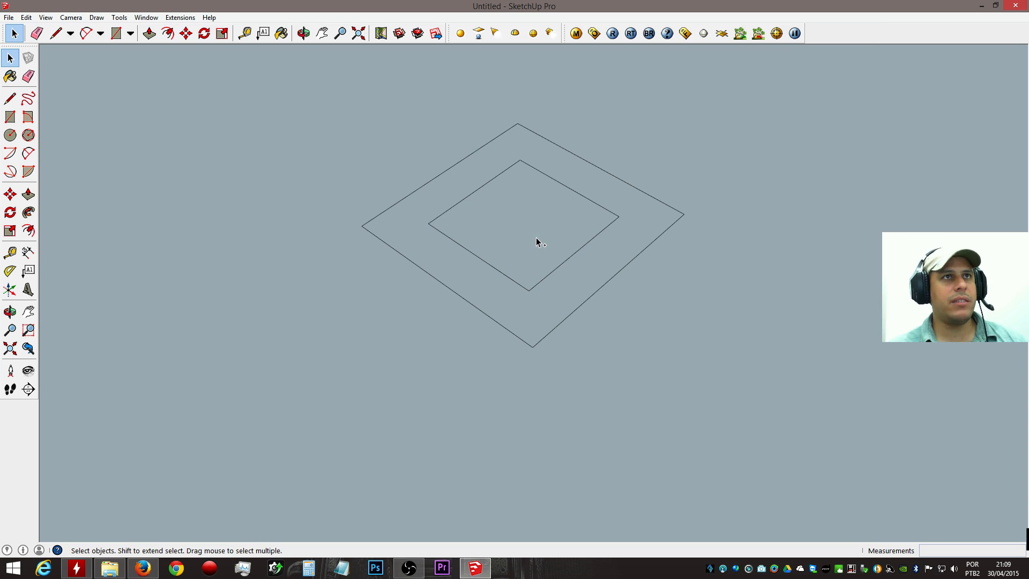
# Try deleting the ring-shaped face between the two imprinted squares, view the resulting gap, and undo the deletion.
pyautogui.click(537, 224)
pyautogui.click(595, 250)
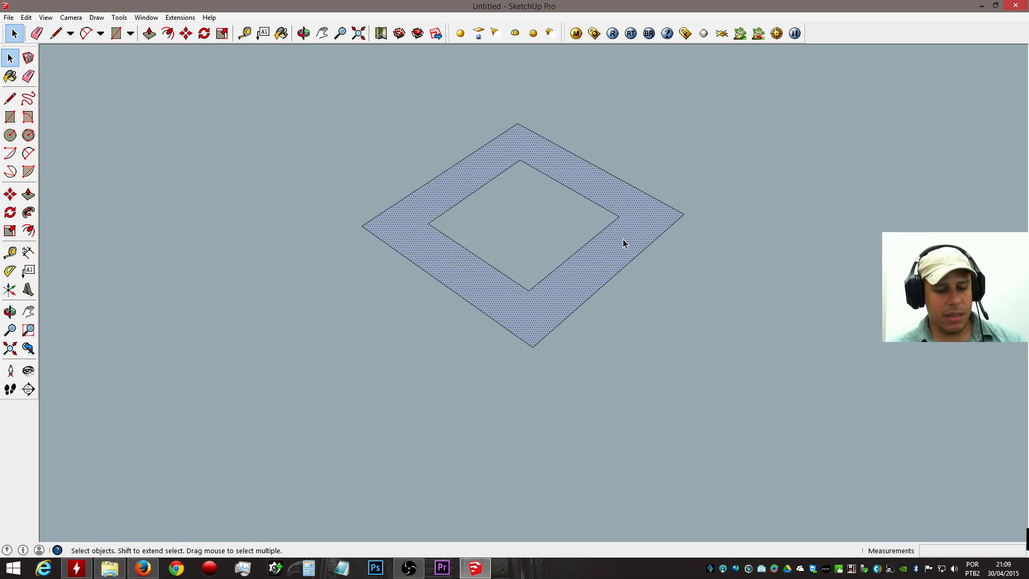
pyautogui.click(615, 281)
pyautogui.scroll(-1, 615, 281)
pyautogui.scroll(-5, 560, 246)
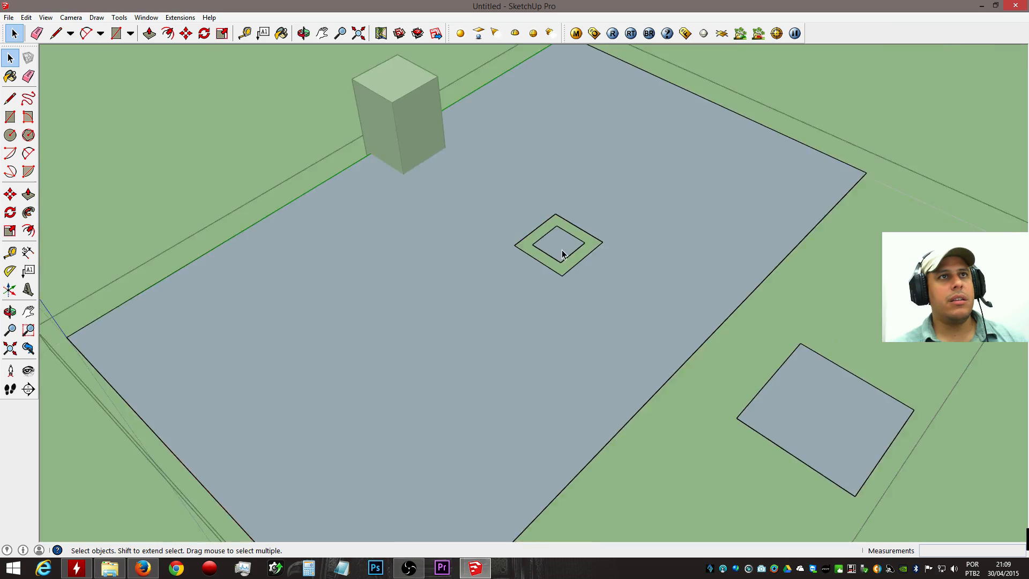
pyautogui.scroll(5, 565, 253)
pyautogui.hotkey('ctrl', 'z')
# Compare the selections of the inner, ring and surrounding faces, and delete the ring face again before undoing it.
pyautogui.click(659, 219)
pyautogui.click(690, 188)
pyautogui.click(567, 234)
pyautogui.click(683, 178)
pyautogui.click(632, 239)
pyautogui.press('Delete')
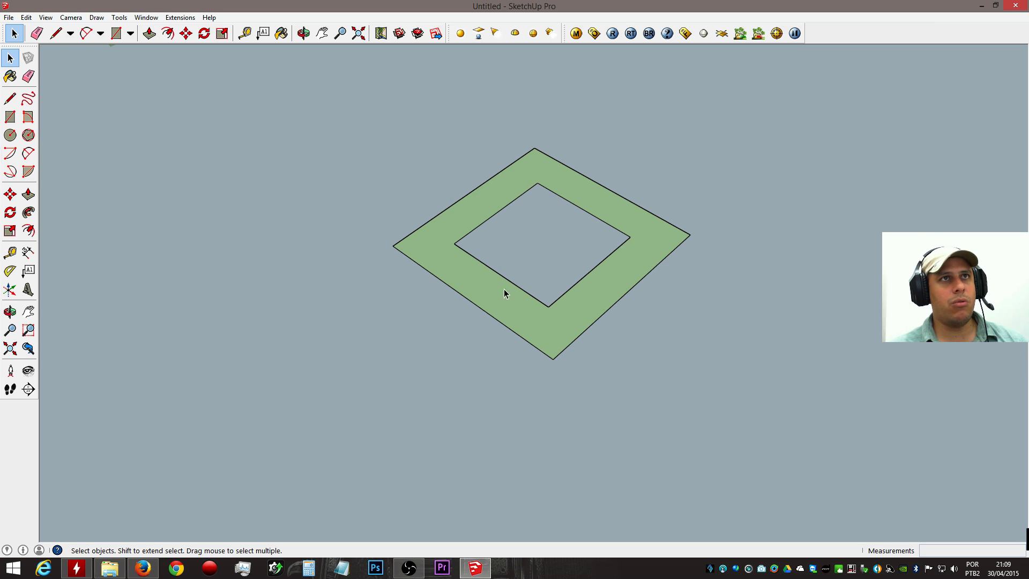
pyautogui.hotkey('ctrl', 'z')
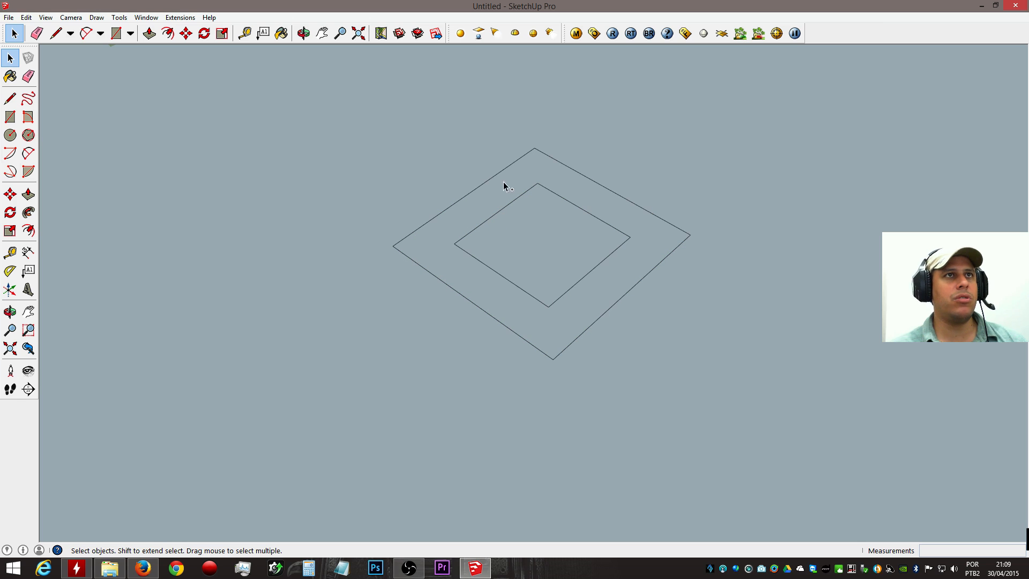
# Leave the ground rectangle's group and delete it together with the small box standing at its edge.
pyautogui.scroll(-5, 618, 223)
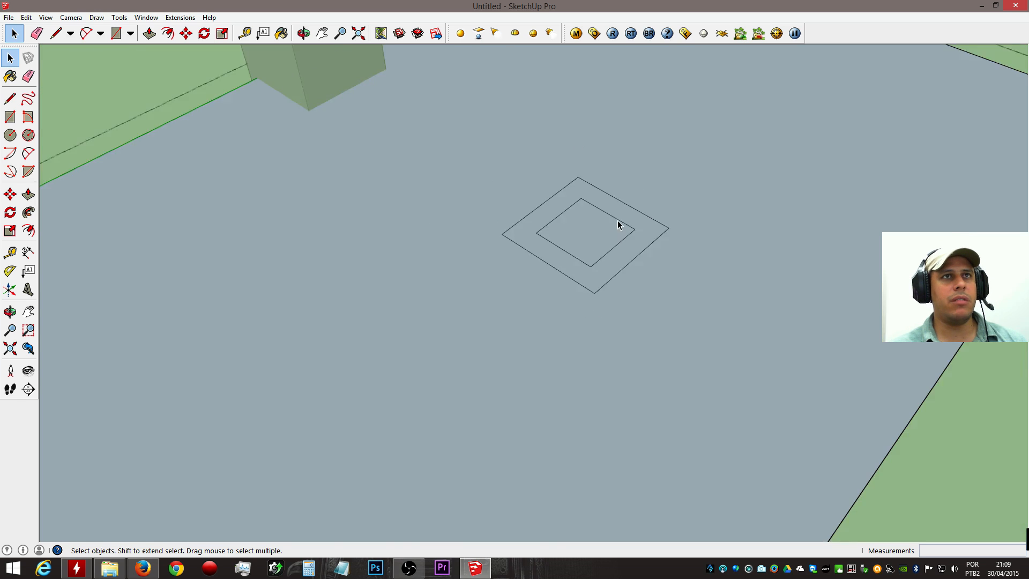
pyautogui.click(637, 225)
pyautogui.scroll(-2, 677, 268)
pyautogui.click(750, 311)
pyautogui.moveTo(300, 97); pyautogui.dragTo(386, 175)
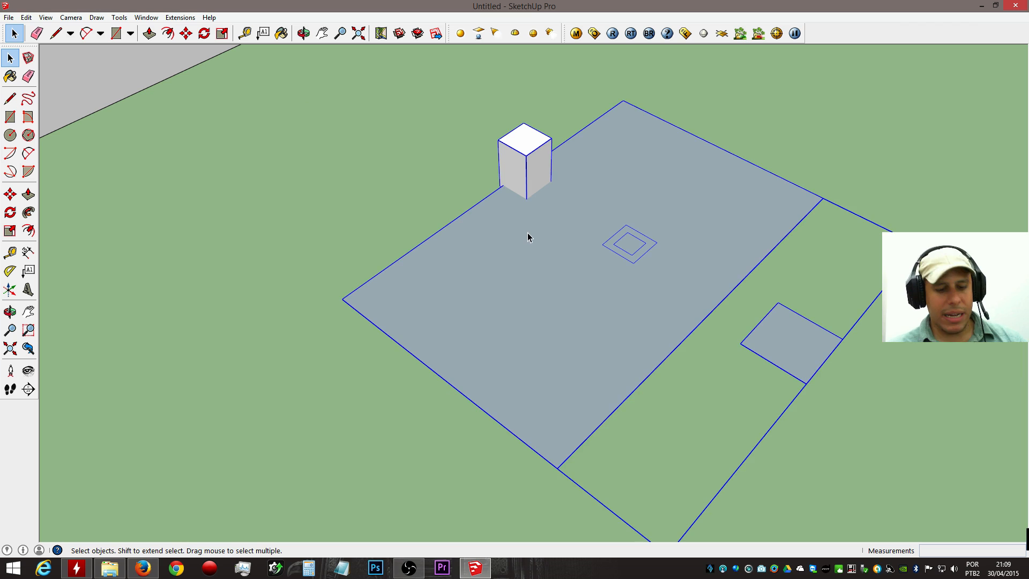
pyautogui.press('Delete')
pyautogui.scroll(-8, 587, 279)
pyautogui.scroll(5, 414, 173)
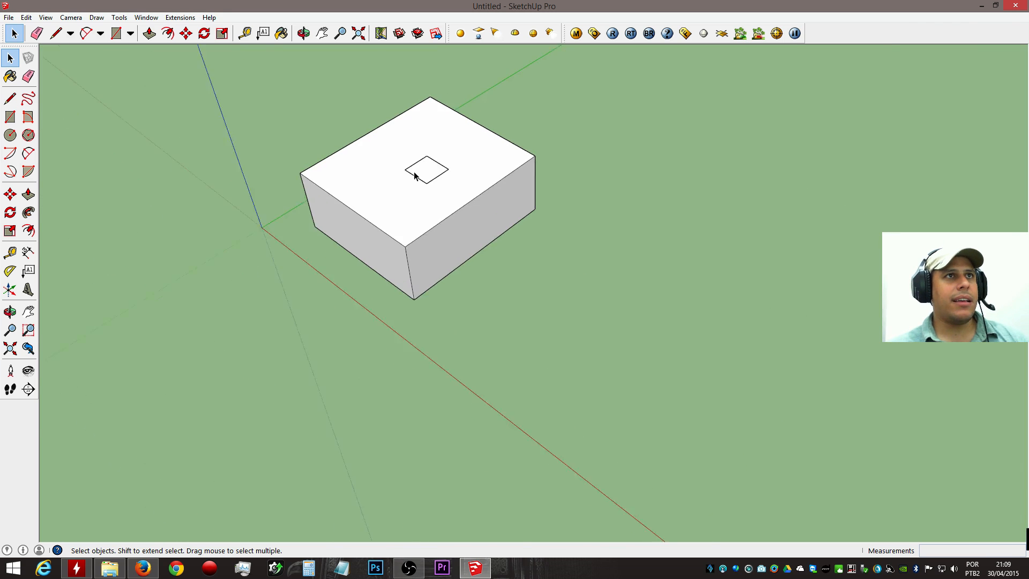
pyautogui.scroll(3, 418, 206)
pyautogui.scroll(-5, 450, 242)
pyautogui.scroll(3, 467, 156)
pyautogui.scroll(2, 466, 155)
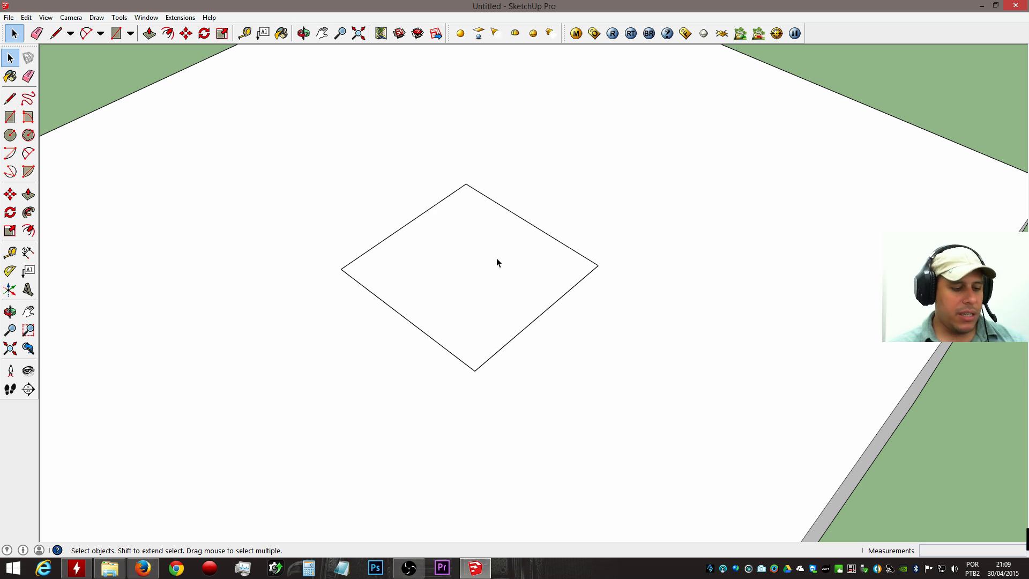
pyautogui.press('l')
pyautogui.click(475, 371)
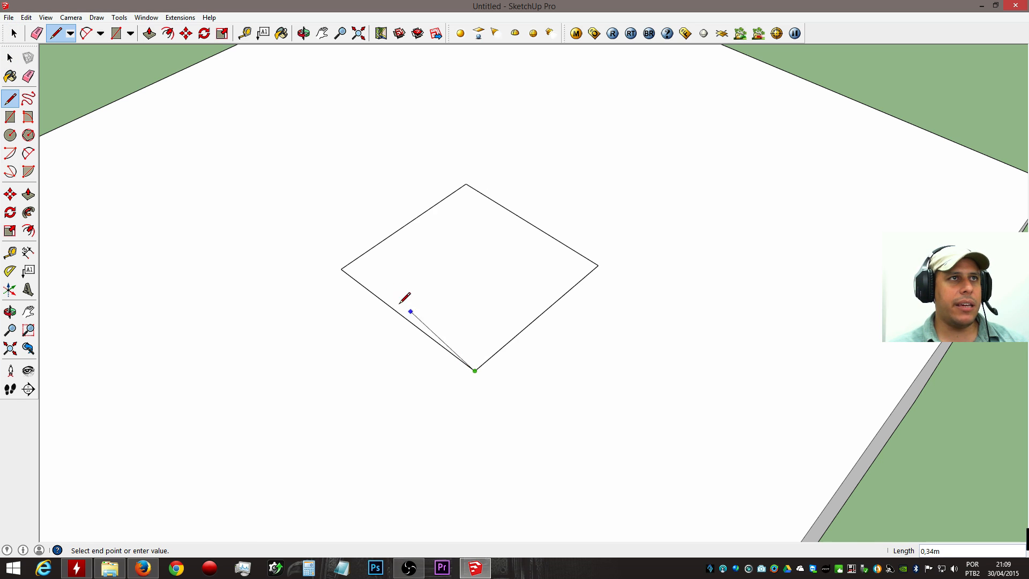
pyautogui.press('Escape')
pyautogui.press('space')
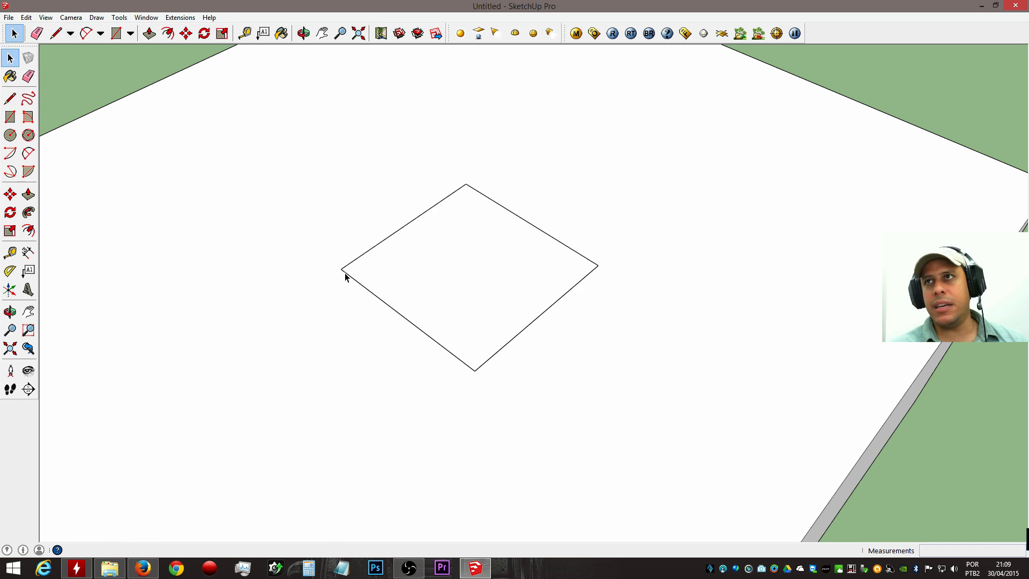
# Delete the small square on the large box's top face, and delete the large box itself.
pyautogui.scroll(-1, 446, 273)
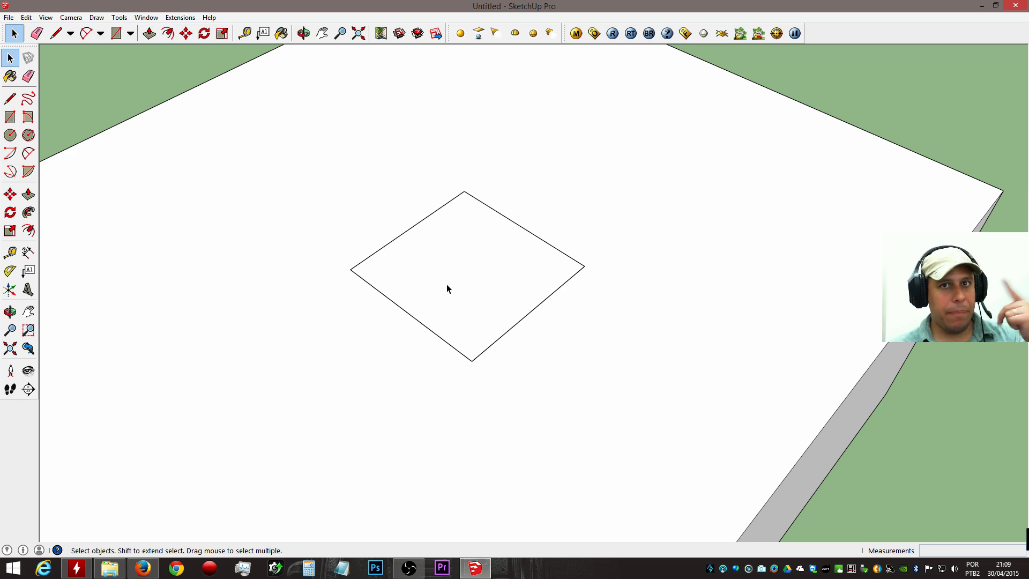
pyautogui.scroll(-3, 446, 283)
pyautogui.click(541, 292)
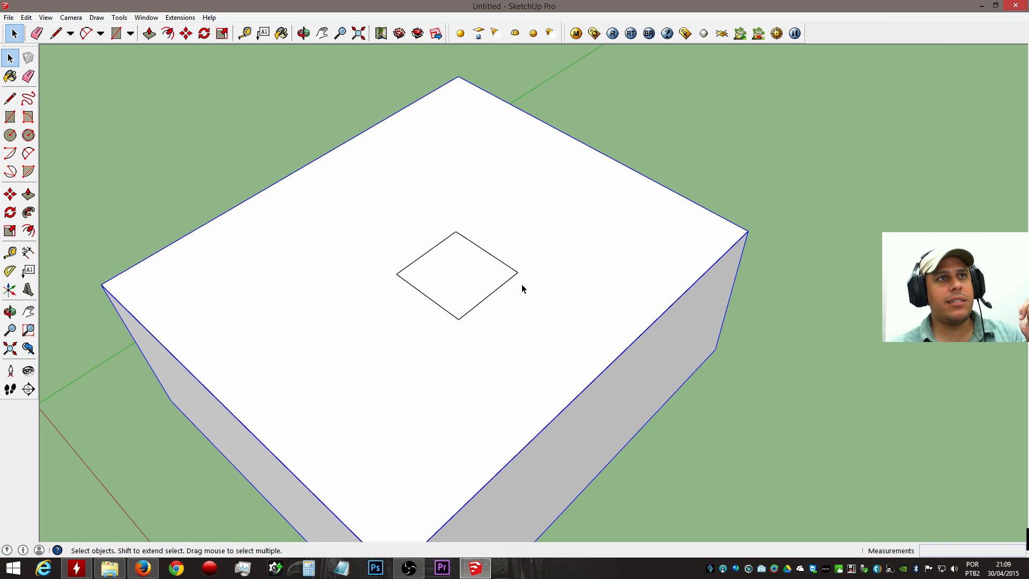
pyautogui.click(455, 240)
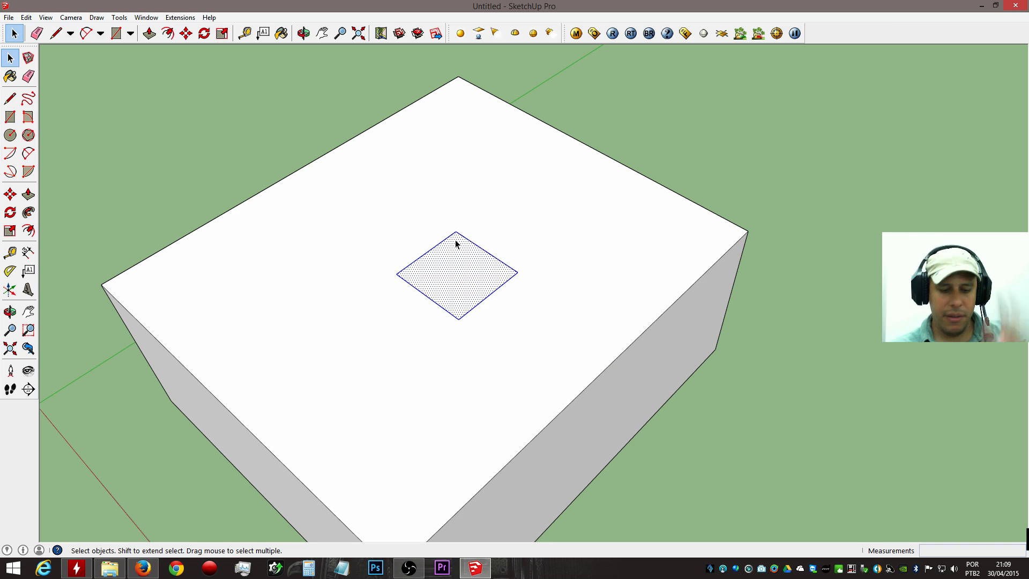
pyautogui.press('Delete')
pyautogui.tripleClick(456, 240)
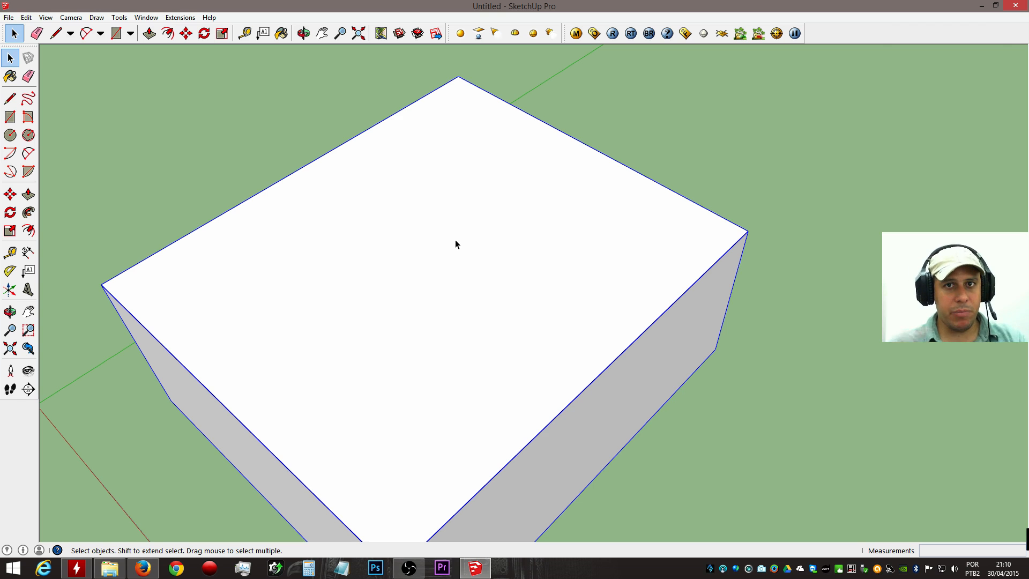
pyautogui.press('Delete')
# Draw a rectangle on the ground near the origin and delete only its face, keeping the four edges.
pyautogui.moveTo(538, 260); pyautogui.dragTo(317, 395, button='middle')
pyautogui.press('r')
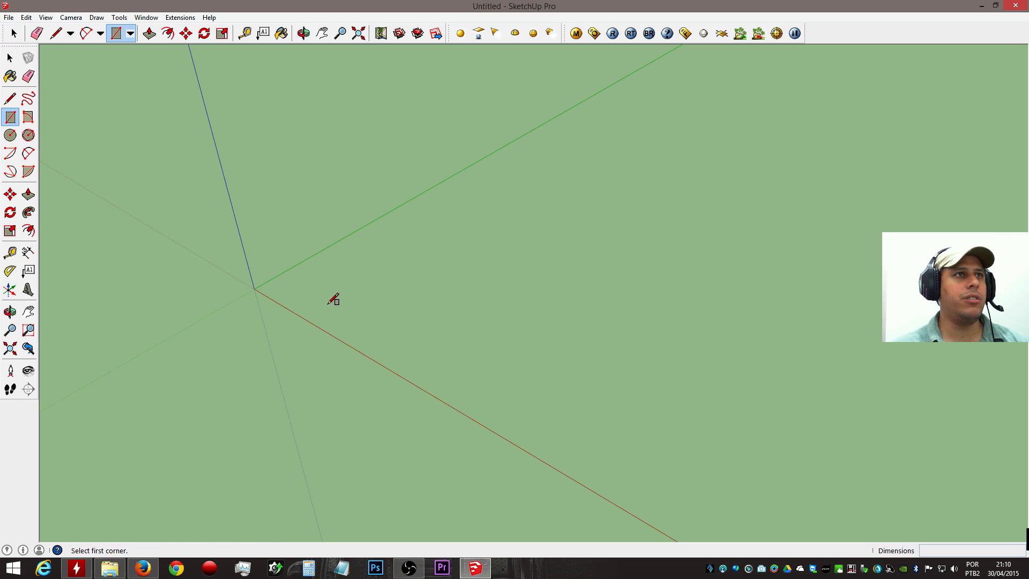
pyautogui.click(328, 303)
pyautogui.click(676, 242)
pyautogui.moveTo(609, 391)
pyautogui.mouseDown(button='middle')
pyautogui.moveTo(541, 386)
pyautogui.moveTo(549, 356)
pyautogui.mouseUp(button='middle')
pyautogui.press('space')
pyautogui.click(532, 307)
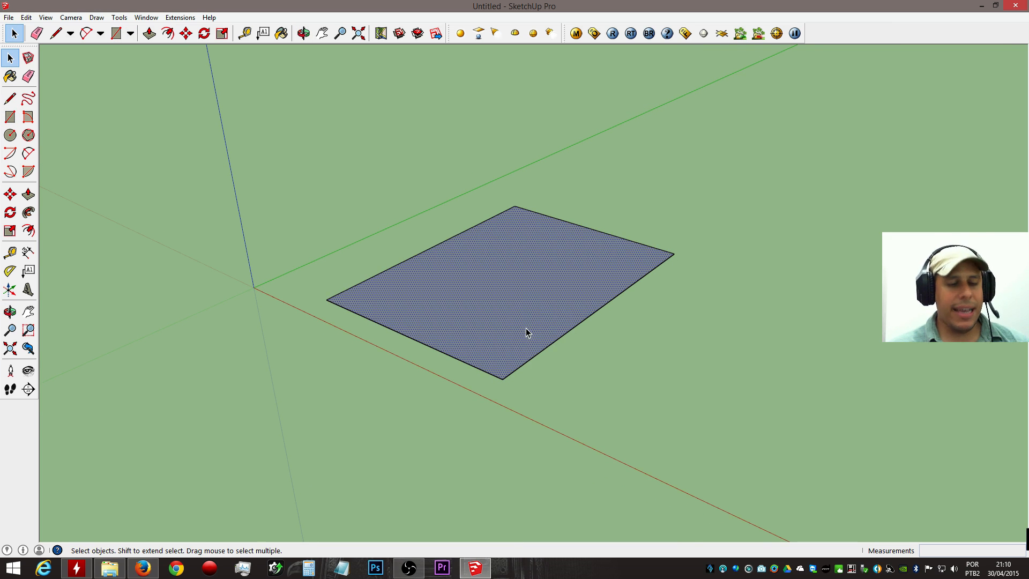
pyautogui.press('Delete')
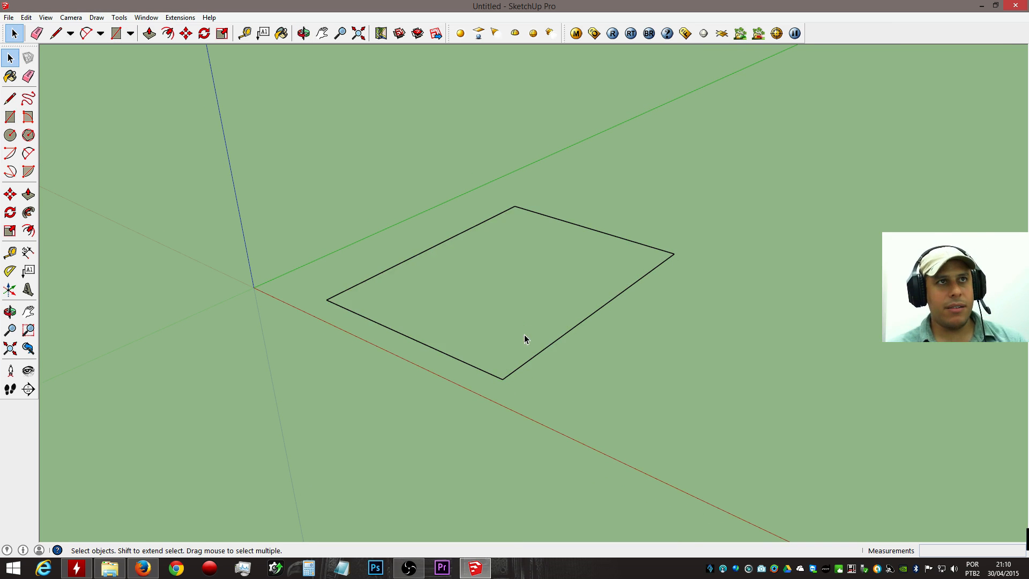
# Retrace the rectangle's edge nearest the red axis to fill it, and delete the restored face.
pyautogui.press('l')
pyautogui.click(502, 379)
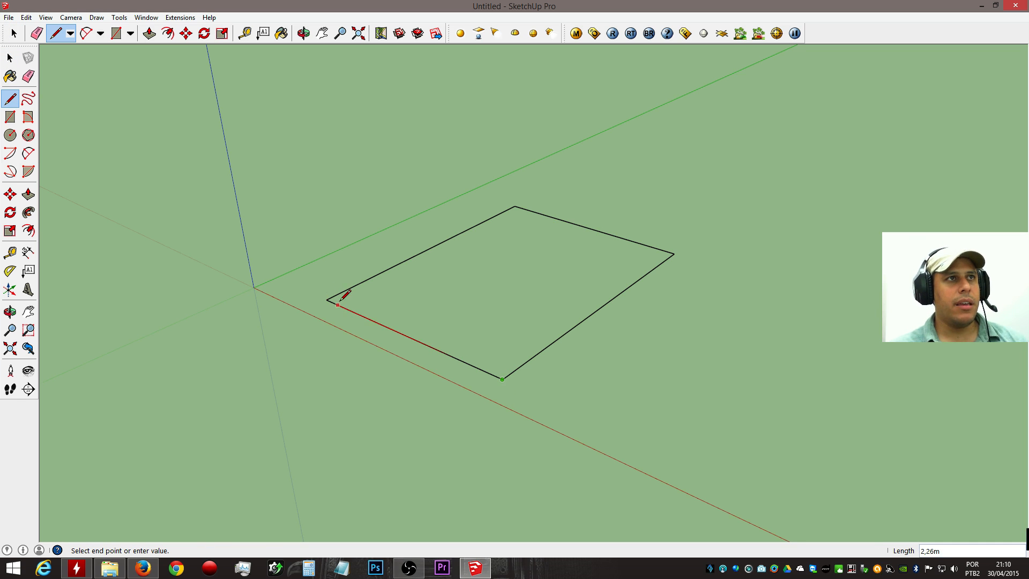
pyautogui.click(329, 299)
pyautogui.press('space')
pyautogui.click(528, 298)
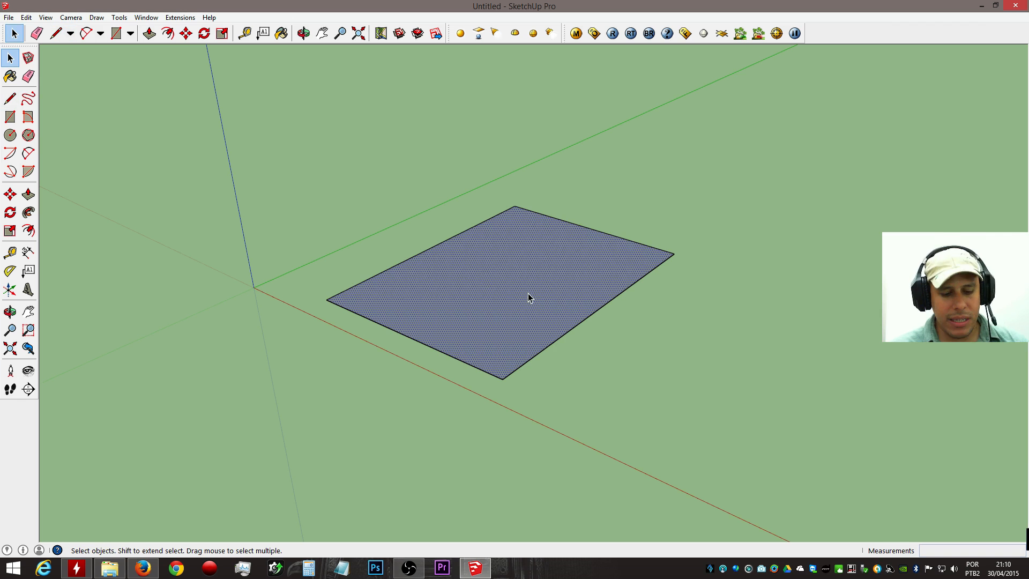
pyautogui.press('Delete')
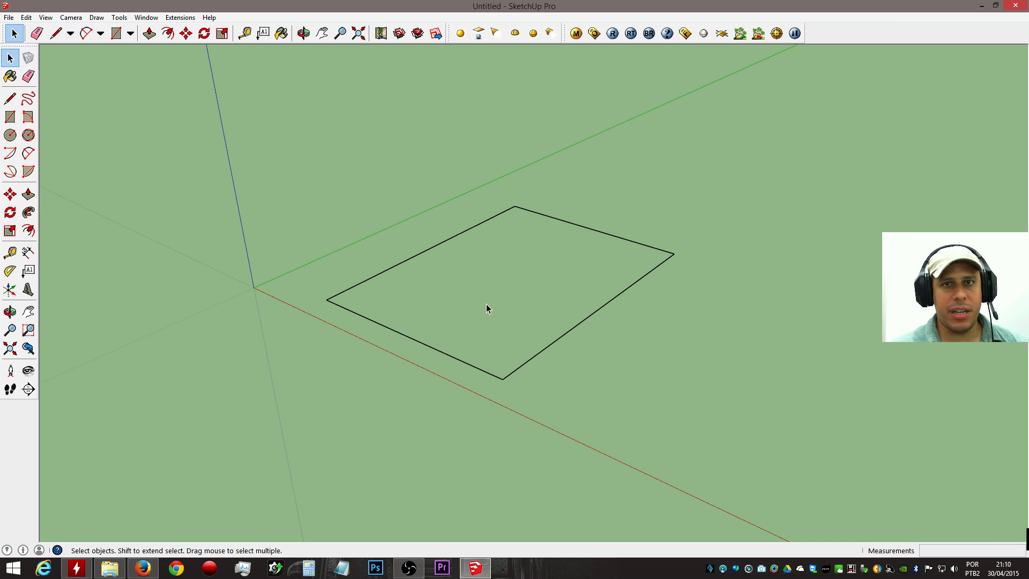
# Draw a diagonal edge about 4.07 m long across the rectangle, and delete the triangular face farther from the origin.
pyautogui.press('l')
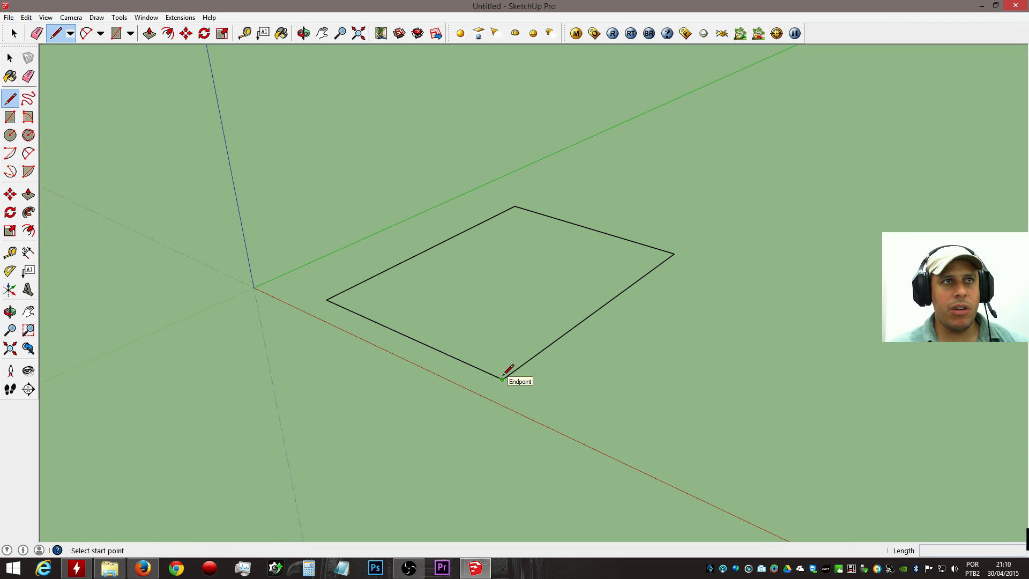
pyautogui.click(502, 379)
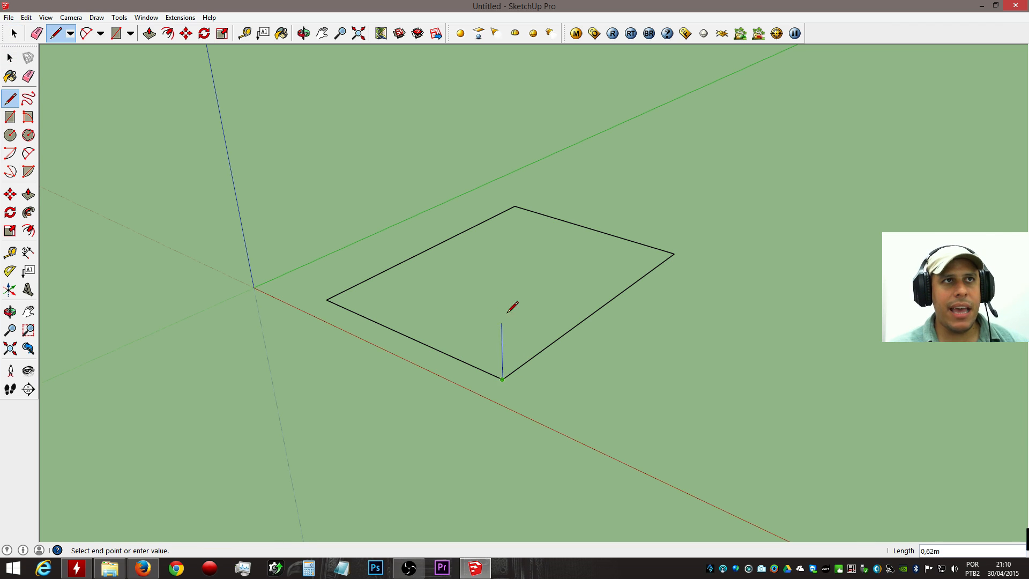
pyautogui.click(515, 205)
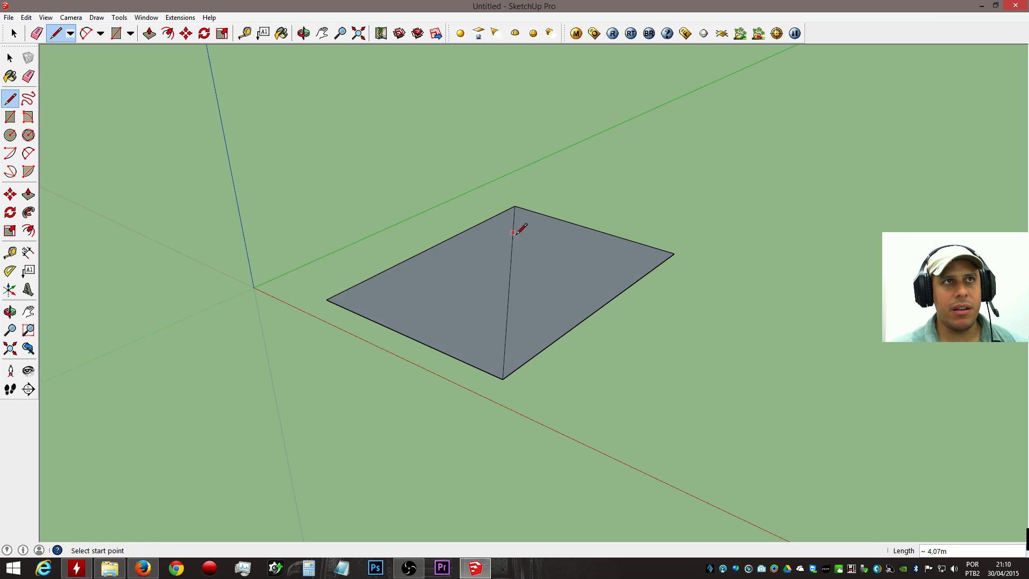
pyautogui.moveTo(535, 271); pyautogui.dragTo(557, 383, button='middle')
pyautogui.press('space')
pyautogui.click(539, 265)
pyautogui.press('Delete')
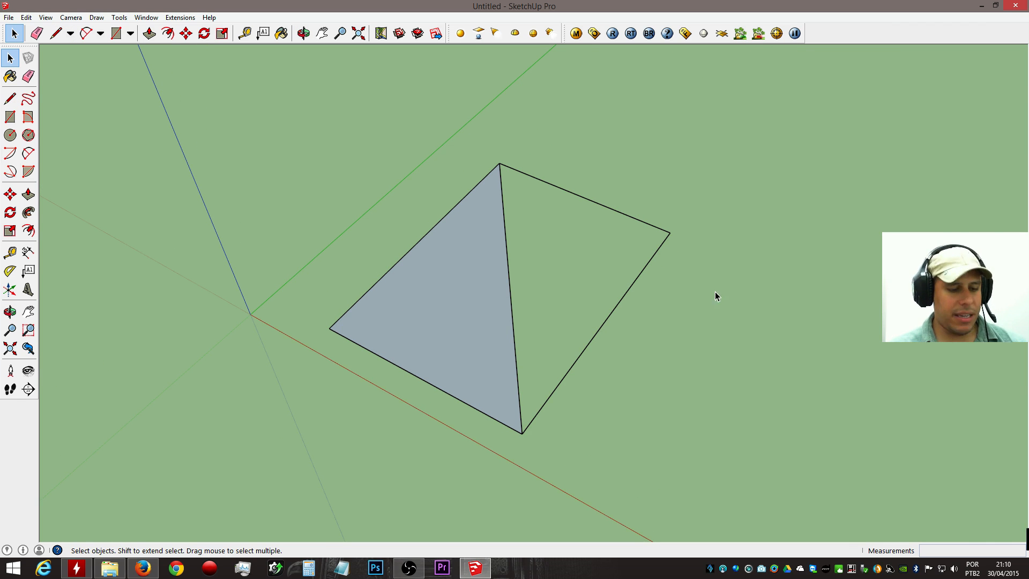
# Draw an edge about 2.04 m long from the diagonal's midpoint to the rectangle's corner on the empty side.
pyautogui.press('l')
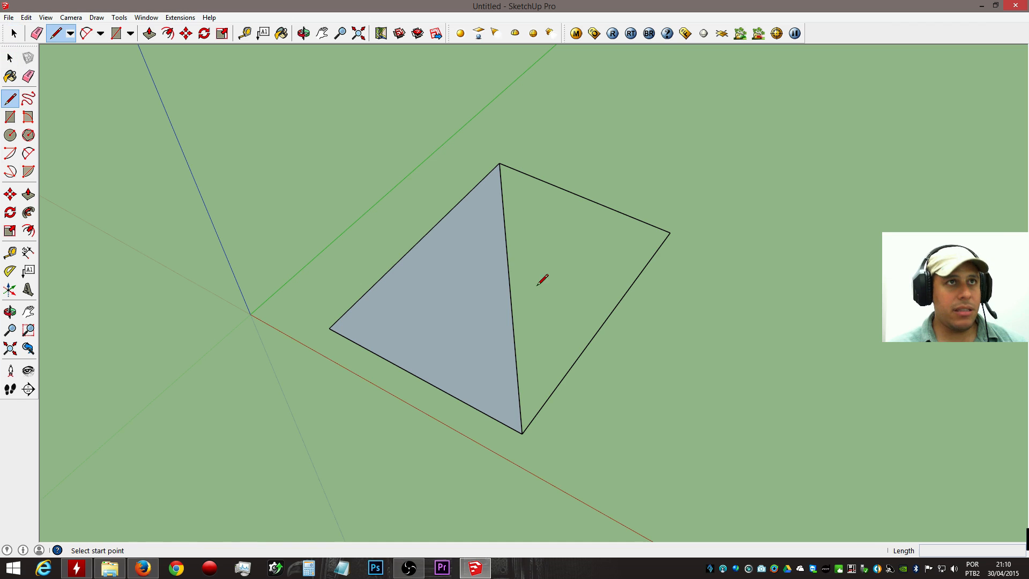
pyautogui.click(509, 278)
pyautogui.click(670, 232)
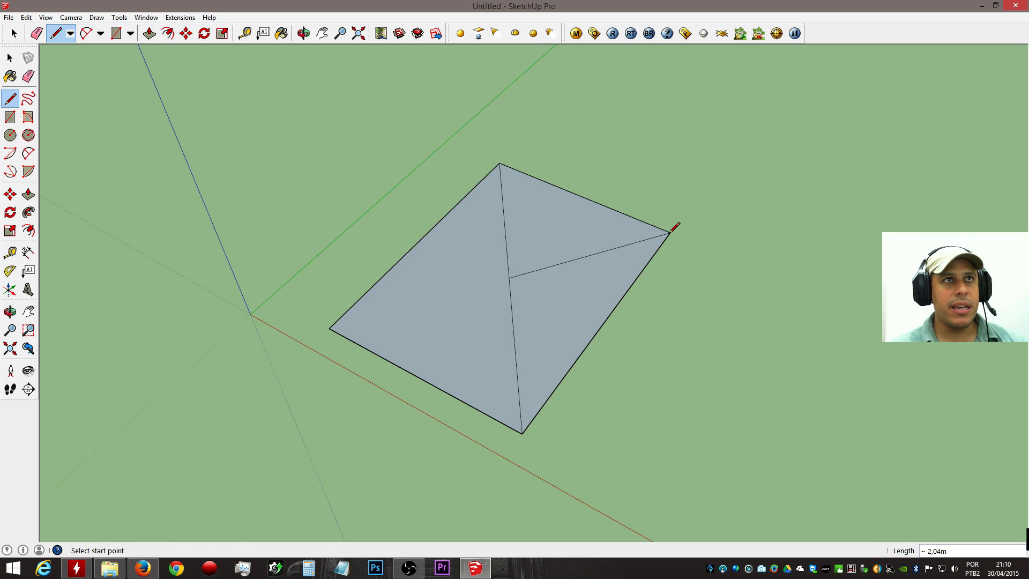
# Select each of the rectangle's three triangular faces in turn to examine how the edges divide it.
pyautogui.press('space')
pyautogui.scroll(3, 523, 297)
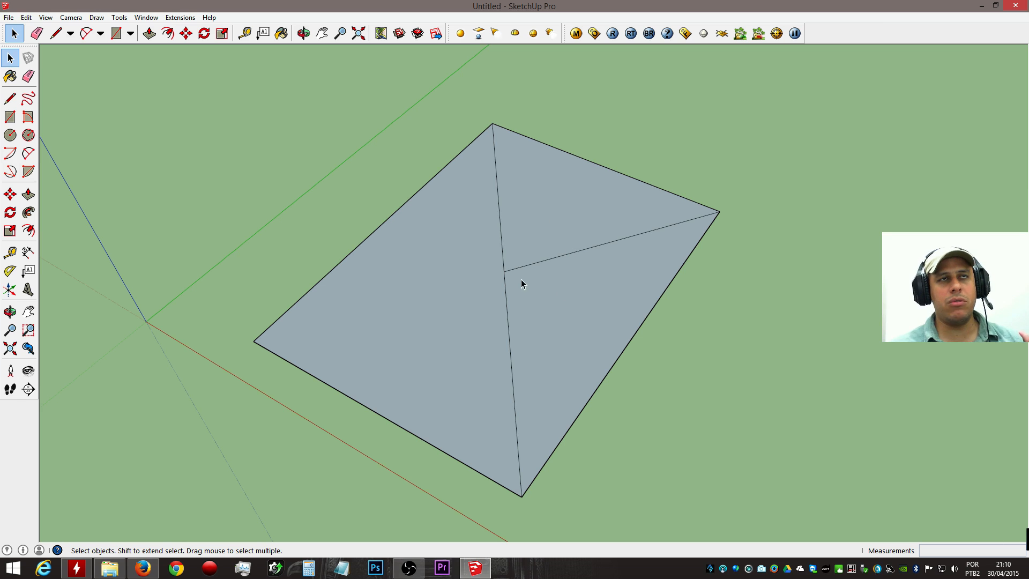
pyautogui.click(546, 208)
pyautogui.click(564, 284)
pyautogui.click(488, 313)
pyautogui.click(516, 231)
pyautogui.click(547, 290)
pyautogui.click(486, 298)
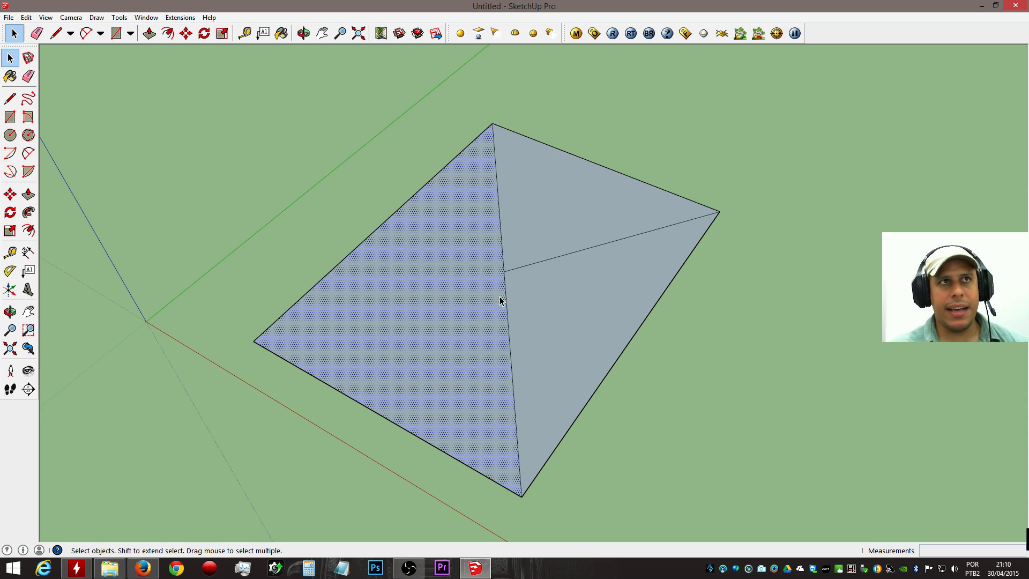
# Erase the two dividing edges inside the rectangle, and select the single merged face.
pyautogui.press('e')
pyautogui.moveTo(508, 276); pyautogui.dragTo(510, 269)
pyautogui.press('space')
pyautogui.click(505, 266)
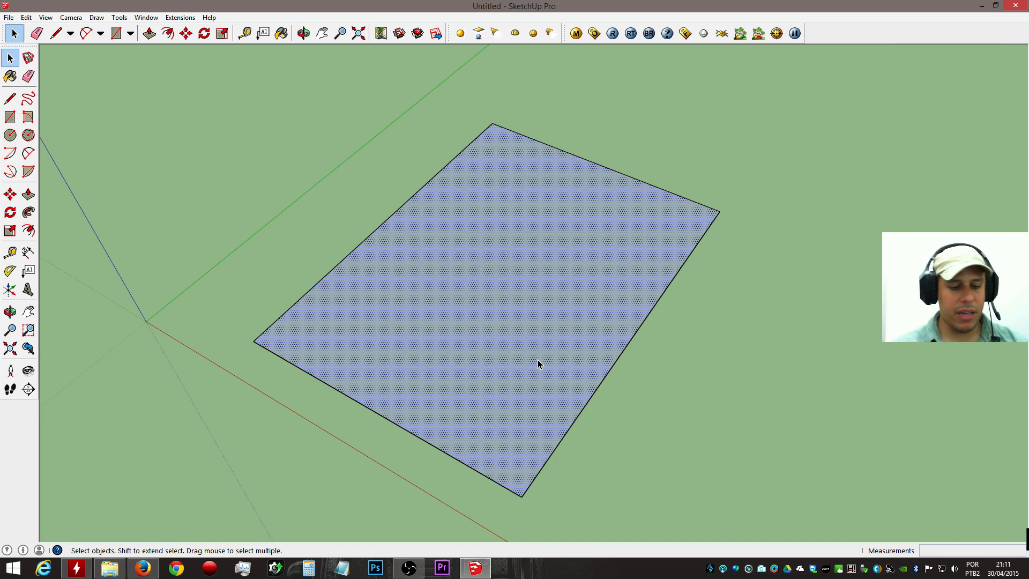
# Extrude the rectangle upward about 1.52 m into a box.
pyautogui.press('p')
pyautogui.moveTo(549, 340); pyautogui.dragTo(546, 229)
pyautogui.press('o')
pyautogui.moveTo(563, 337); pyautogui.dragTo(602, 230)
pyautogui.press('space')
pyautogui.moveTo(603, 234); pyautogui.dragTo(568, 318, button='middle')
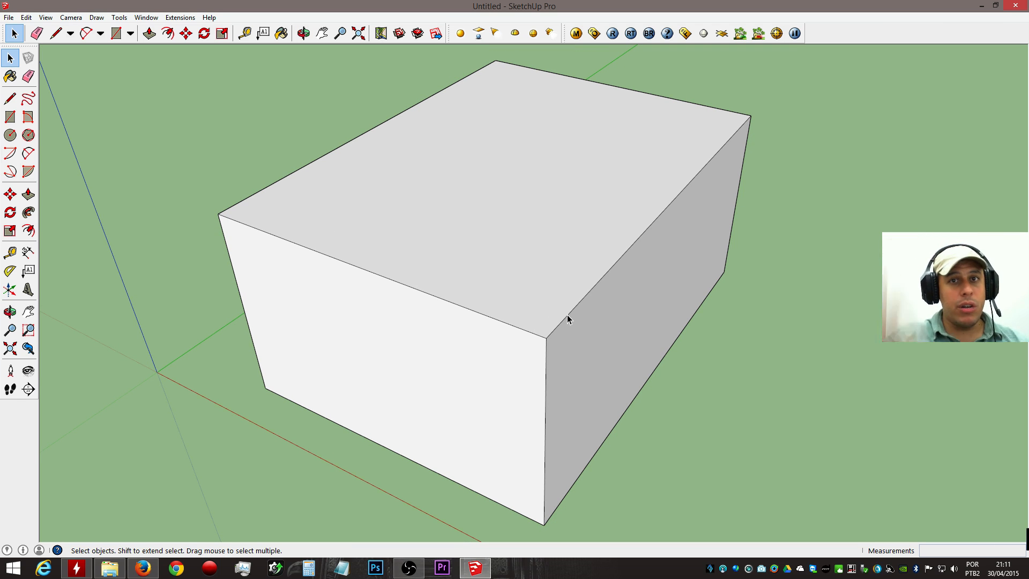
# Delete the box's end face nearest the red axis, and retrace one of its vertical edges to restore it.
pyautogui.click(503, 356)
pyautogui.press('Delete')
pyautogui.moveTo(478, 364); pyautogui.dragTo(520, 145, button='middle')
pyautogui.moveTo(520, 145); pyautogui.dragTo(489, 237)
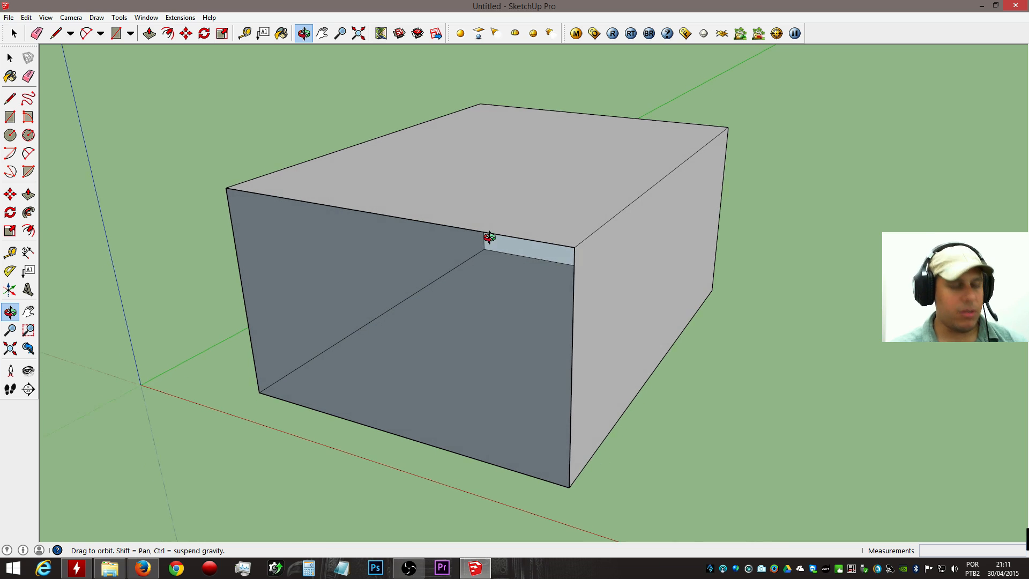
pyautogui.press('l')
pyautogui.click(568, 487)
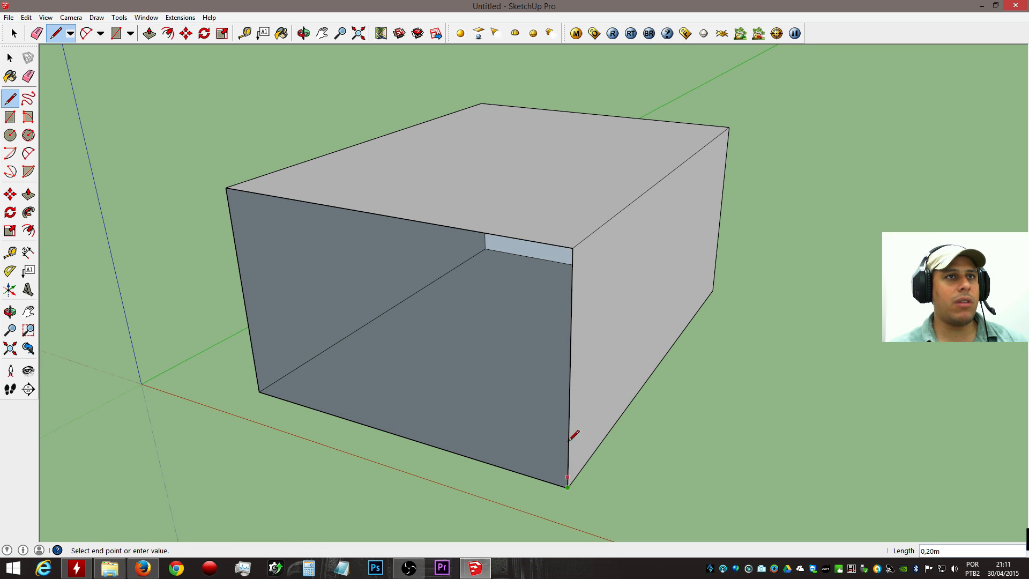
pyautogui.click(570, 247)
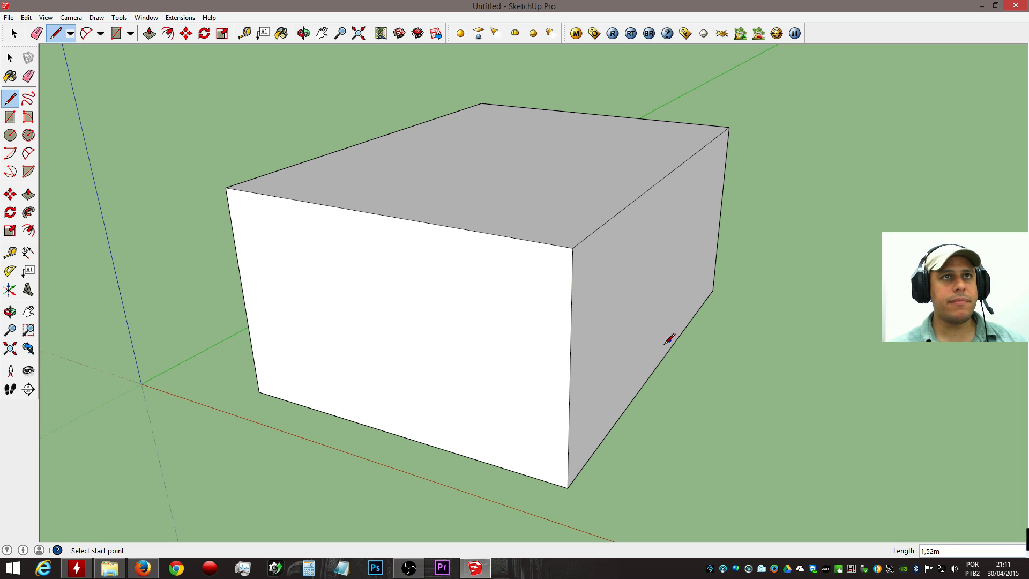
# Draw a closed loop of dividing edges around the box, across its two long sides, top and bottom.
pyautogui.click(641, 387)
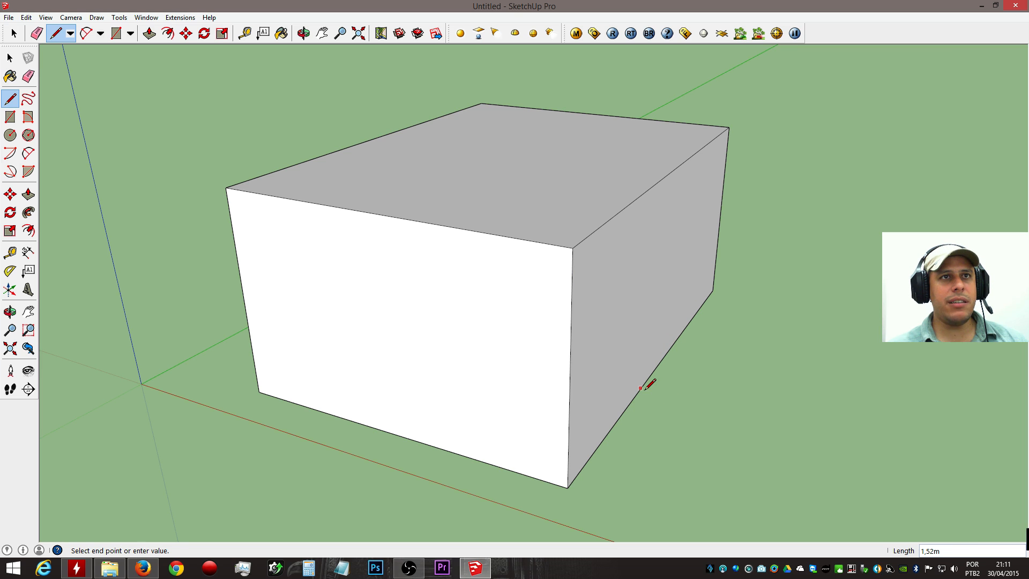
pyautogui.click(654, 185)
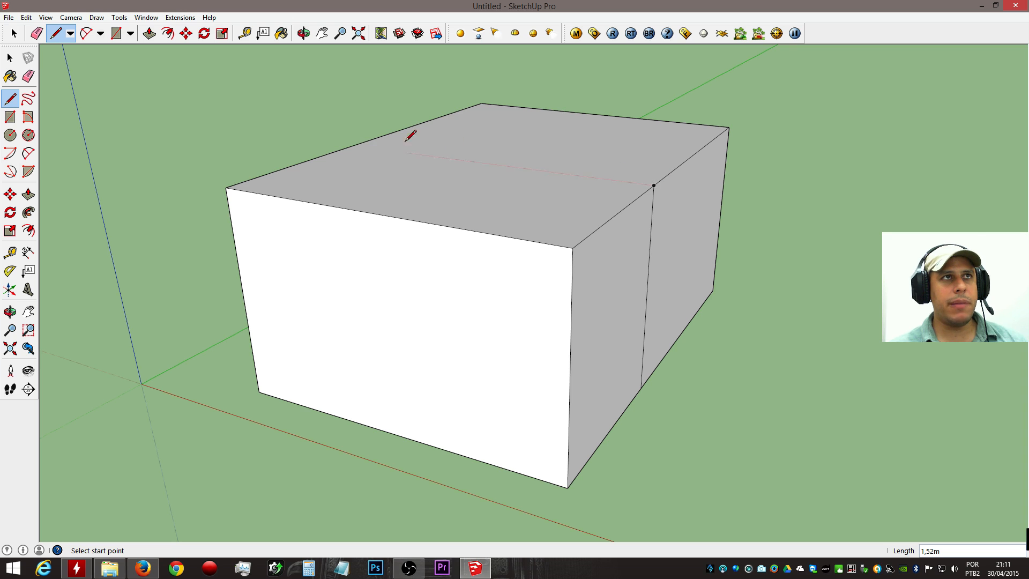
pyautogui.click(654, 185)
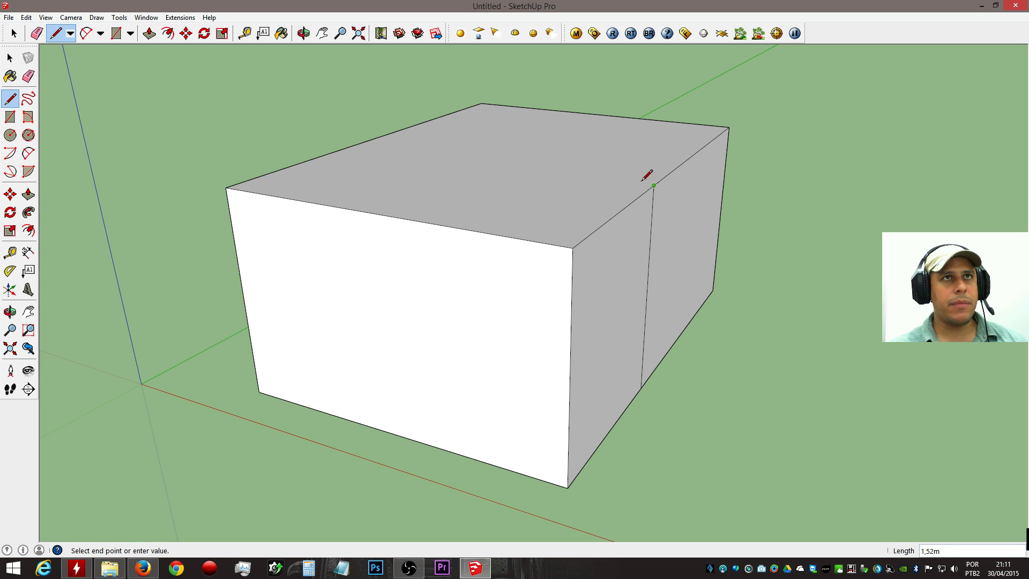
pyautogui.click(348, 147)
pyautogui.moveTo(361, 163); pyautogui.dragTo(409, 188, button='middle')
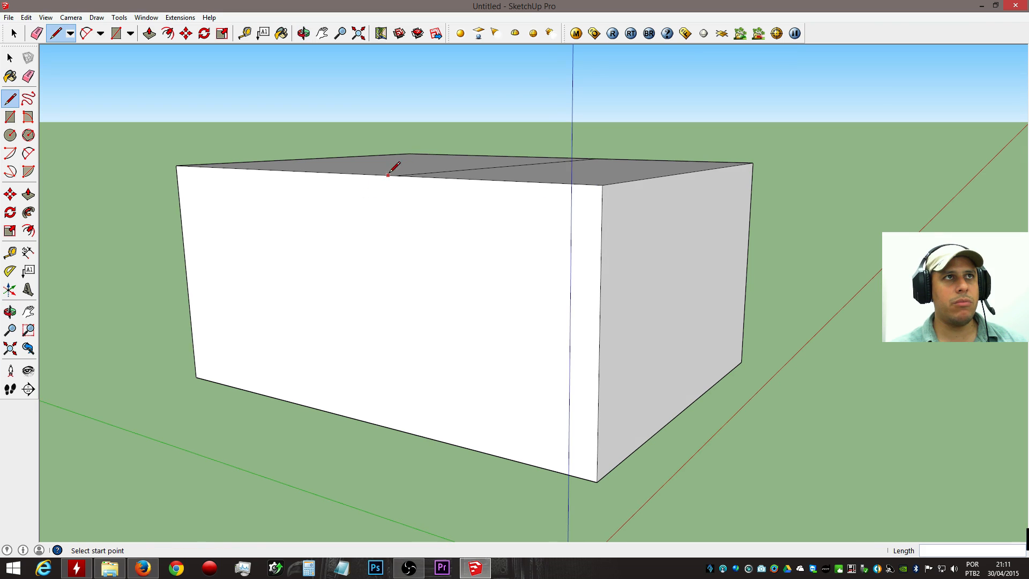
pyautogui.click(396, 176)
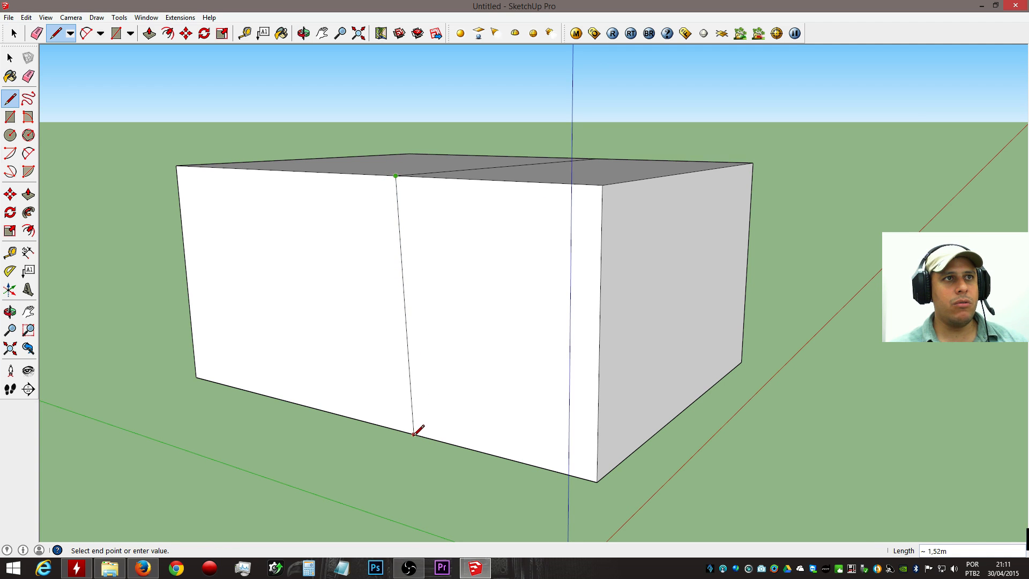
pyautogui.click(416, 429)
pyautogui.moveTo(484, 391); pyautogui.dragTo(425, 150, button='middle')
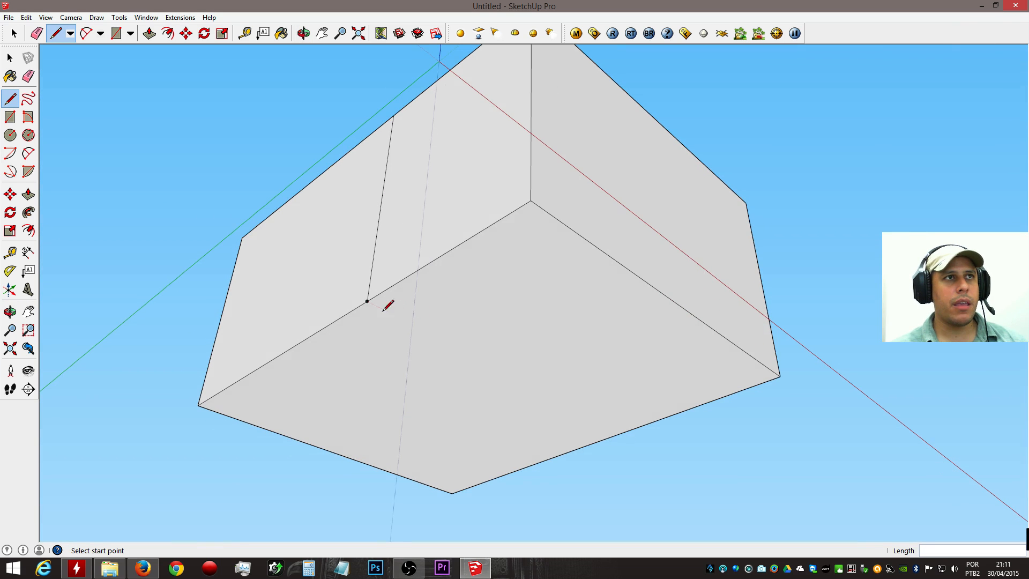
pyautogui.click(368, 301)
pyautogui.moveTo(690, 398); pyautogui.dragTo(609, 372, button='middle')
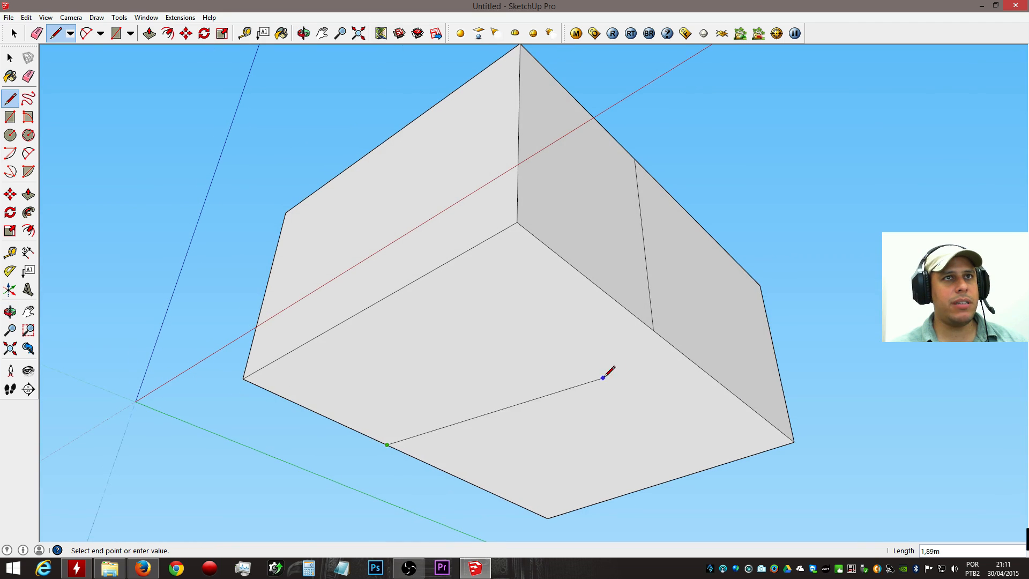
pyautogui.click(653, 329)
# Delete the end face nearest the red axis and the internal face enclosed by the dividing loop.
pyautogui.moveTo(637, 199); pyautogui.dragTo(340, 459, button='middle')
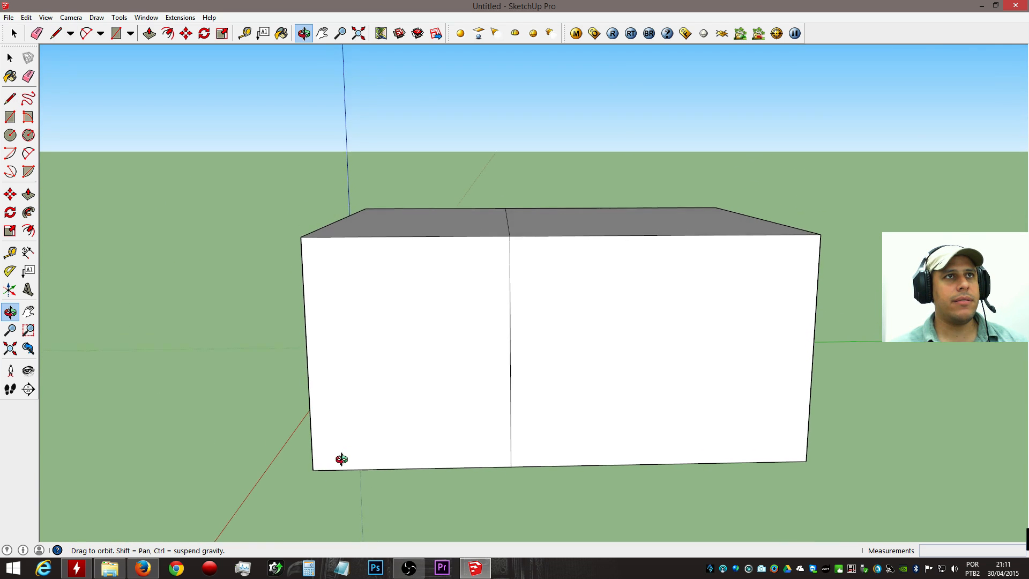
pyautogui.moveTo(483, 268); pyautogui.dragTo(815, 375, button='middle')
pyautogui.click(490, 397)
pyautogui.moveTo(590, 383); pyautogui.dragTo(657, 252, button='middle')
pyautogui.press('Delete')
pyautogui.click(579, 290)
pyautogui.moveTo(579, 289); pyautogui.dragTo(744, 362, button='middle')
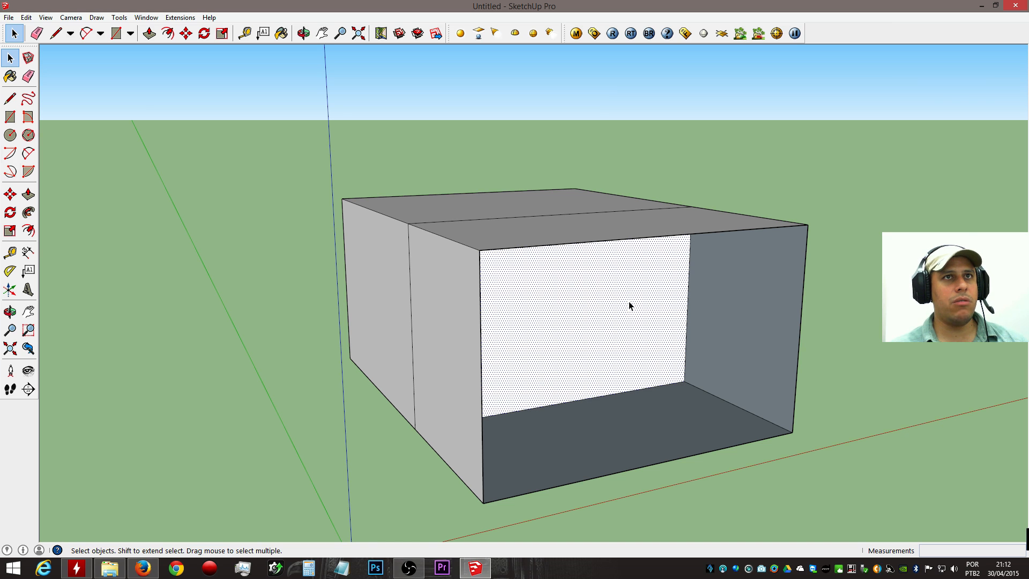
pyautogui.press('Delete')
# Draw a rectangle between opposite corners of the box's open end nearest the red axis to close it.
pyautogui.moveTo(689, 335)
pyautogui.mouseDown(button='middle')
pyautogui.moveTo(634, 306)
pyautogui.moveTo(480, 297)
pyautogui.moveTo(707, 294)
pyautogui.moveTo(642, 341)
pyautogui.moveTo(466, 320)
pyautogui.moveTo(202, 238)
pyautogui.moveTo(517, 264)
pyautogui.mouseUp(button='middle')
pyautogui.moveTo(637, 345); pyautogui.dragTo(645, 307, button='middle')
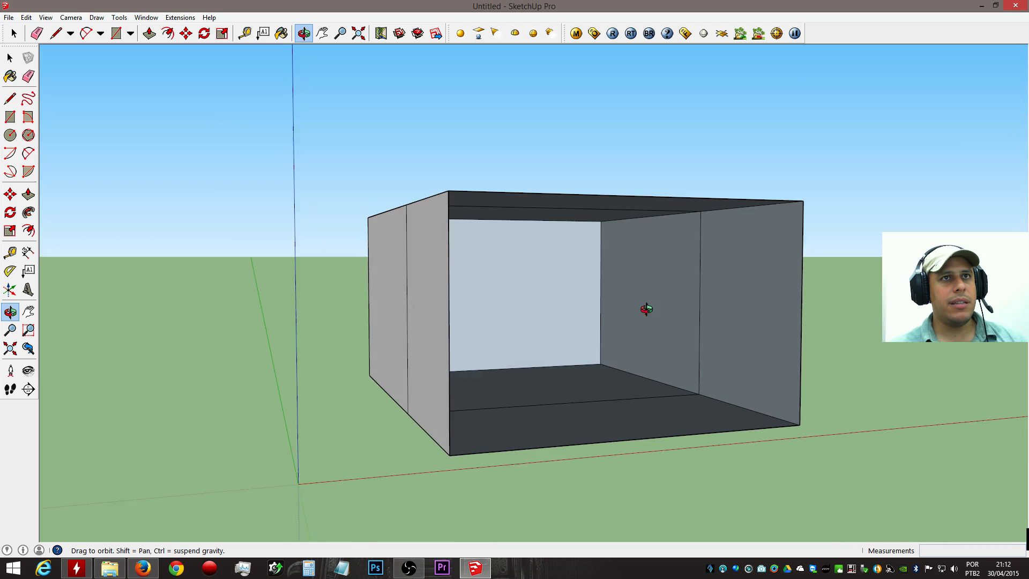
pyautogui.press('r')
pyautogui.click(453, 449)
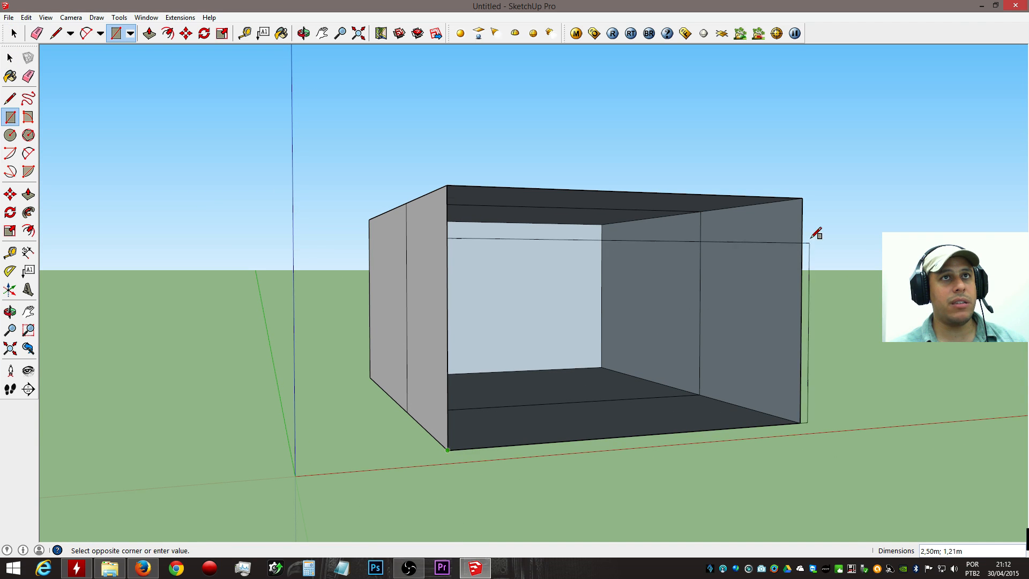
pyautogui.click(803, 199)
pyautogui.moveTo(701, 280); pyautogui.dragTo(948, 483, button='middle')
pyautogui.press('space')
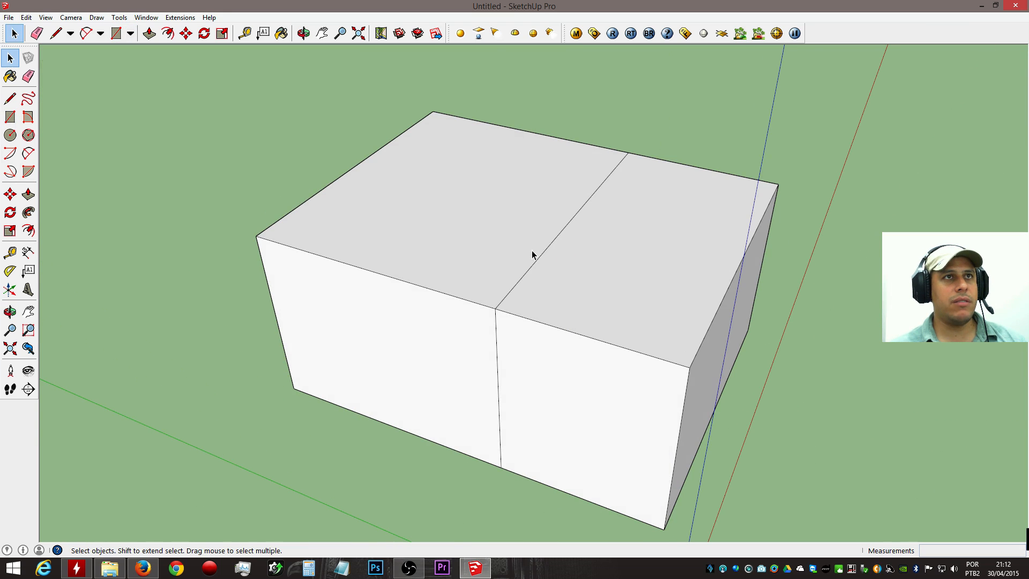
# Retrace the dividing edge across the box's top to recreate the internal face.
pyautogui.click(538, 261)
pyautogui.click(493, 364)
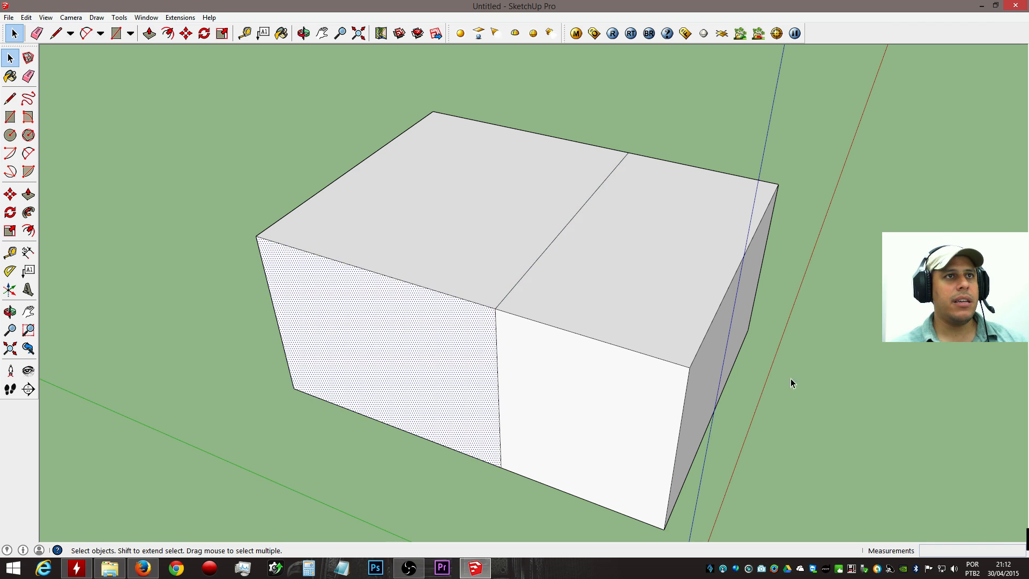
pyautogui.moveTo(670, 342); pyautogui.dragTo(574, 314, button='middle')
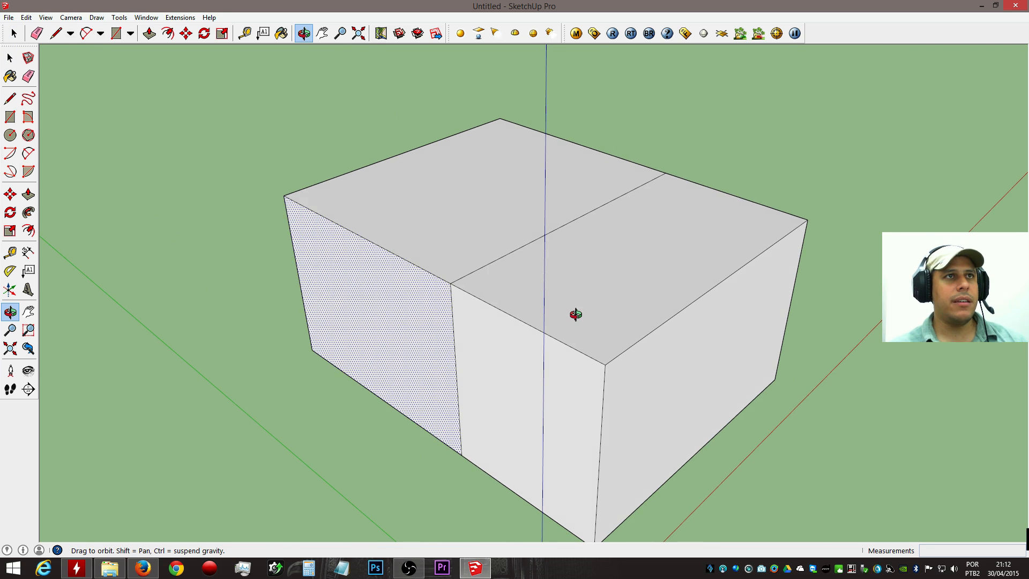
pyautogui.click(857, 324)
pyautogui.moveTo(665, 263); pyautogui.dragTo(411, 329, button='middle')
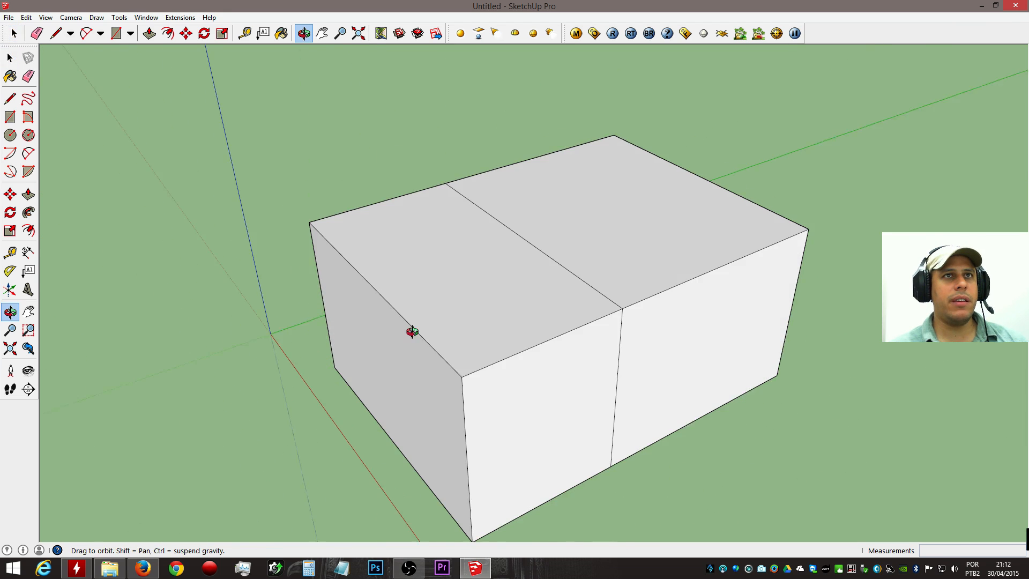
pyautogui.scroll(2, 625, 309)
pyautogui.press('l')
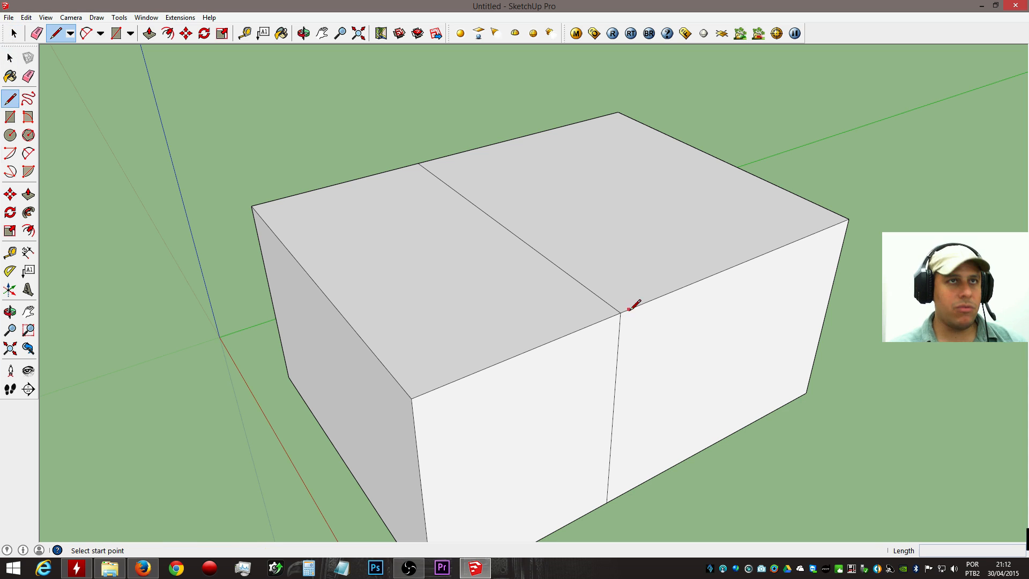
pyautogui.click(620, 311)
pyautogui.click(418, 163)
pyautogui.press('space')
pyautogui.moveTo(859, 358); pyautogui.dragTo(272, 363, button='middle')
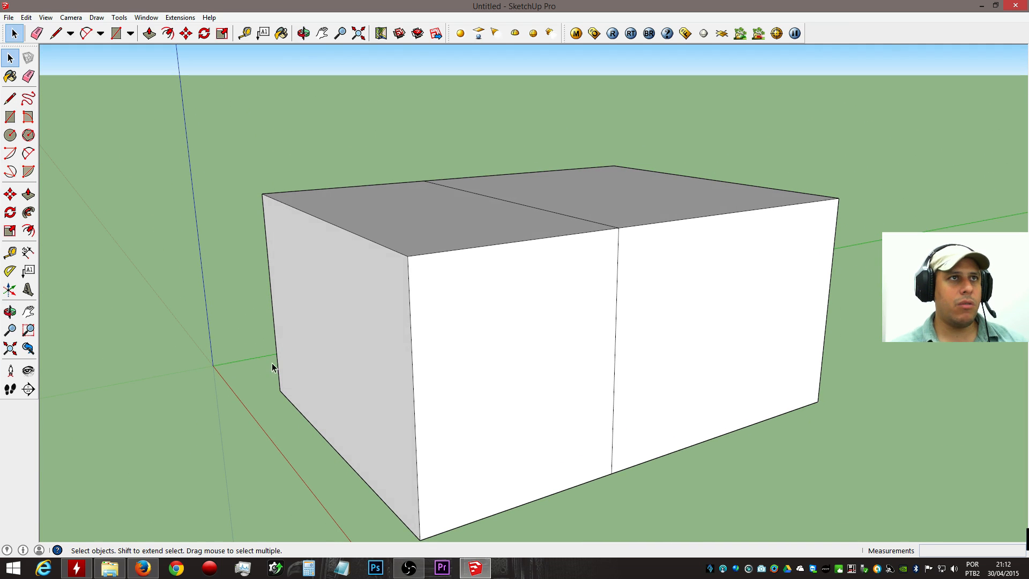
pyautogui.click(355, 336)
pyautogui.press('m')
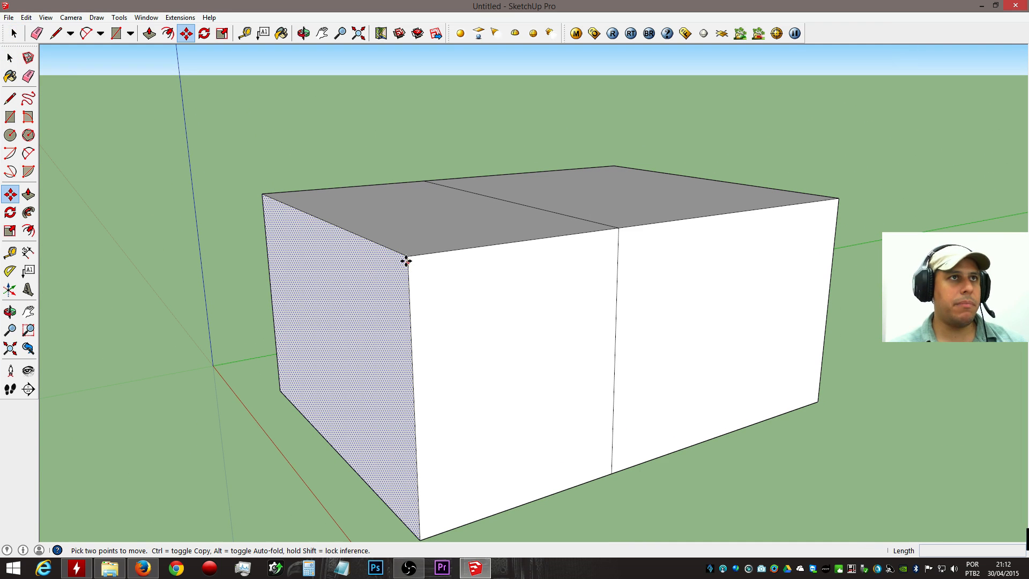
pyautogui.click(406, 265)
pyautogui.click(416, 361)
# Hide the box's end face nearest the red axis, and delete the internal face behind it.
pyautogui.moveTo(416, 361); pyautogui.dragTo(762, 391, button='middle')
pyautogui.moveTo(624, 352); pyautogui.dragTo(781, 333, button='middle')
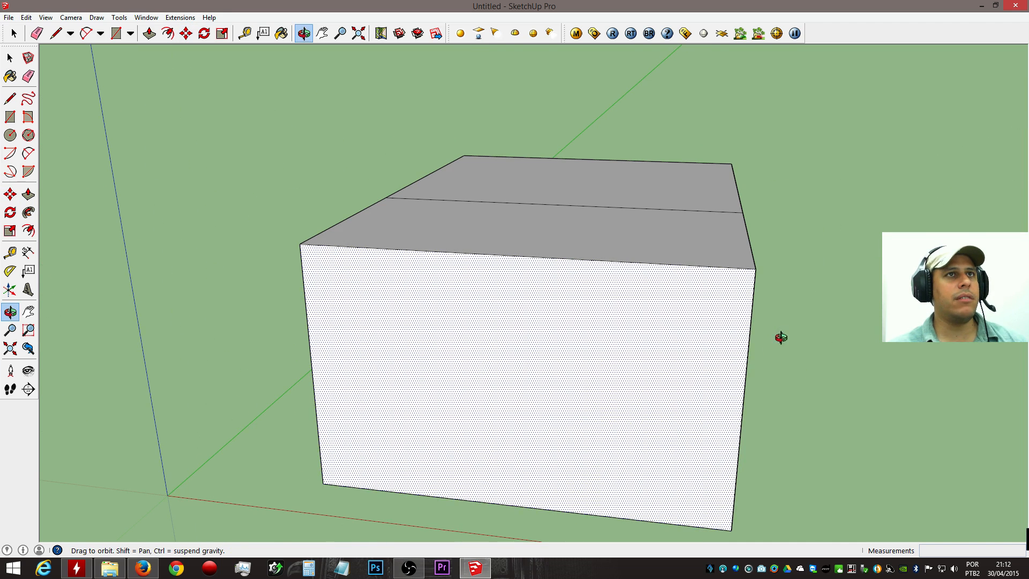
pyautogui.press('space')
pyautogui.rightClick(601, 359)
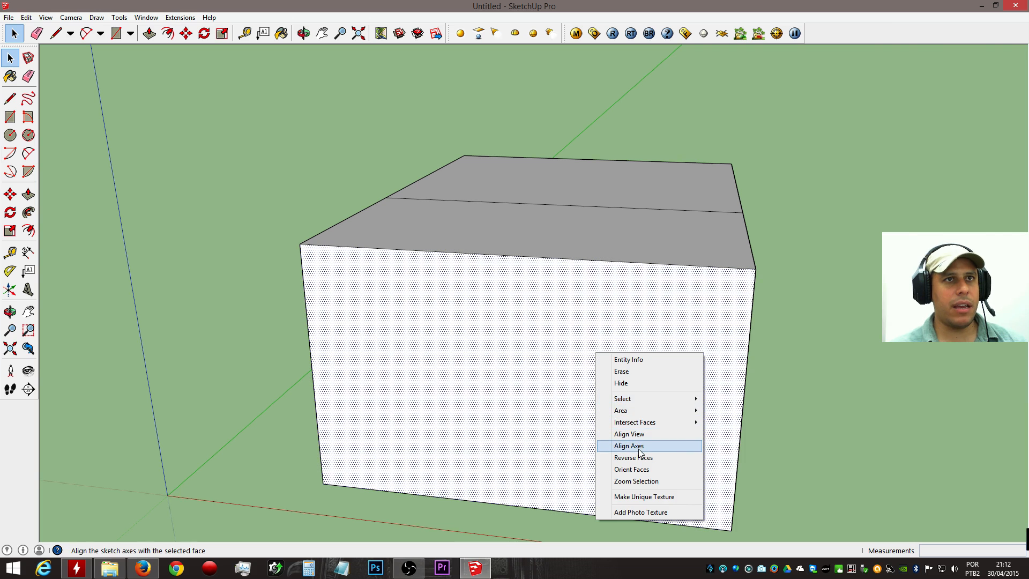
pyautogui.click(645, 382)
pyautogui.click(630, 357)
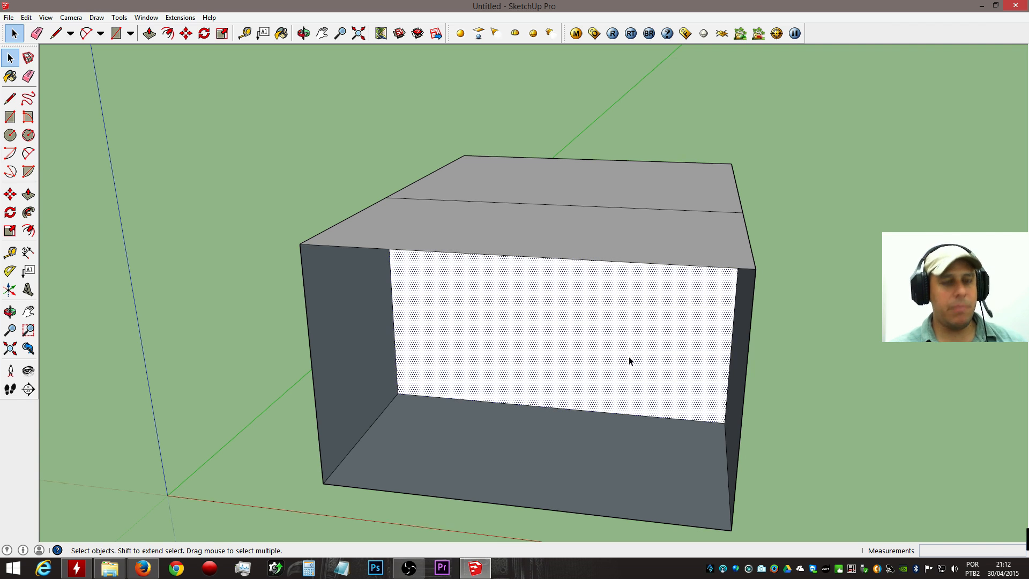
pyautogui.press('Delete')
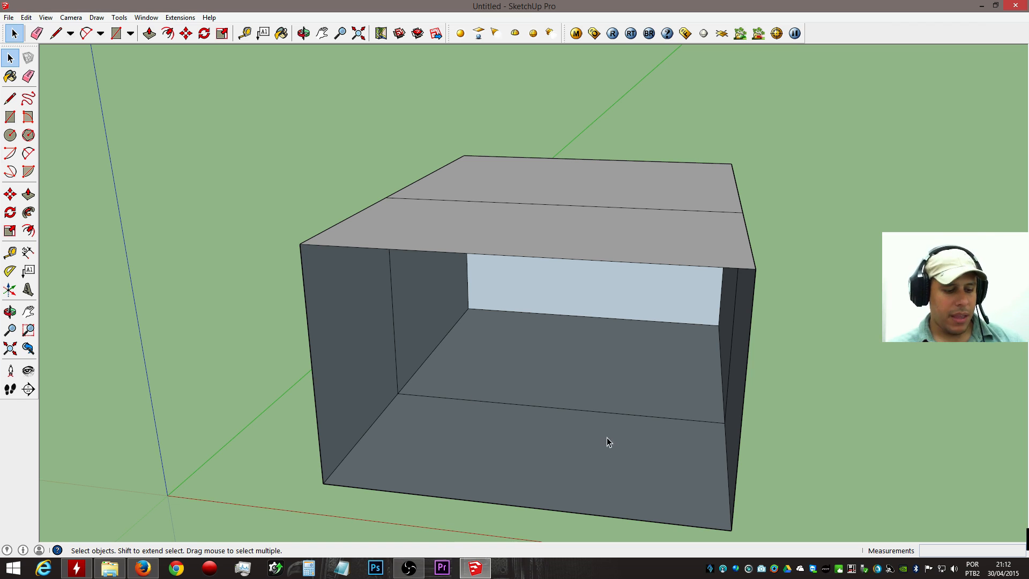
# Retrace the vertical edge at the box's open end, on the side farther from the origin.
pyautogui.press('l')
pyautogui.click(733, 531)
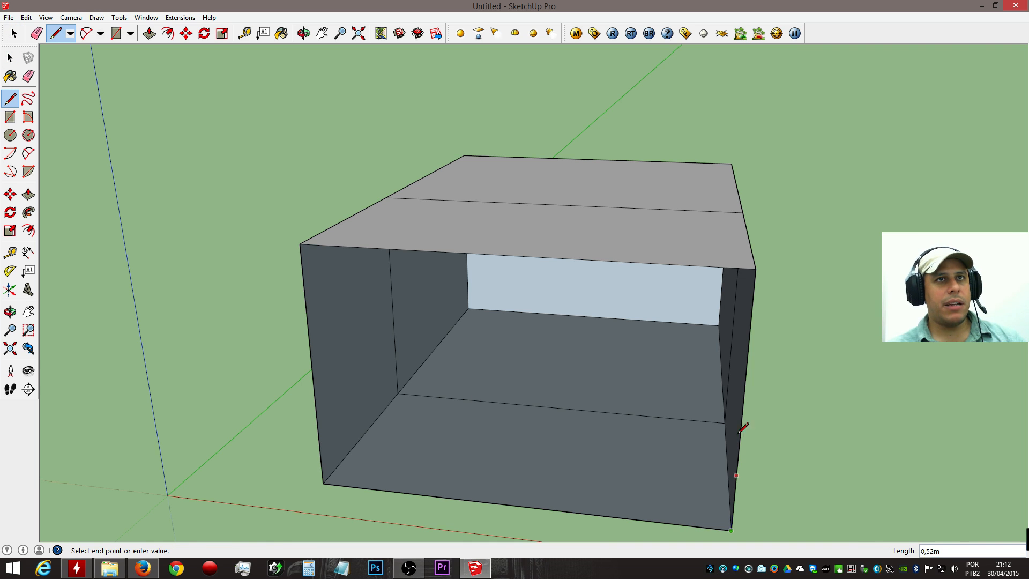
pyautogui.click(756, 269)
pyautogui.press('space')
# Select all the connected geometry of the box and delete it.
pyautogui.moveTo(739, 315); pyautogui.dragTo(379, 299, button='middle')
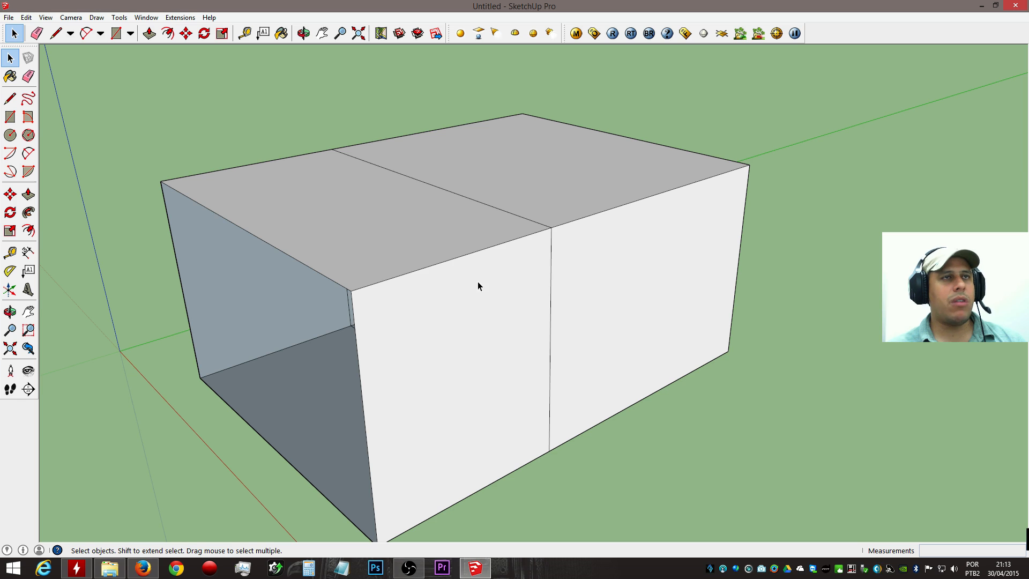
pyautogui.tripleClick(539, 269)
pyautogui.press('Delete')
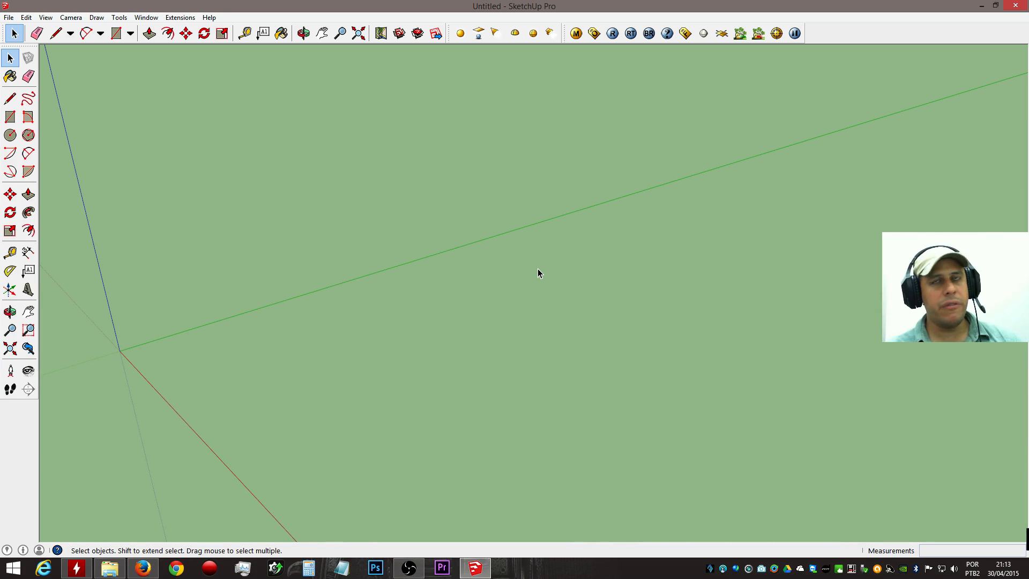
# Draw a circle with a radius of about 0.73 m on the ground beside the origin, and try to extrude it.
pyautogui.moveTo(457, 346); pyautogui.dragTo(207, 403, button='middle')
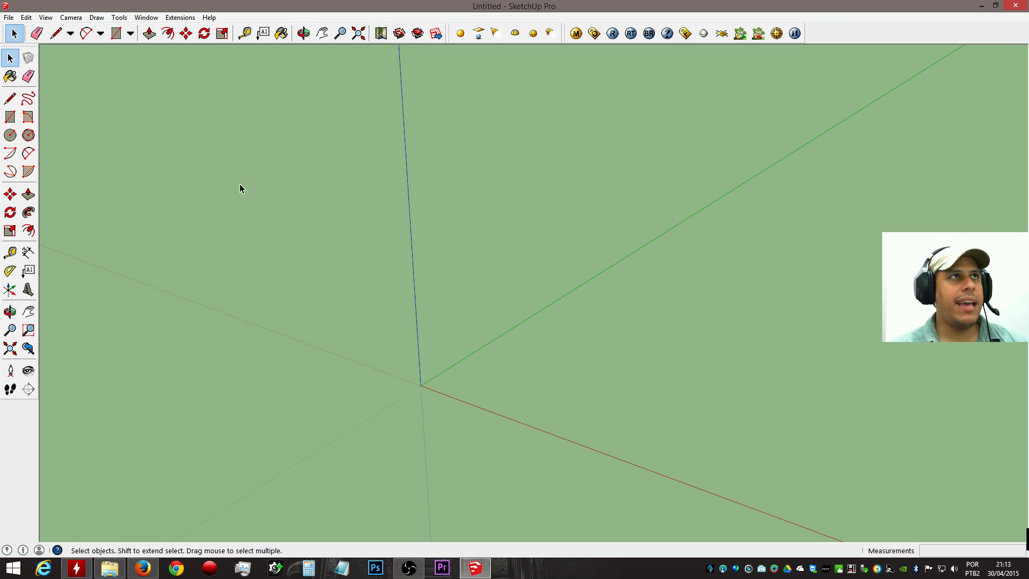
pyautogui.press('c')
pyautogui.click(542, 382)
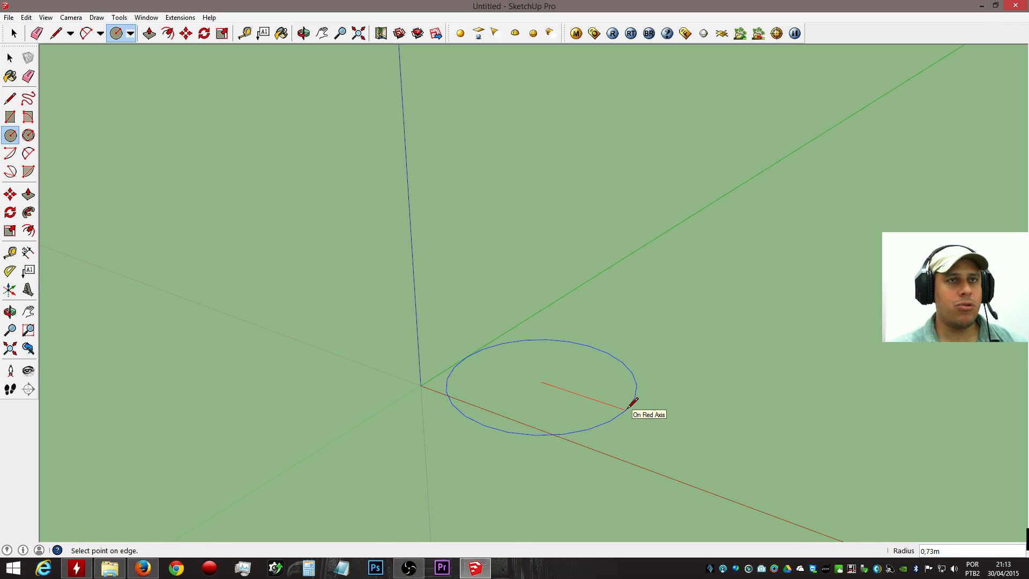
pyautogui.click(631, 403)
pyautogui.press('p')
pyautogui.click(604, 405)
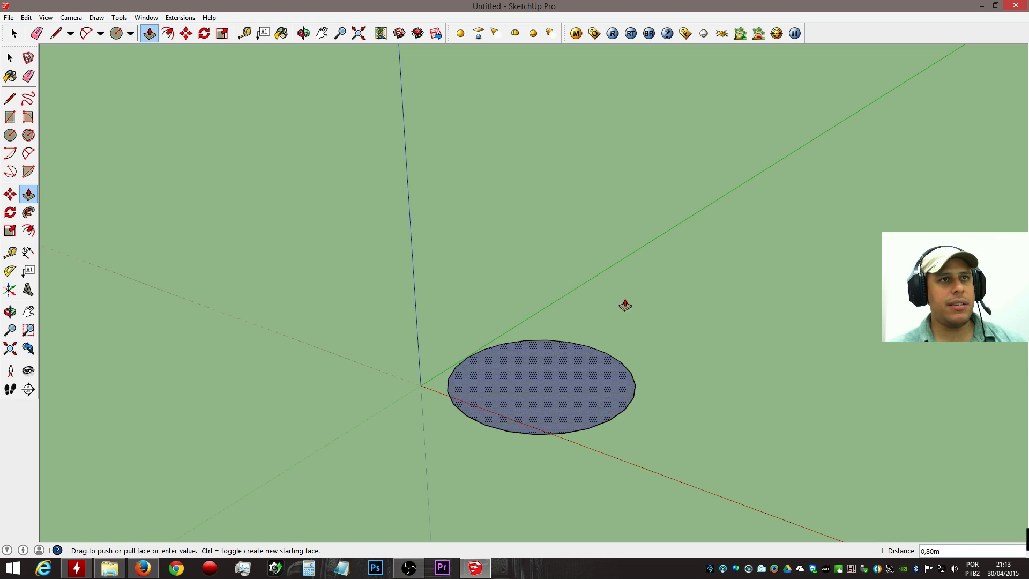
pyautogui.press('space')
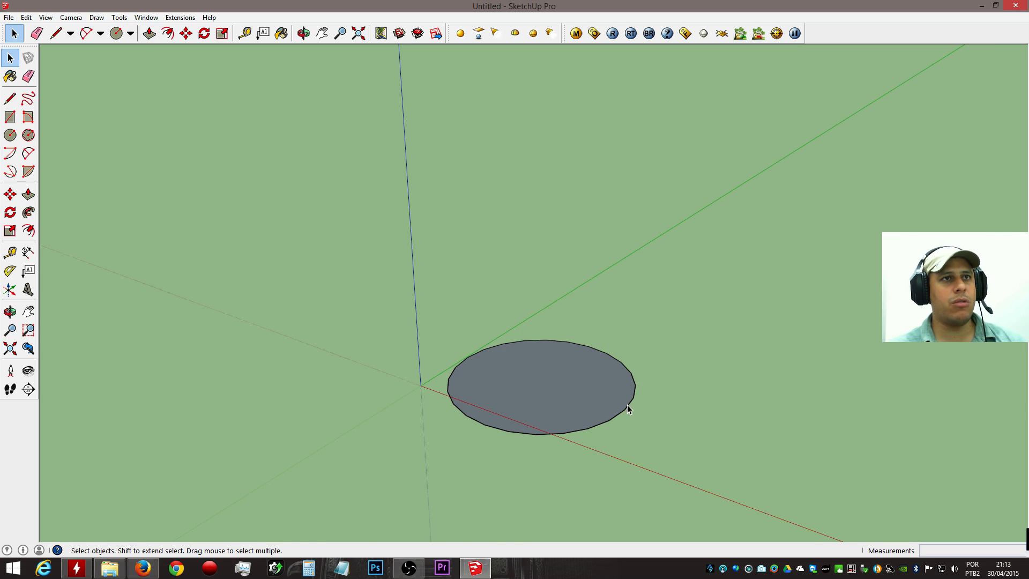
pyautogui.scroll(-5, 627, 404)
pyautogui.moveTo(574, 410); pyautogui.dragTo(557, 506, button='middle')
pyautogui.scroll(-5, 572, 416)
pyautogui.moveTo(572, 416); pyautogui.dragTo(565, 465, button='middle')
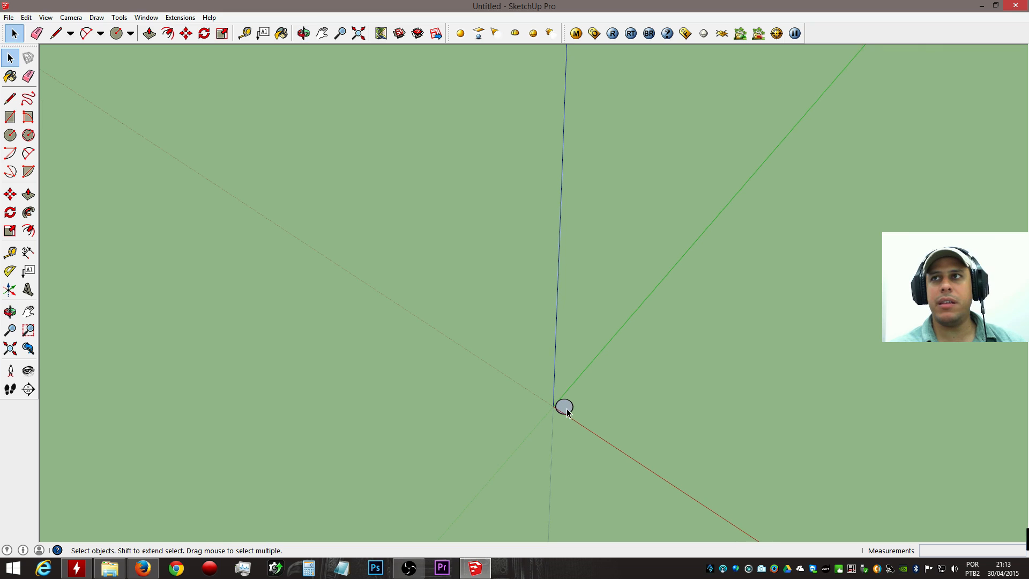
# Extrude the circle beside the origin upward with Push/Pull into a cylinder taller than its diameter.
pyautogui.scroll(8, 566, 411)
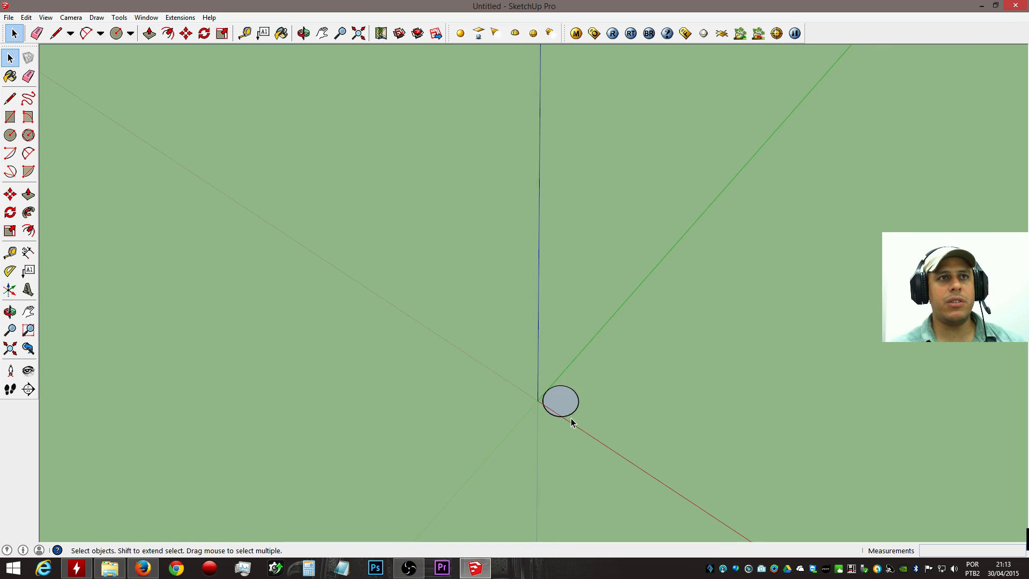
pyautogui.scroll(6, 571, 417)
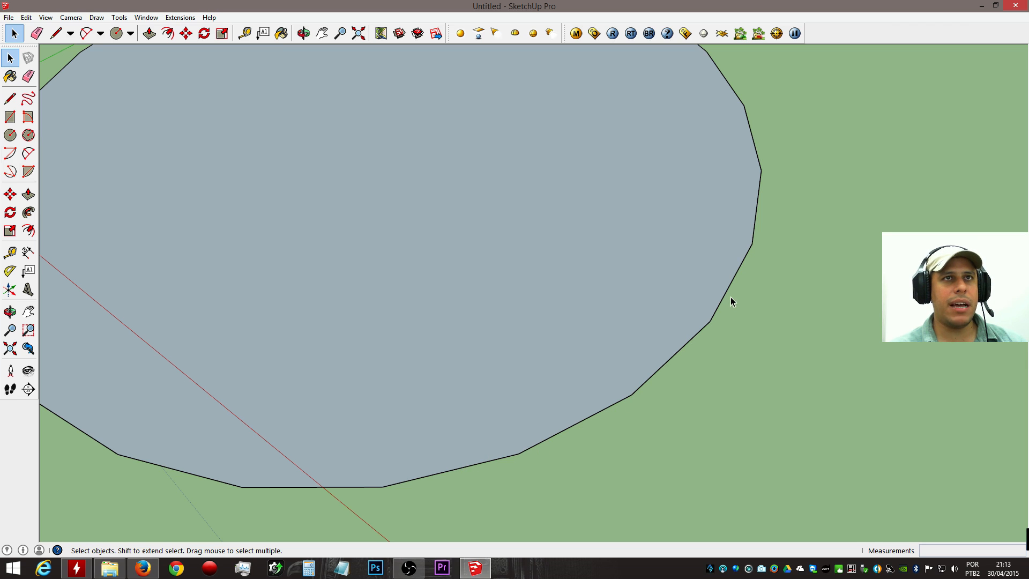
pyautogui.press('p')
pyautogui.scroll(-4, 616, 314)
pyautogui.moveTo(616, 315); pyautogui.dragTo(669, 115)
pyautogui.scroll(-4, 666, 359)
pyautogui.press('space')
pyautogui.moveTo(688, 271); pyautogui.dragTo(431, 111, button='middle')
pyautogui.moveTo(669, 195); pyautogui.dragTo(638, 339, button='middle')
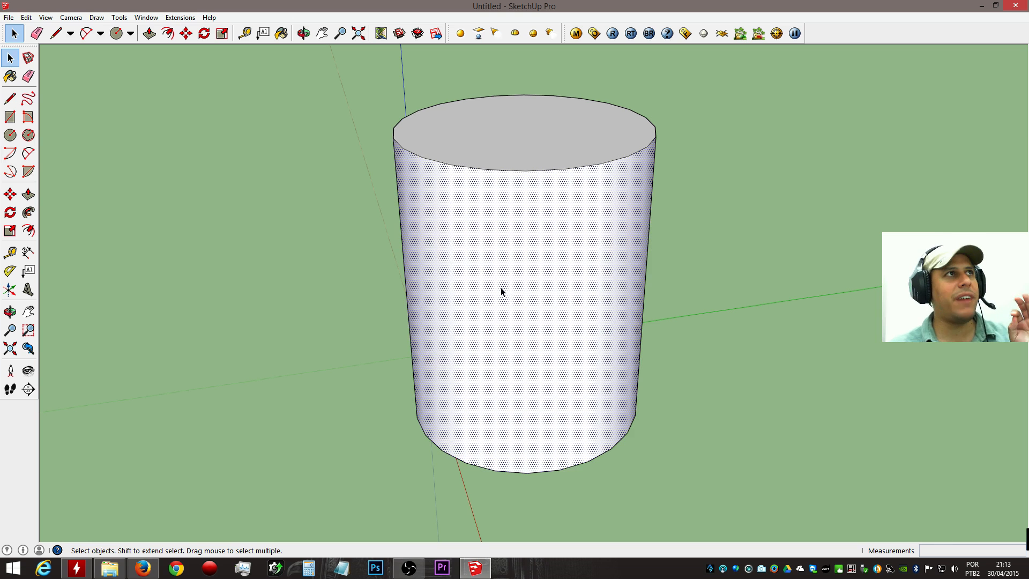
pyautogui.click(381, 284)
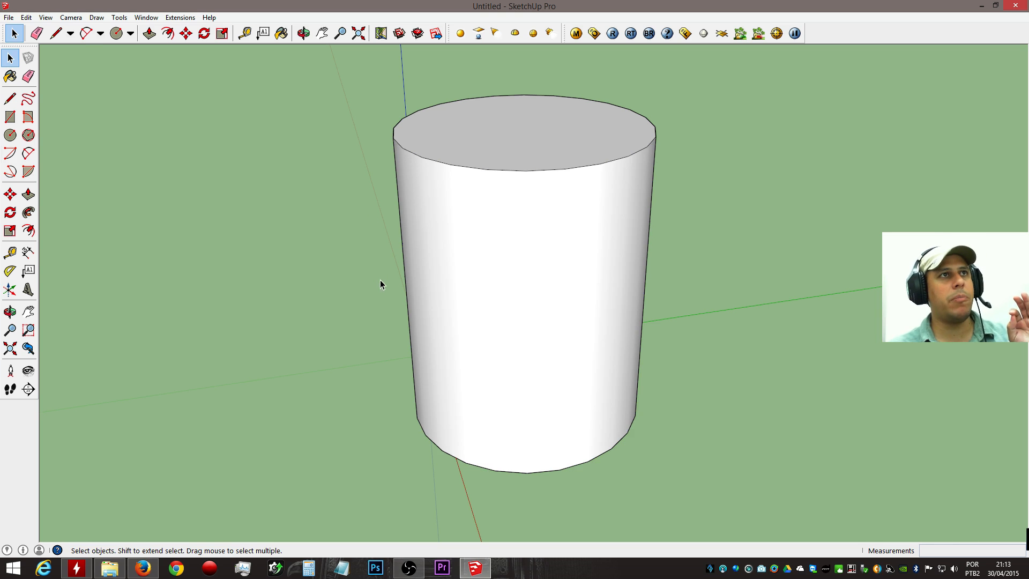
# Show hidden geometry, select one dotted side edge and one narrow facet of the cylinder, and examine its faceted sides.
pyautogui.click(39, 19)
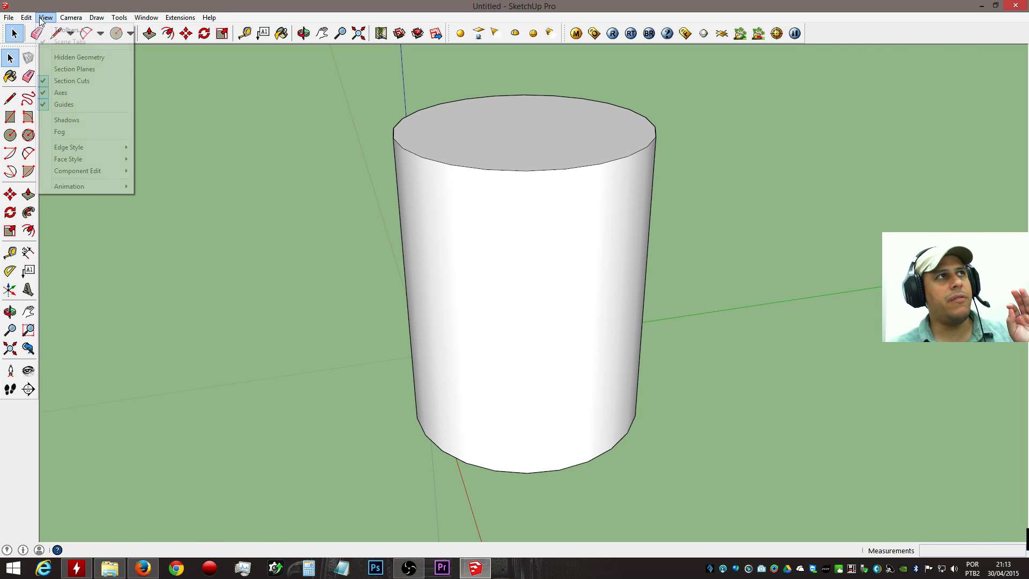
pyautogui.click(52, 58)
pyautogui.click(489, 210)
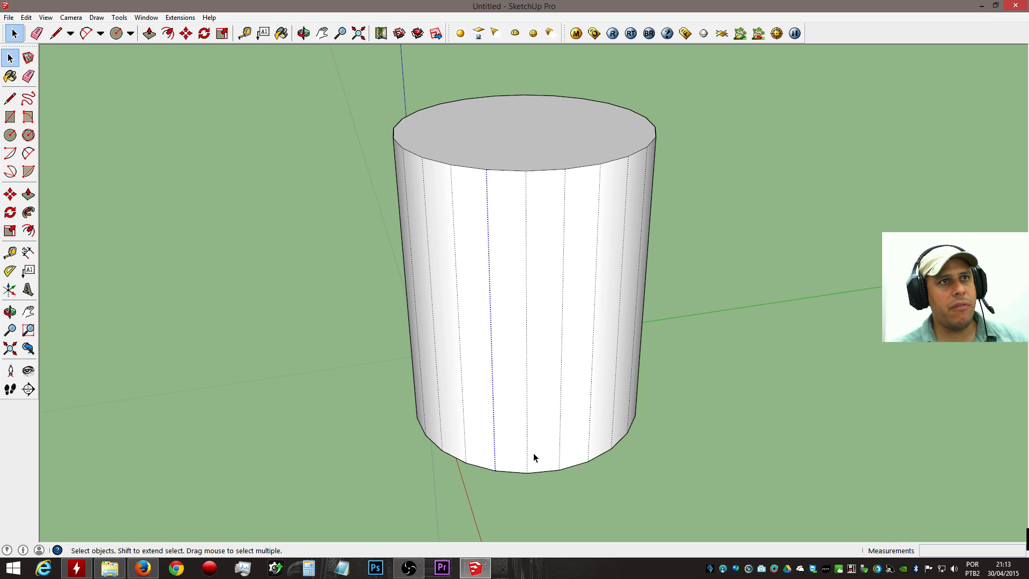
pyautogui.click(506, 220)
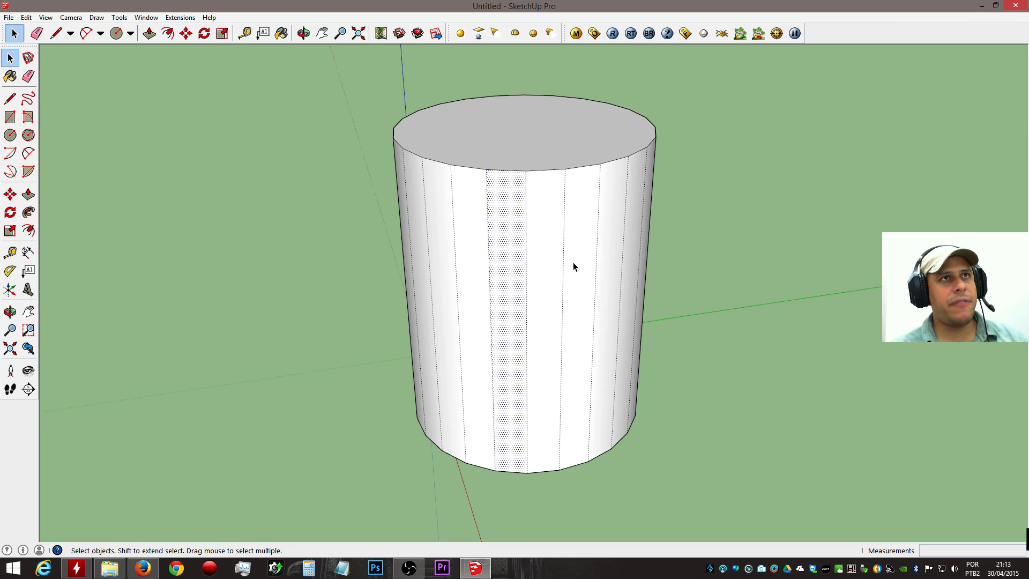
pyautogui.moveTo(573, 262); pyautogui.dragTo(506, 406, button='middle')
pyautogui.scroll(5, 504, 365)
pyautogui.moveTo(504, 371); pyautogui.dragTo(524, 194, button='middle')
pyautogui.scroll(-3, 512, 323)
pyautogui.scroll(-3, 513, 323)
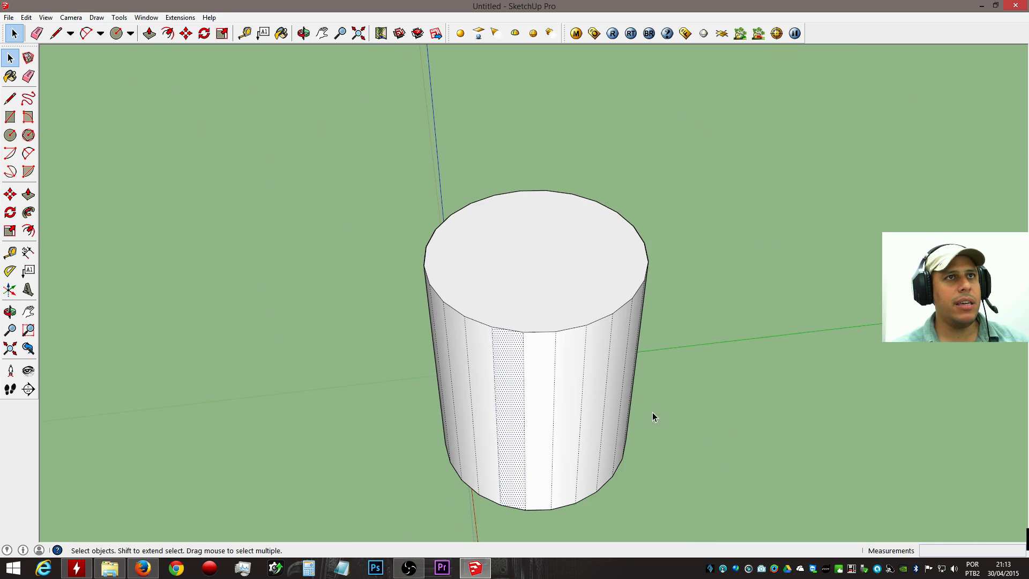
pyautogui.moveTo(559, 392); pyautogui.dragTo(174, 204, button='middle')
pyautogui.click(175, 204)
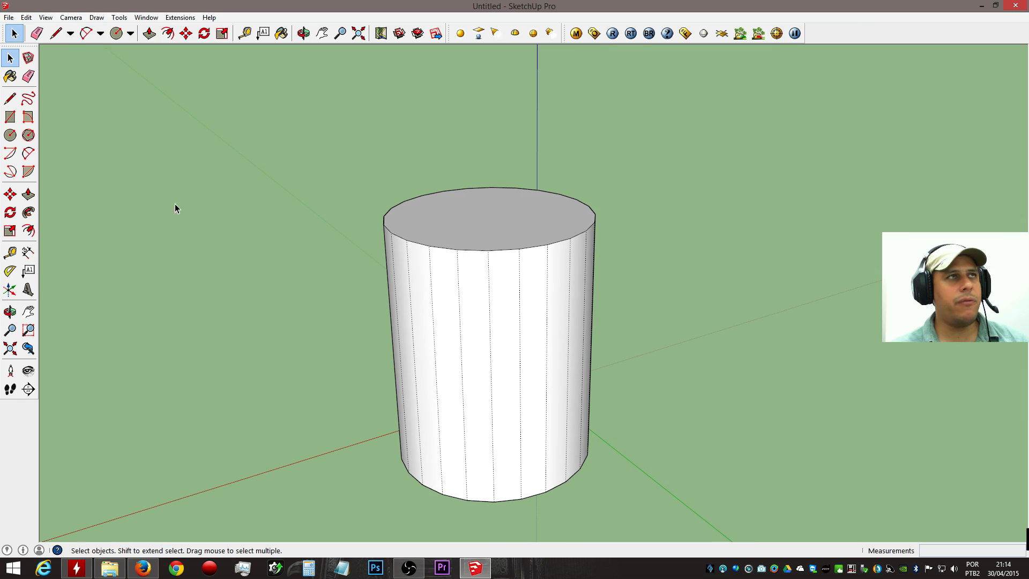
# Turn off the hidden geometry display and examine the smooth cylinder from the opposite side.
pyautogui.click(45, 17)
pyautogui.click(79, 57)
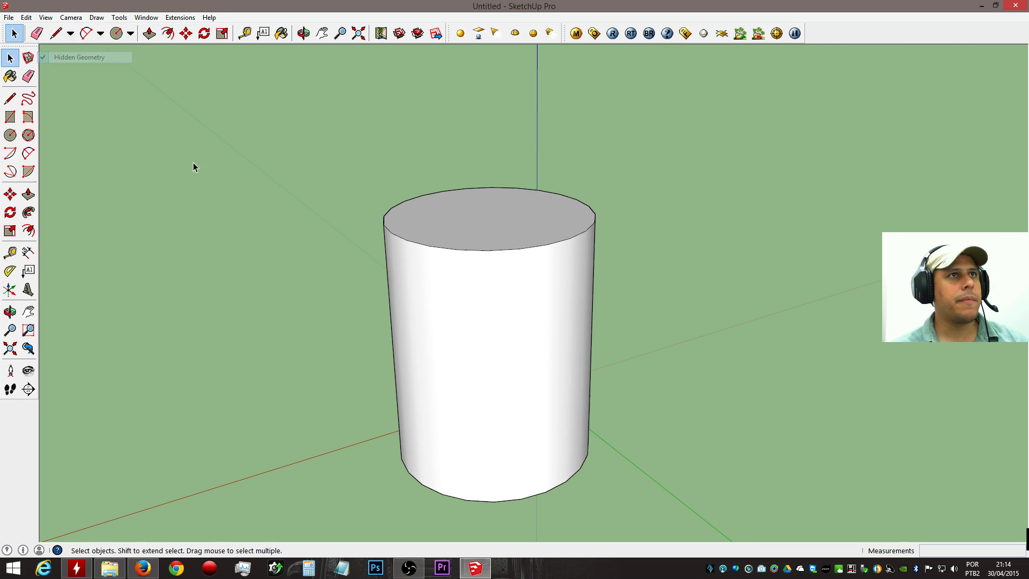
pyautogui.moveTo(214, 212); pyautogui.dragTo(948, 217, button='middle')
pyautogui.moveTo(502, 299); pyautogui.dragTo(612, 291, button='middle')
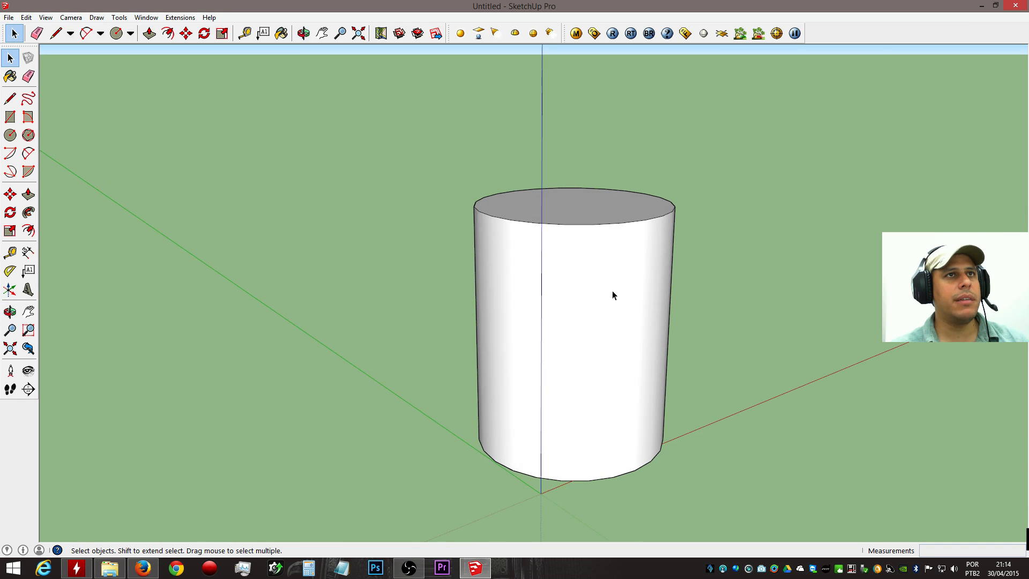
# Delete the cylinder's side surface, its top and its base face, keeping only the base circle's edges.
pyautogui.click(612, 292)
pyautogui.moveTo(777, 384); pyautogui.dragTo(552, 381, button='middle')
pyautogui.press('Delete')
pyautogui.click(510, 213)
pyautogui.press('Delete')
pyautogui.moveTo(524, 407); pyautogui.dragTo(557, 482, button='middle')
pyautogui.scroll(3, 566, 477)
pyautogui.scroll(2, 566, 475)
pyautogui.click(548, 432)
pyautogui.press('Delete')
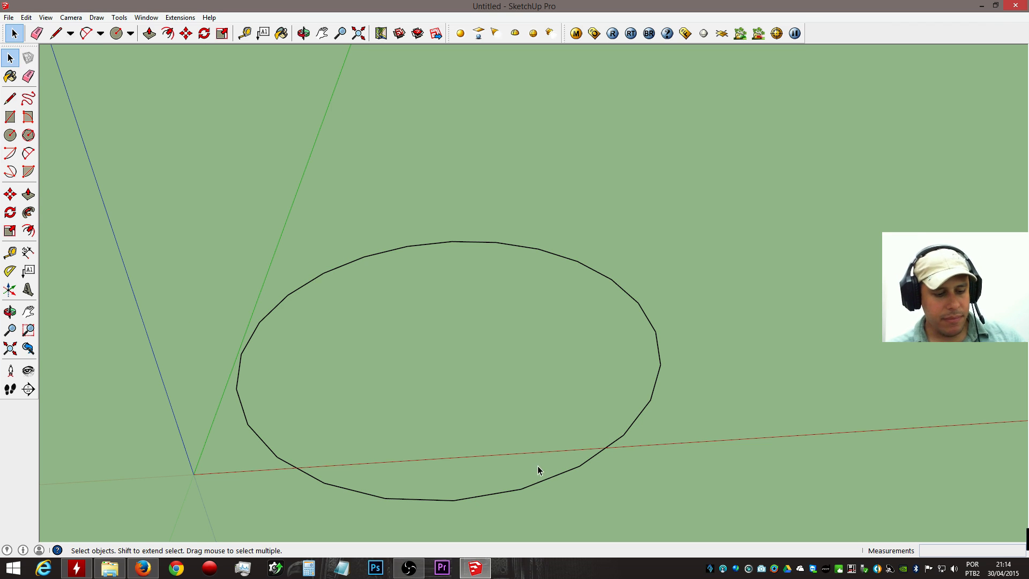
# Retrace one segment of the circle's outline with the Line tool to restore its face.
pyautogui.press('l')
pyautogui.click(523, 489)
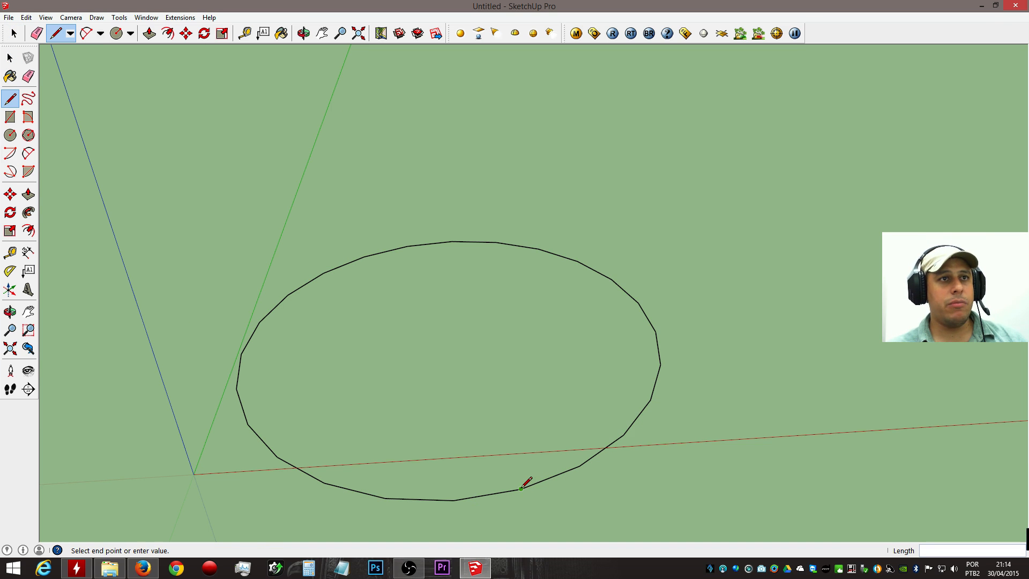
pyautogui.click(580, 464)
pyautogui.scroll(-2, 579, 426)
# Select the restored circle face together with its bounding edges and delete them.
pyautogui.press('space')
pyautogui.doubleClick(579, 428)
pyautogui.press('Delete')
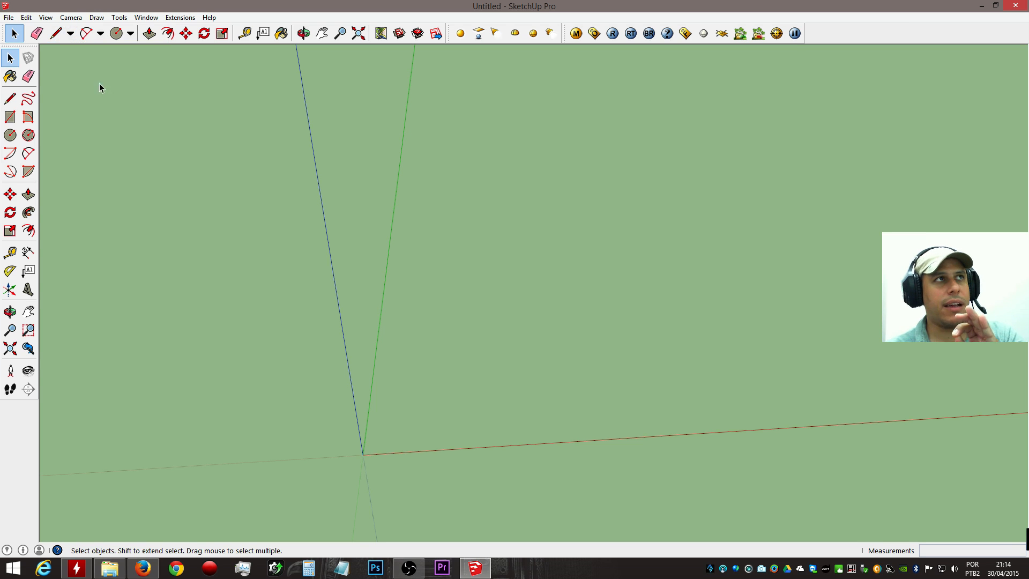
# Draw a closed irregular four-sided shape on the ground near the origin, its closing edge about 0.62 m long.
pyautogui.click(56, 33)
pyautogui.click(445, 387)
pyautogui.click(446, 302)
pyautogui.click(532, 297)
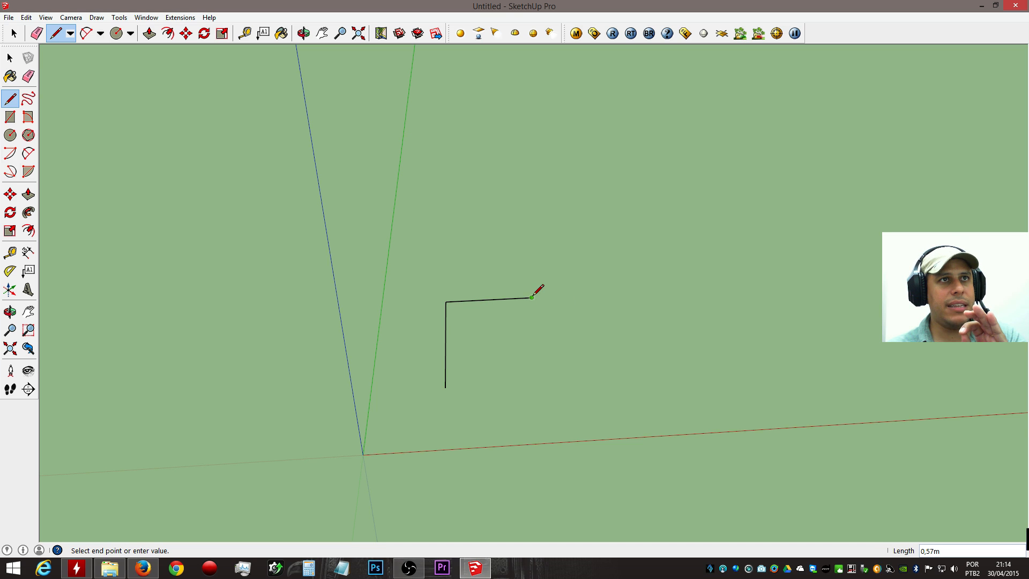
pyautogui.click(541, 355)
pyautogui.click(446, 387)
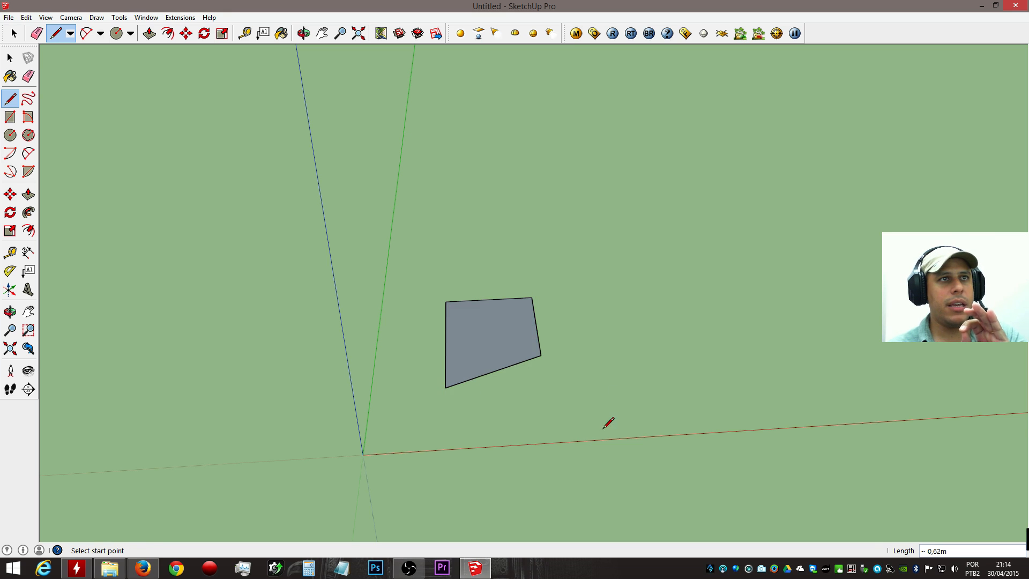
# Draw a larger closed eight-sided shape beside the four-sided one, its closing edge about 0.38 m long.
pyautogui.click(703, 414)
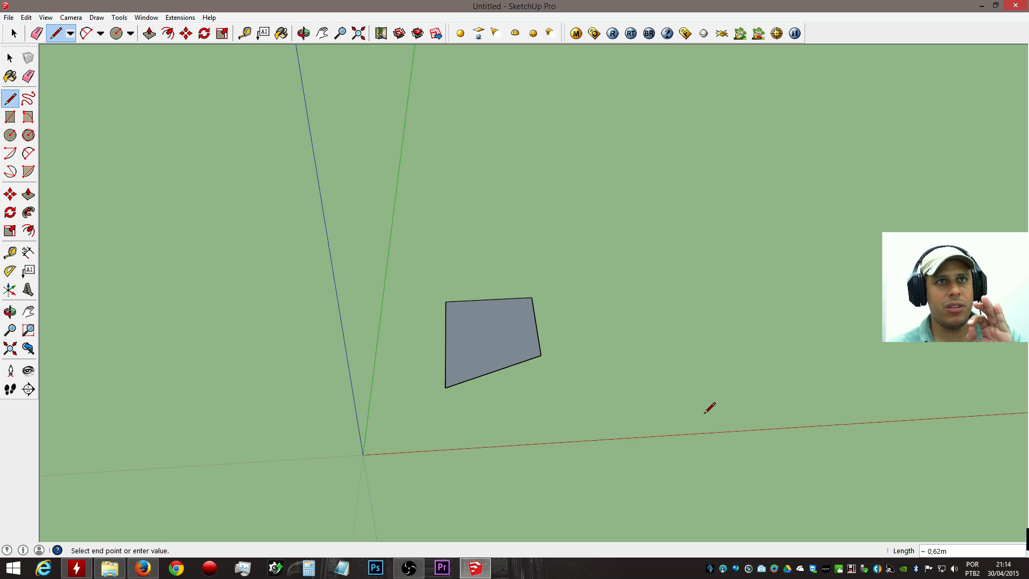
pyautogui.click(686, 315)
pyautogui.click(611, 312)
pyautogui.click(608, 229)
pyautogui.click(713, 211)
pyautogui.click(832, 267)
pyautogui.click(846, 351)
pyautogui.click(770, 409)
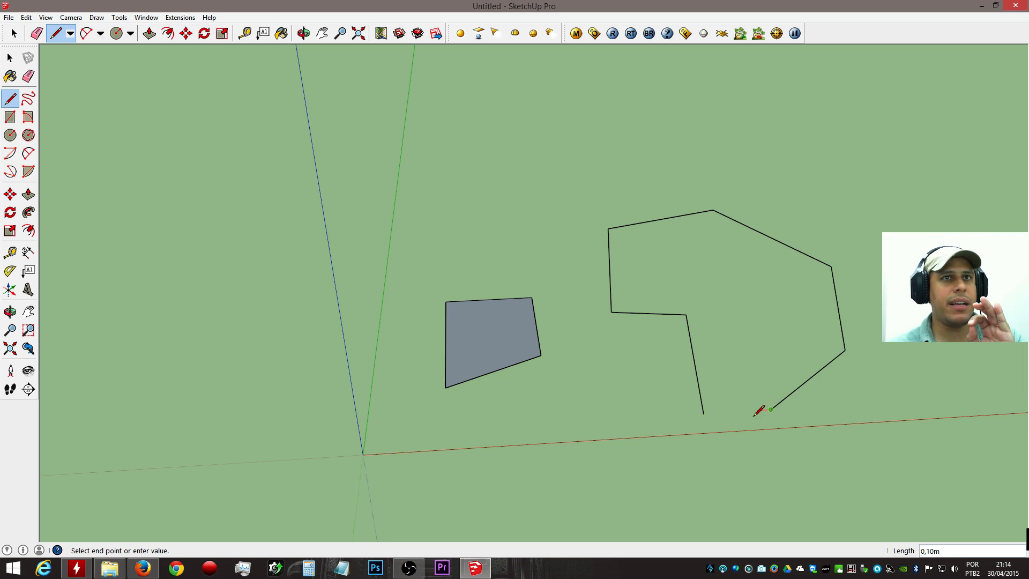
pyautogui.click(704, 414)
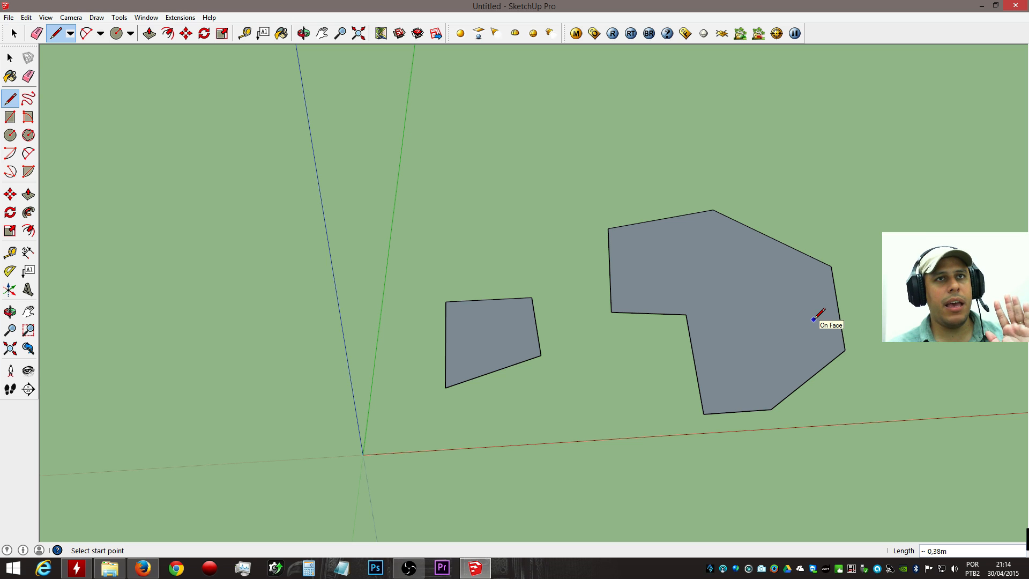
# Draw a closed five-sided shape with a pointed leg behind the four-sided one, its closing edge about 0.71 m long.
pyautogui.click(486, 229)
pyautogui.click(479, 144)
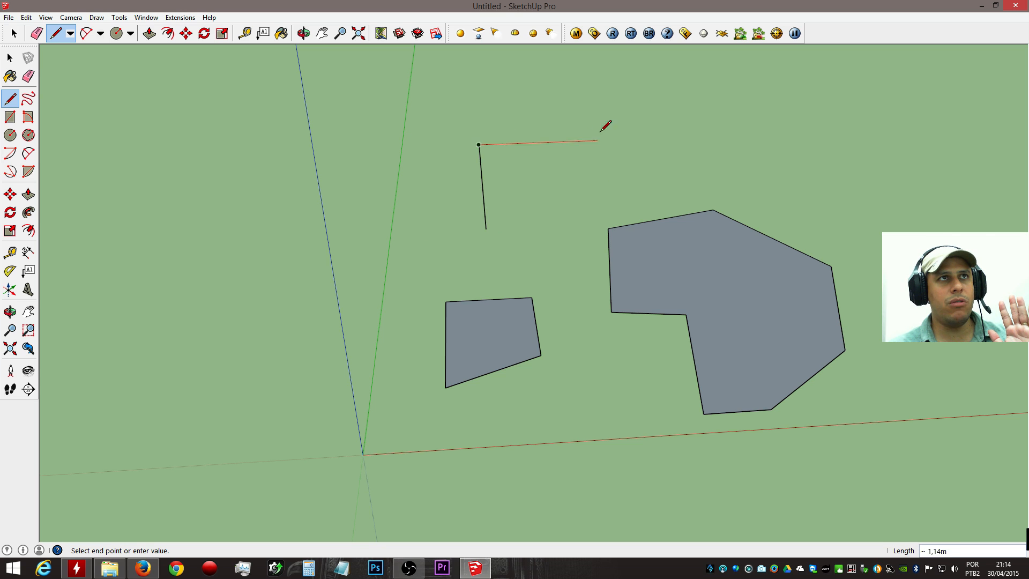
pyautogui.click(610, 141)
pyautogui.click(587, 185)
pyautogui.click(497, 189)
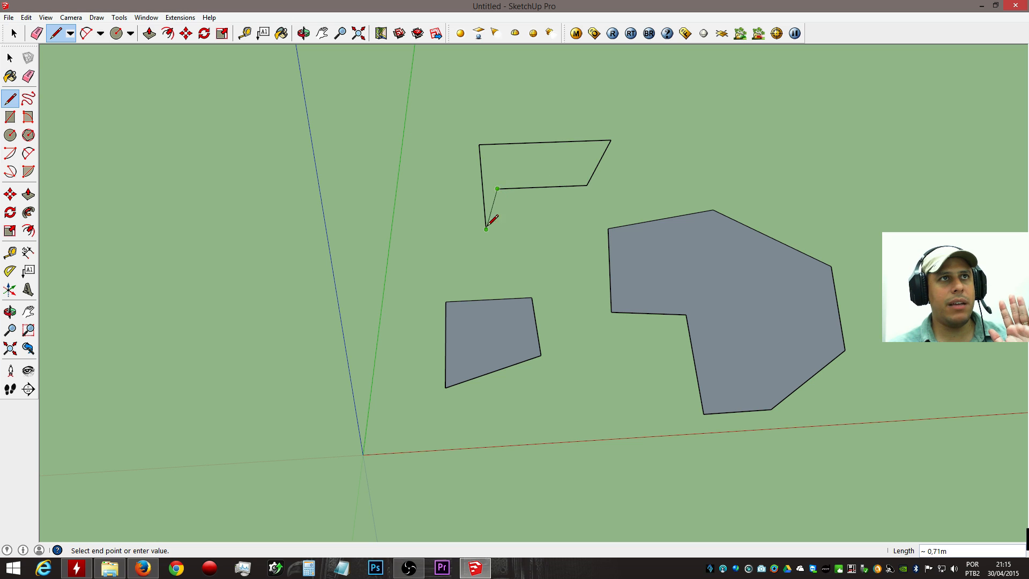
pyautogui.click(487, 230)
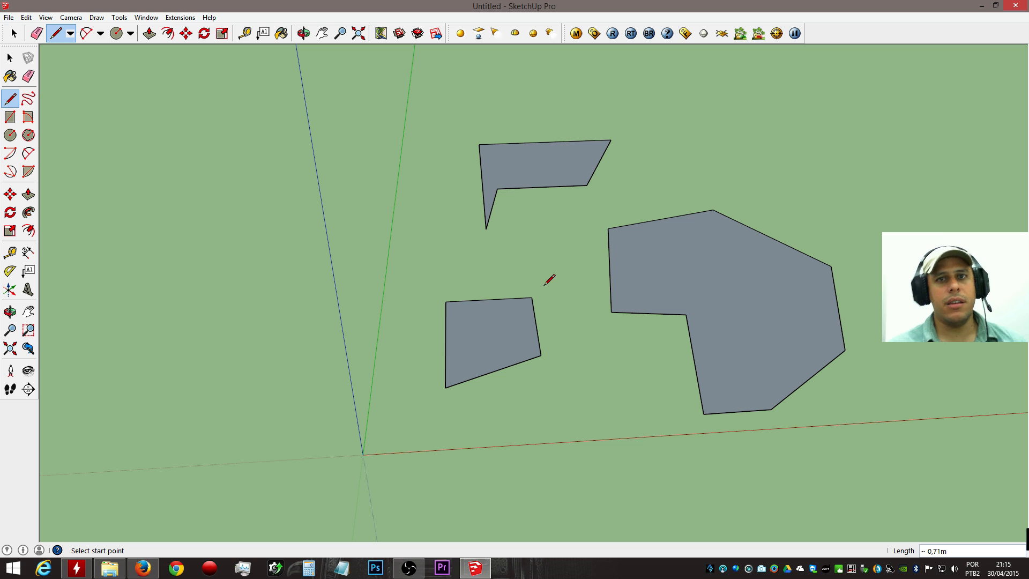
# Erase one edge of the four-sided shape and one edge of the eight-sided shape, undoing each erasure.
pyautogui.press('e')
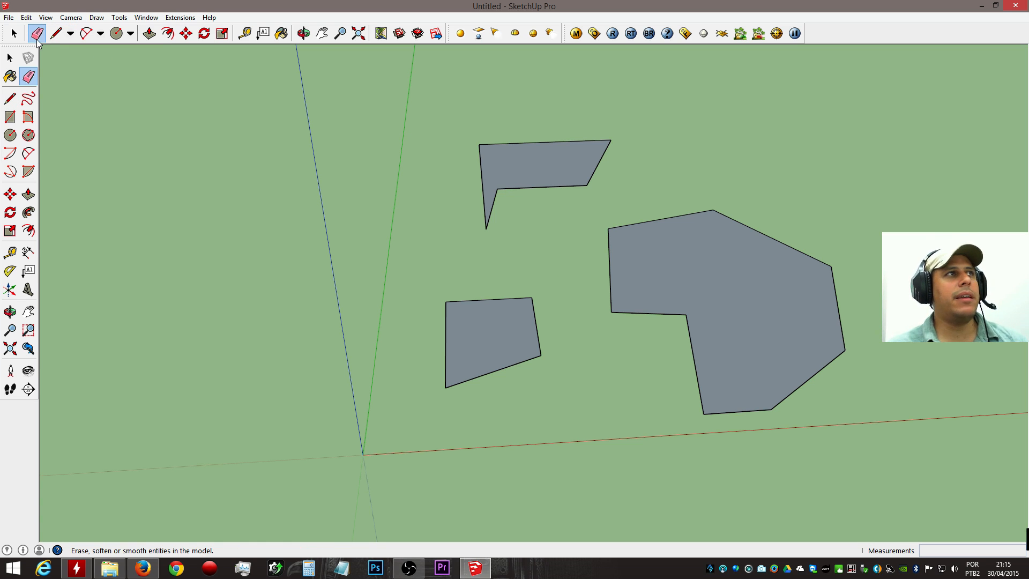
pyautogui.click(445, 349)
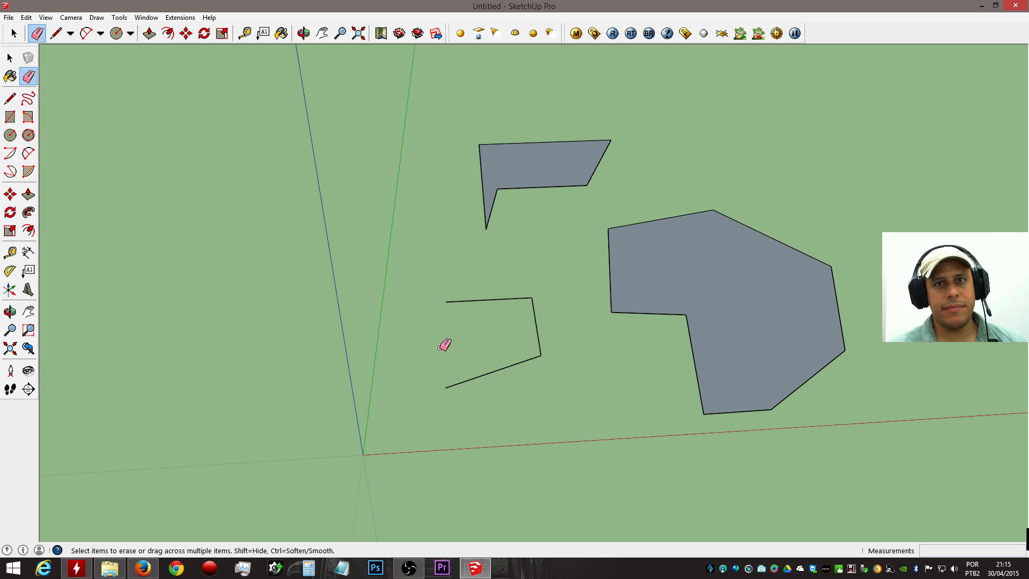
pyautogui.hotkey('ctrl', 'z')
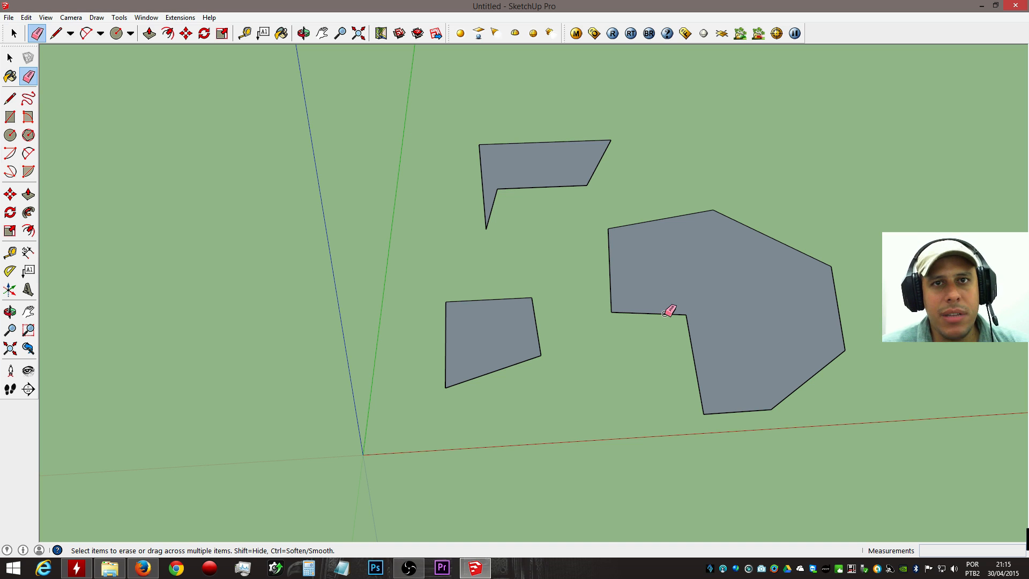
pyautogui.click(665, 313)
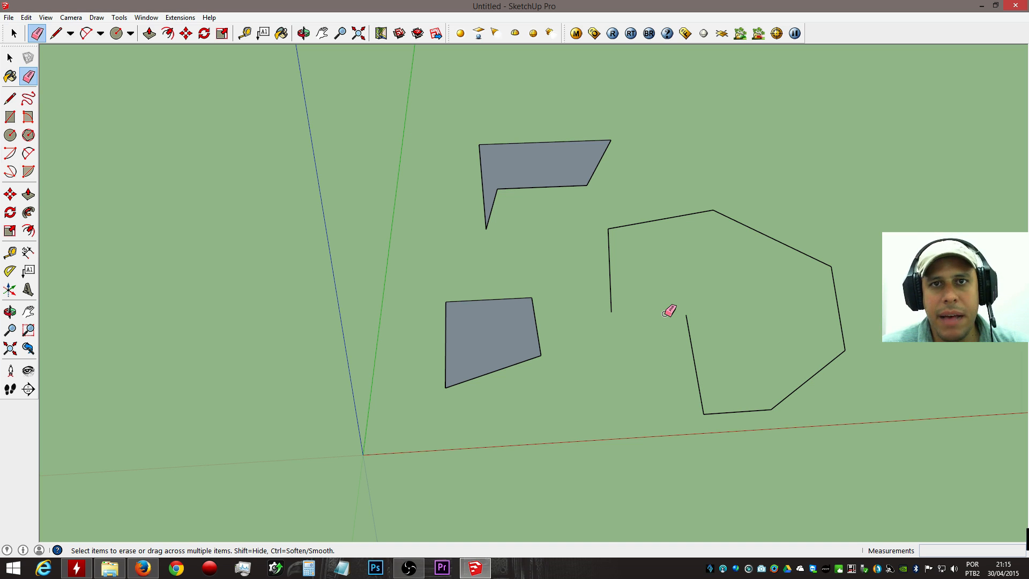
pyautogui.hotkey('ctrl', 'z')
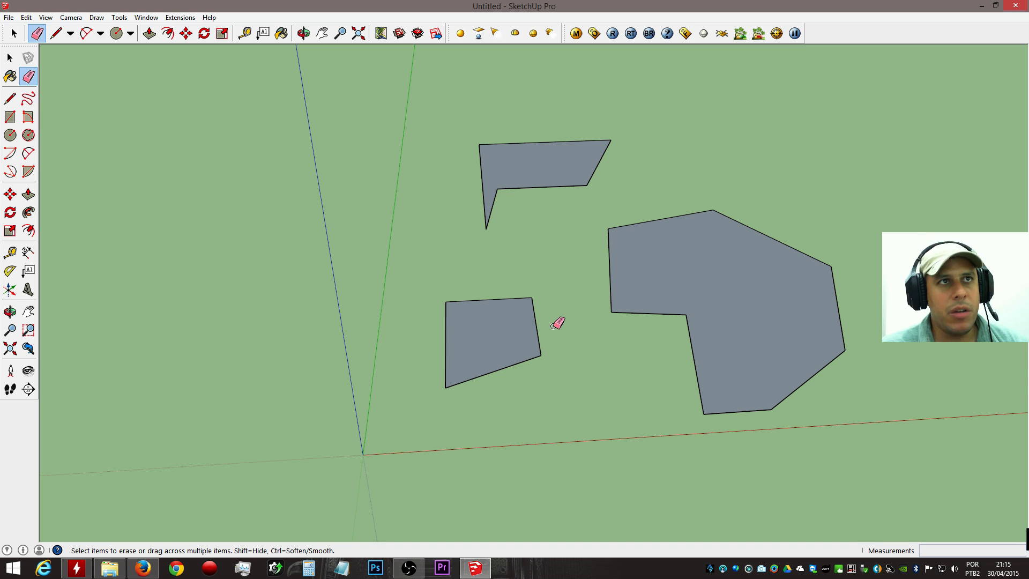
# Erase the whole four-sided shape and undo it, and sweep the Eraser across edges of all three shapes and undo that.
pyautogui.moveTo(557, 323)
pyautogui.mouseDown()
pyautogui.moveTo(499, 290)
pyautogui.moveTo(450, 320)
pyautogui.moveTo(477, 375)
pyautogui.moveTo(525, 322)
pyautogui.moveTo(550, 400)
pyautogui.moveTo(441, 315)
pyautogui.moveTo(531, 356)
pyautogui.moveTo(489, 320)
pyautogui.moveTo(482, 328)
pyautogui.mouseUp()
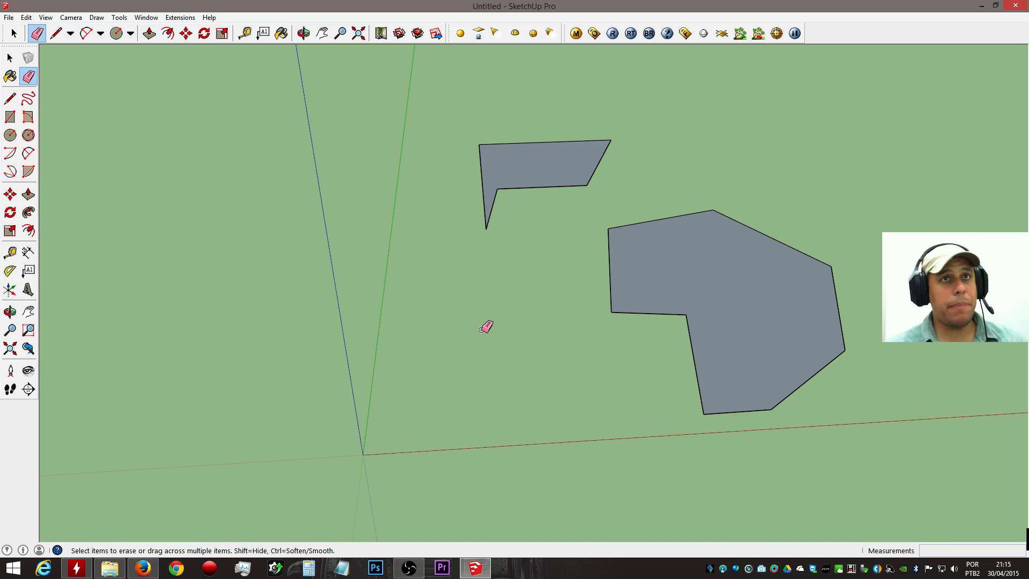
pyautogui.hotkey('ctrl', 'z')
pyautogui.moveTo(552, 310)
pyautogui.mouseDown()
pyautogui.moveTo(543, 301)
pyautogui.moveTo(610, 263)
pyautogui.moveTo(430, 197)
pyautogui.moveTo(471, 171)
pyautogui.moveTo(442, 166)
pyautogui.moveTo(339, 242)
pyautogui.moveTo(611, 469)
pyautogui.moveTo(822, 396)
pyautogui.moveTo(847, 304)
pyautogui.moveTo(835, 305)
pyautogui.moveTo(871, 288)
pyautogui.moveTo(576, 278)
pyautogui.moveTo(528, 319)
pyautogui.moveTo(524, 254)
pyautogui.moveTo(467, 195)
pyautogui.moveTo(491, 161)
pyautogui.moveTo(412, 184)
pyautogui.mouseUp()
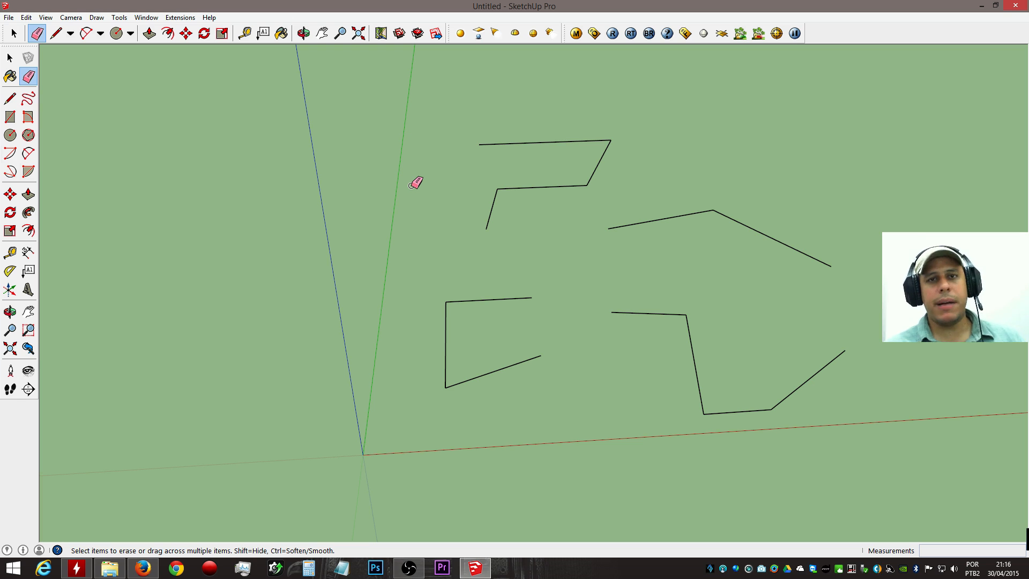
pyautogui.hotkey('ctrl', 'z')
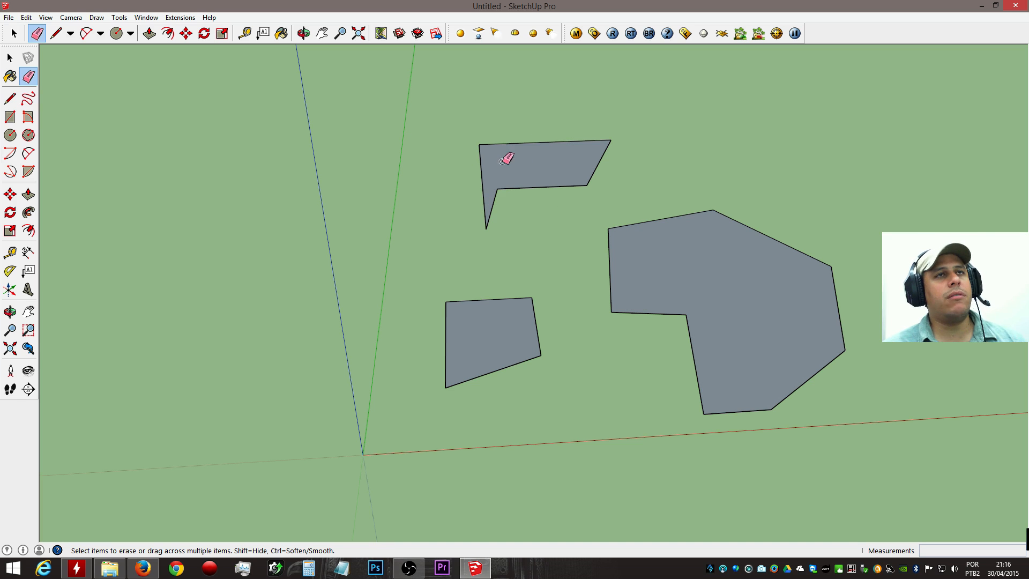
# Sweep the Eraser across several edges of the five-sided shape and undo the erasure.
pyautogui.moveTo(518, 199); pyautogui.dragTo(532, 126)
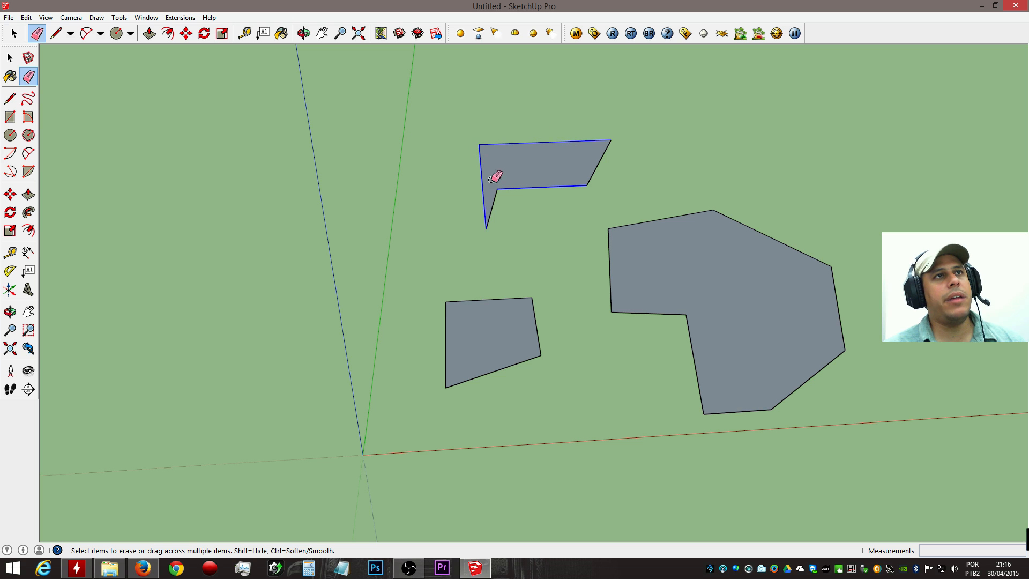
pyautogui.moveTo(485, 204); pyautogui.dragTo(488, 204)
pyautogui.hotkey('ctrl', 'z')
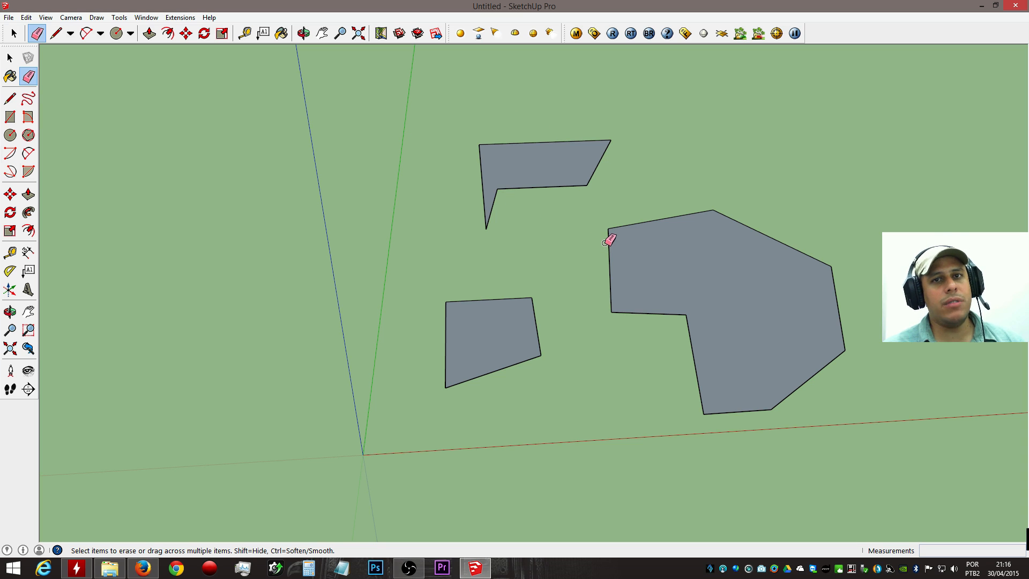
# Extrude the five-sided face upward by about 0.75 m with Push/Pull.
pyautogui.press('p')
pyautogui.moveTo(520, 177); pyautogui.dragTo(552, 91)
pyautogui.moveTo(552, 92); pyautogui.dragTo(367, 85, button='middle')
pyautogui.scroll(5, 675, 133)
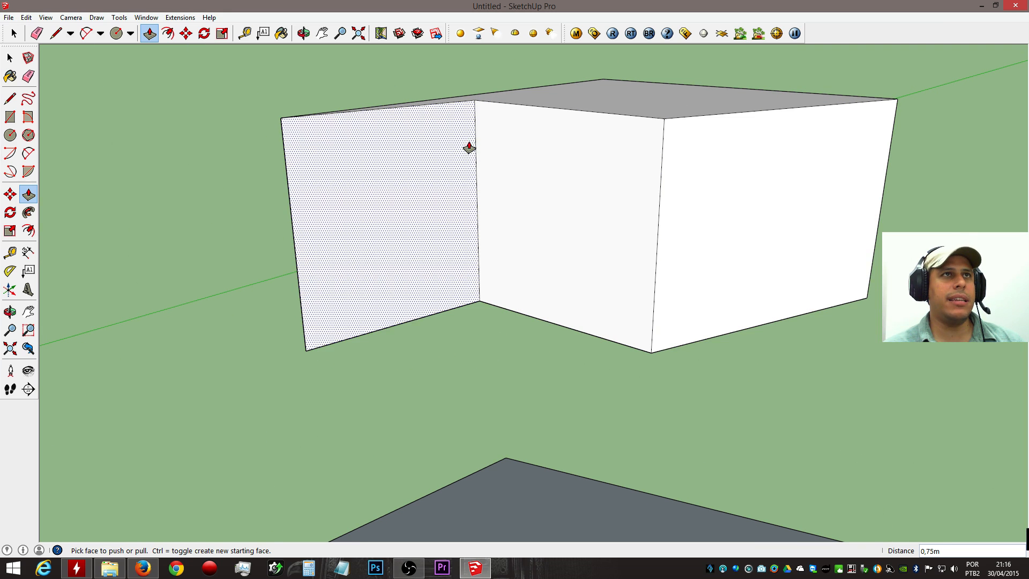
pyautogui.press('e')
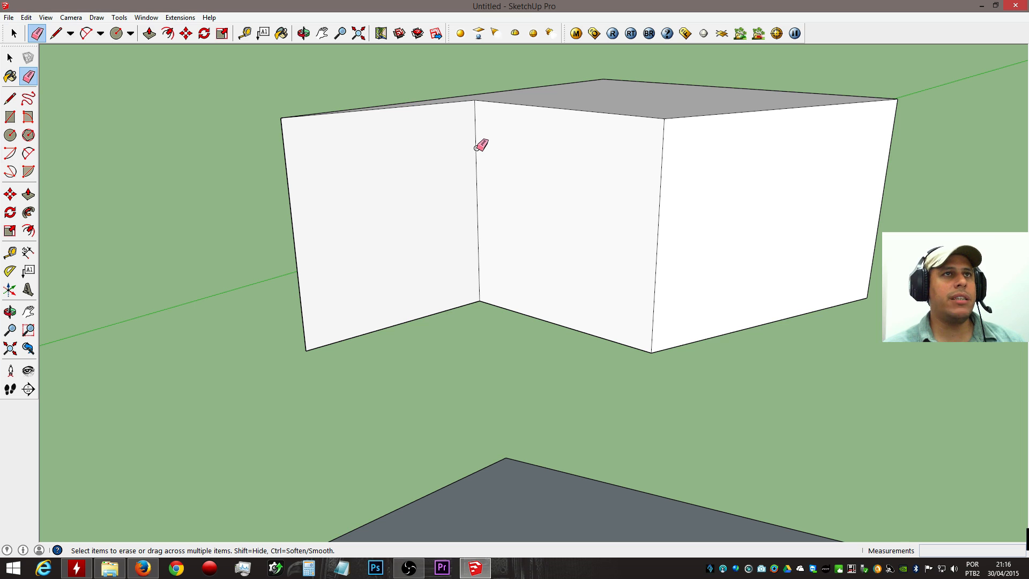
pyautogui.moveTo(481, 145)
pyautogui.mouseDown(button='middle')
pyautogui.moveTo(747, 257)
pyautogui.moveTo(780, 213)
pyautogui.moveTo(684, 209)
pyautogui.mouseUp(button='middle')
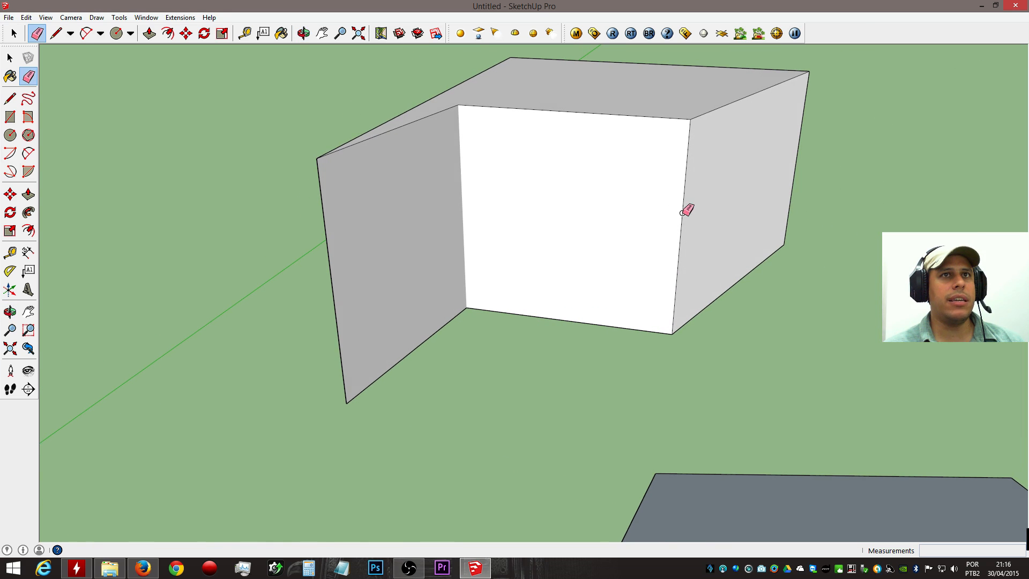
pyautogui.click(15, 34)
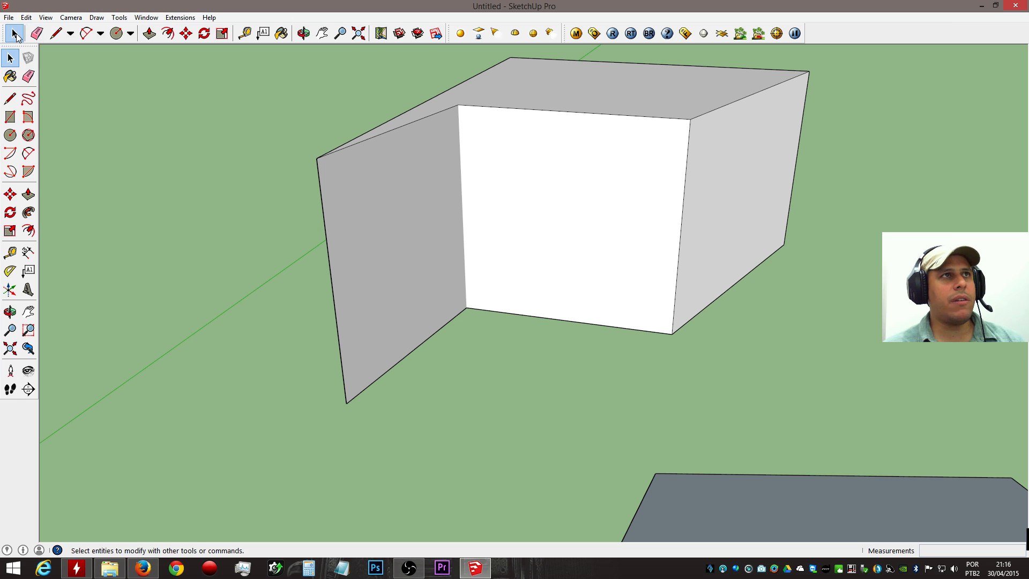
# Hide the vertical edge between the extruded solid's white front face and the adjoining right side face.
pyautogui.rightClick(684, 176)
pyautogui.rightClick(687, 168)
pyautogui.rightClick(689, 171)
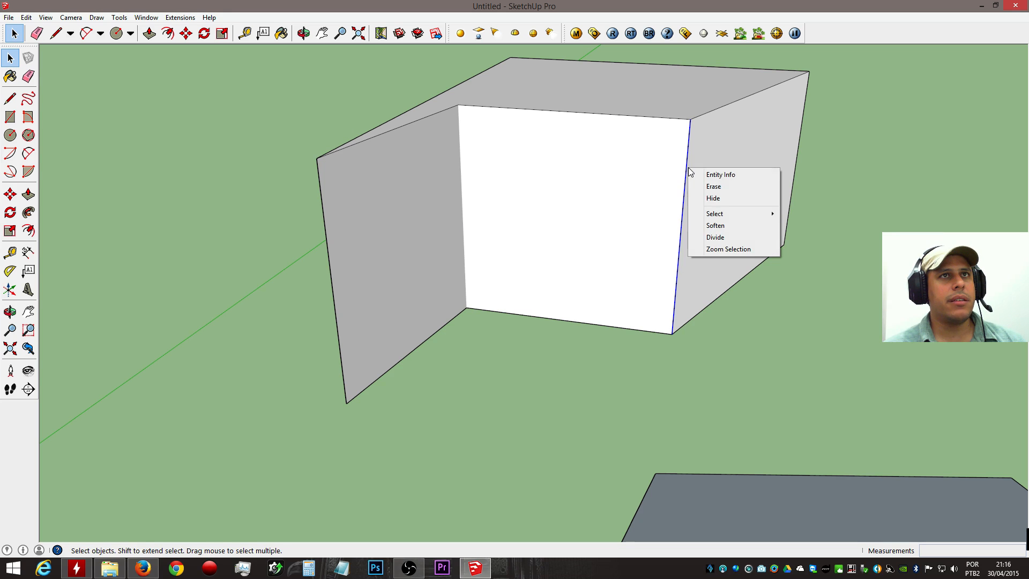
pyautogui.click(698, 199)
pyautogui.moveTo(767, 257); pyautogui.dragTo(857, 227, button='middle')
pyautogui.moveTo(683, 249); pyautogui.dragTo(696, 200, button='middle')
pyautogui.moveTo(695, 284); pyautogui.dragTo(677, 228, button='middle')
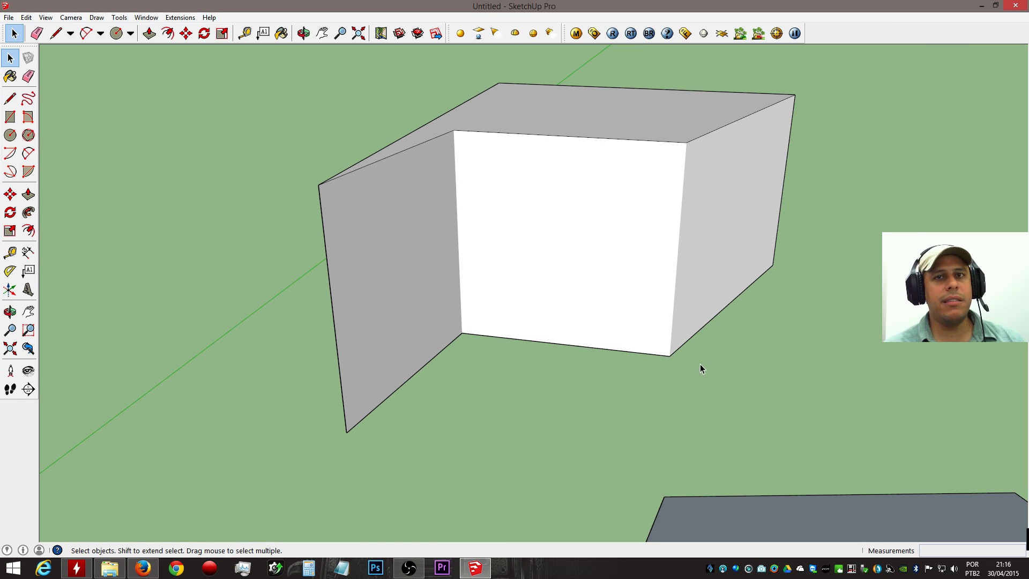
# Turn on the display of hidden geometry.
pyautogui.click(47, 18)
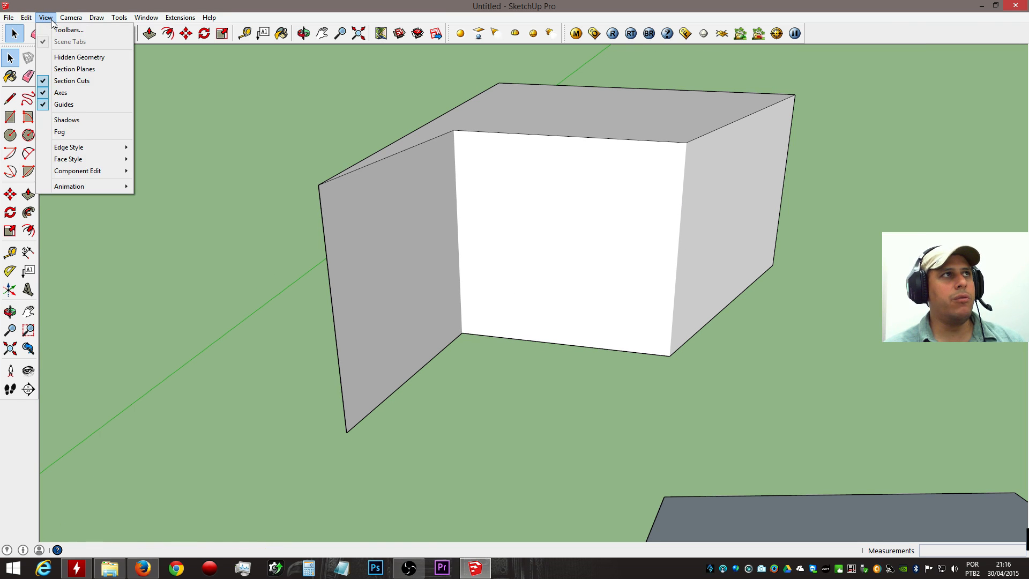
pyautogui.click(68, 60)
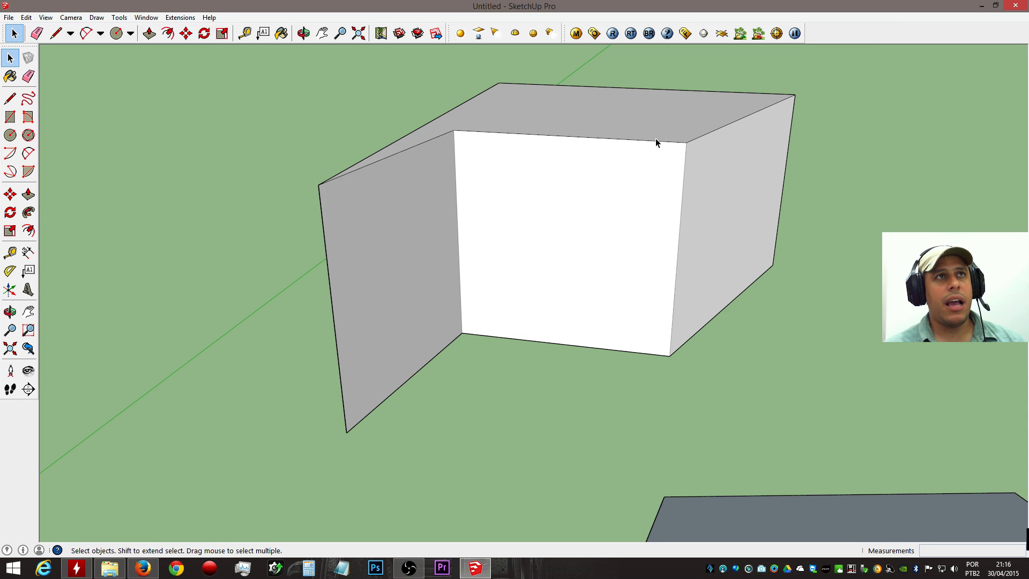
pyautogui.scroll(2, 655, 140)
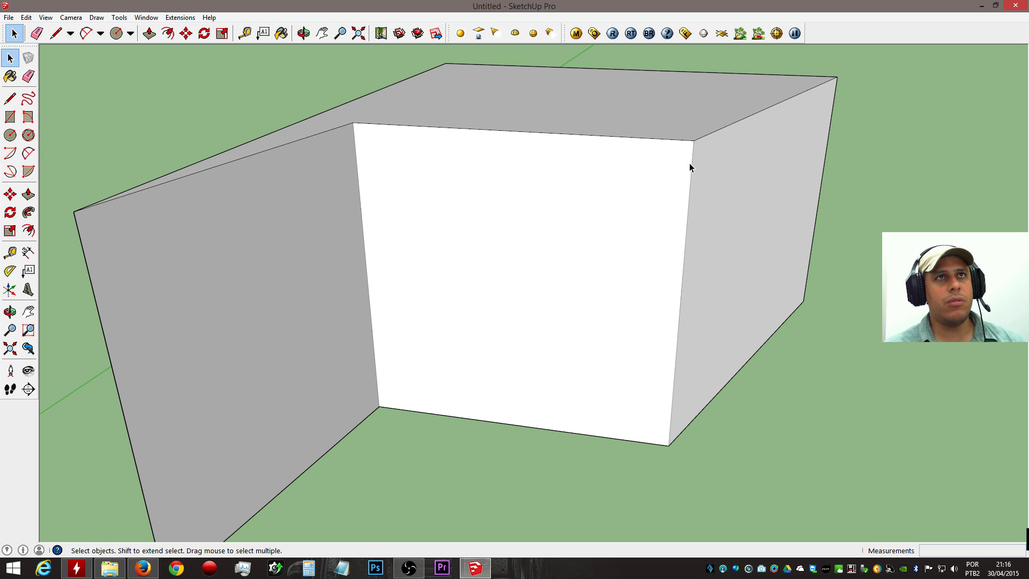
# Unhide both vertical edges bordering the solid's white front face and turn off the display of hidden geometry.
pyautogui.rightClick(693, 168)
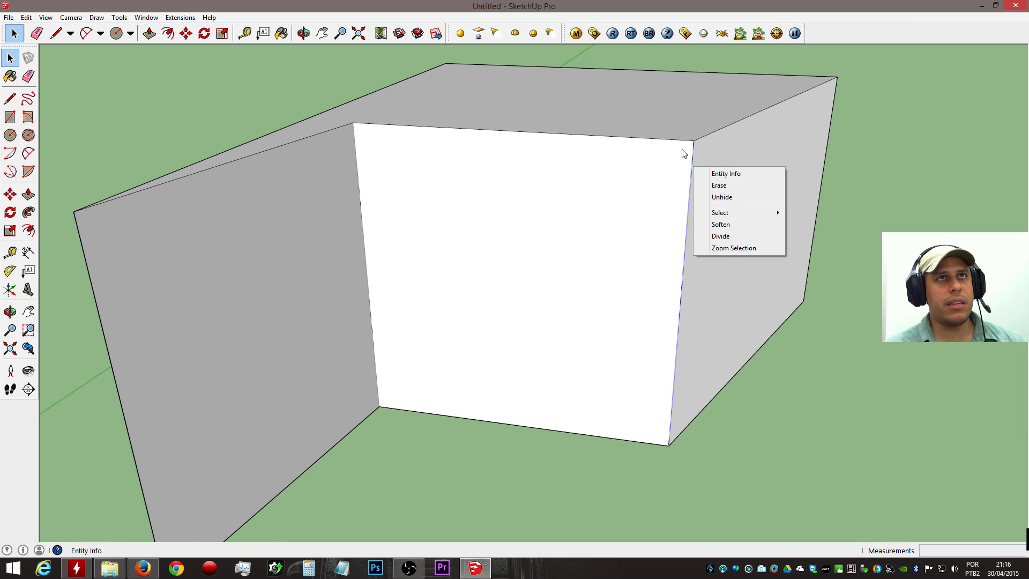
pyautogui.click(723, 197)
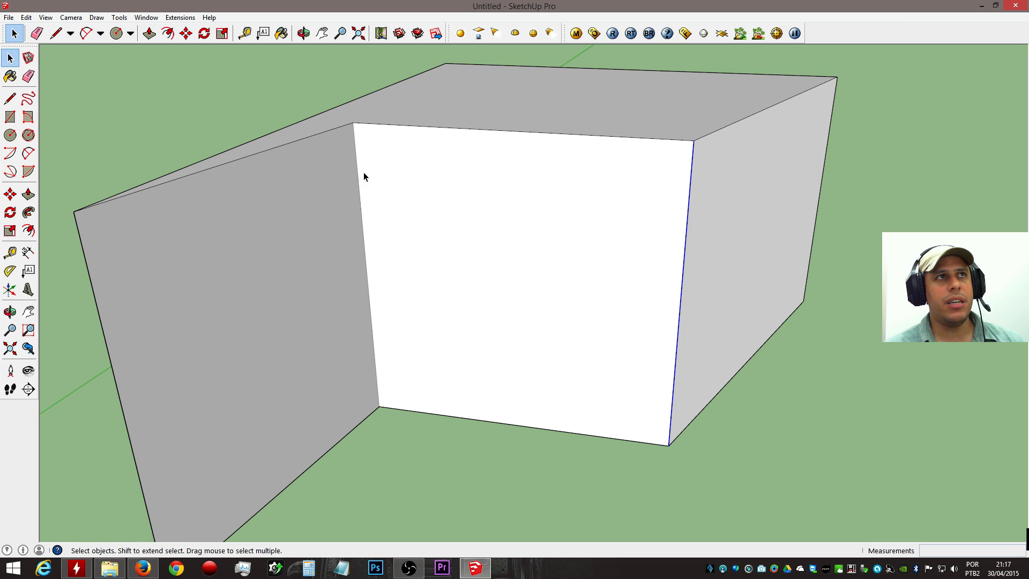
pyautogui.rightClick(357, 159)
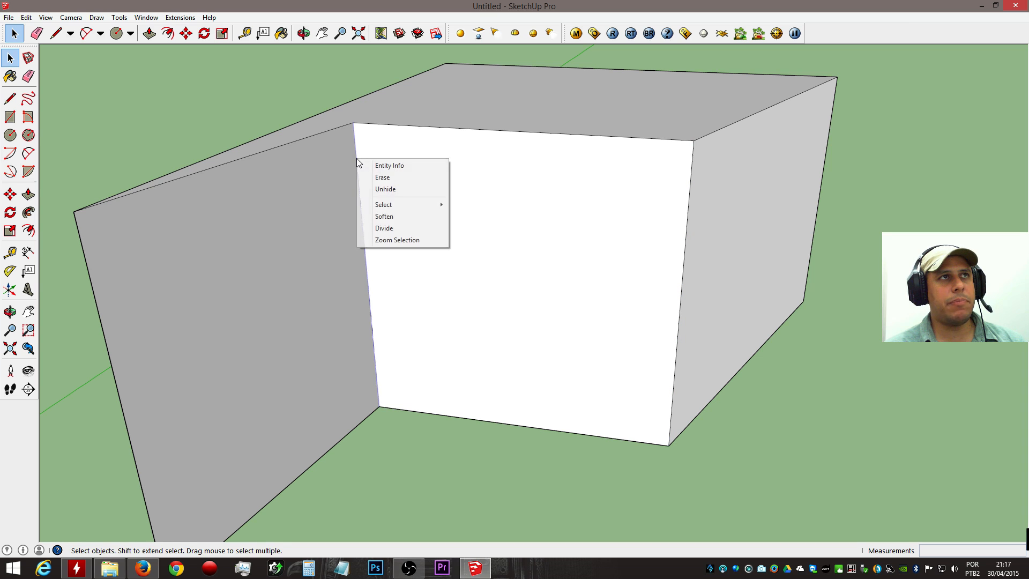
pyautogui.click(388, 185)
pyautogui.click(263, 104)
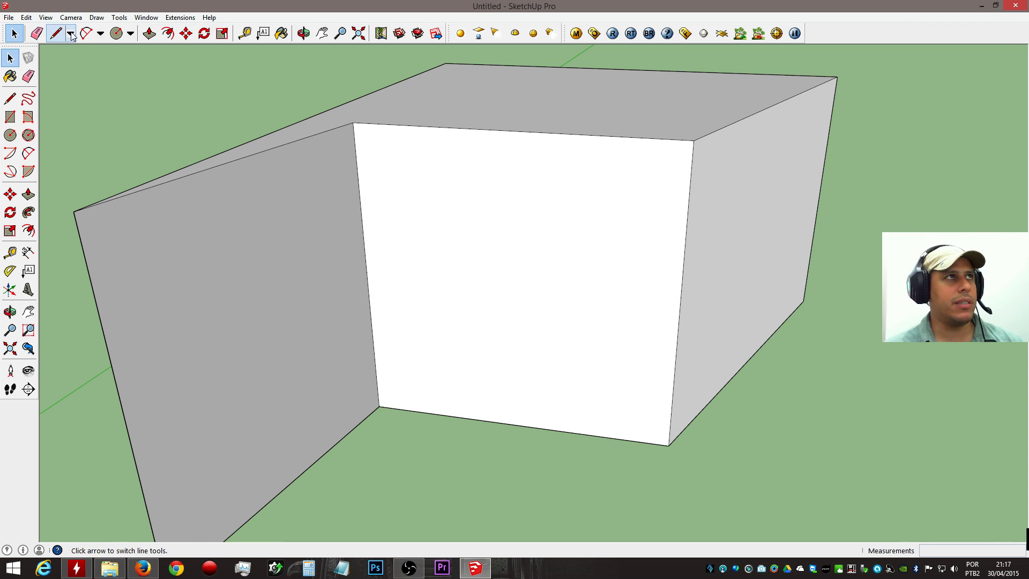
pyautogui.click(45, 17)
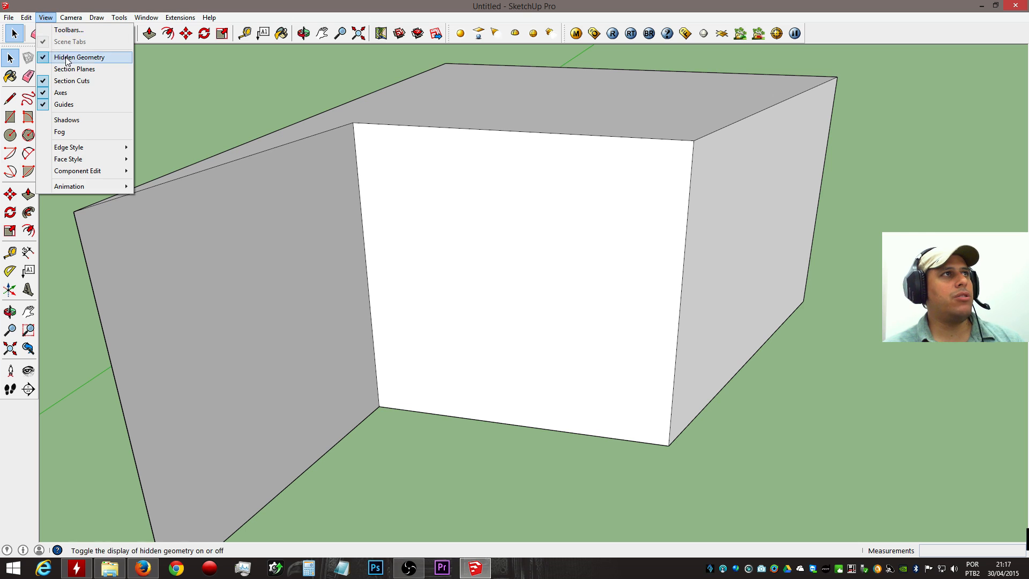
pyautogui.click(70, 57)
# Soften the vertical edge between the solid's white front face and the adjoining right side face with the Eraser.
pyautogui.moveTo(545, 166); pyautogui.dragTo(608, 191, button='middle')
pyautogui.press('e')
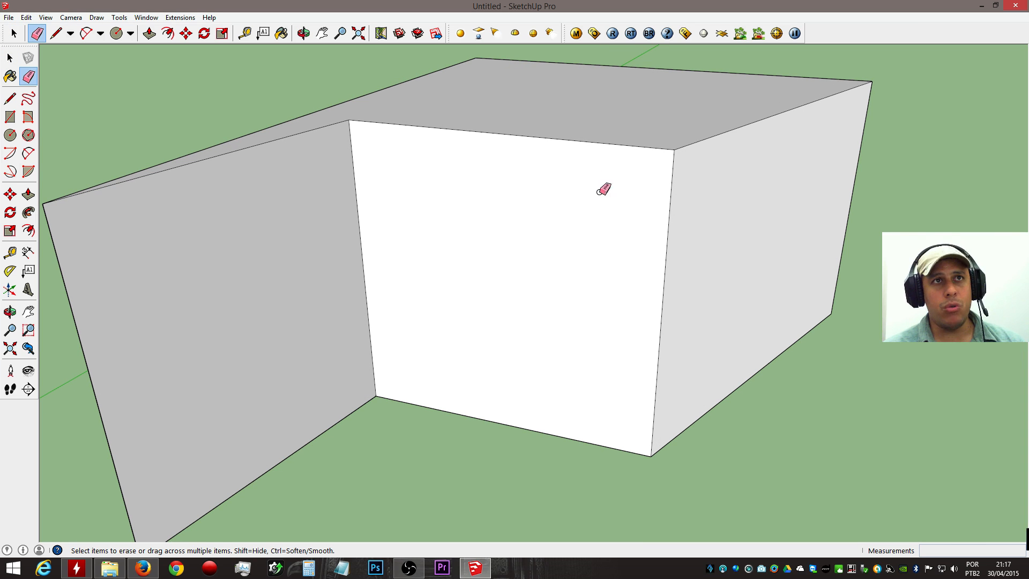
pyautogui.keyDown('ctrl'); pyautogui.moveTo(659, 224); pyautogui.dragTo(677, 224); pyautogui.keyUp('ctrl')
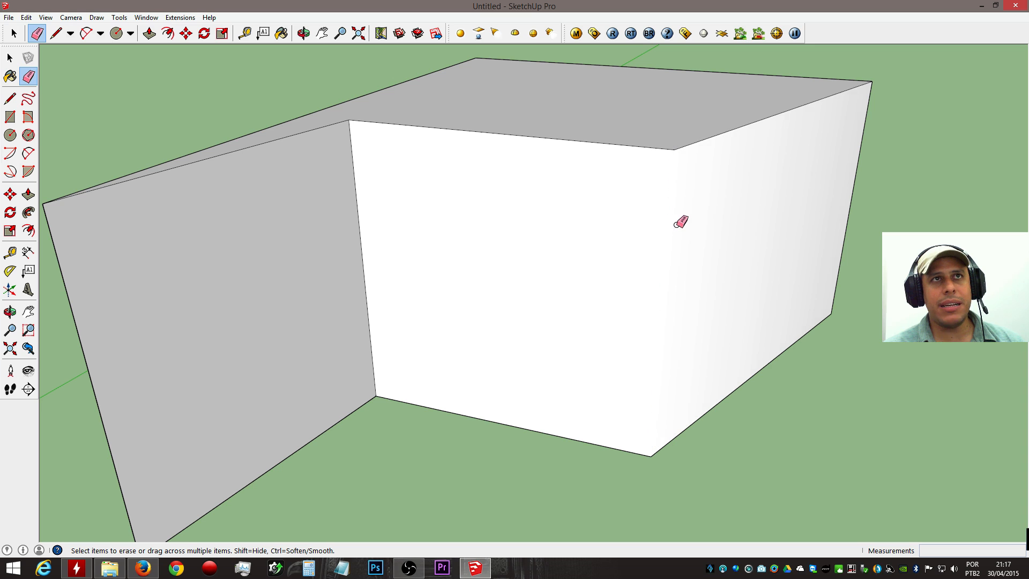
pyautogui.moveTo(687, 243)
pyautogui.mouseDown(button='middle')
pyautogui.moveTo(455, 211)
pyautogui.moveTo(552, 188)
pyautogui.moveTo(730, 241)
pyautogui.moveTo(827, 295)
pyautogui.moveTo(715, 230)
pyautogui.moveTo(376, 168)
pyautogui.moveTo(764, 263)
pyautogui.mouseUp(button='middle')
# Draw a circle on the ground to the right of the solid and Push/Pull it into a cylinder about 1.15 m tall.
pyautogui.scroll(-6, 622, 215)
pyautogui.moveTo(628, 221)
pyautogui.mouseDown(button='middle')
pyautogui.moveTo(566, 274)
pyautogui.moveTo(606, 271)
pyautogui.mouseUp(button='middle')
pyautogui.press('c')
pyautogui.click(790, 295)
pyautogui.click(842, 305)
pyautogui.press('p')
pyautogui.moveTo(814, 298); pyautogui.dragTo(857, 161)
pyautogui.moveTo(859, 246); pyautogui.dragTo(724, 292, button='middle')
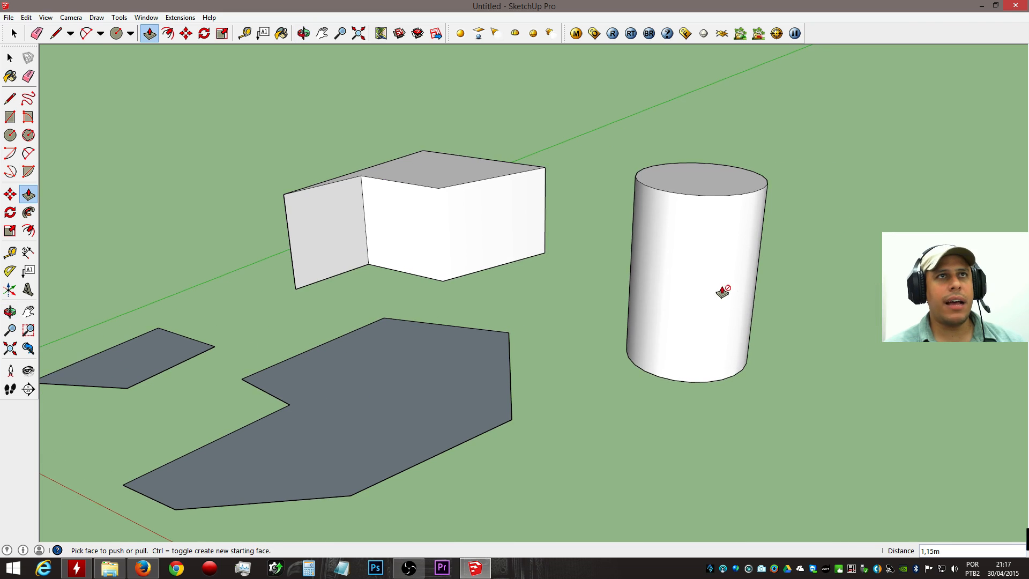
# Draw a second circle of about 0.48 m radius on the ground in front of the cylinder.
pyautogui.moveTo(678, 345); pyautogui.dragTo(664, 250, button='middle')
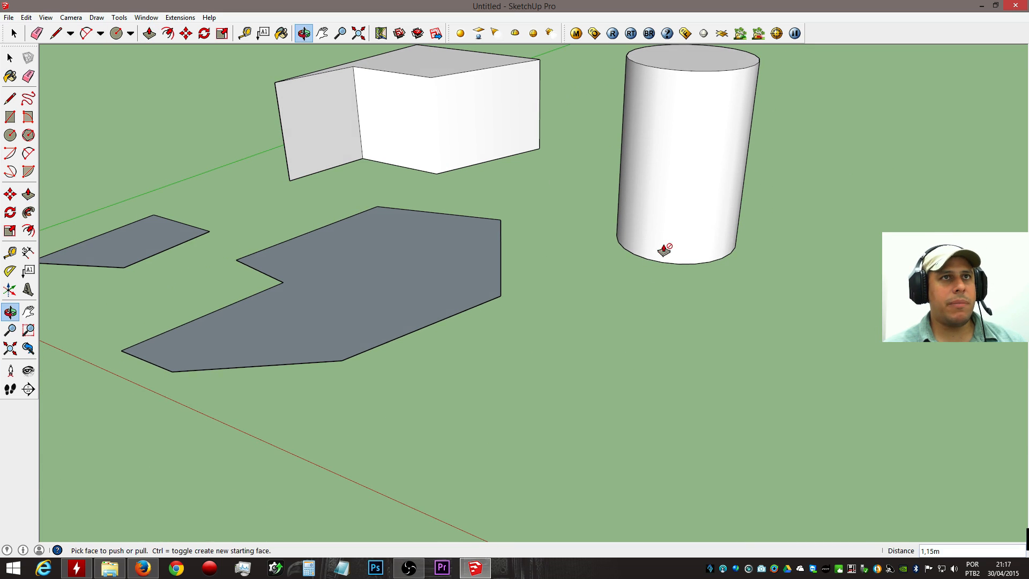
pyautogui.press('c')
pyautogui.click(594, 382)
pyautogui.click(691, 406)
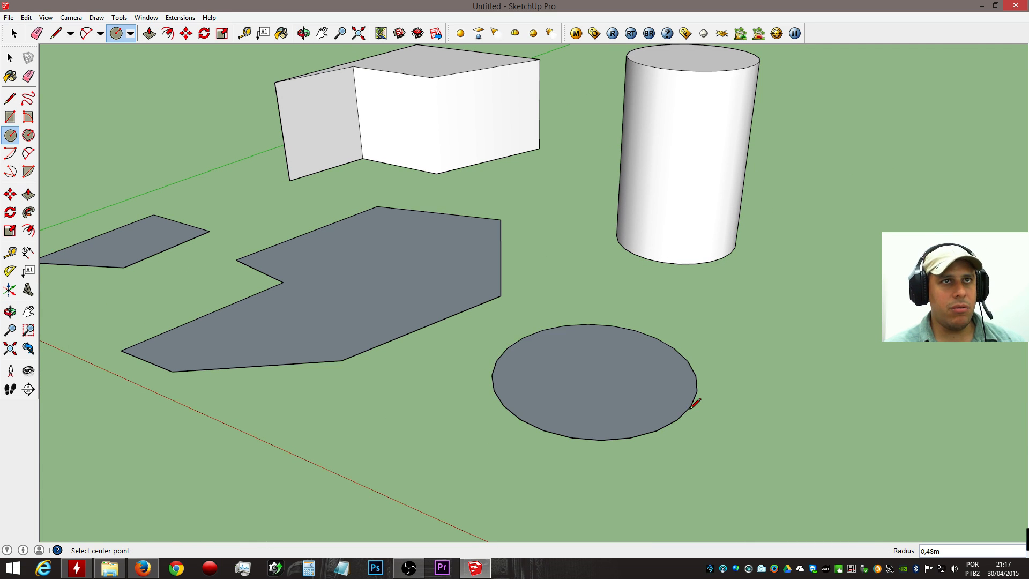
# Explode the second circle's curve and Push/Pull its face up into a faceted cylinder.
pyautogui.press('space')
pyautogui.rightClick(689, 411)
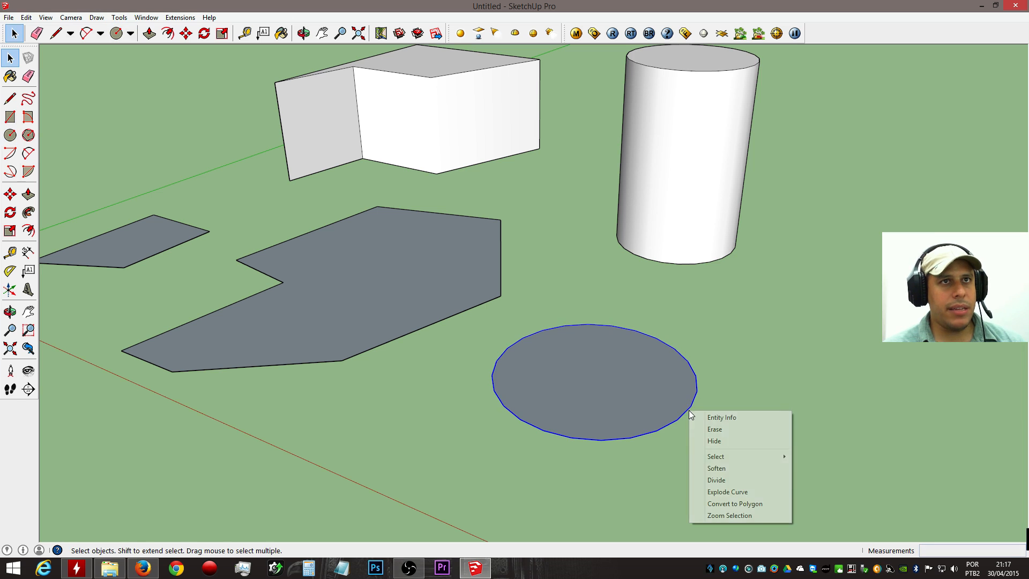
pyautogui.click(728, 492)
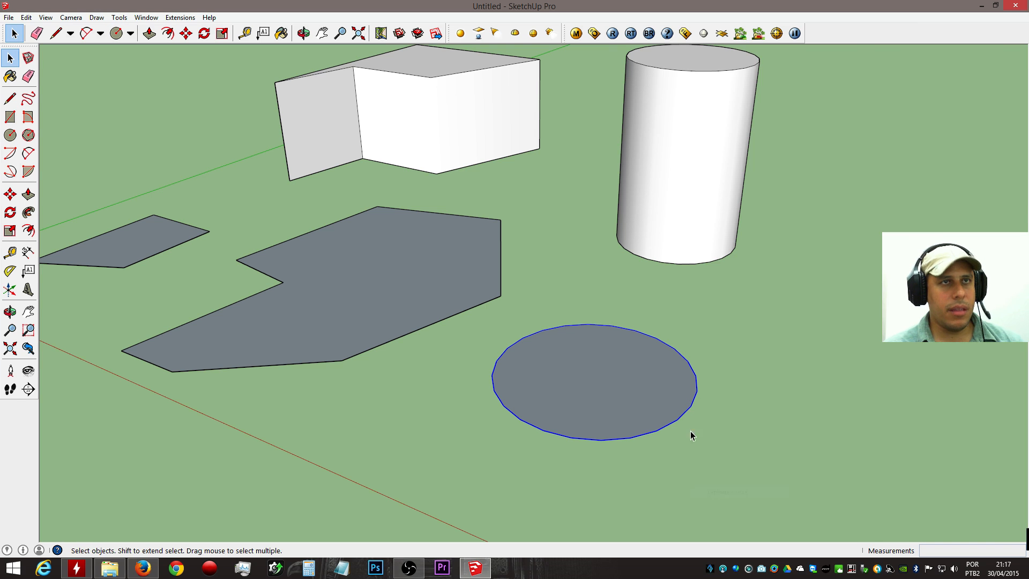
pyautogui.press('p')
pyautogui.moveTo(627, 395)
pyautogui.mouseDown()
pyautogui.moveTo(765, 301)
pyautogui.moveTo(839, 168)
pyautogui.moveTo(743, 79)
pyautogui.mouseUp()
# Hide the vertical edges all around the faceted cylinder with the Eraser.
pyautogui.moveTo(793, 225)
pyautogui.mouseDown(button='middle')
pyautogui.moveTo(604, 168)
pyautogui.moveTo(496, 201)
pyautogui.mouseUp(button='middle')
pyautogui.press('e')
pyautogui.keyDown('ctrl'); pyautogui.moveTo(511, 201); pyautogui.dragTo(621, 192); pyautogui.keyUp('ctrl')
pyautogui.moveTo(527, 210)
pyautogui.keyDown('ctrl'); pyautogui.mouseDown()
pyautogui.moveTo(478, 211)
pyautogui.moveTo(425, 193)
pyautogui.moveTo(451, 193)
pyautogui.mouseUp(); pyautogui.keyUp('ctrl')
pyautogui.moveTo(450, 193); pyautogui.dragTo(677, 211, button='middle')
pyautogui.keyDown('ctrl'); pyautogui.moveTo(563, 214); pyautogui.dragTo(499, 190); pyautogui.keyUp('ctrl')
pyautogui.moveTo(503, 189); pyautogui.dragTo(788, 234, button='middle')
pyautogui.keyDown('ctrl'); pyautogui.moveTo(677, 214); pyautogui.dragTo(581, 184); pyautogui.keyUp('ctrl')
pyautogui.moveTo(581, 184)
pyautogui.mouseDown(button='middle')
pyautogui.moveTo(747, 214)
pyautogui.moveTo(703, 202)
pyautogui.mouseUp(button='middle')
pyautogui.keyDown('ctrl'); pyautogui.moveTo(703, 202); pyautogui.dragTo(588, 188); pyautogui.keyUp('ctrl')
pyautogui.moveTo(588, 188)
pyautogui.mouseDown(button='middle')
pyautogui.moveTo(804, 219)
pyautogui.moveTo(588, 166)
pyautogui.mouseUp(button='middle')
pyautogui.keyDown('ctrl'); pyautogui.moveTo(588, 165); pyautogui.dragTo(498, 139); pyautogui.keyUp('ctrl')
pyautogui.moveTo(551, 153); pyautogui.dragTo(771, 181, button='middle')
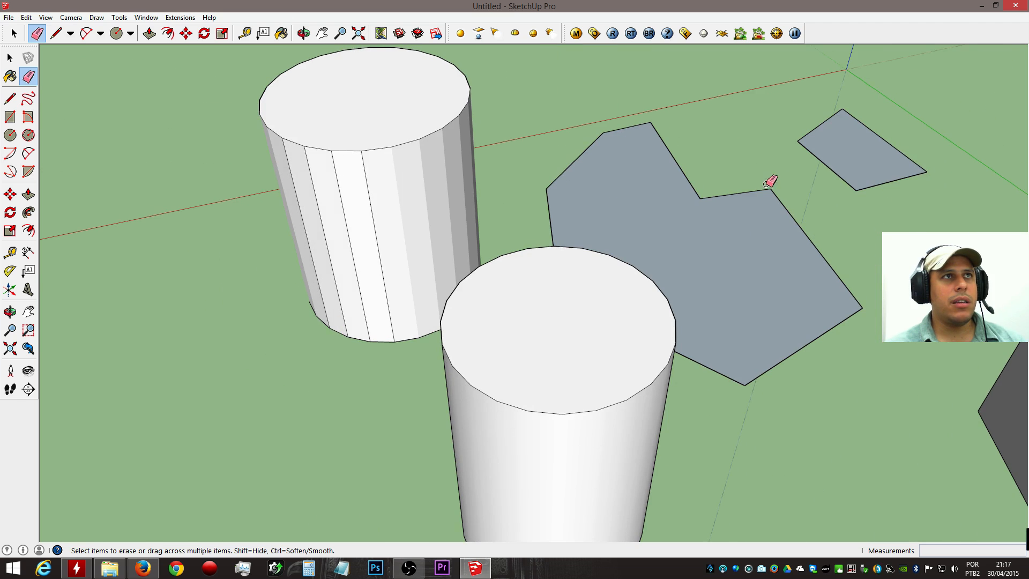
pyautogui.keyDown('ctrl'); pyautogui.moveTo(386, 186); pyautogui.dragTo(294, 179); pyautogui.keyUp('ctrl')
# Compare the side shading of the faceted cylinder with that of the smooth cylinder from several viewpoints.
pyautogui.moveTo(294, 179)
pyautogui.mouseDown(button='middle')
pyautogui.moveTo(475, 152)
pyautogui.moveTo(526, 165)
pyautogui.moveTo(410, 229)
pyautogui.moveTo(610, 210)
pyautogui.mouseUp(button='middle')
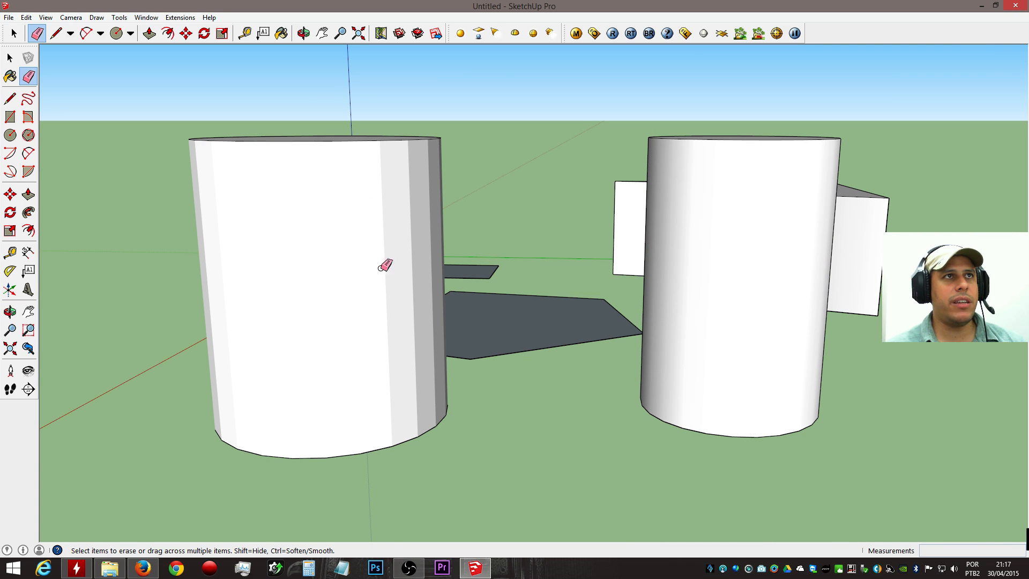
pyautogui.moveTo(720, 254)
pyautogui.mouseDown(button='middle')
pyautogui.moveTo(666, 265)
pyautogui.moveTo(554, 252)
pyautogui.moveTo(707, 259)
pyautogui.mouseUp(button='middle')
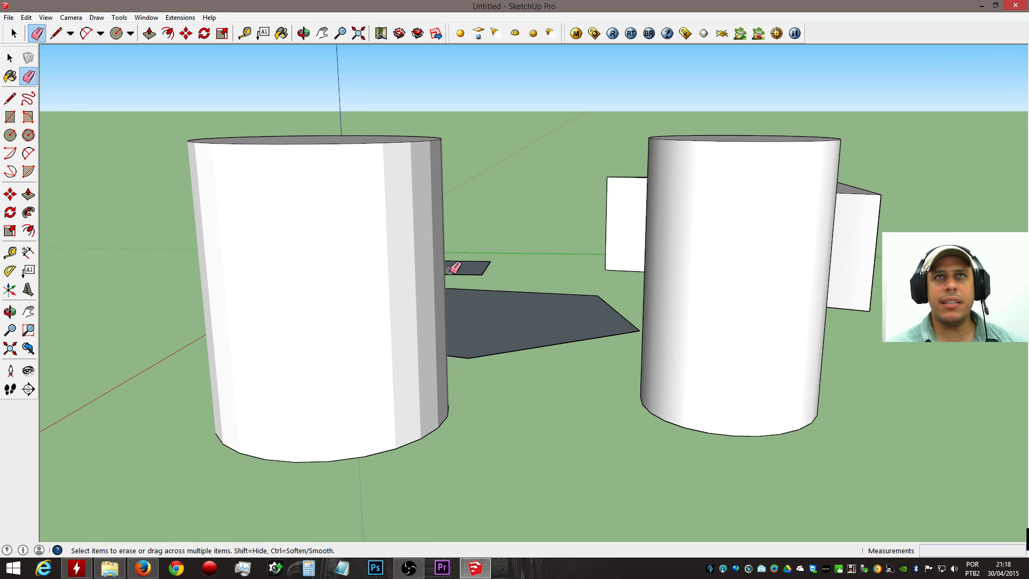
pyautogui.moveTo(437, 241); pyautogui.dragTo(590, 396, button='middle')
pyautogui.press('c')
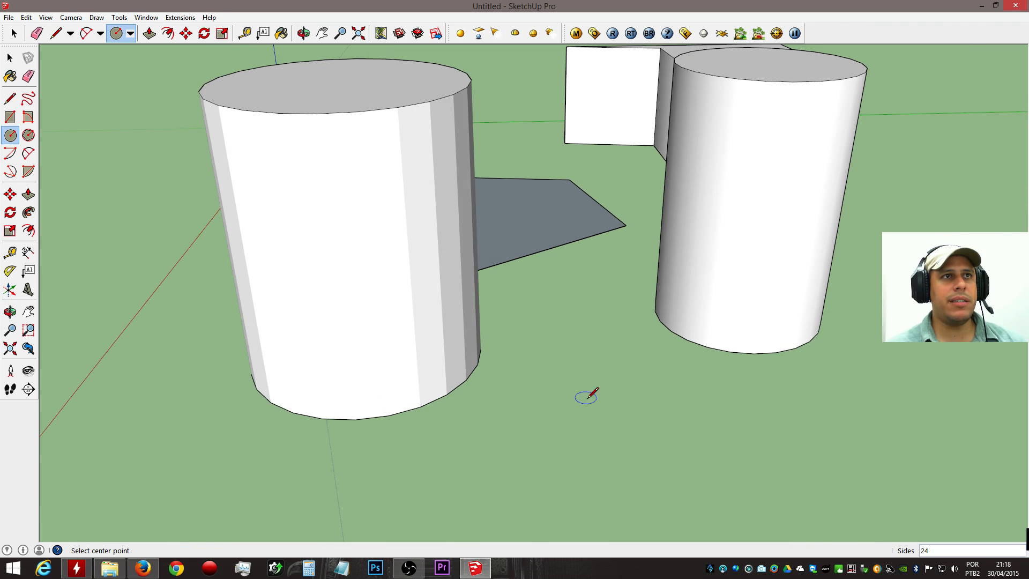
pyautogui.moveTo(868, 443); pyautogui.dragTo(598, 485, button='middle')
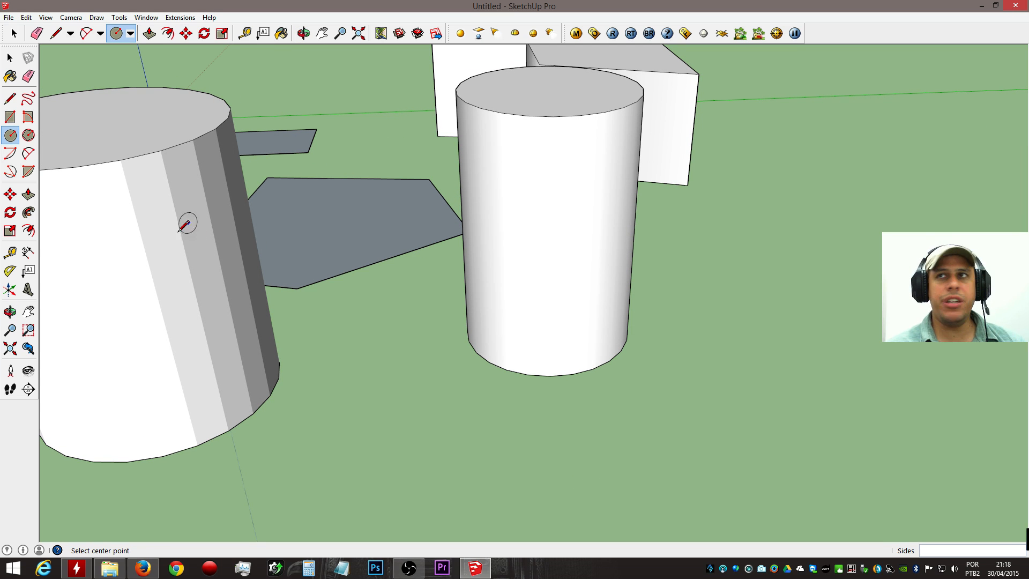
pyautogui.press('space')
pyautogui.moveTo(223, 274); pyautogui.dragTo(846, 440, button='middle')
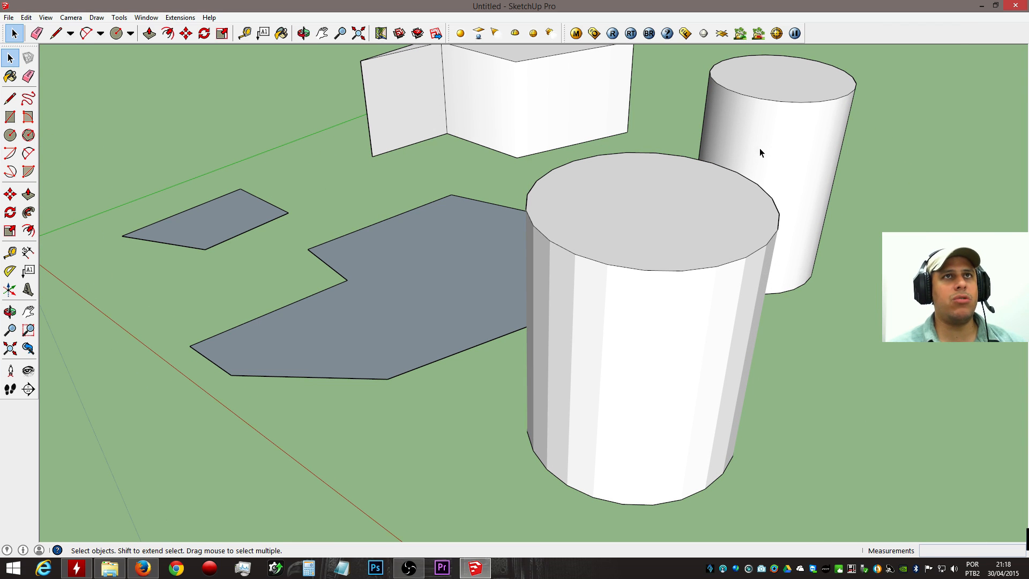
pyautogui.moveTo(651, 324); pyautogui.dragTo(868, 244, button='middle')
pyautogui.press('e')
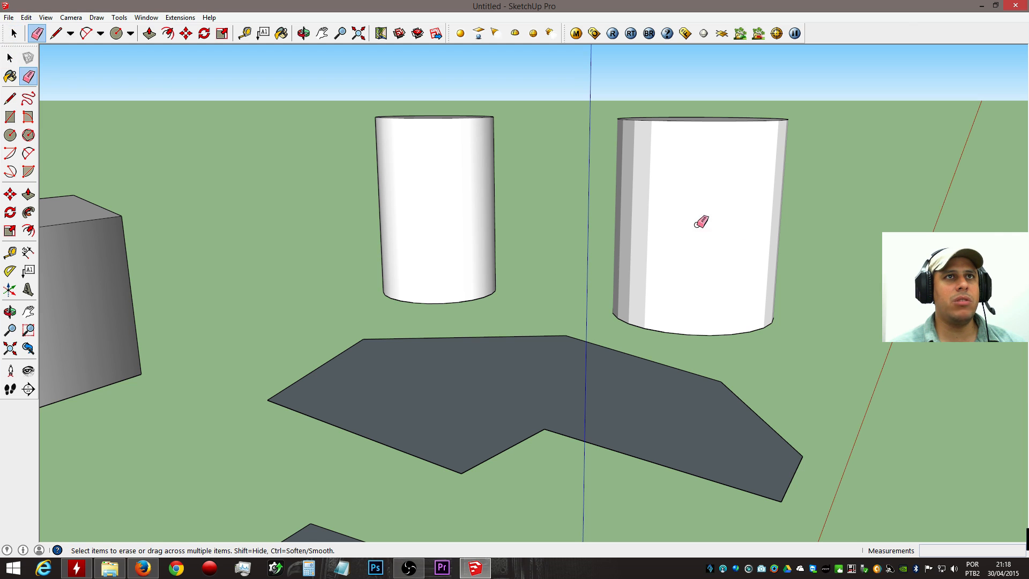
pyautogui.moveTo(759, 209)
pyautogui.mouseDown(button='middle')
pyautogui.moveTo(542, 278)
pyautogui.moveTo(379, 393)
pyautogui.moveTo(490, 361)
pyautogui.moveTo(439, 376)
pyautogui.moveTo(390, 369)
pyautogui.mouseUp(button='middle')
pyautogui.press('space')
pyautogui.scroll(-3, 379, 395)
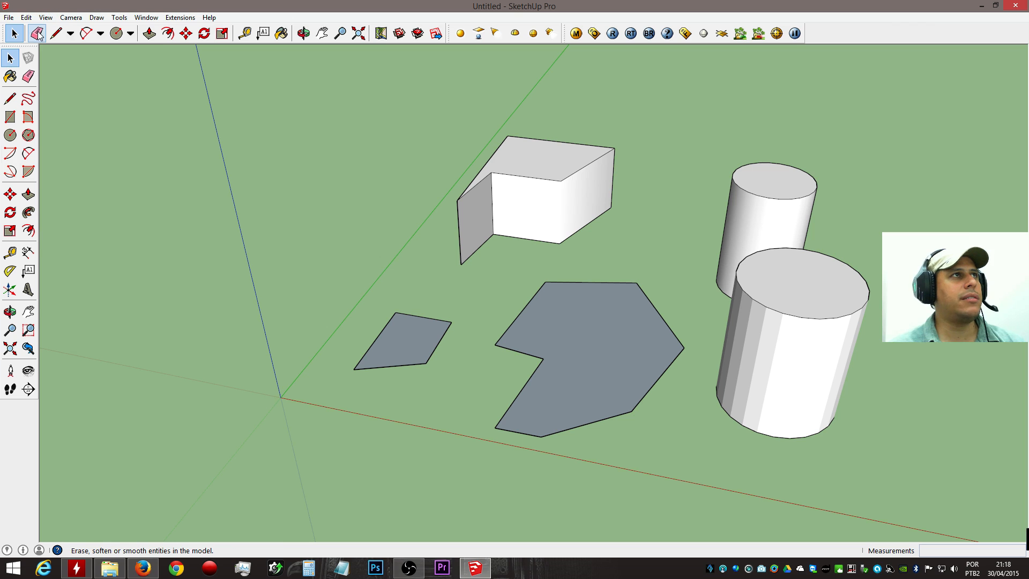
# Erase the upper-left edge of the large flat polygon and redraw it with the Line tool between the open endpoints.
pyautogui.press('e')
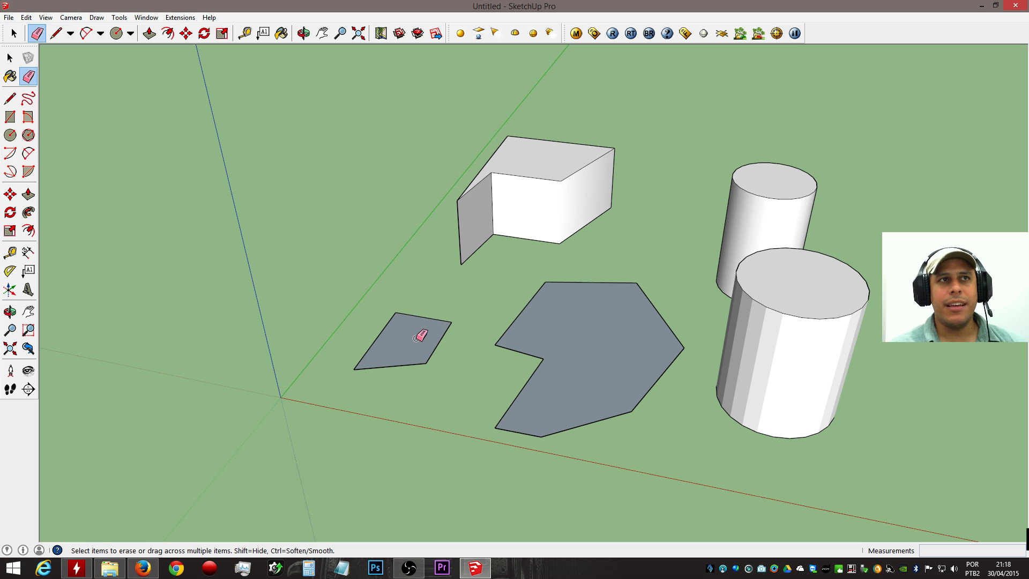
pyautogui.click(526, 304)
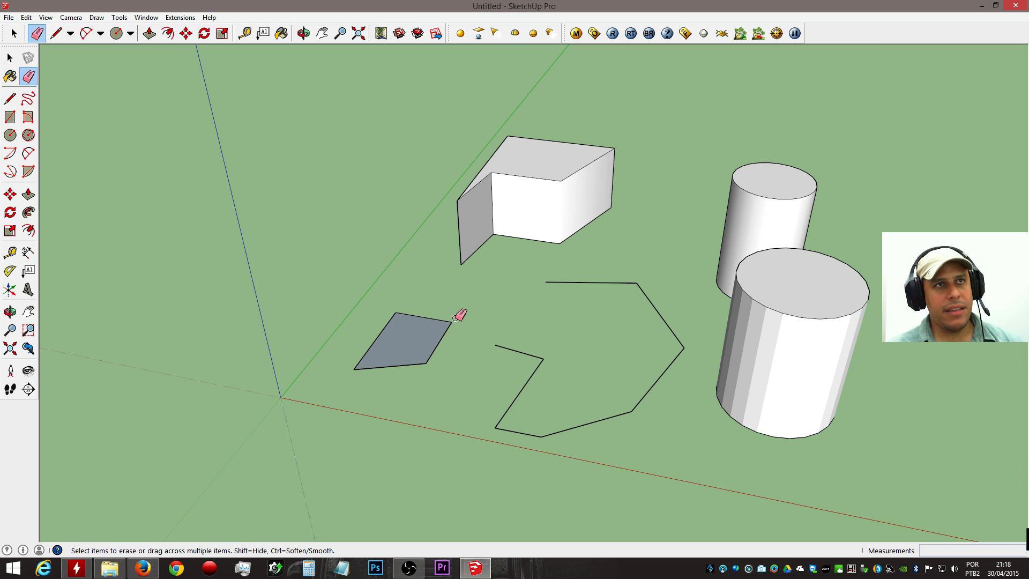
pyautogui.press('l')
pyautogui.click(495, 345)
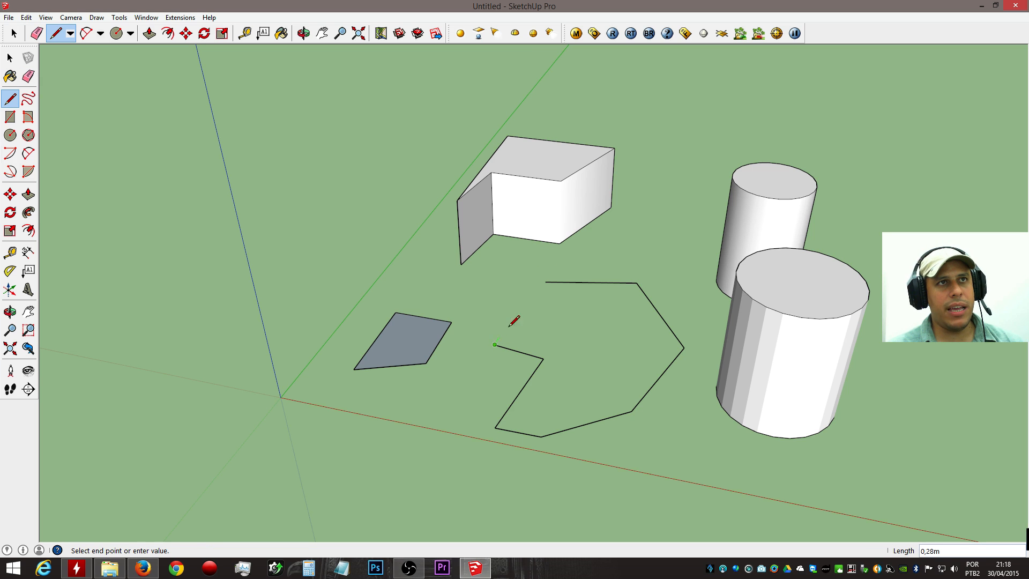
pyautogui.click(545, 282)
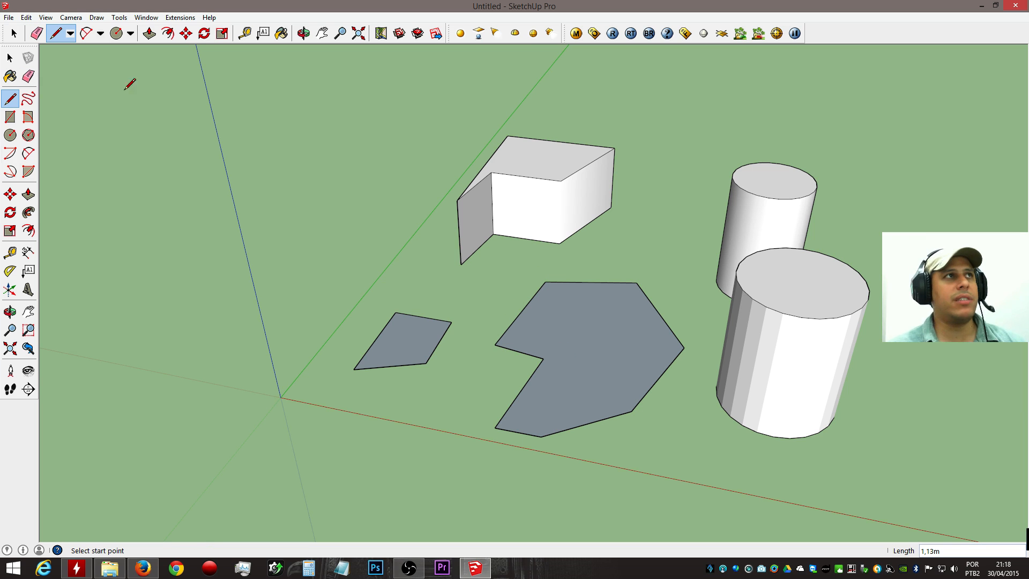
# Delete only the face of the large flat polygon, keeping its boundary edges.
pyautogui.click(14, 34)
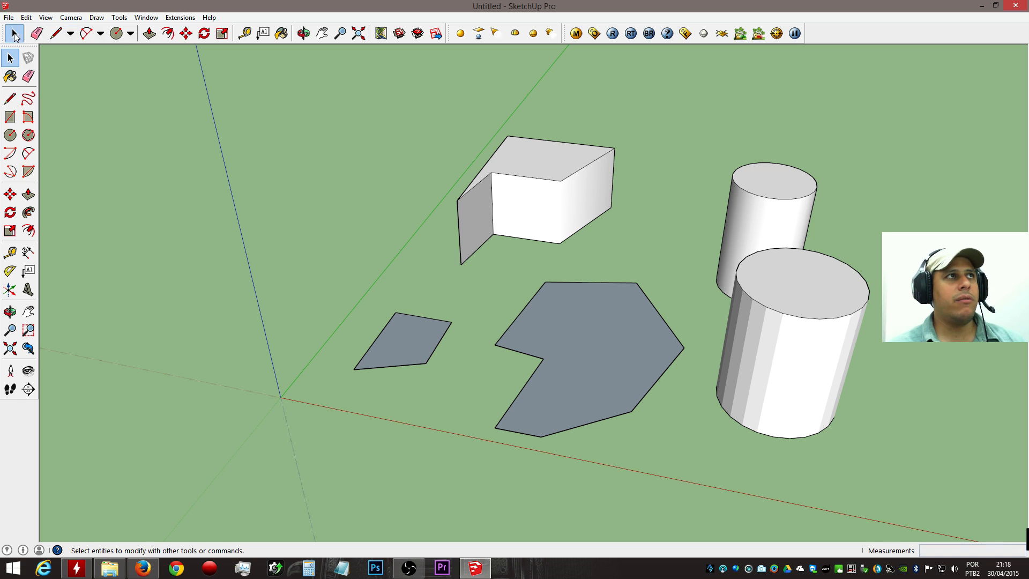
pyautogui.click(586, 330)
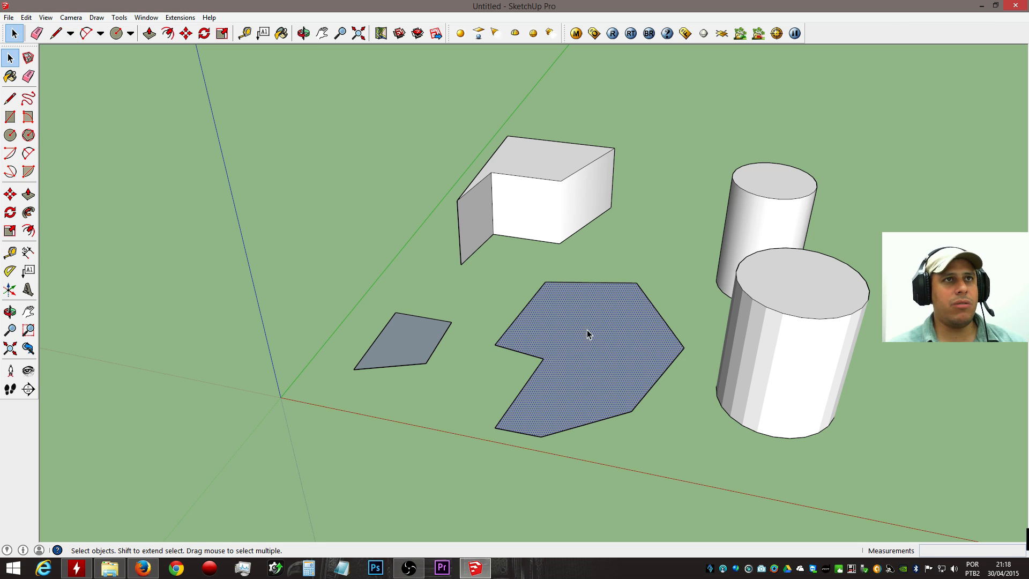
pyautogui.press('Delete')
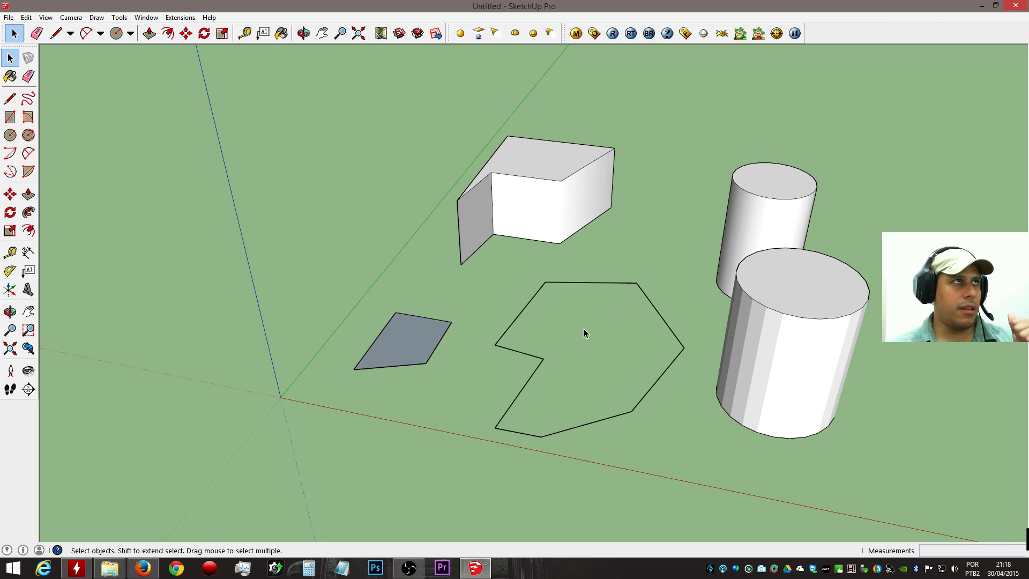
# Delete both cylinders and the extruded solid entirely, leaving the two flat shapes.
pyautogui.tripleClick(767, 306)
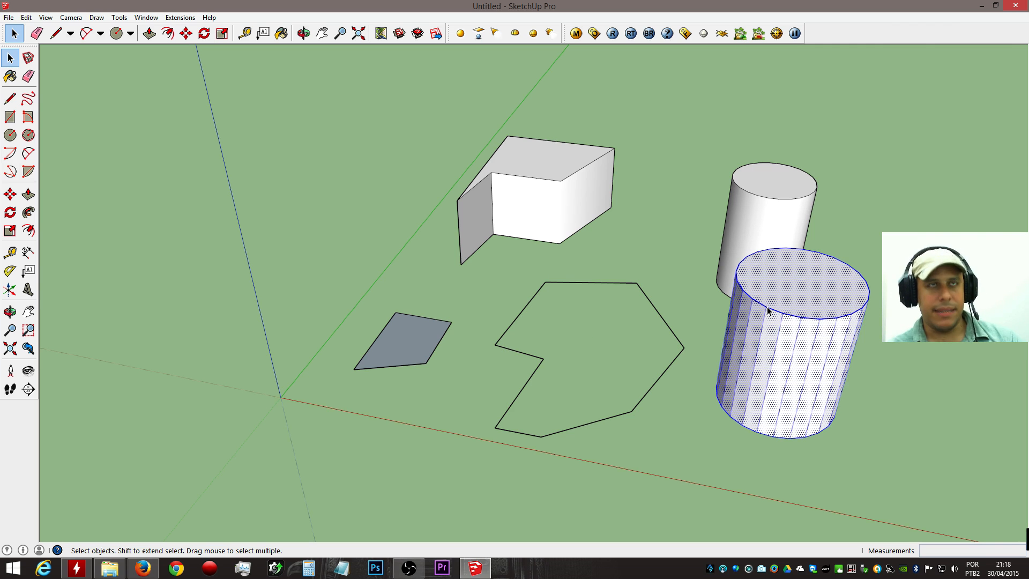
pyautogui.press('Delete')
pyautogui.tripleClick(779, 215)
pyautogui.press('Delete')
pyautogui.tripleClick(528, 175)
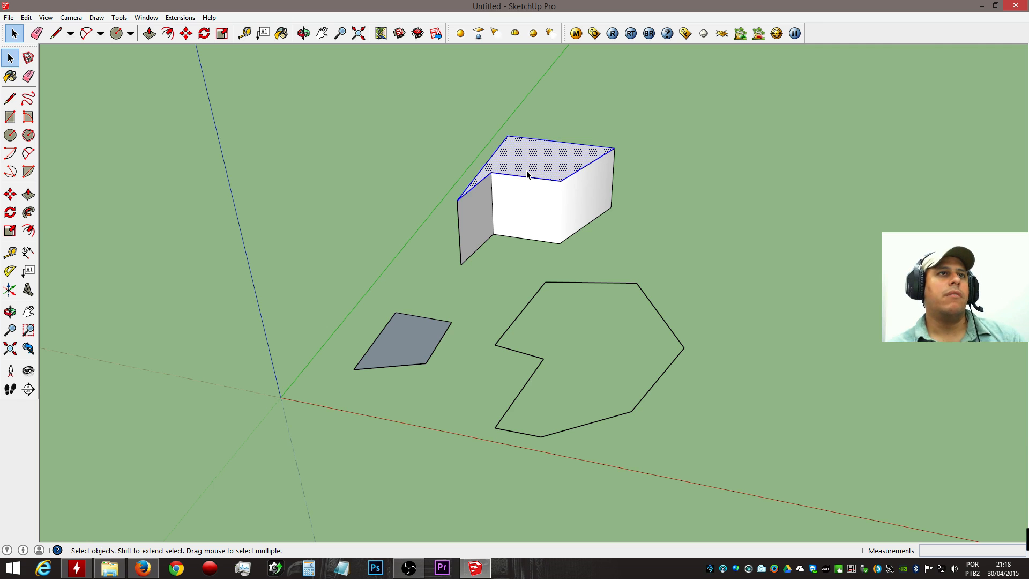
pyautogui.press('Delete')
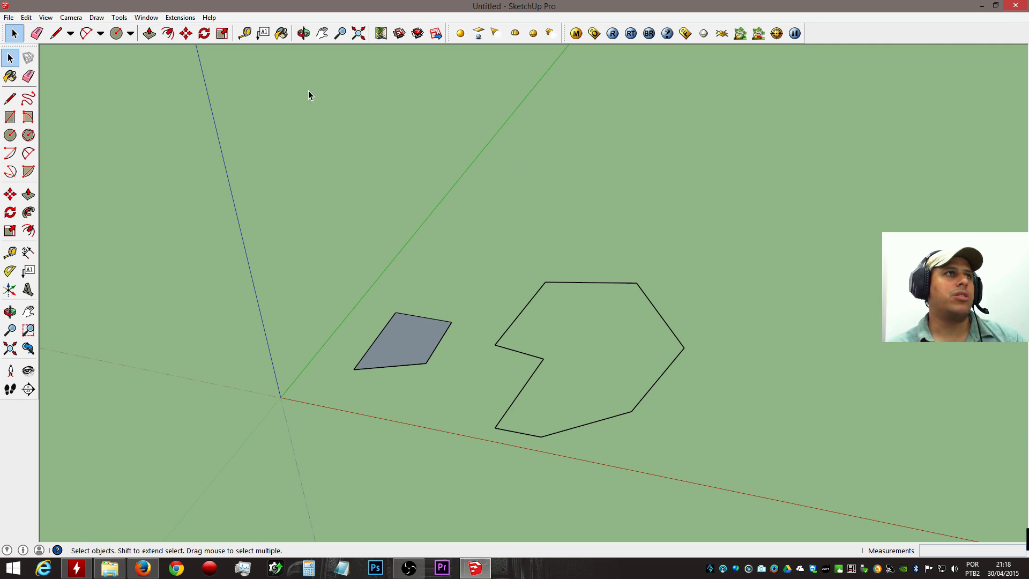
# Draw two opposing arcs between the same endpoints beyond the large polygon outline, the first bulging about 0.53 m, to enclose a lens-shaped face.
pyautogui.click(87, 34)
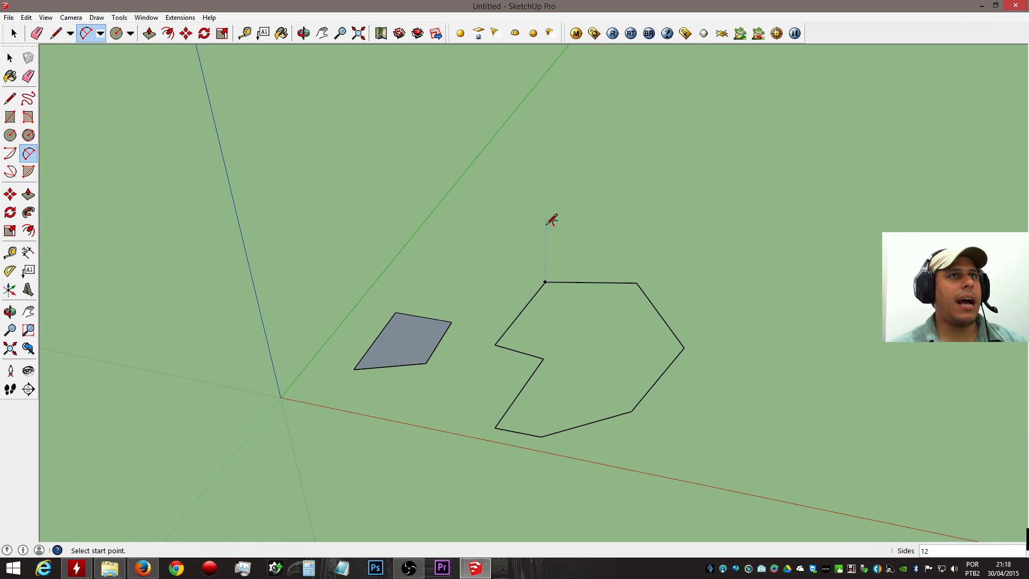
pyautogui.click(435, 216)
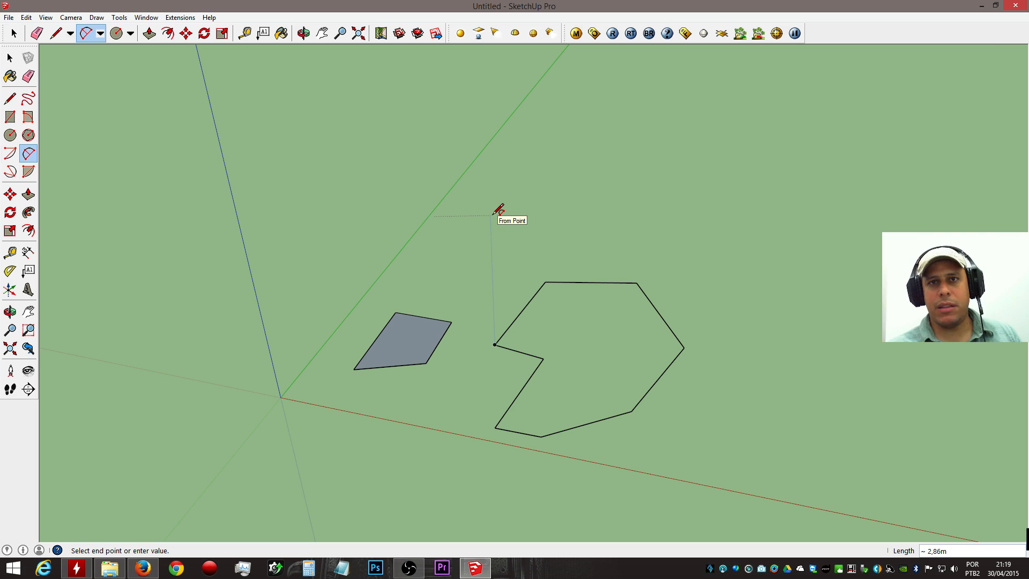
pyautogui.click(589, 237)
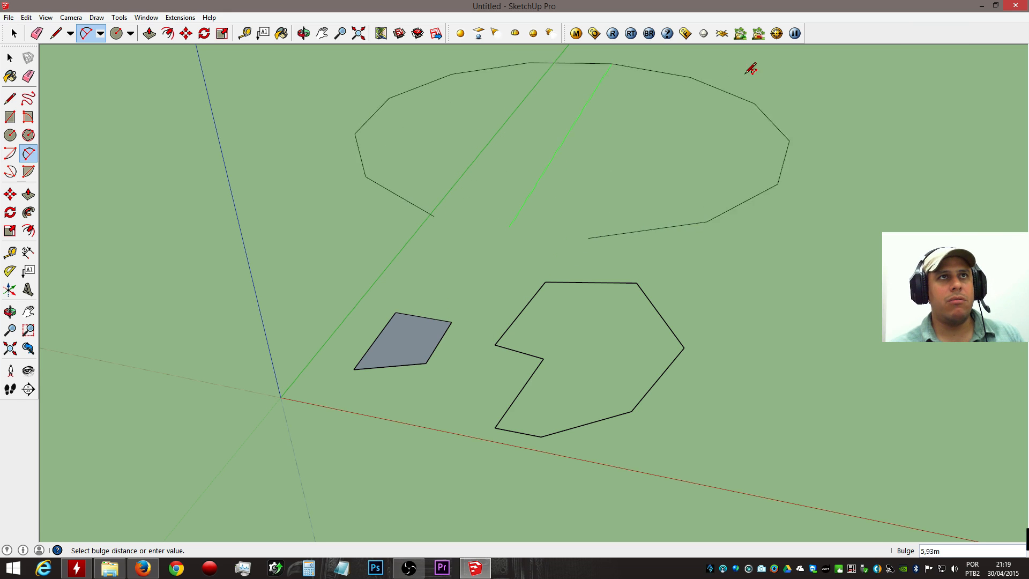
pyautogui.click(583, 206)
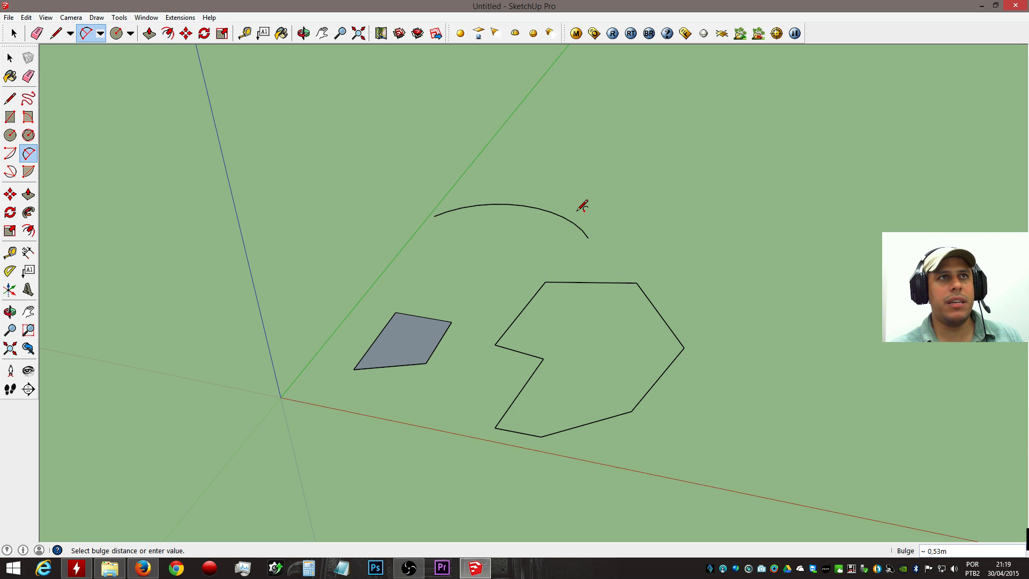
pyautogui.click(588, 237)
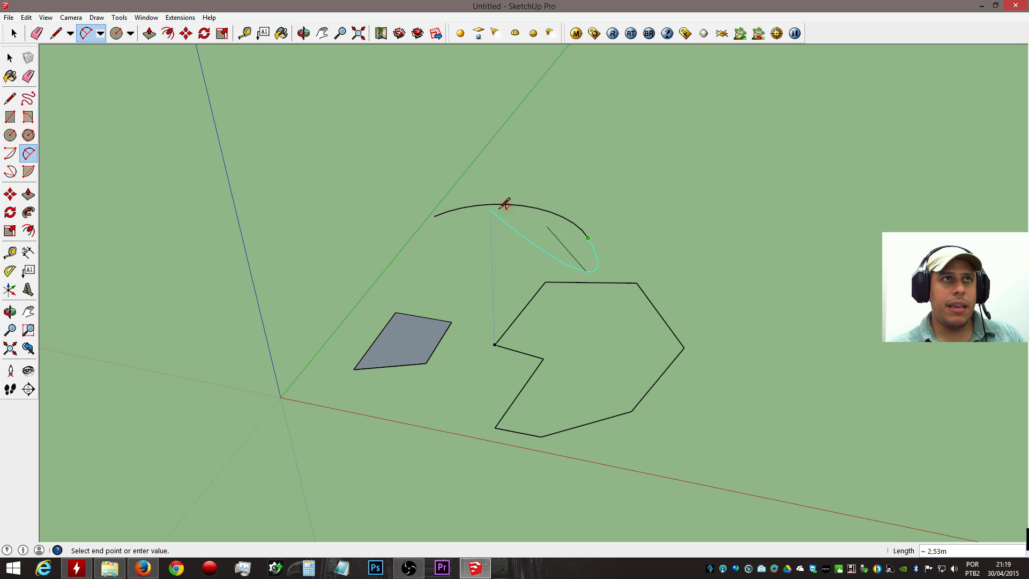
pyautogui.click(435, 216)
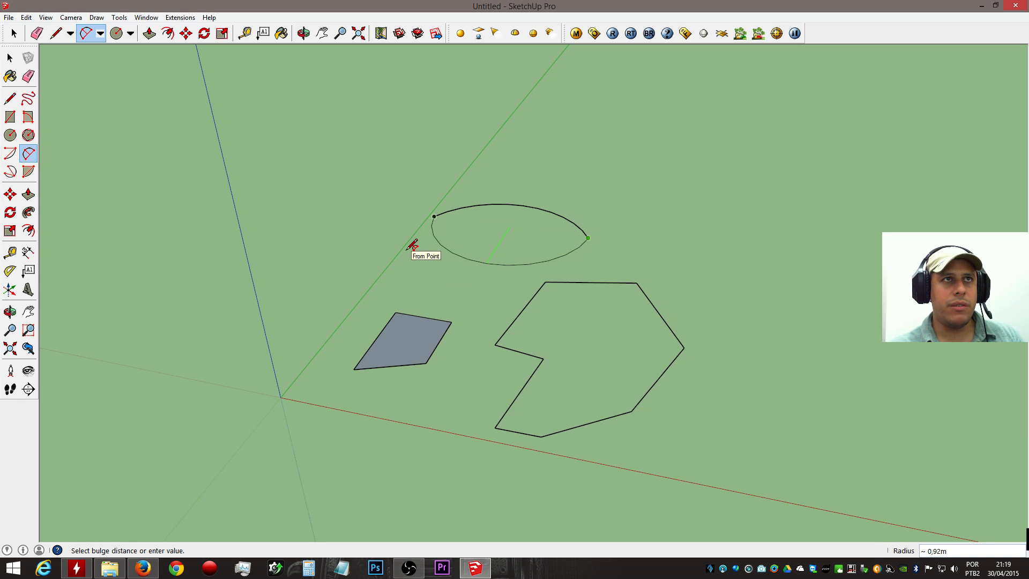
pyautogui.click(408, 249)
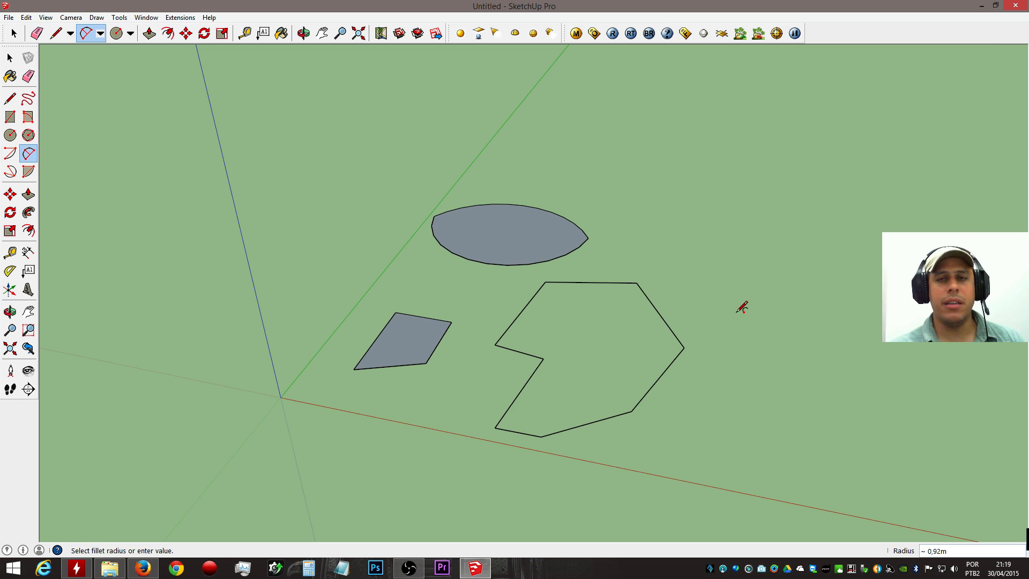
# Draw a separate upright arc beside the large polygon outline, near the red axis side.
pyautogui.click(708, 423)
pyautogui.click(802, 440)
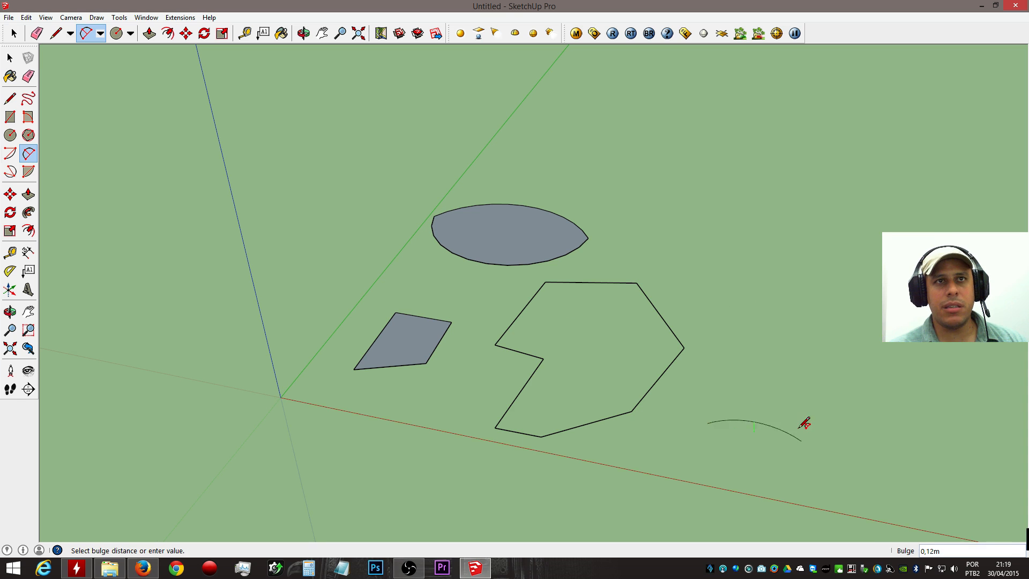
pyautogui.moveTo(798, 363); pyautogui.dragTo(716, 227, button='middle')
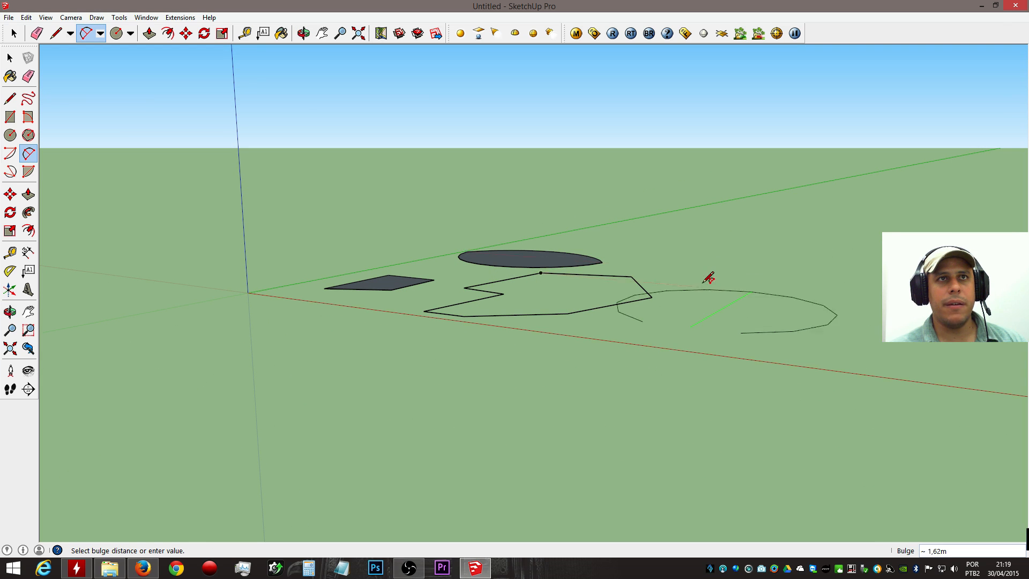
pyautogui.moveTo(680, 200); pyautogui.dragTo(665, 351, button='middle')
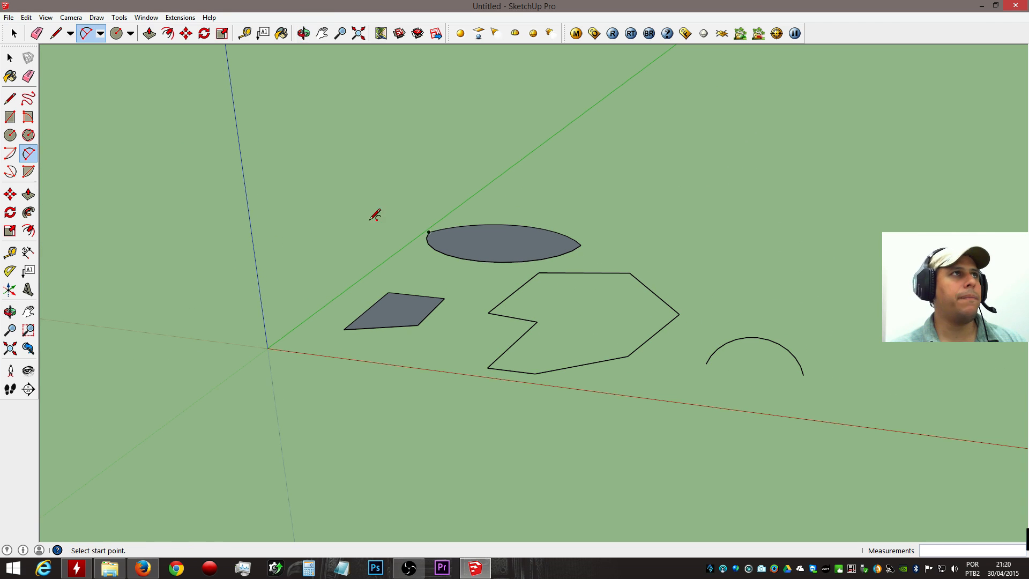
# Draw a square of about 0.83 m per side with the Rectangle tool, beside the large polygon outline.
pyautogui.click(131, 35)
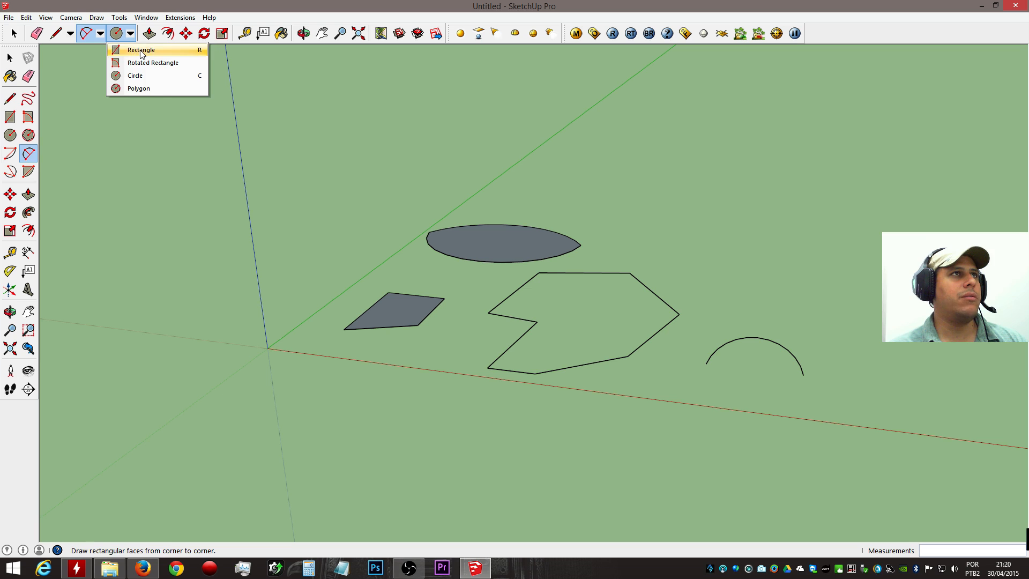
pyautogui.click(141, 51)
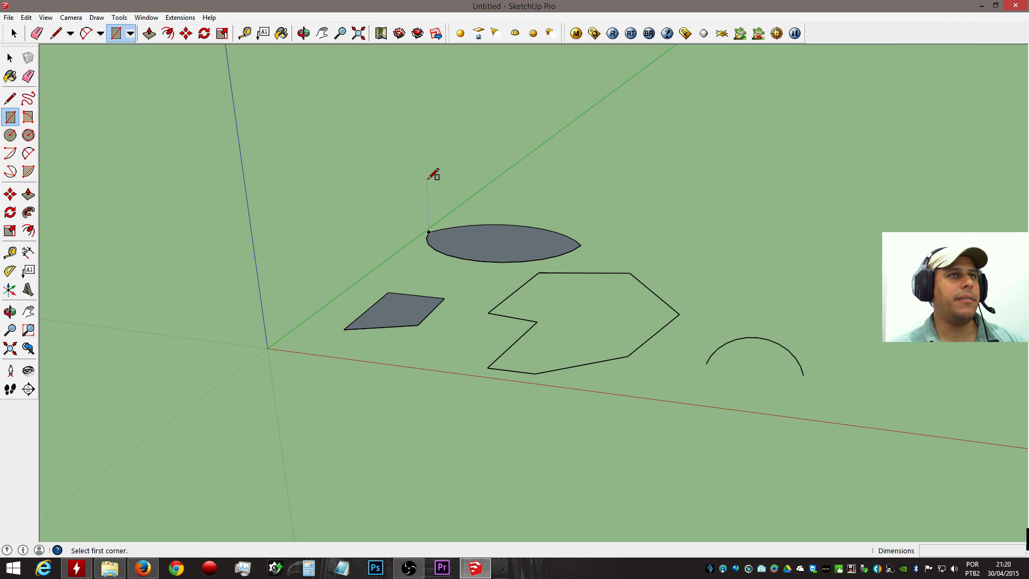
pyautogui.moveTo(429, 178); pyautogui.dragTo(439, 280, button='middle')
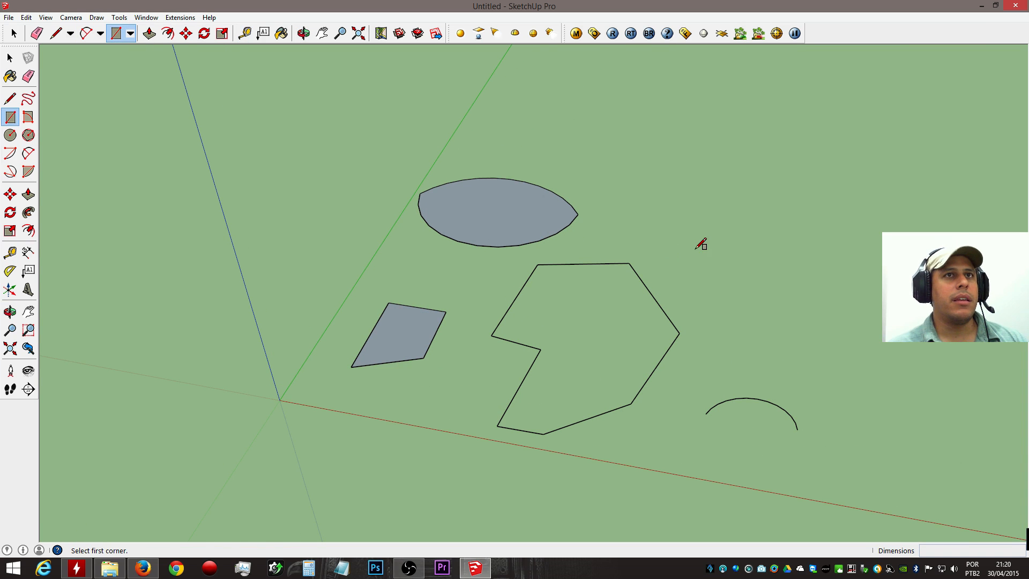
pyautogui.press('t')
pyautogui.press('r')
pyautogui.click(739, 274)
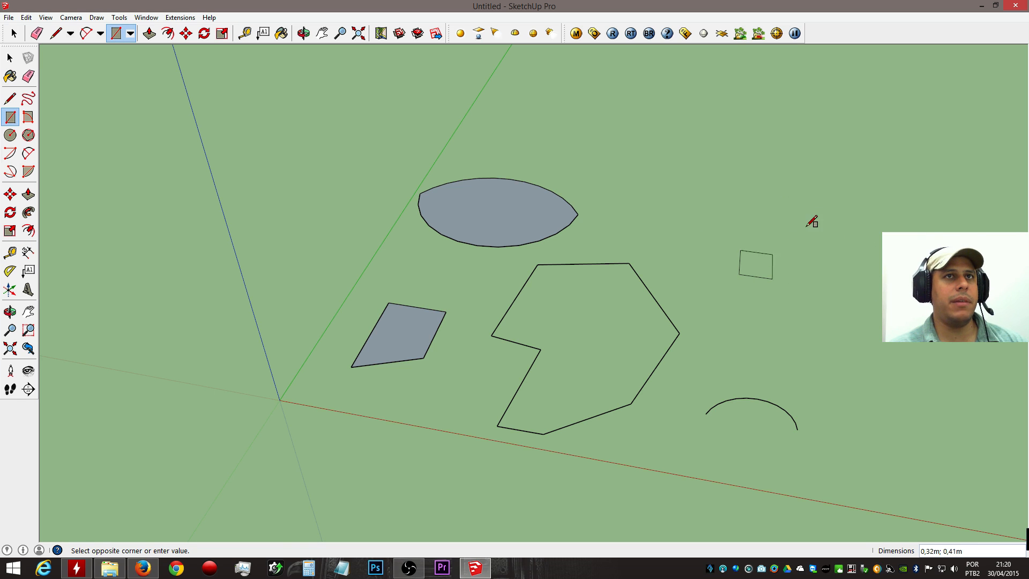
pyautogui.press('Escape')
pyautogui.click(689, 290)
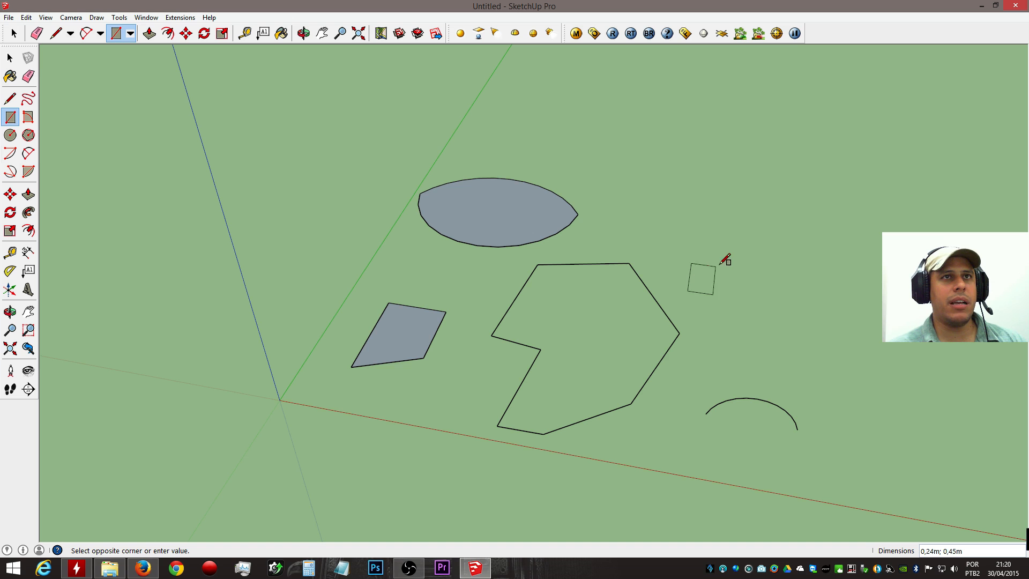
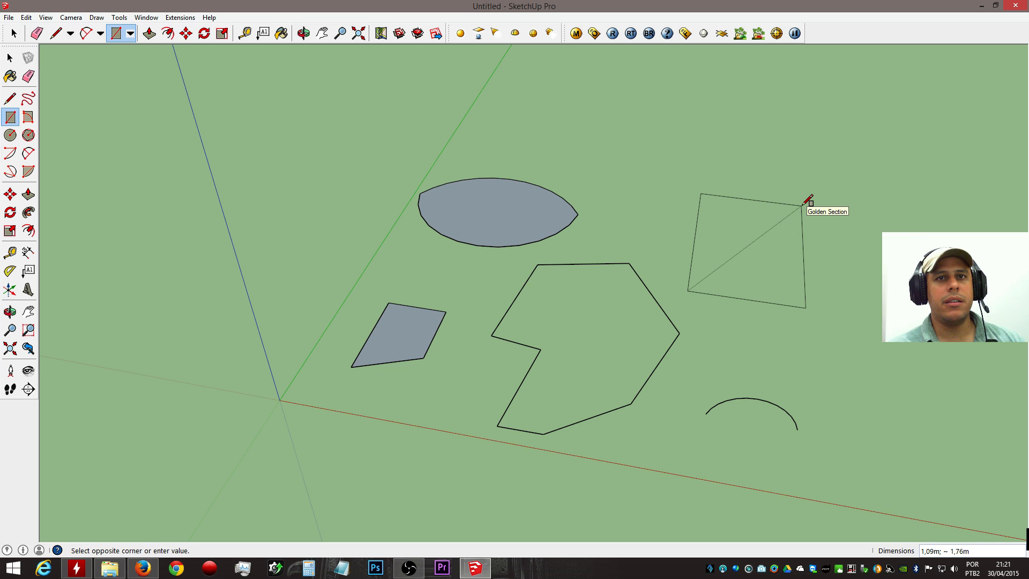
pyautogui.moveTo(806, 202); pyautogui.dragTo(774, 315, button='middle')
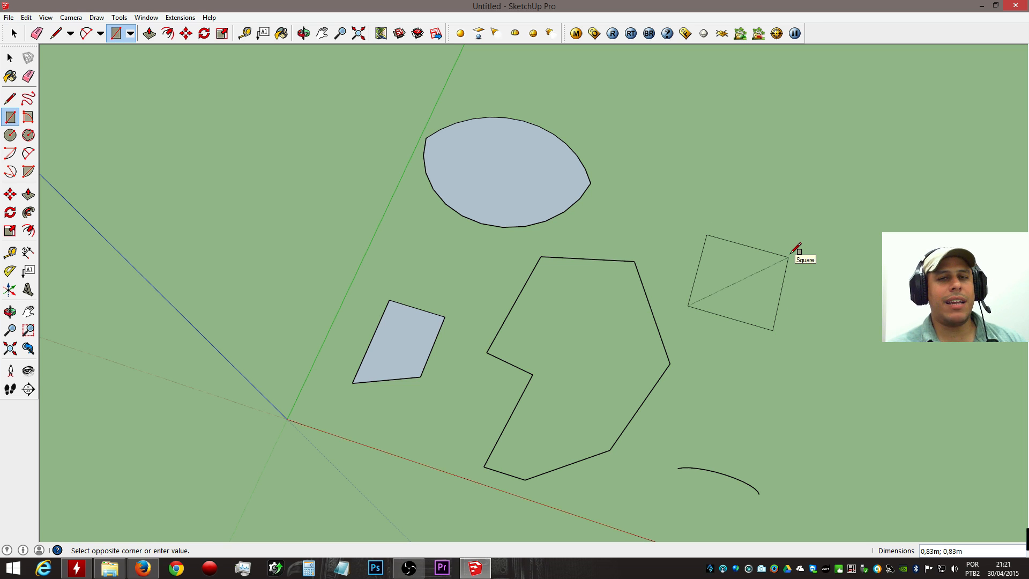
pyautogui.click(791, 253)
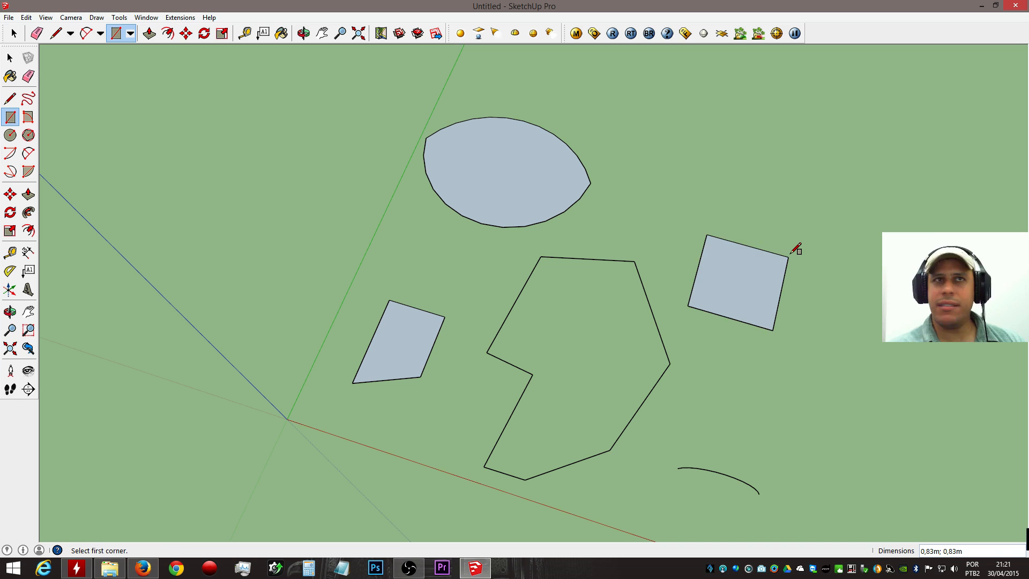
# Draw a circle of about 0.67 m radius above the square and set it to 4 sides.
pyautogui.moveTo(671, 298); pyautogui.dragTo(736, 299, button='middle')
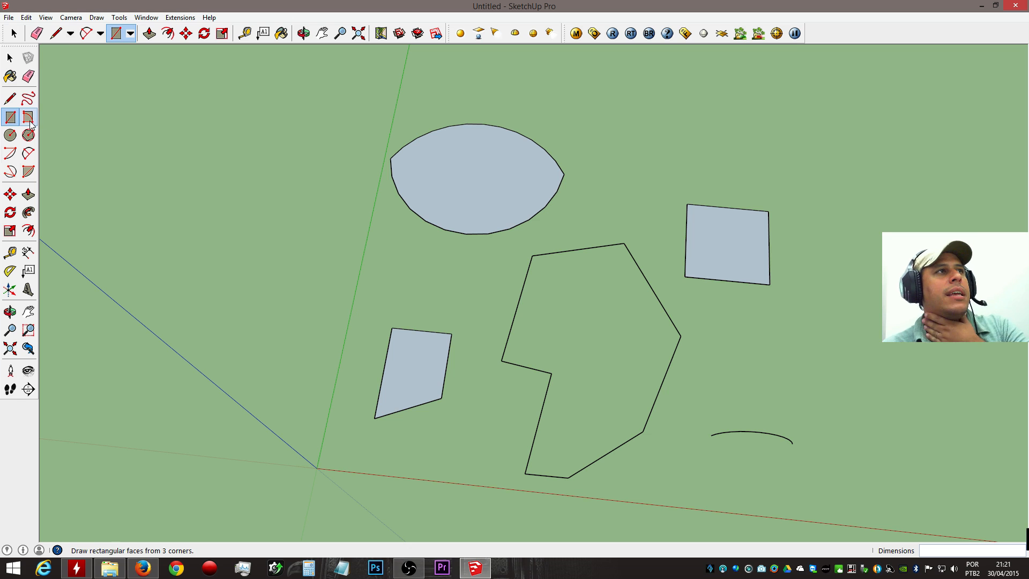
pyautogui.press('c')
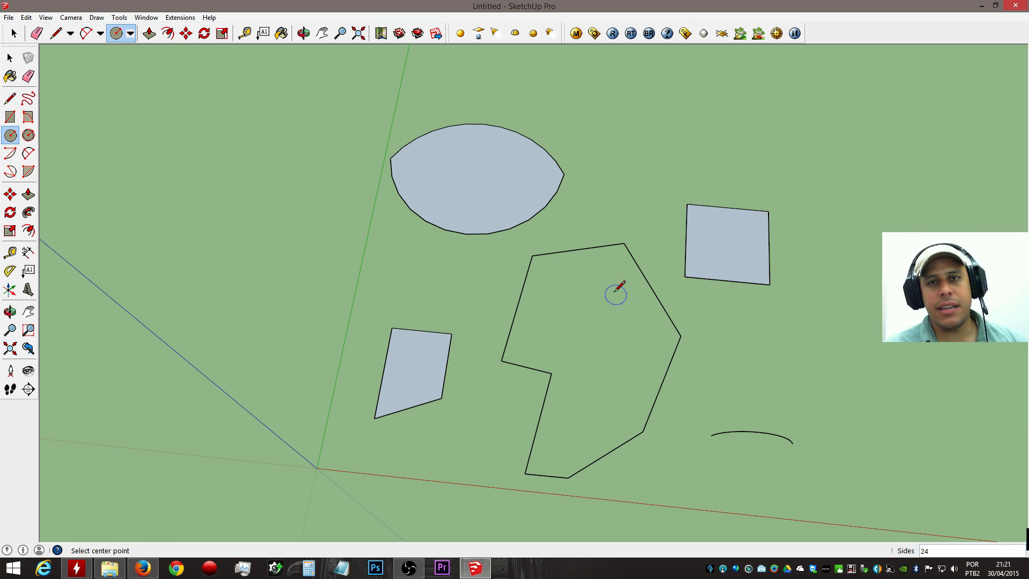
pyautogui.click(130, 34)
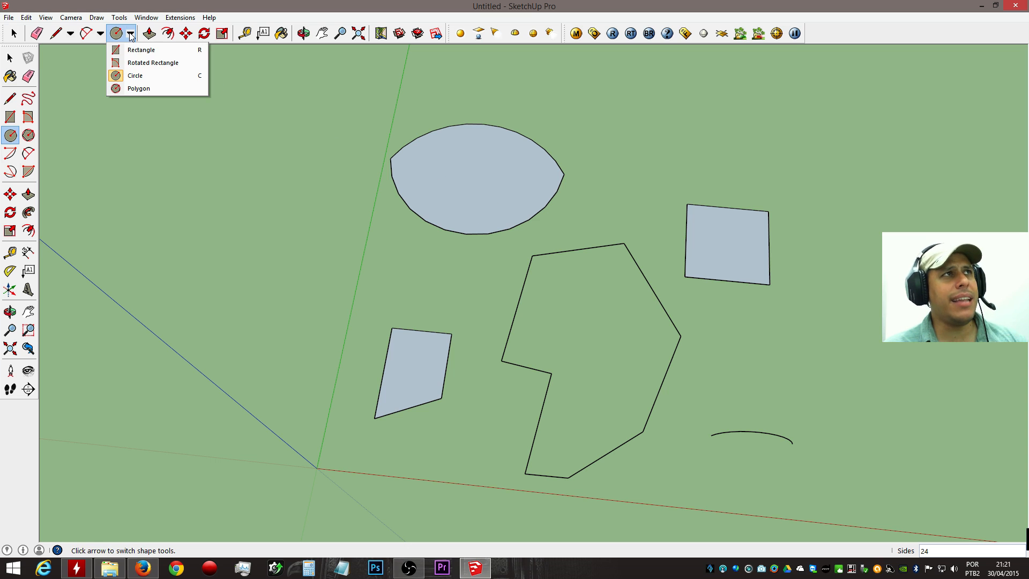
pyautogui.click(143, 77)
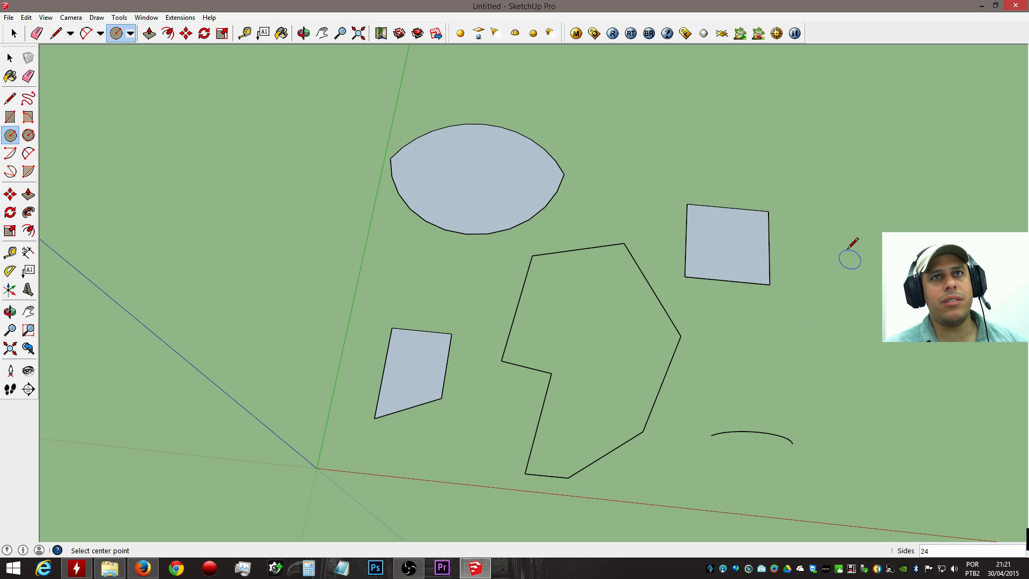
pyautogui.click(688, 145)
pyautogui.click(753, 150)
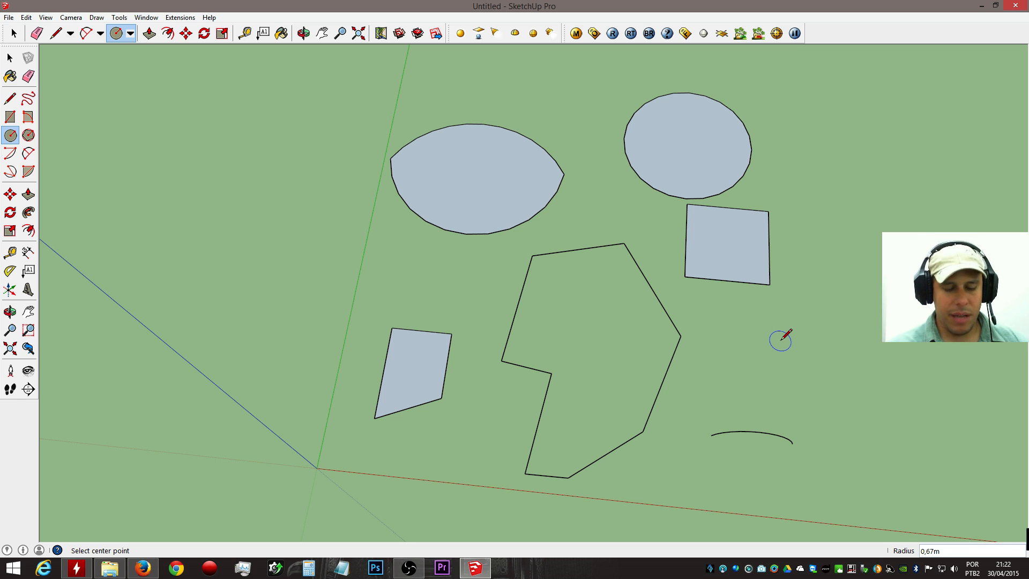
pyautogui.press('Return')
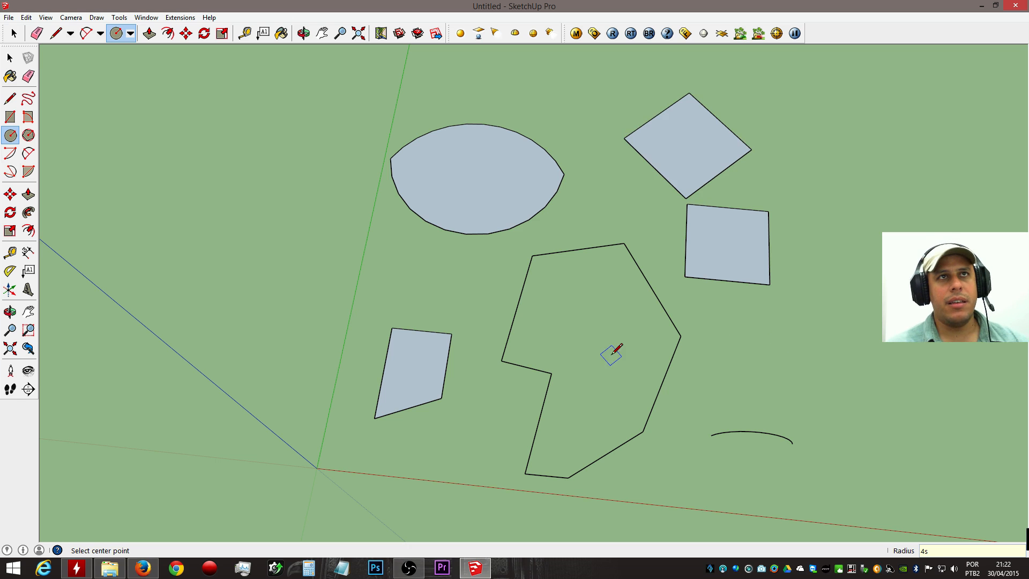
# Draw a 24-sided circle of about 0.78 m radius below the square and erase the small arc it overlaps.
pyautogui.click(770, 366)
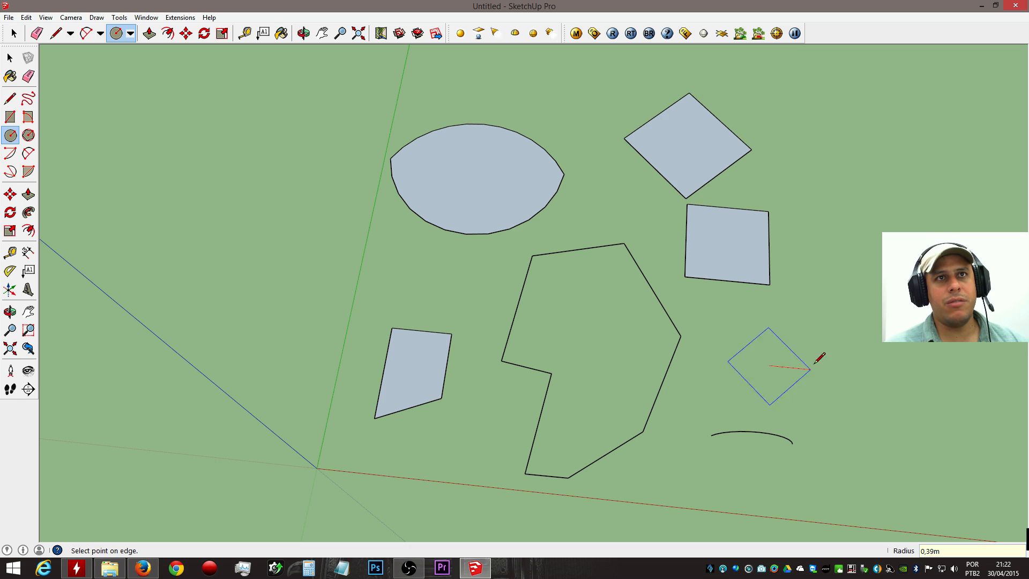
pyautogui.click(830, 315)
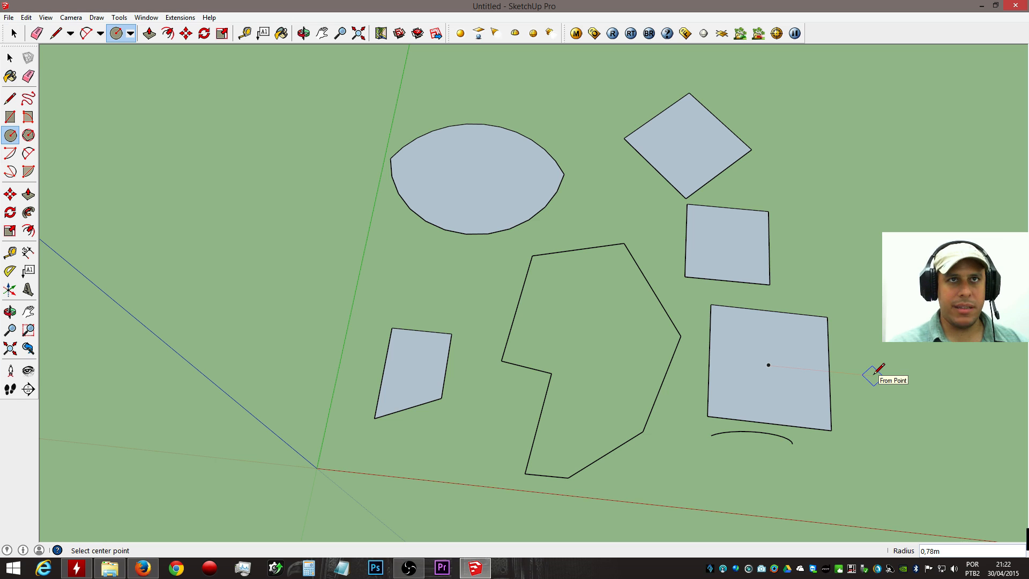
pyautogui.write('24s')
pyautogui.press('Return')
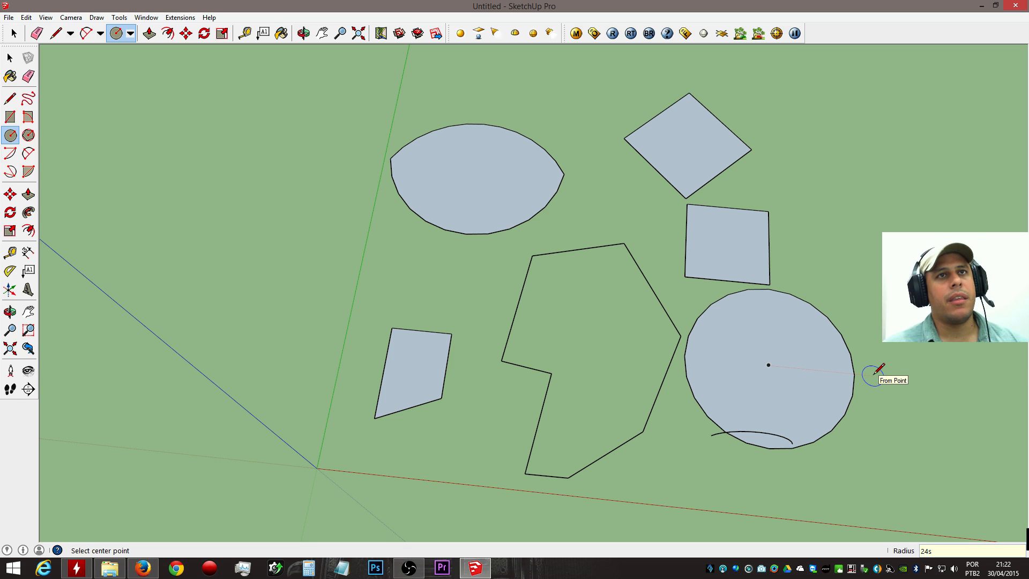
pyautogui.press('e')
pyautogui.click(756, 433)
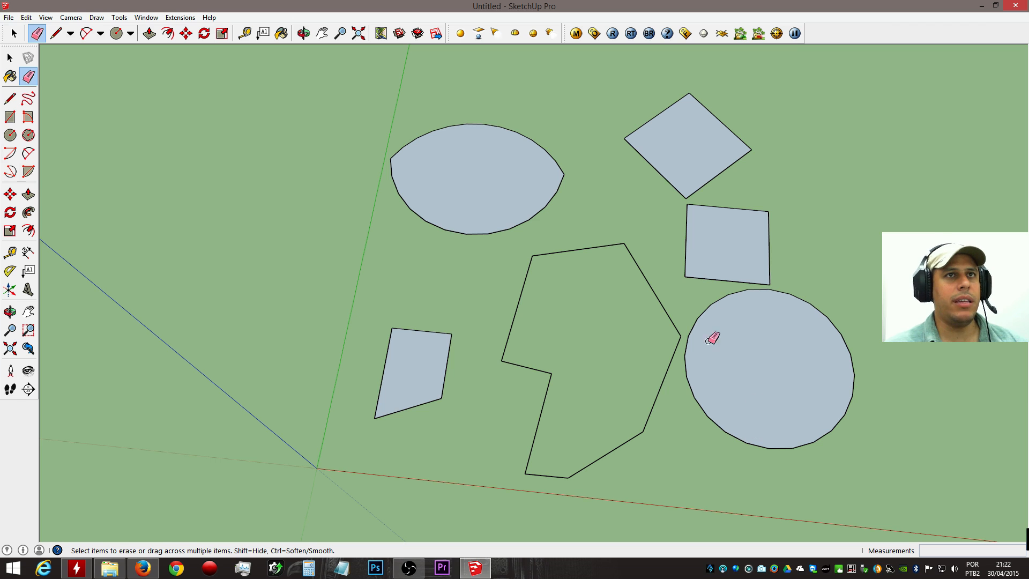
# Select the faces of the square, the four-sided circle and the 24-sided circle in turn to compare them.
pyautogui.press('space')
pyautogui.click(729, 231)
pyautogui.click(690, 143)
pyautogui.click(744, 357)
pyautogui.click(742, 238)
pyautogui.click(713, 176)
pyautogui.click(733, 244)
pyautogui.click(751, 298)
pyautogui.click(730, 248)
pyautogui.click(691, 160)
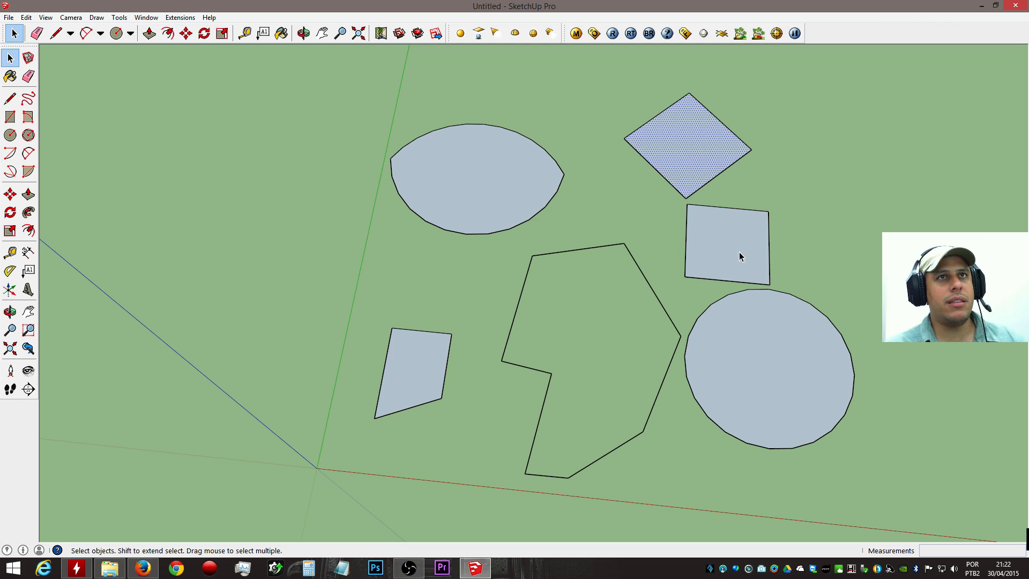
# Draw a rectangle of about 0.80 by 0.66 m between the lens and the small quadrilateral, and a larger one across the green axis.
pyautogui.click(131, 34)
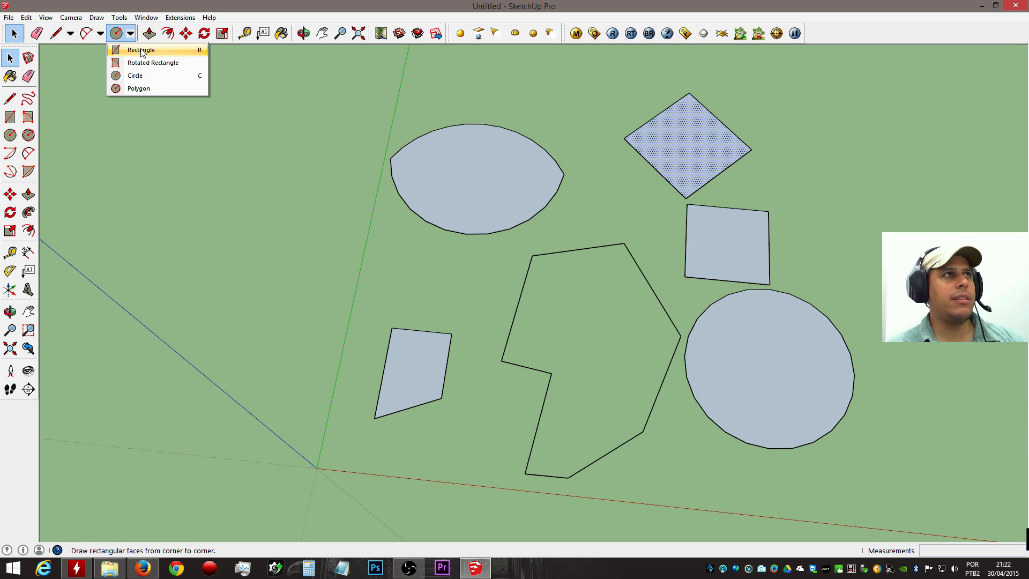
pyautogui.click(142, 51)
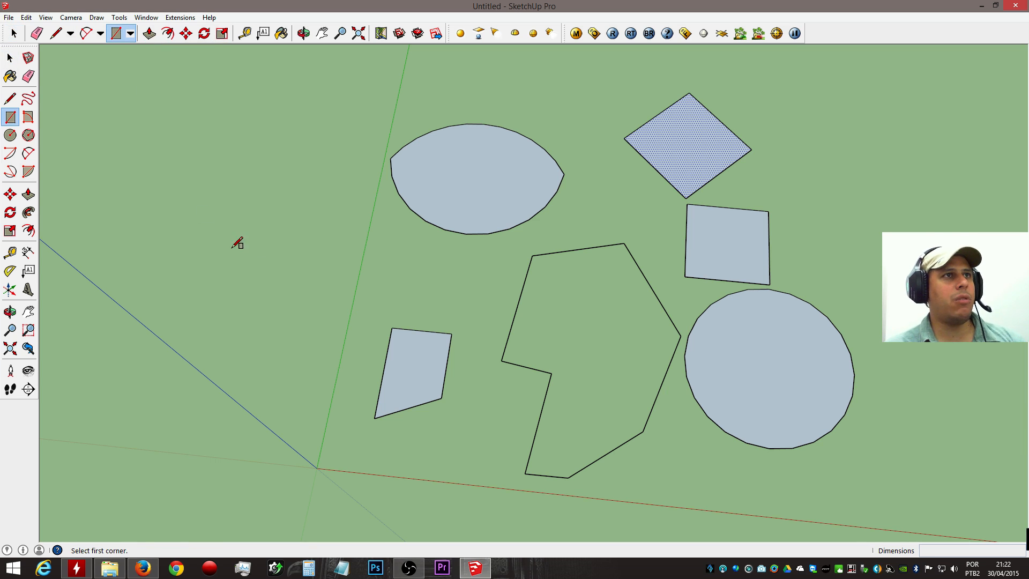
pyautogui.click(388, 305)
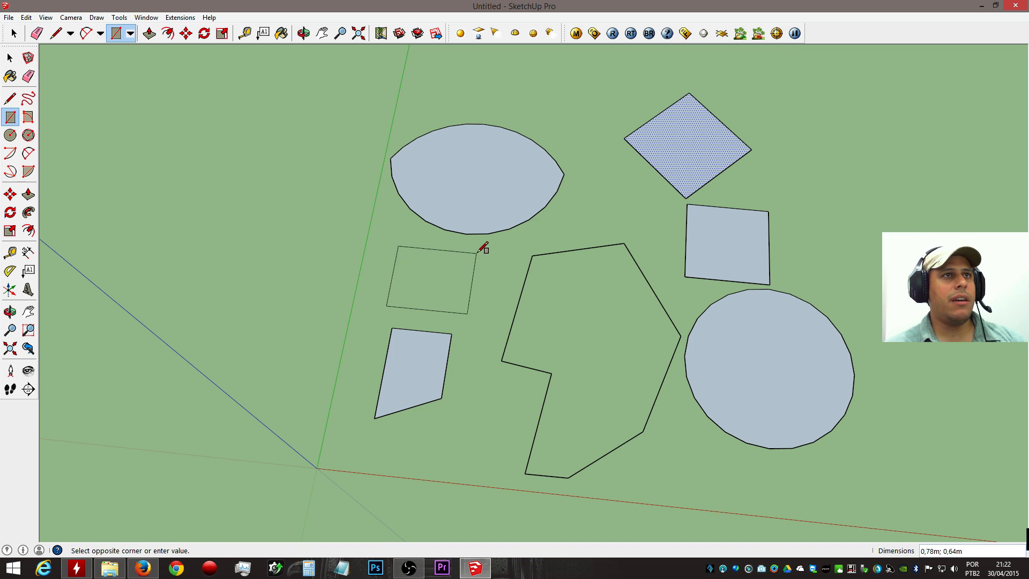
pyautogui.click(480, 250)
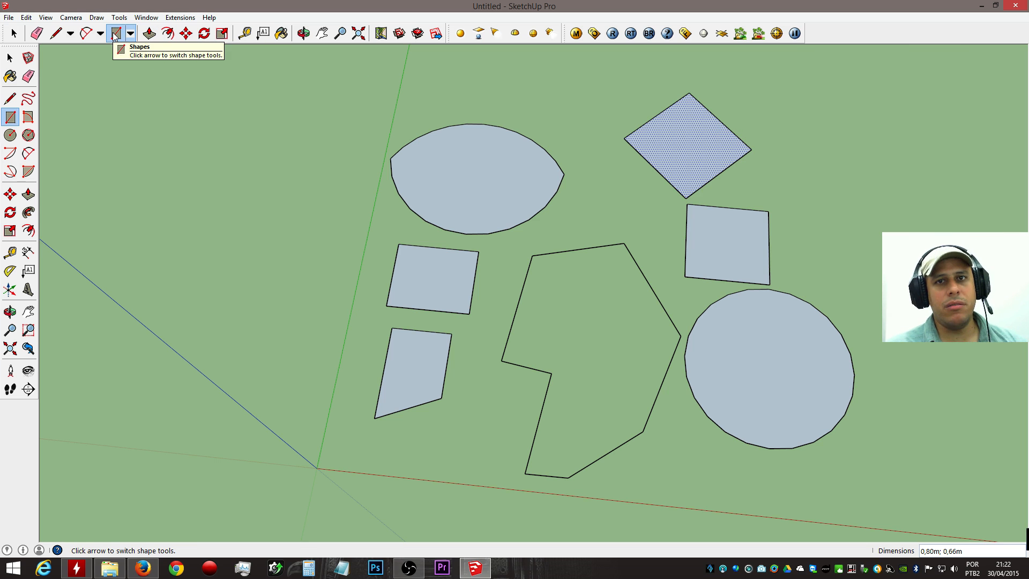
pyautogui.click(224, 395)
pyautogui.click(352, 259)
# Offset the outline of the large rectangle beyond the green axis slightly inward to form a narrow border.
pyautogui.press('f')
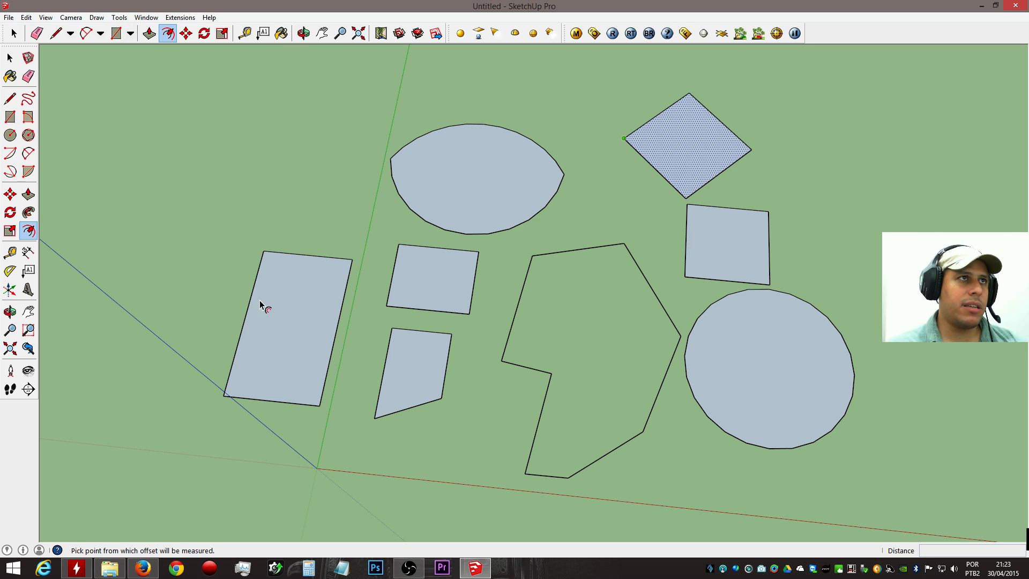
pyautogui.moveTo(269, 343); pyautogui.dragTo(565, 323, button='middle')
pyautogui.click(565, 324)
pyautogui.scroll(2, 557, 344)
pyautogui.press('Escape')
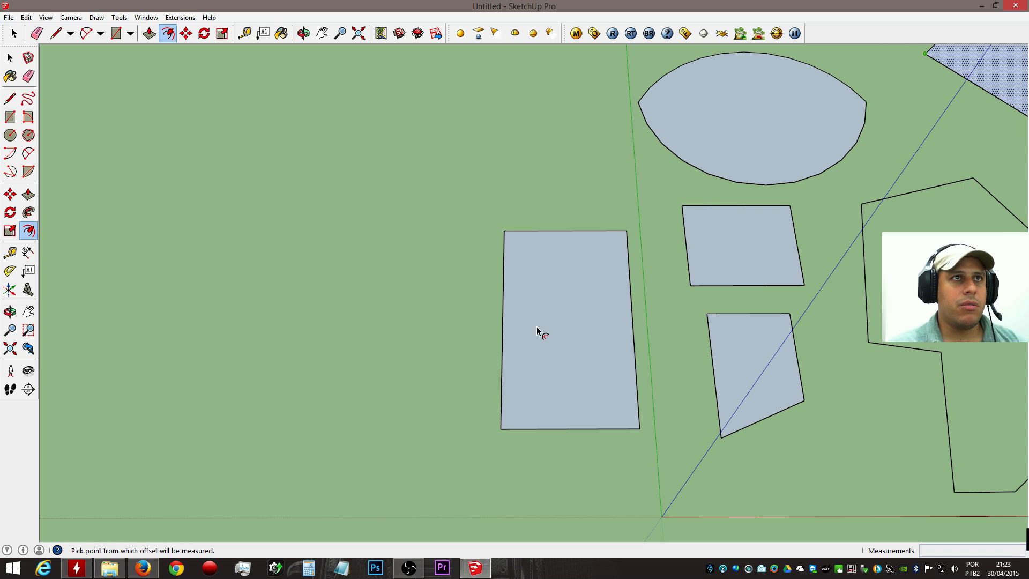
pyautogui.press('space')
pyautogui.click(537, 326)
pyautogui.scroll(3, 547, 326)
pyautogui.press('f')
pyautogui.click(475, 301)
pyautogui.click(481, 301)
pyautogui.moveTo(542, 331); pyautogui.dragTo(498, 221, button='middle')
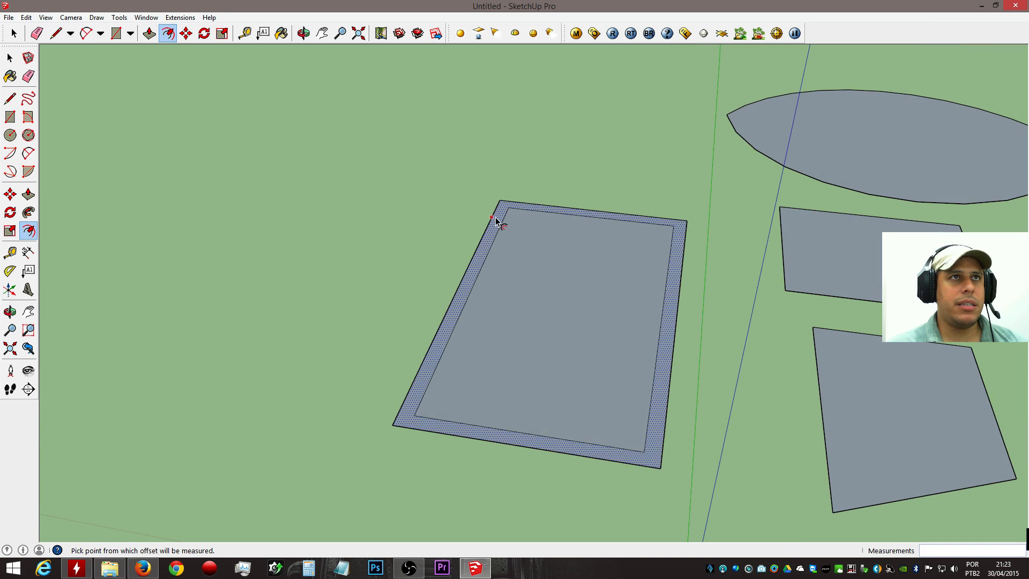
# Pull the narrow border face up about 0.57 m to form four walls around the inner rectangle.
pyautogui.press('space')
pyautogui.click(518, 283)
pyautogui.click(453, 245)
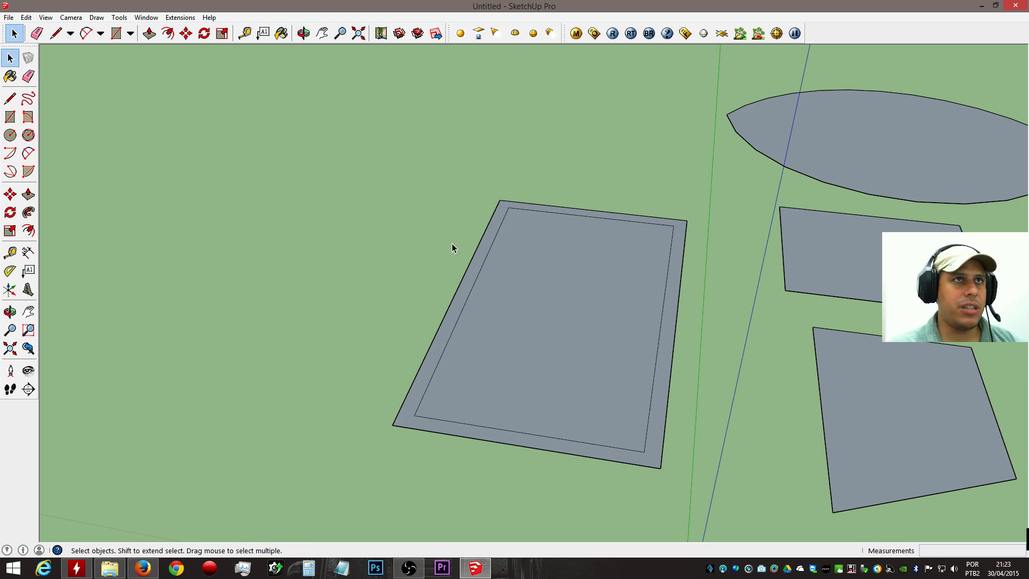
pyautogui.press('p')
pyautogui.moveTo(481, 265); pyautogui.dragTo(472, 146)
pyautogui.moveTo(472, 146); pyautogui.dragTo(334, 241, button='middle')
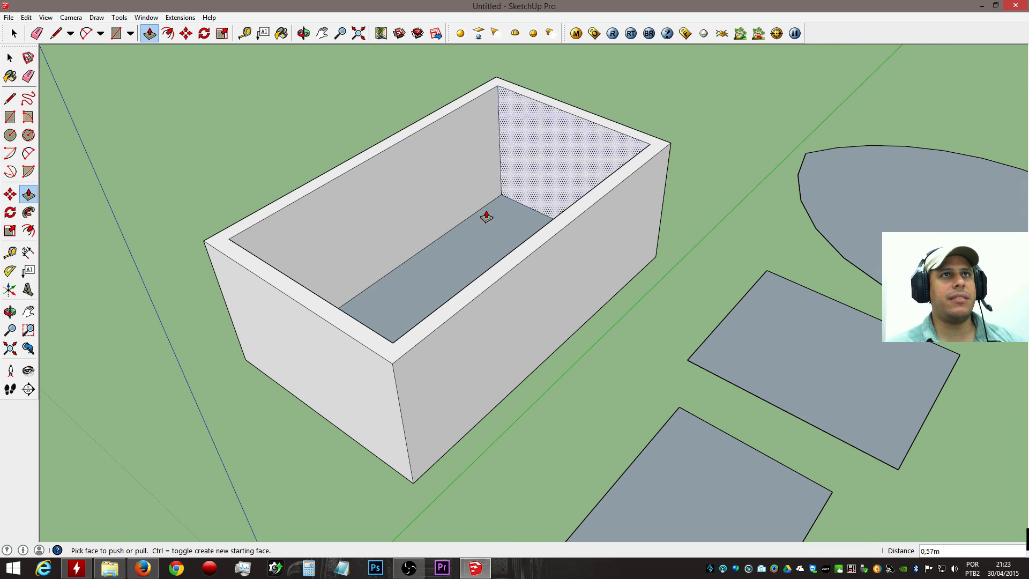
# Cover the box's opening with a rectangle between opposite inner corners and delete that covering face.
pyautogui.press('r')
pyautogui.click(236, 237)
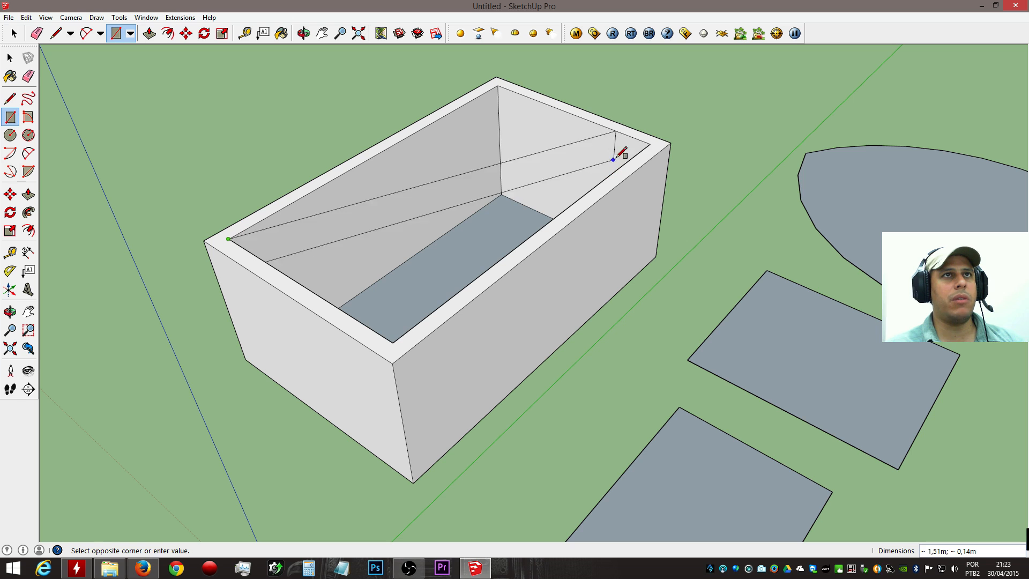
pyautogui.click(650, 144)
pyautogui.moveTo(500, 193); pyautogui.dragTo(626, 130, button='middle')
pyautogui.press('space')
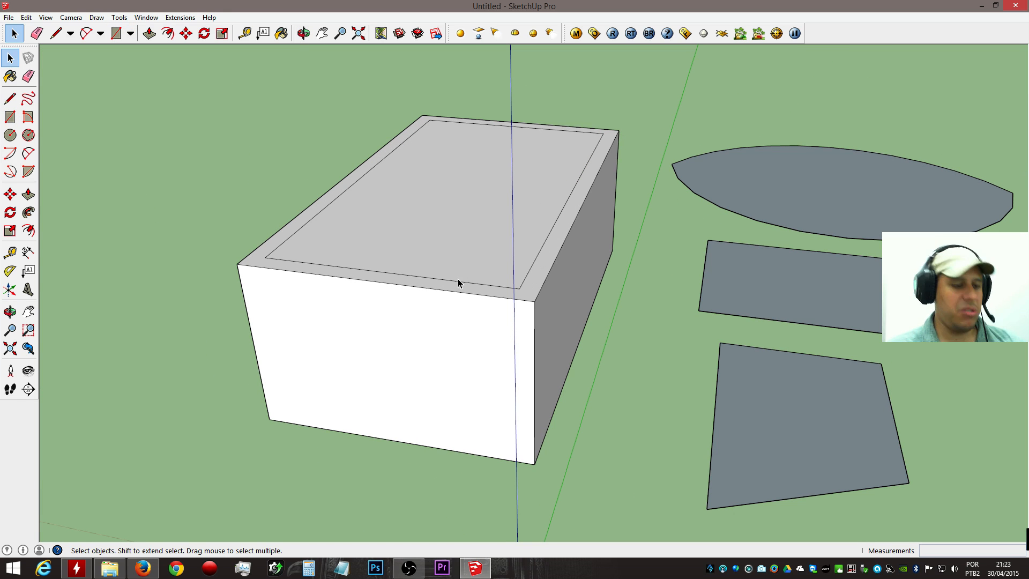
pyautogui.click(458, 281)
pyautogui.press('Delete')
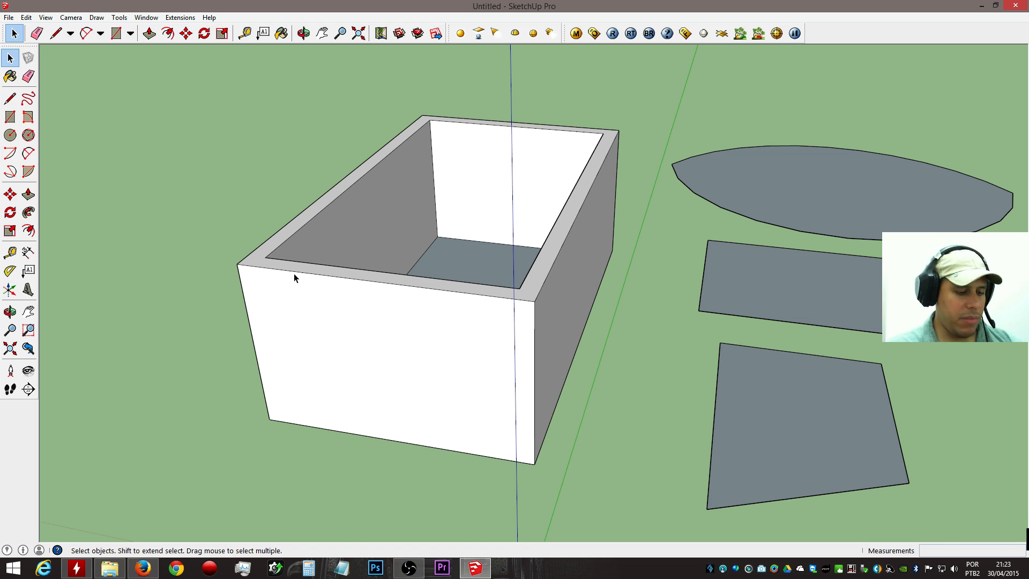
# Trace a line along the opening's front inner edge and erase the edges at the front corner to remove two walls.
pyautogui.press('l')
pyautogui.click(265, 257)
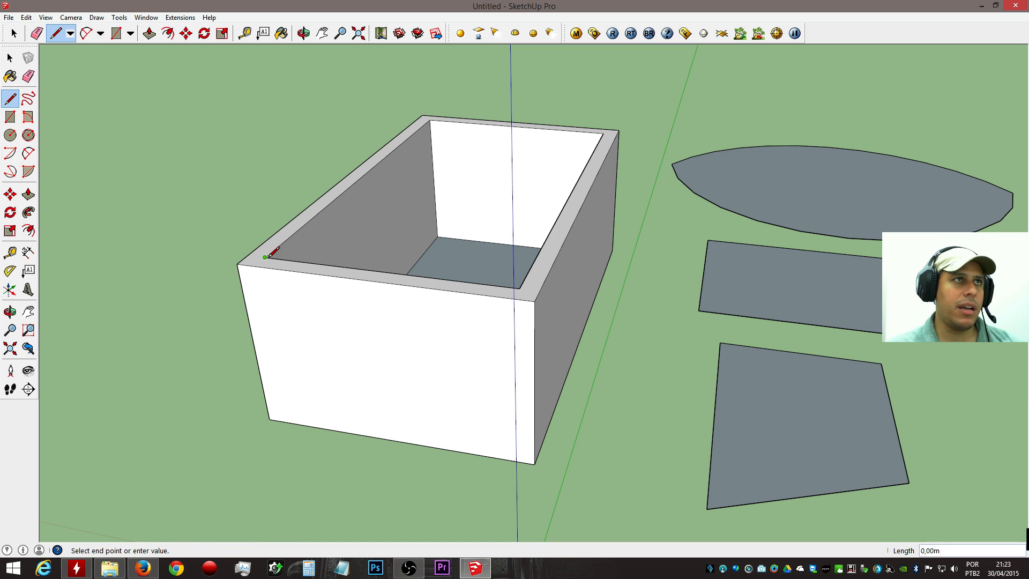
pyautogui.click(519, 288)
pyautogui.press('e')
pyautogui.moveTo(521, 295)
pyautogui.mouseDown()
pyautogui.moveTo(526, 287)
pyautogui.moveTo(533, 321)
pyautogui.moveTo(568, 321)
pyautogui.mouseUp()
pyautogui.press('space')
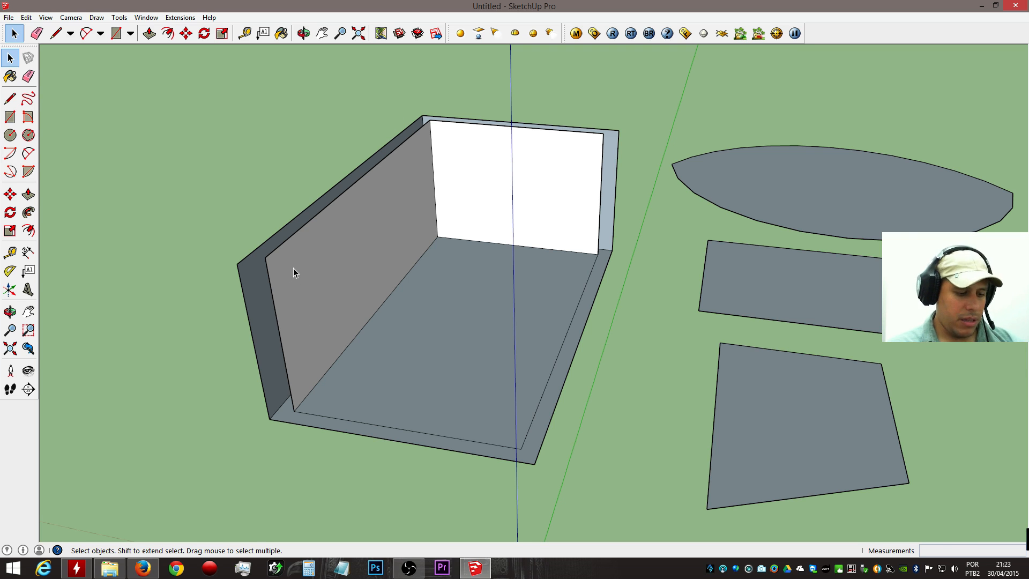
# Draw short edges of about 0.08 m between the inner and outer top corners at both open wall ends.
pyautogui.press('l')
pyautogui.click(265, 257)
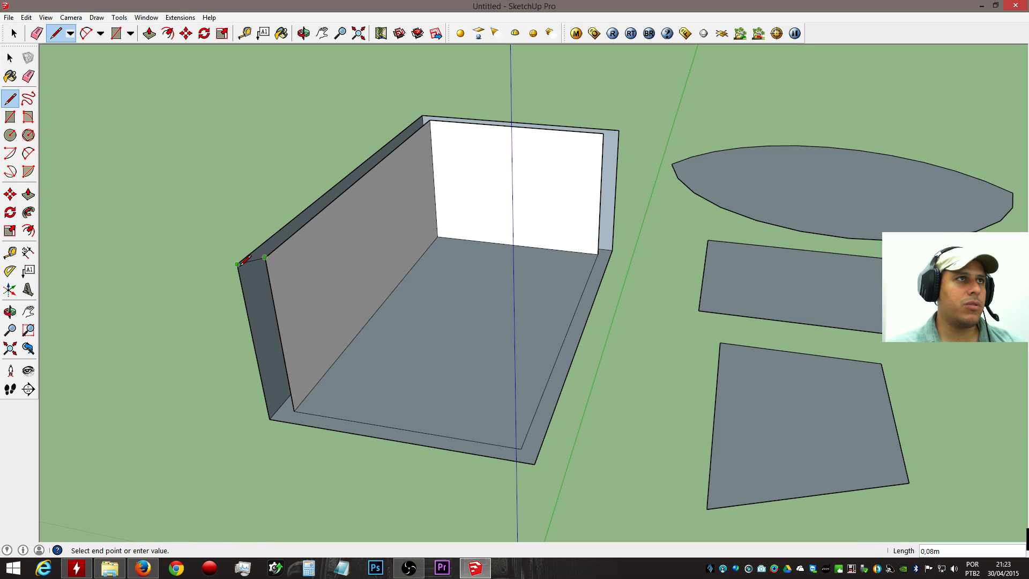
pyautogui.click(237, 264)
pyautogui.press('Escape')
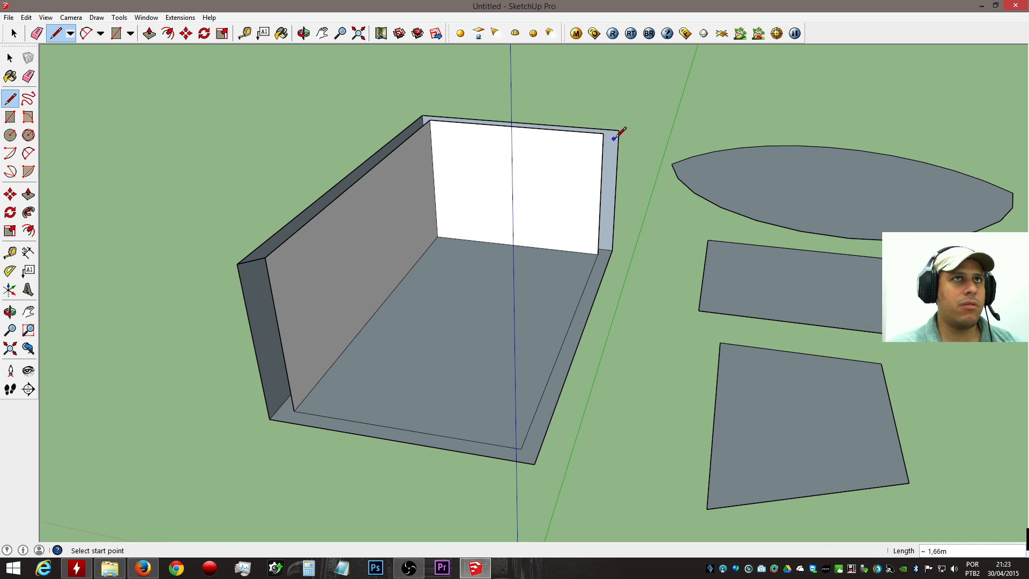
pyautogui.click(602, 133)
pyautogui.click(619, 130)
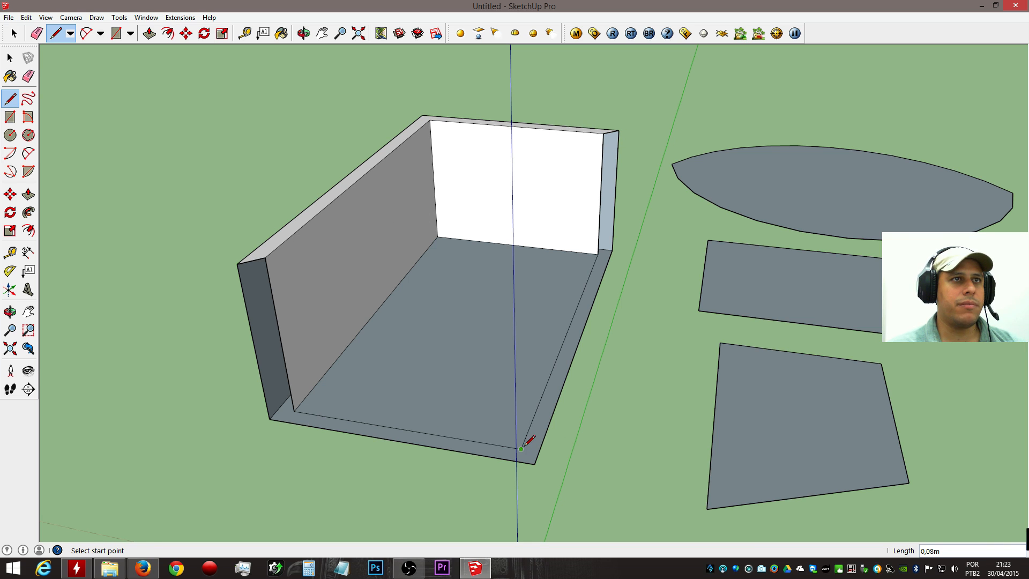
# Draw an edge of about 0.08 m between the inner and outer bottom corners at the long wall's open end.
pyautogui.press('o')
pyautogui.moveTo(542, 452); pyautogui.dragTo(568, 387)
pyautogui.press('l')
pyautogui.click(525, 372)
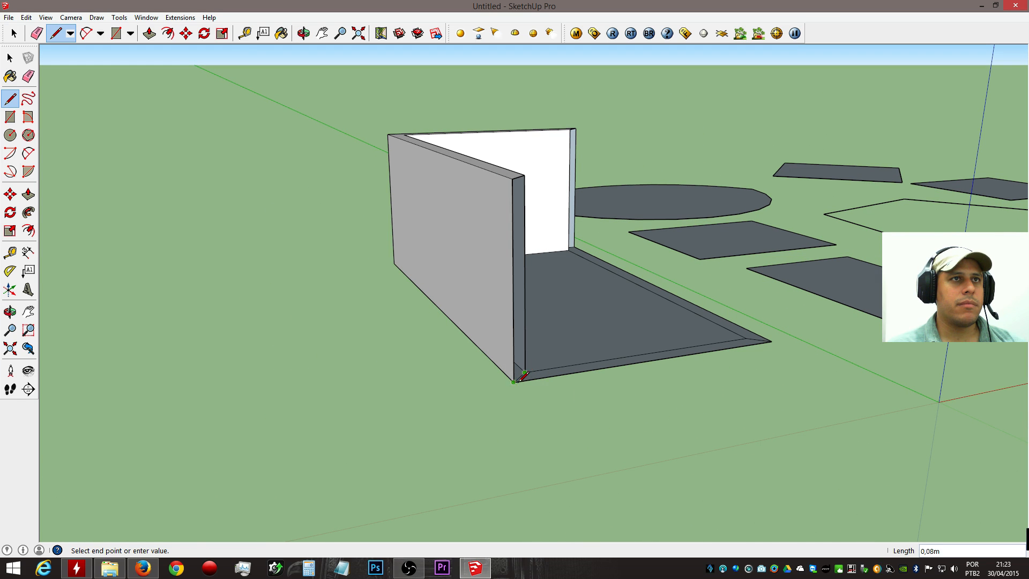
pyautogui.click(514, 382)
pyautogui.moveTo(595, 355); pyautogui.dragTo(501, 432, button='middle')
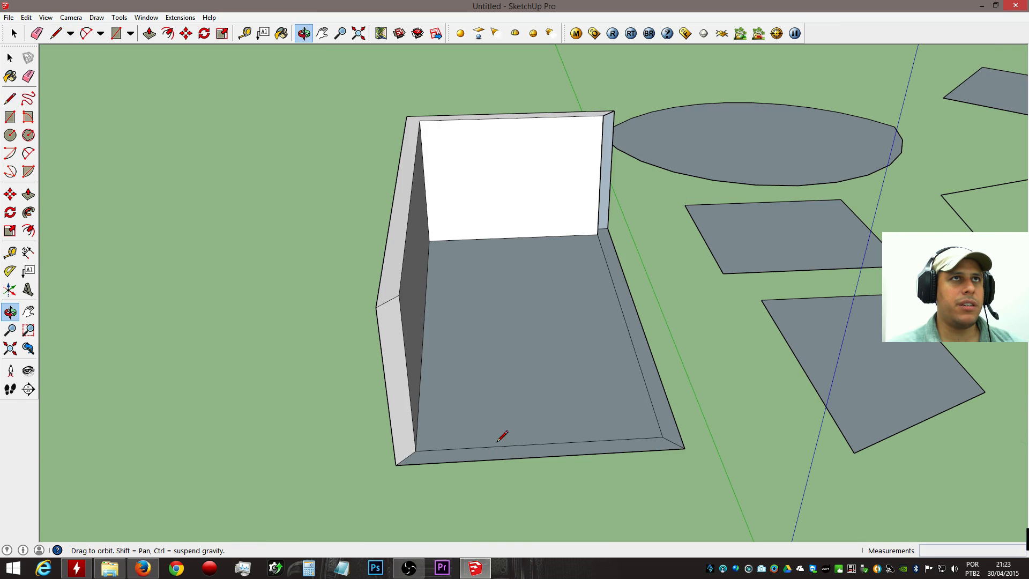
# Delete the whole connected floor and wall geometry of the open box.
pyautogui.press('space')
pyautogui.tripleClick(525, 377)
pyautogui.press('Delete')
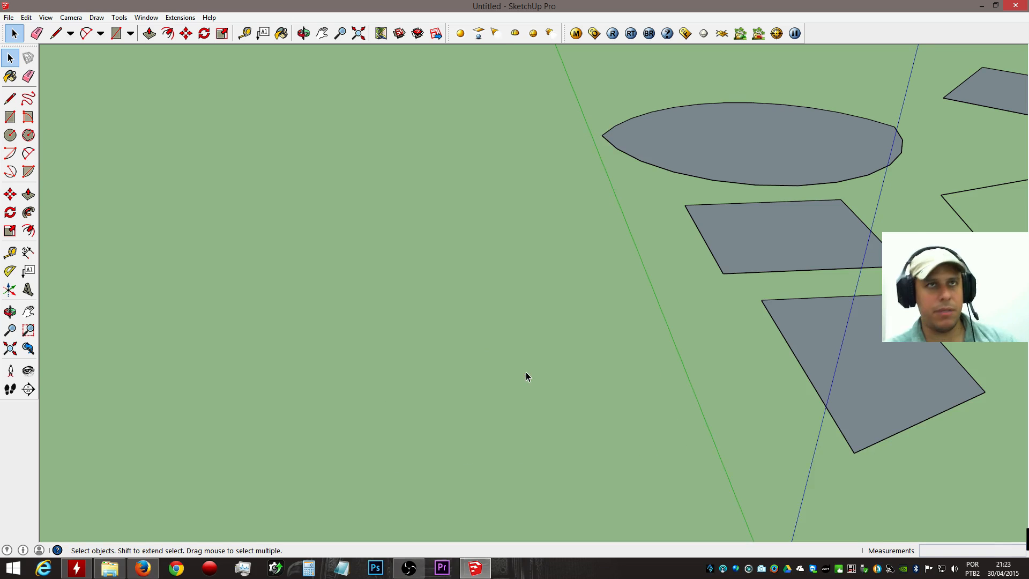
# Pull the 24-sided circle up into a cylinder and the small rectangle beside the lens up into a box.
pyautogui.scroll(-8, 324, 328)
pyautogui.scroll(8, 442, 311)
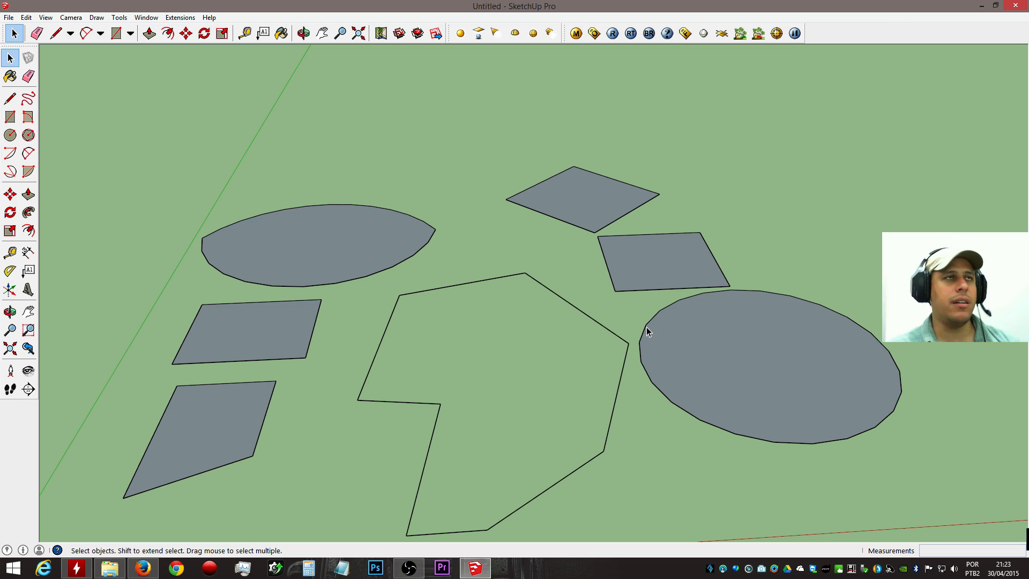
pyautogui.click(148, 37)
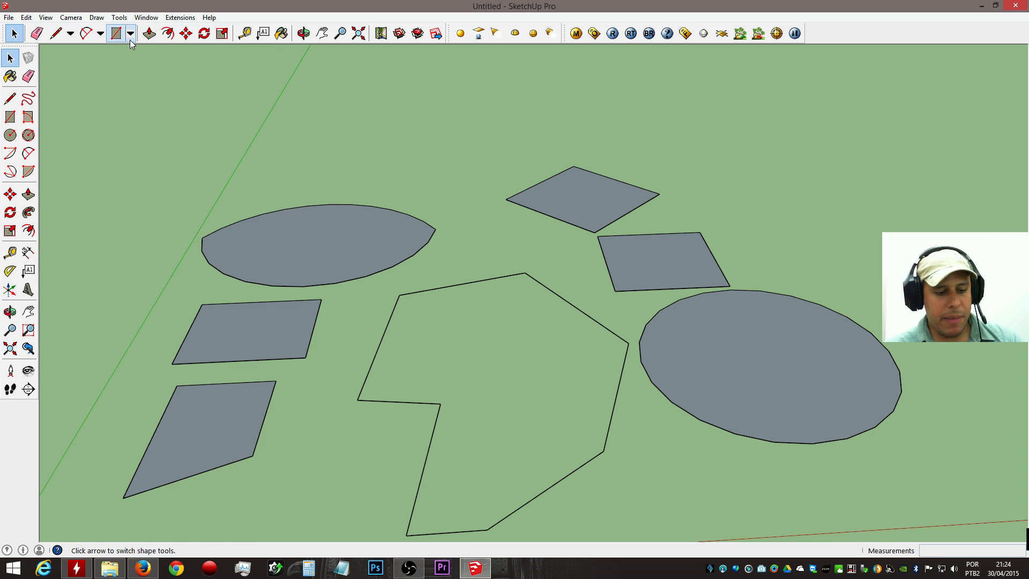
pyautogui.moveTo(701, 345); pyautogui.dragTo(821, 141)
pyautogui.moveTo(243, 360); pyautogui.dragTo(269, 188)
# Draw a circle in the middle of the tall box's side face.
pyautogui.moveTo(219, 263); pyautogui.dragTo(506, 236, button='middle')
pyautogui.press('c')
pyautogui.click(457, 242)
pyautogui.click(489, 234)
pyautogui.scroll(2, 455, 229)
pyautogui.scroll(3, 455, 229)
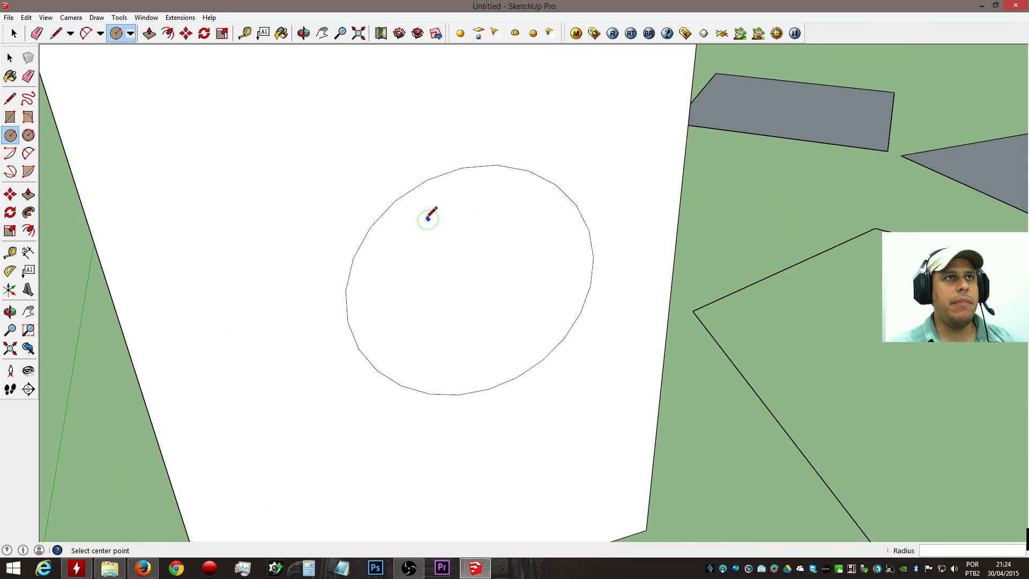
pyautogui.press('space')
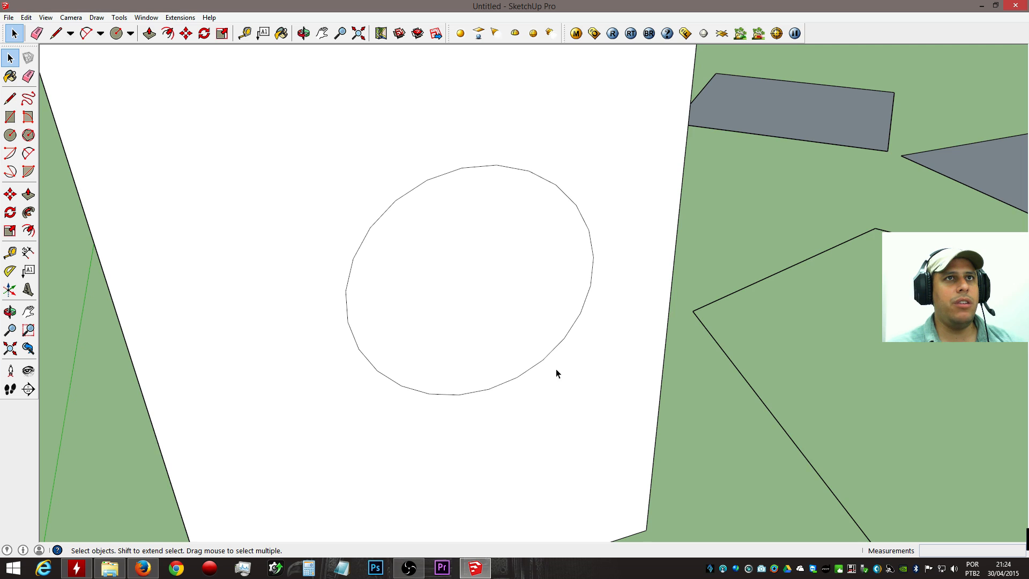
# Pull the circle on the box's side outward about 0.53 m into a horizontal cylinder.
pyautogui.scroll(-4, 575, 261)
pyautogui.moveTo(569, 318); pyautogui.dragTo(571, 344, button='middle')
pyautogui.press('p')
pyautogui.moveTo(556, 338); pyautogui.dragTo(711, 412)
# Draw a closed seven-sided irregular polygon with a notch on the box's top face.
pyautogui.moveTo(711, 411); pyautogui.dragTo(524, 487, button='middle')
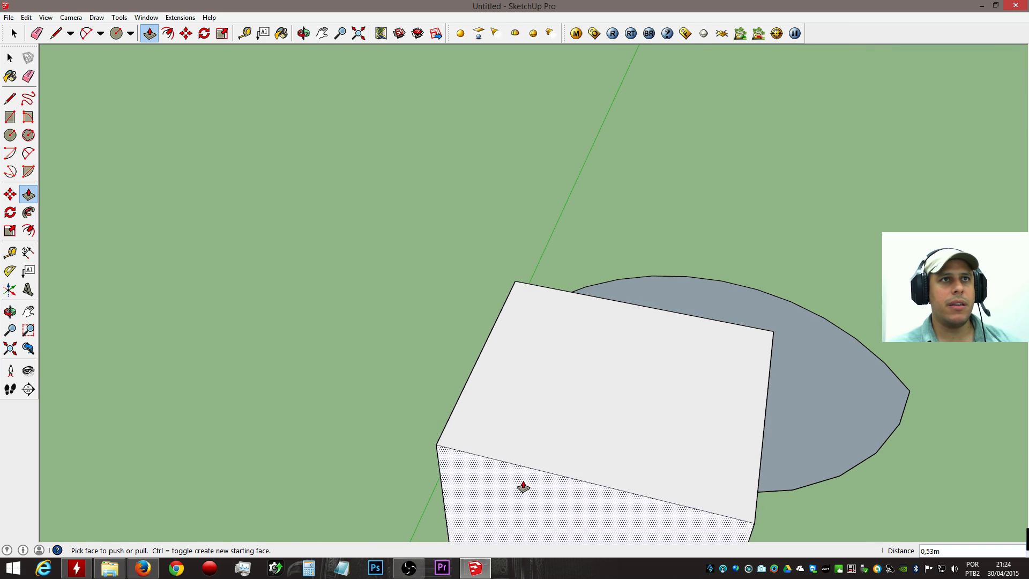
pyautogui.press('l')
pyautogui.click(561, 447)
pyautogui.click(526, 408)
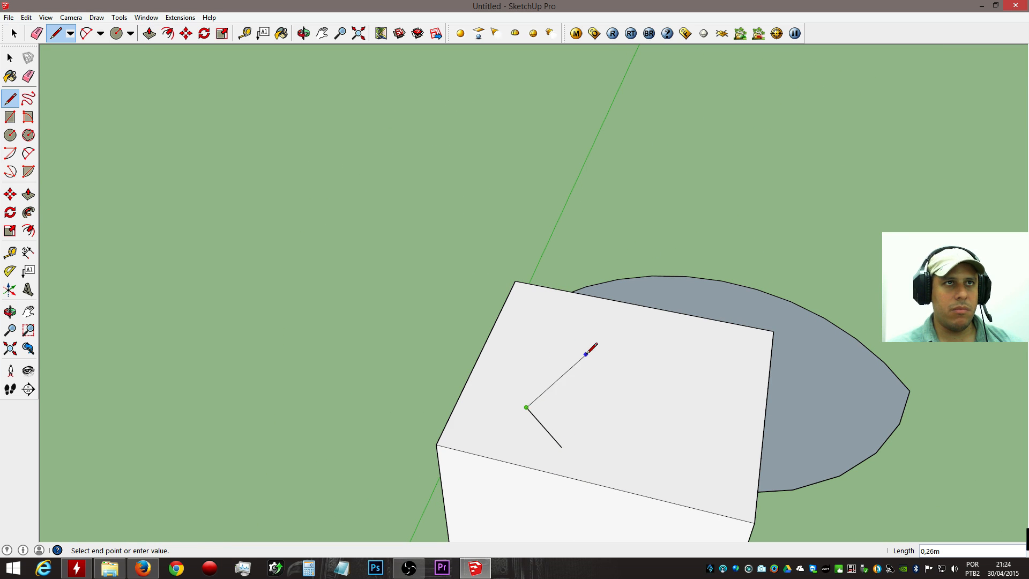
pyautogui.click(586, 355)
pyautogui.click(701, 378)
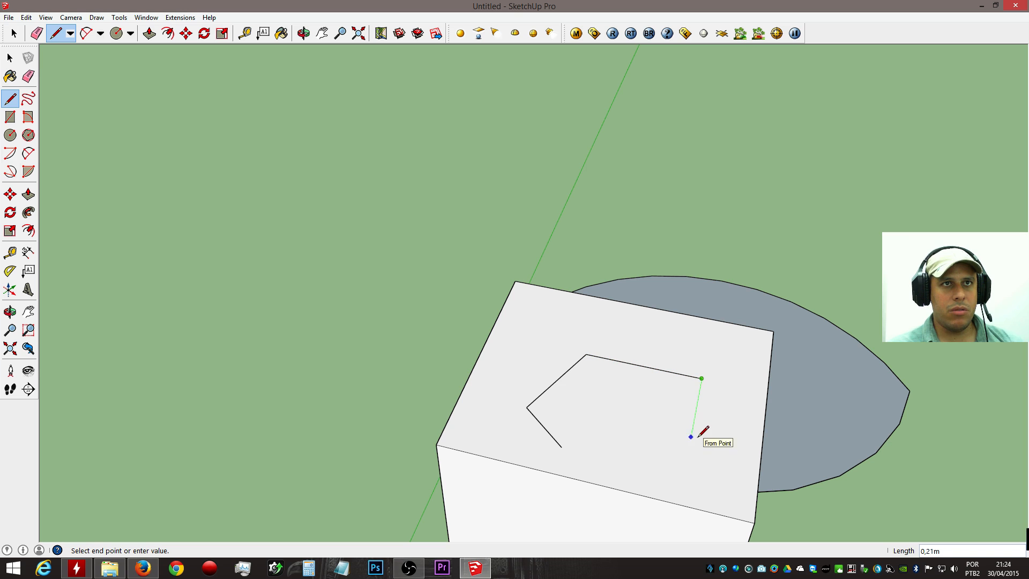
pyautogui.click(731, 450)
pyautogui.click(638, 404)
pyautogui.click(621, 466)
pyautogui.click(561, 446)
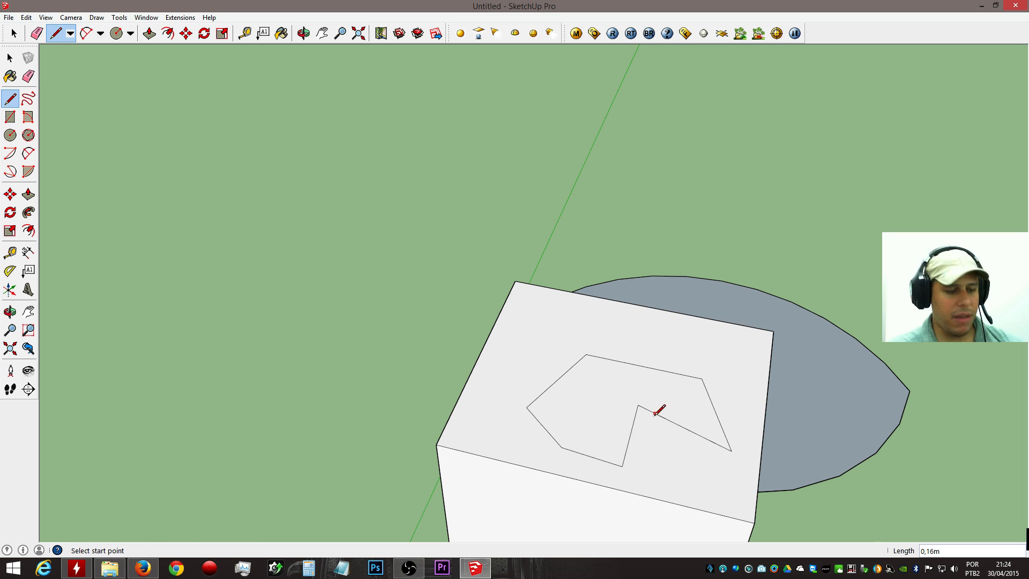
# Pull the irregular polygon on the box's top face upward about 0.5 m.
pyautogui.press('p')
pyautogui.click(609, 395)
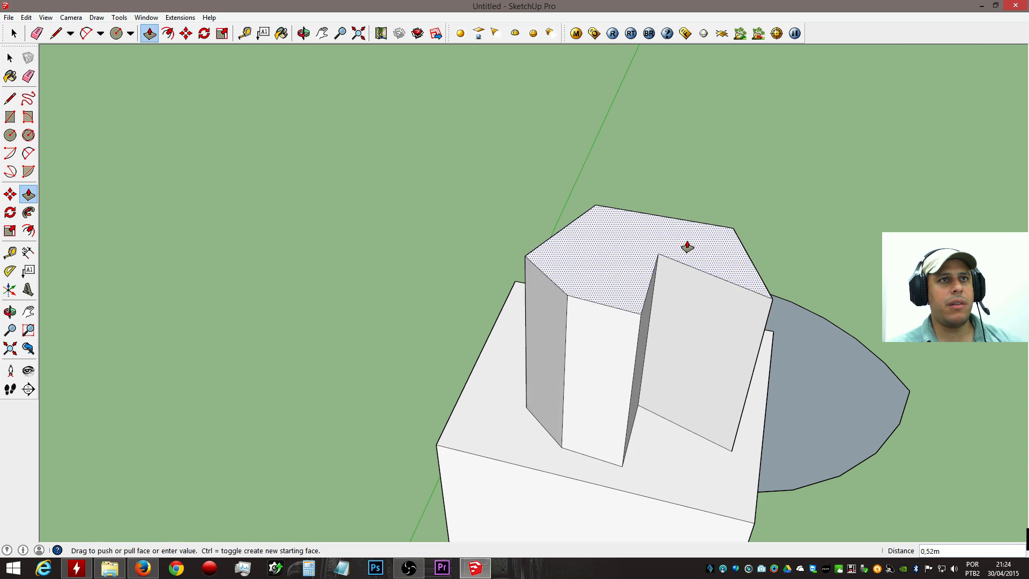
pyautogui.moveTo(691, 227); pyautogui.dragTo(386, 272, button='middle')
pyautogui.scroll(-10, 439, 303)
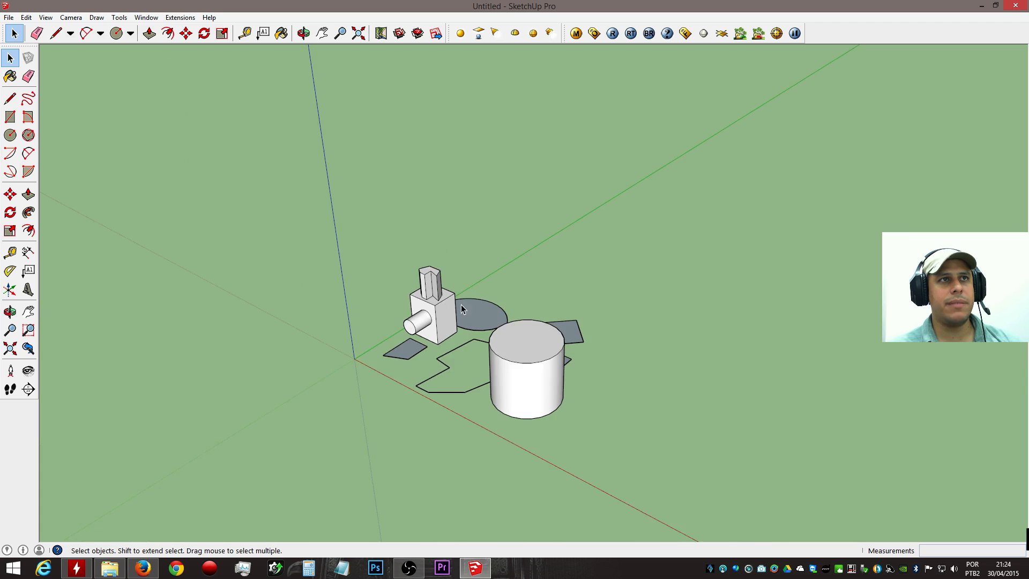
# Draw a rectangle of about 2.77 by 2.21 m on the open ground beyond the large cylinder.
pyautogui.moveTo(602, 407); pyautogui.dragTo(362, 335, button='middle')
pyautogui.press('space')
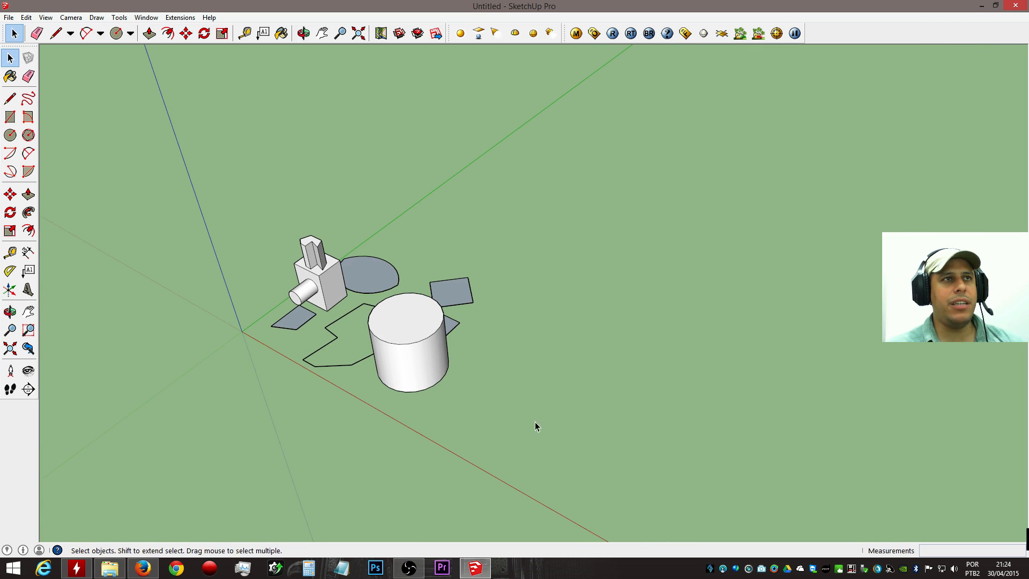
pyautogui.press('r')
pyautogui.click(541, 423)
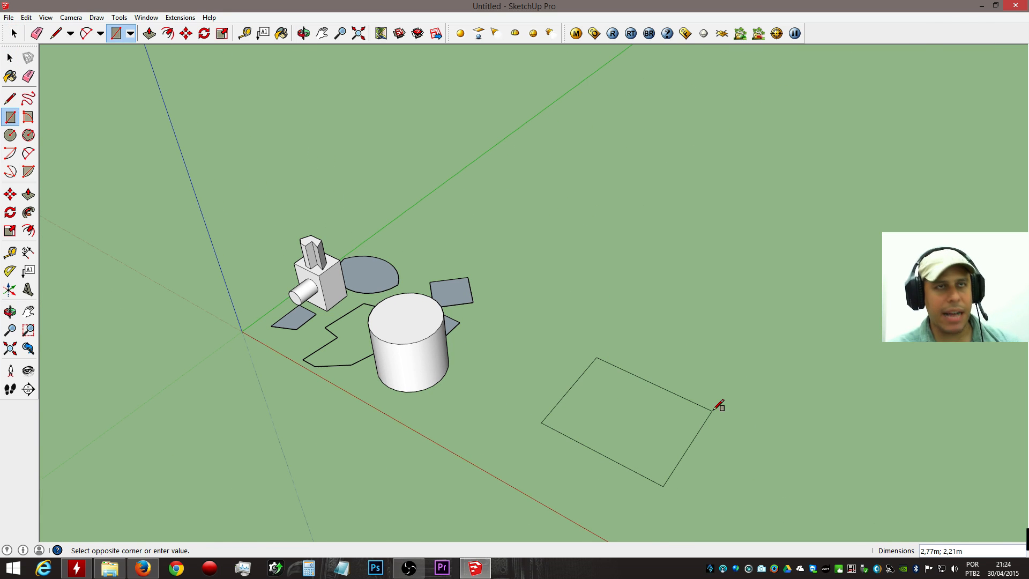
pyautogui.click(713, 411)
# Pull the new rectangle up into a box and push one side in about 2.03 m to leave a thin wall.
pyautogui.press('p')
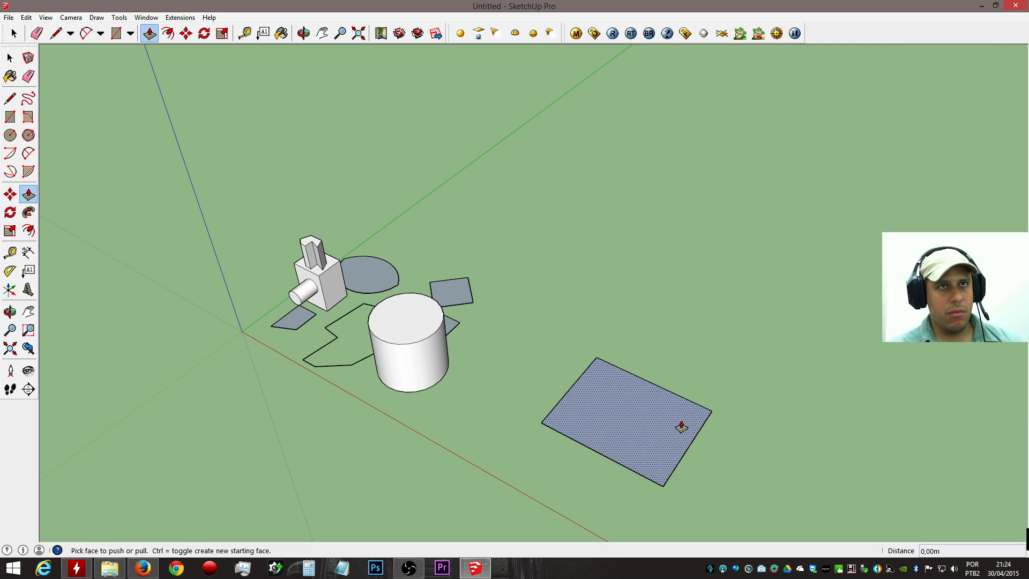
pyautogui.press('f')
pyautogui.press('p')
pyautogui.moveTo(667, 428); pyautogui.dragTo(677, 313)
pyautogui.moveTo(677, 312); pyautogui.dragTo(407, 355, button='middle')
pyautogui.moveTo(451, 348); pyautogui.dragTo(338, 356)
pyautogui.moveTo(338, 356); pyautogui.dragTo(642, 332, button='middle')
pyautogui.scroll(3, 642, 331)
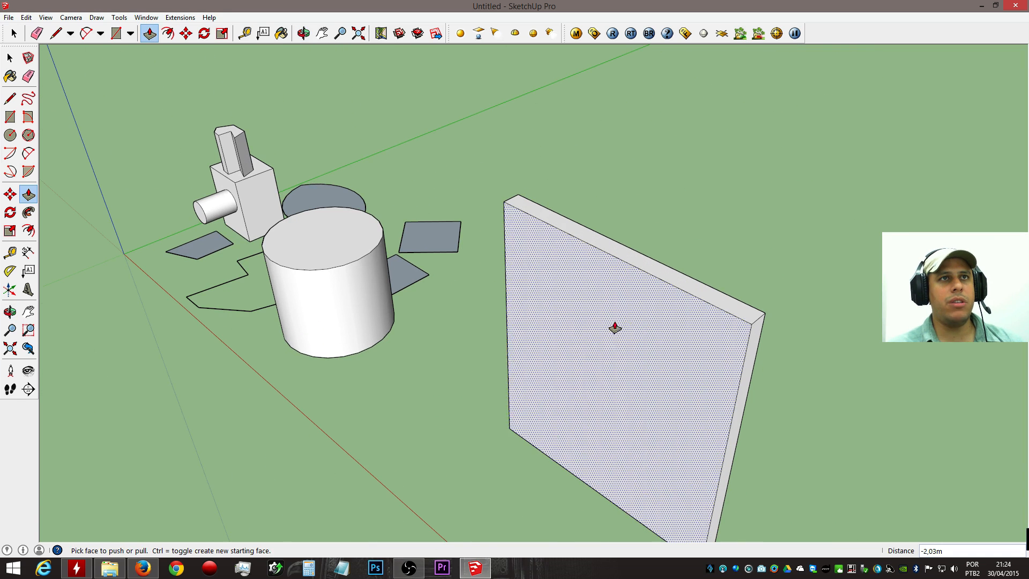
# Draw a window-like rectangle inside the large face of the thin wall.
pyautogui.press('r')
pyautogui.click(545, 260)
pyautogui.click(676, 469)
pyautogui.moveTo(683, 363); pyautogui.dragTo(650, 371, button='middle')
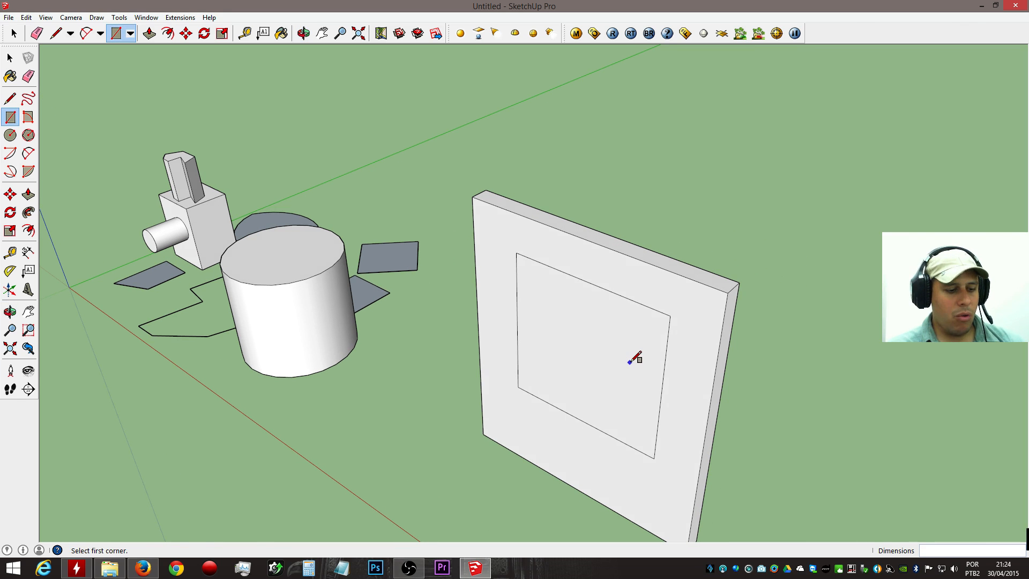
# Try to push the rectangle on the wall about 0.20 m back toward the wall's far side.
pyautogui.press('p')
pyautogui.click(564, 359)
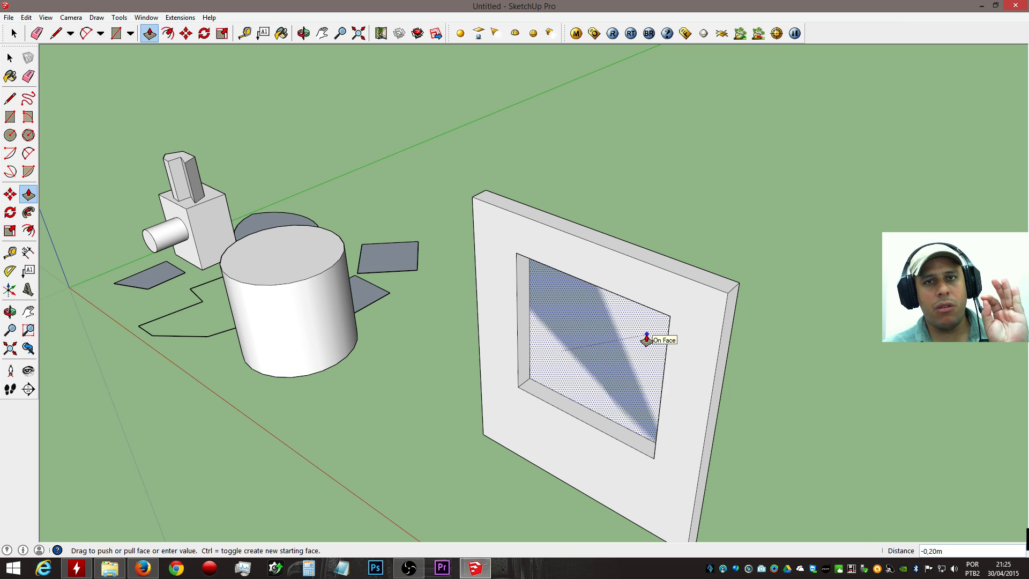
pyautogui.moveTo(647, 339); pyautogui.dragTo(264, 299, button='middle')
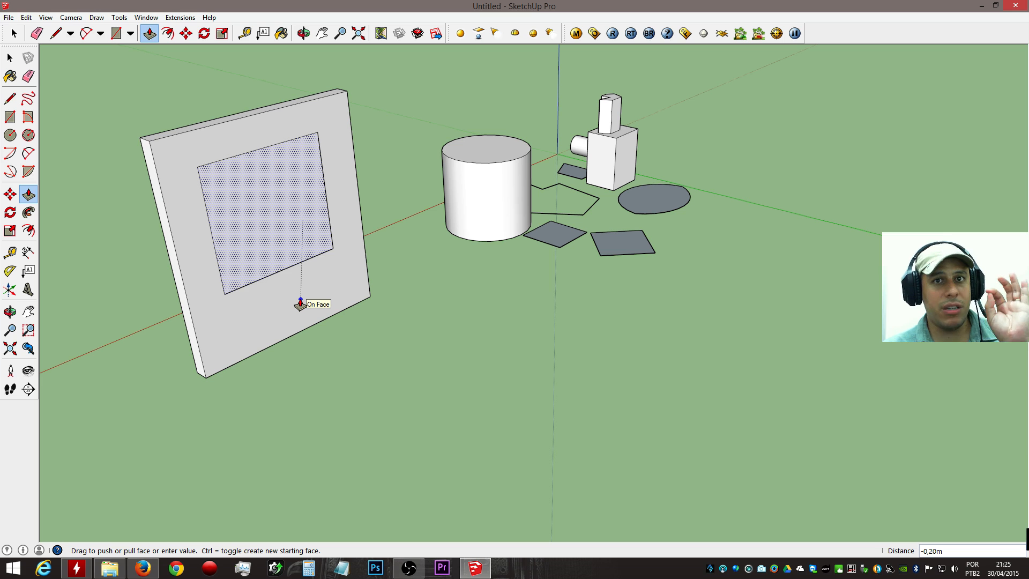
pyautogui.press('Escape')
# Pull the rotated square beside the smaller flat square up about 2.52 m into a tall box.
pyautogui.moveTo(575, 242); pyautogui.dragTo(757, 471, button='middle')
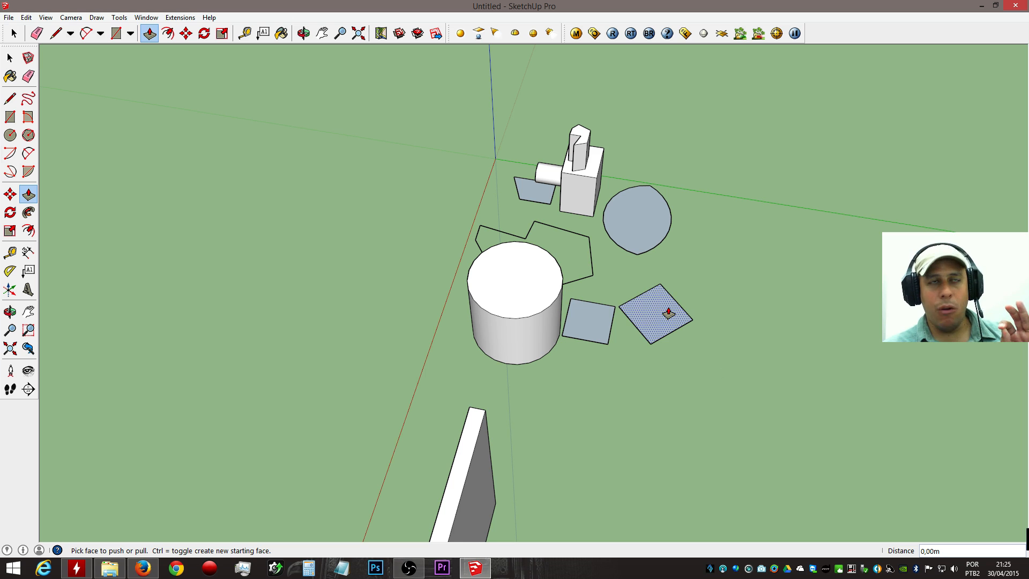
pyautogui.click(669, 312)
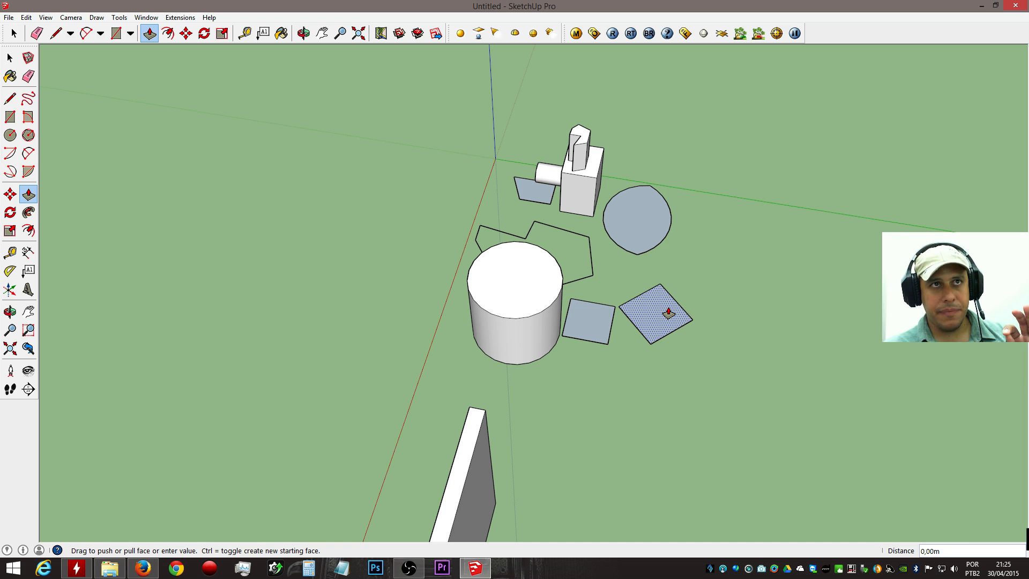
pyautogui.click(739, 236)
pyautogui.moveTo(719, 340); pyautogui.dragTo(664, 258, button='middle')
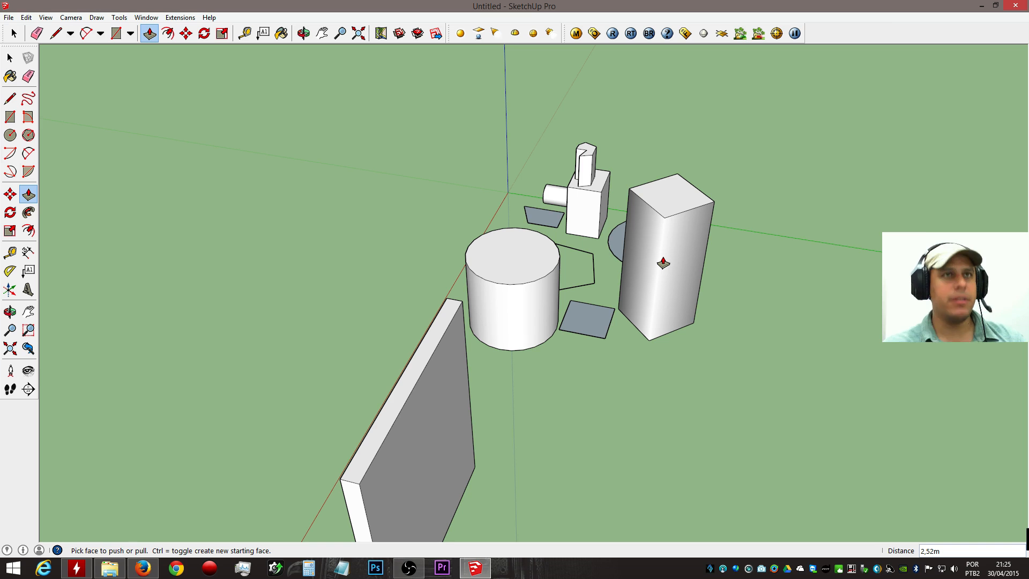
# Push the window rectangle 0.20 m through the thin wall to cut an opening, and allow aisuite3 through the firewall.
pyautogui.moveTo(661, 262); pyautogui.dragTo(689, 246, button='middle')
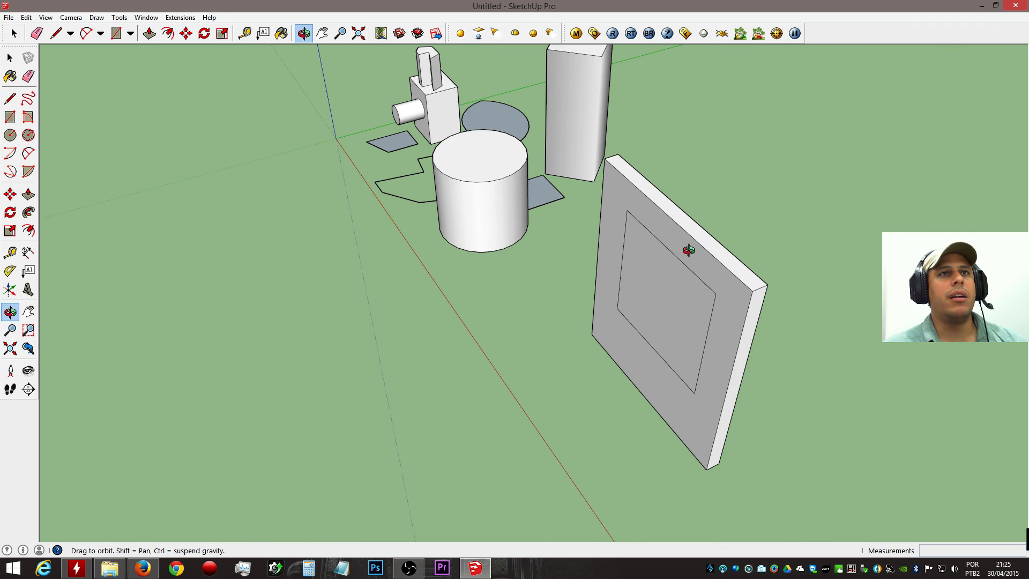
pyautogui.click(665, 320)
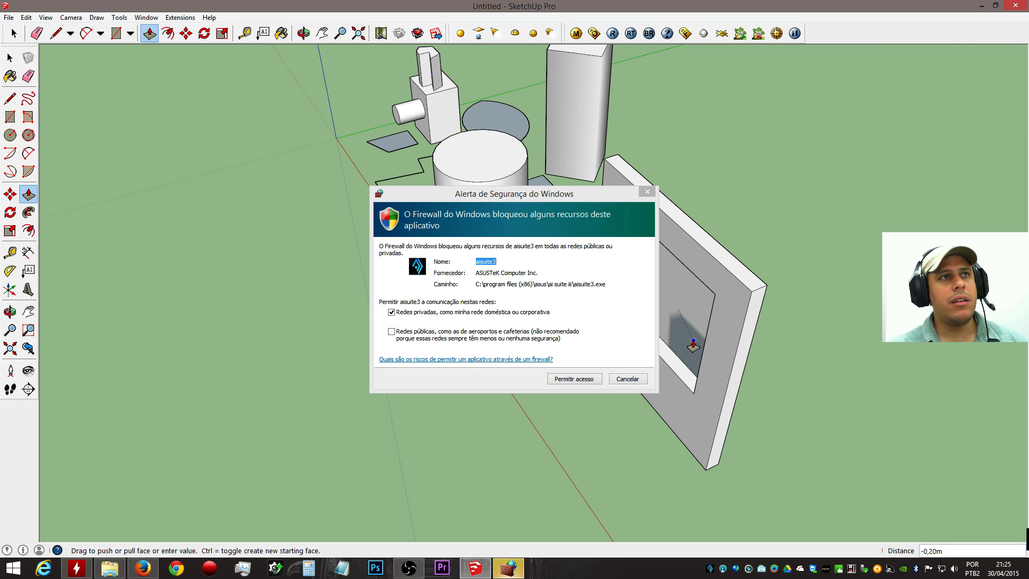
pyautogui.click(578, 383)
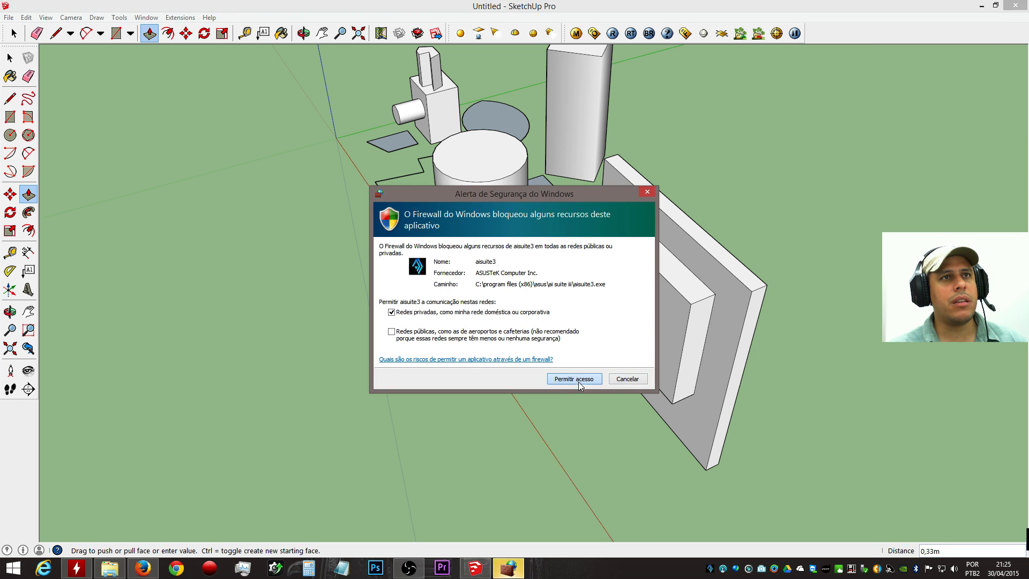
pyautogui.click(578, 382)
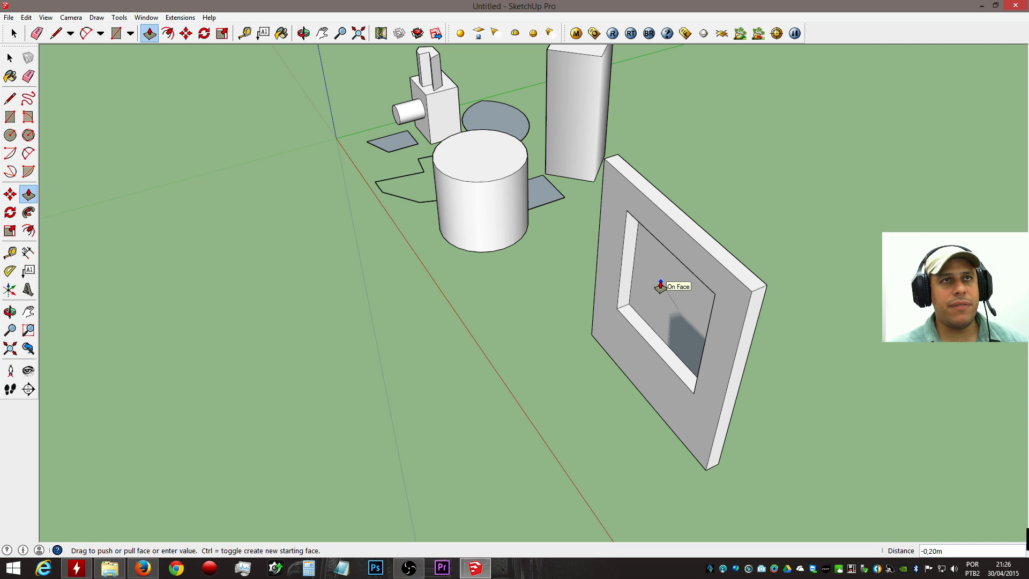
pyautogui.click(661, 286)
# Draw a large rectangle on the ground beyond the wall and pull it up about 2.80 m into a box.
pyautogui.moveTo(667, 346)
pyautogui.mouseDown(button='middle')
pyautogui.moveTo(845, 288)
pyautogui.moveTo(664, 289)
pyautogui.moveTo(654, 324)
pyautogui.moveTo(500, 358)
pyautogui.moveTo(577, 466)
pyautogui.mouseUp(button='middle')
pyautogui.press('r')
pyautogui.click(571, 472)
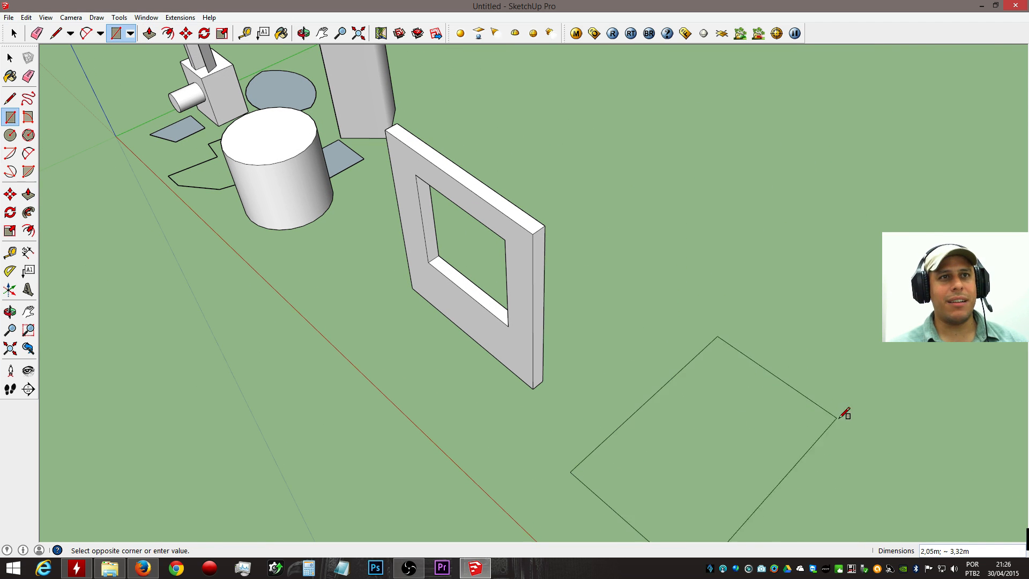
pyautogui.click(851, 445)
pyautogui.press('p')
pyautogui.click(792, 458)
pyautogui.click(841, 337)
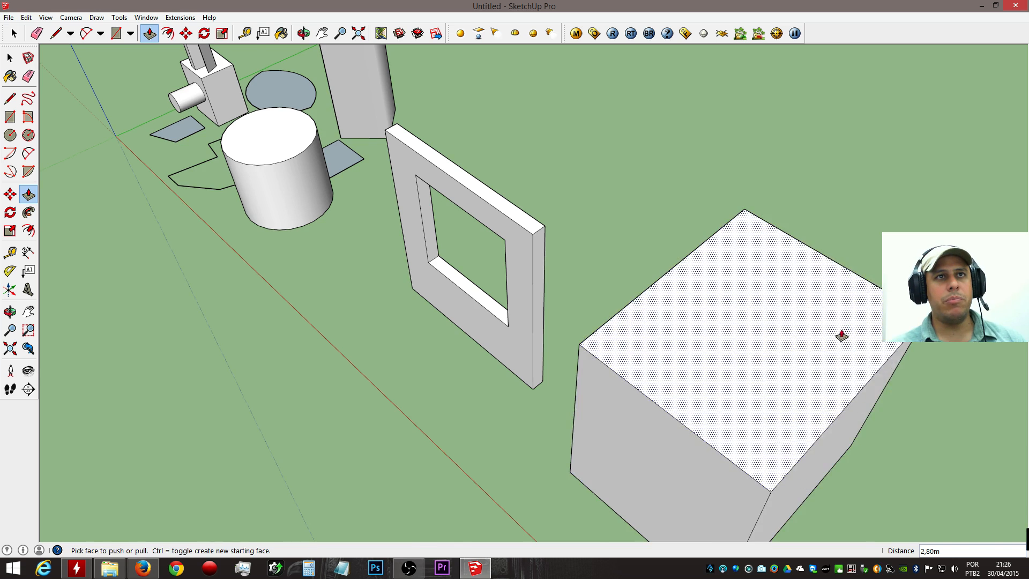
pyautogui.moveTo(841, 338); pyautogui.dragTo(661, 395, button='middle')
pyautogui.press('f')
pyautogui.click(491, 444)
pyautogui.moveTo(508, 459); pyautogui.dragTo(507, 352, button='middle')
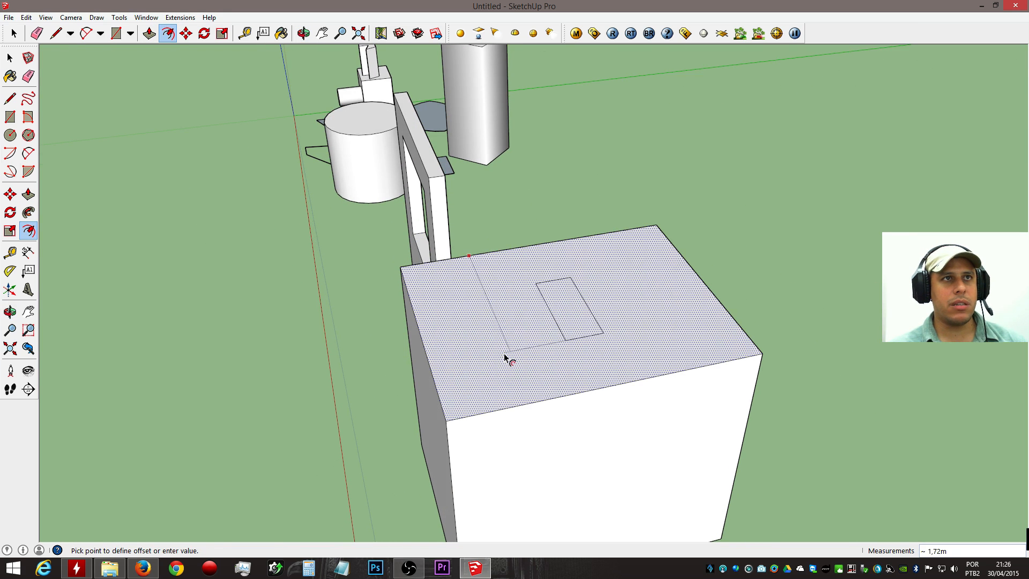
pyautogui.press('Escape')
pyautogui.press('space')
# Draw a rectangle of about 2.20 by 1.46 m on the box's top face and push it 2.80 m through the bottom.
pyautogui.press('r')
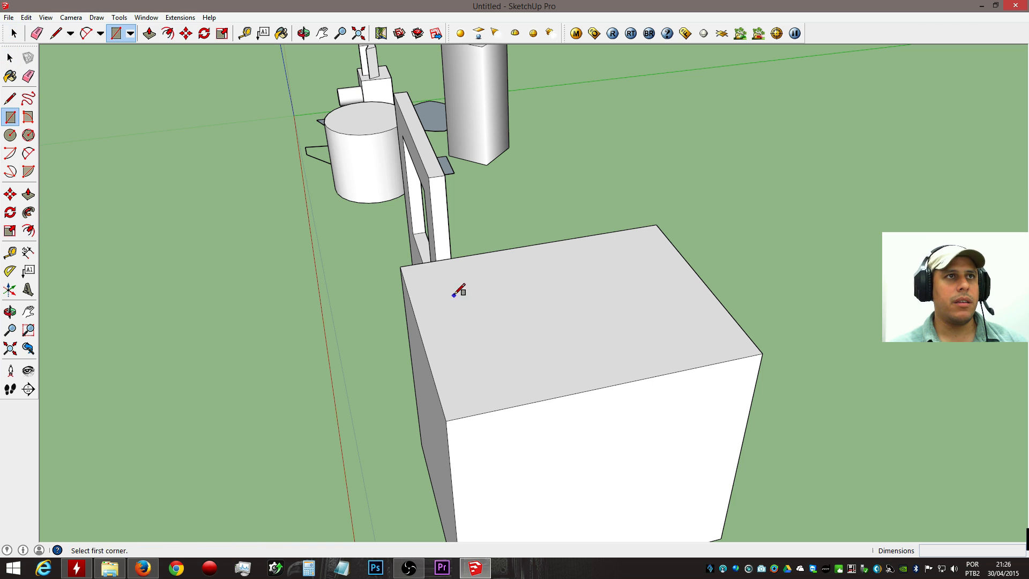
pyautogui.click(444, 287)
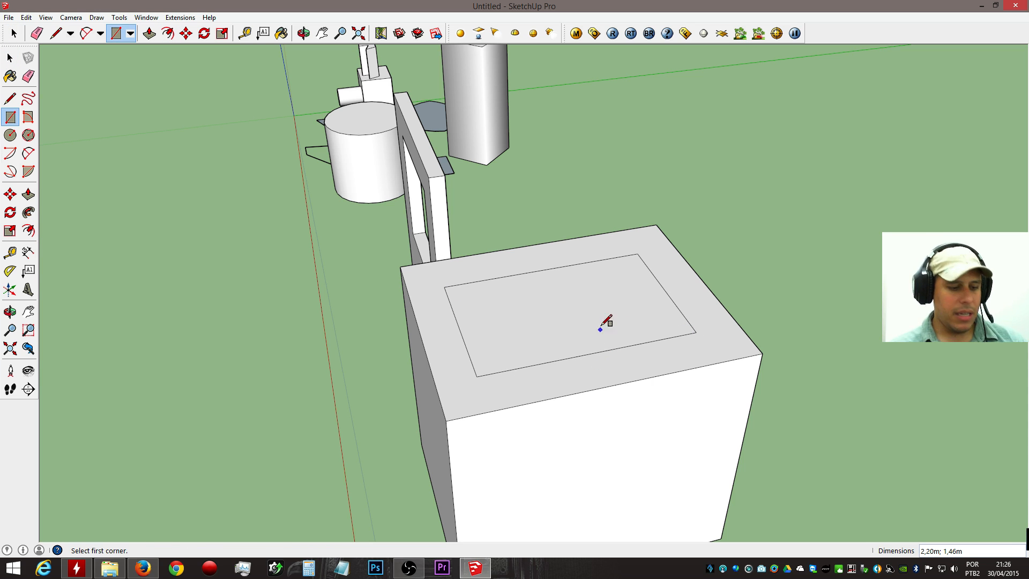
pyautogui.press('p')
pyautogui.click(582, 318)
pyautogui.moveTo(633, 441); pyautogui.dragTo(634, 96, button='middle')
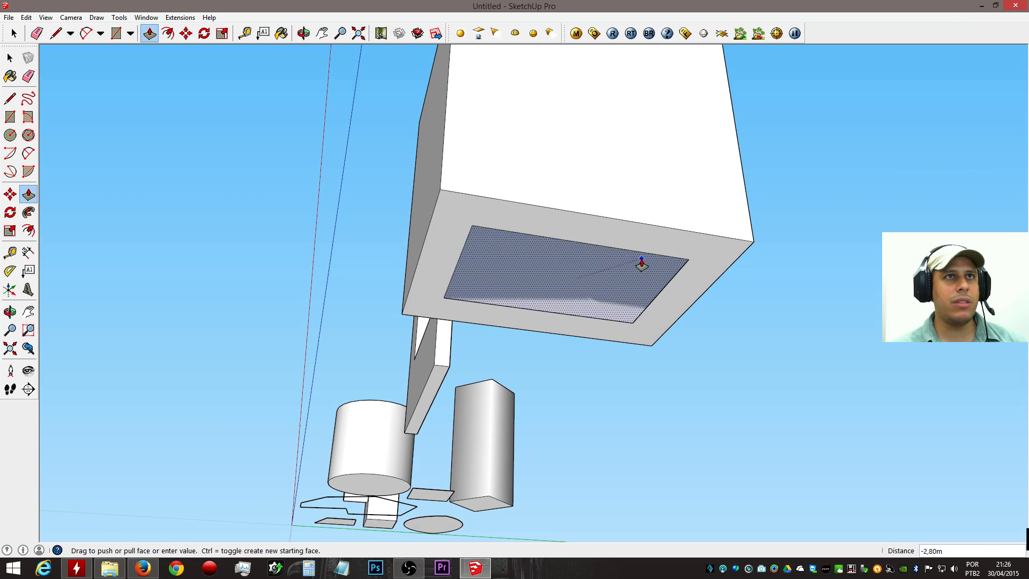
pyautogui.click(676, 248)
# Undo the cut through the box and erase the rectangle on its top face.
pyautogui.moveTo(692, 328); pyautogui.dragTo(720, 414, button='middle')
pyautogui.hotkey('ctrl', 'z')
pyautogui.moveTo(590, 269)
pyautogui.mouseDown(button='middle')
pyautogui.moveTo(910, 562)
pyautogui.moveTo(931, 547)
pyautogui.mouseUp(button='middle')
pyautogui.press('e')
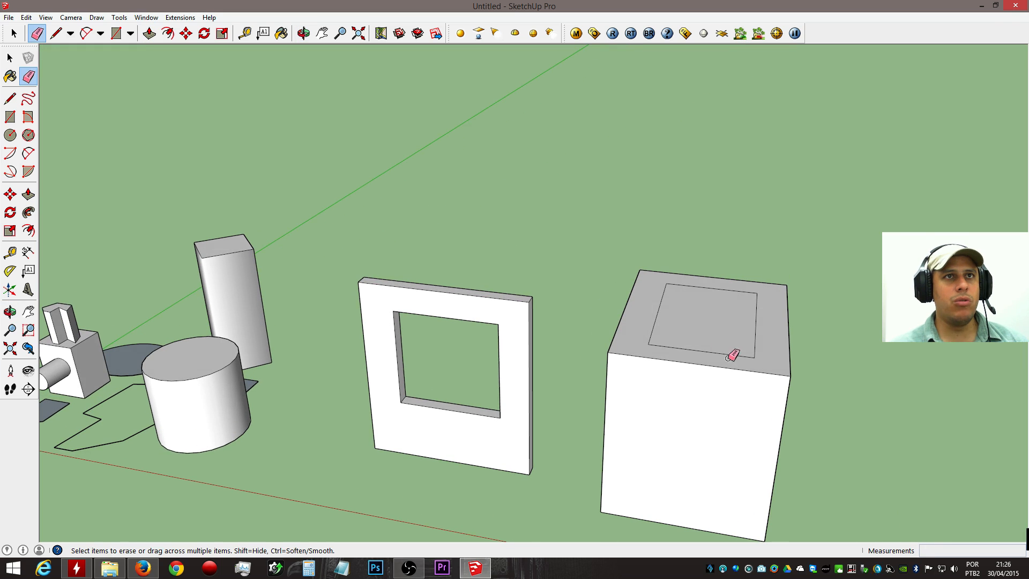
pyautogui.moveTo(764, 313); pyautogui.dragTo(763, 314)
# Draw a stair-stepped line across the upper corner of the box's front face, from its side edge up to its top edge.
pyautogui.moveTo(689, 356); pyautogui.dragTo(721, 307, button='middle')
pyautogui.scroll(4, 663, 328)
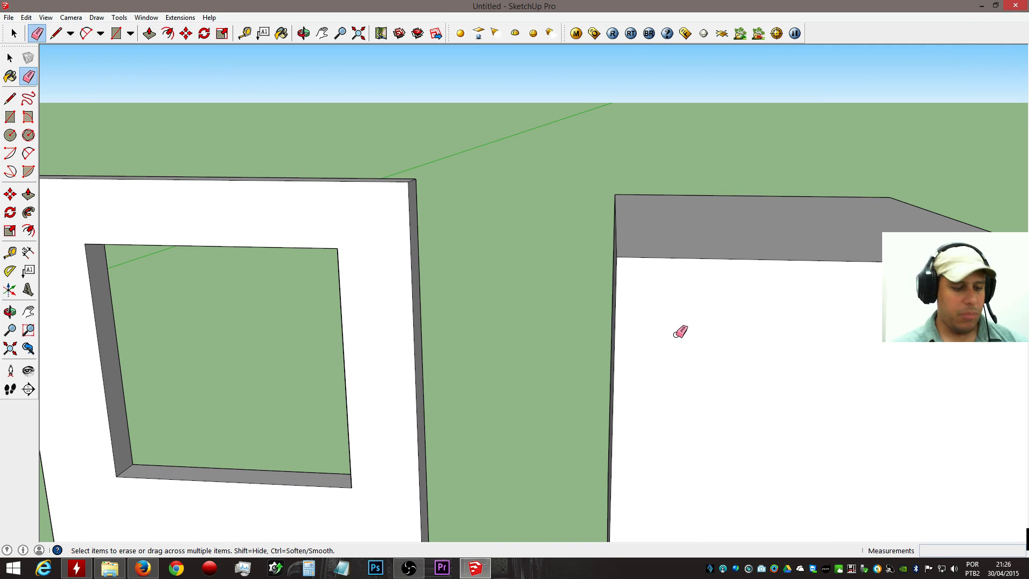
pyautogui.press('l')
pyautogui.click(613, 417)
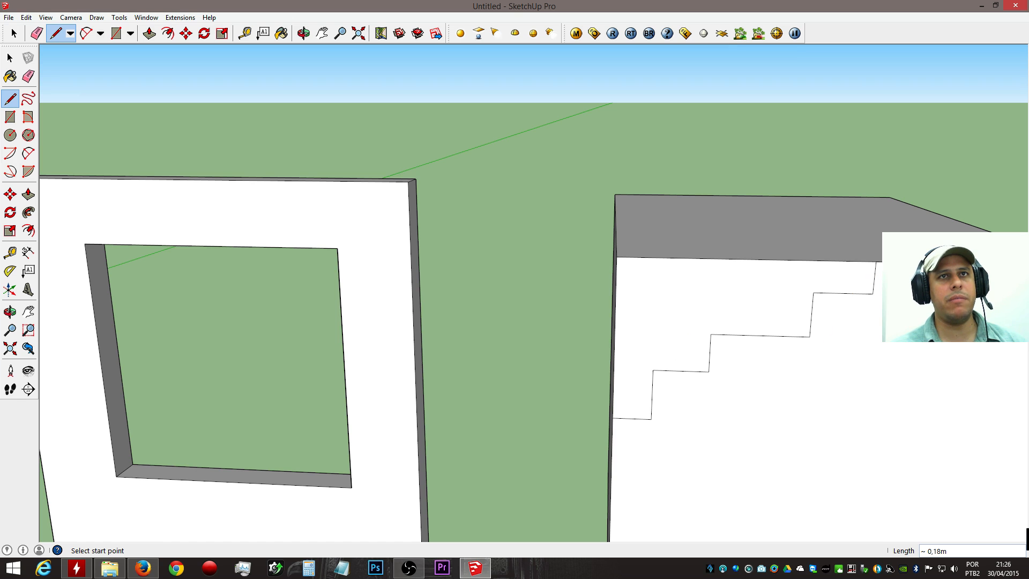
# Try to push the stepped region about 3.04 m through the box to carve a staircase.
pyautogui.press('p')
pyautogui.moveTo(719, 303); pyautogui.dragTo(668, 210)
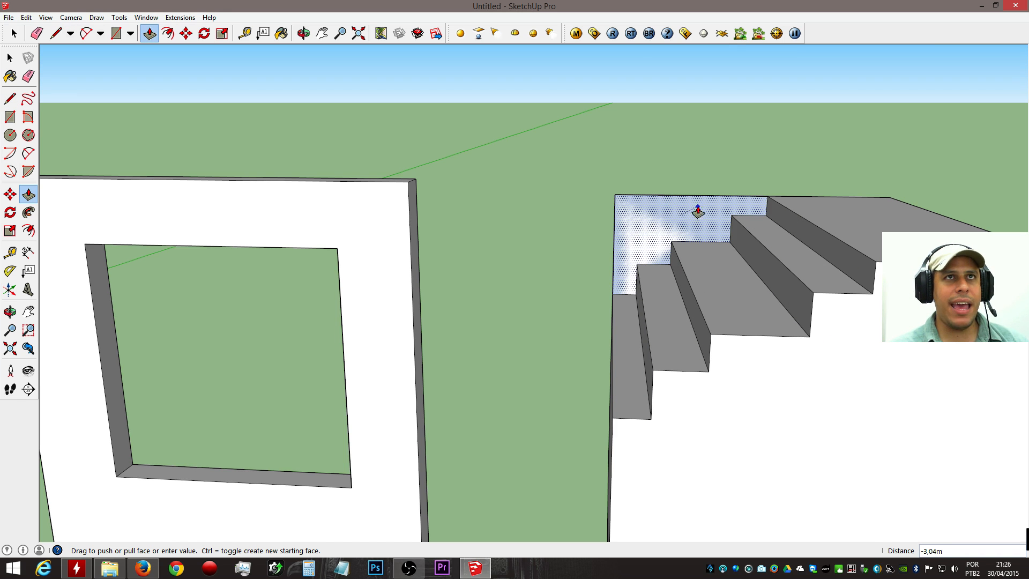
pyautogui.moveTo(692, 231); pyautogui.dragTo(349, 244, button='middle')
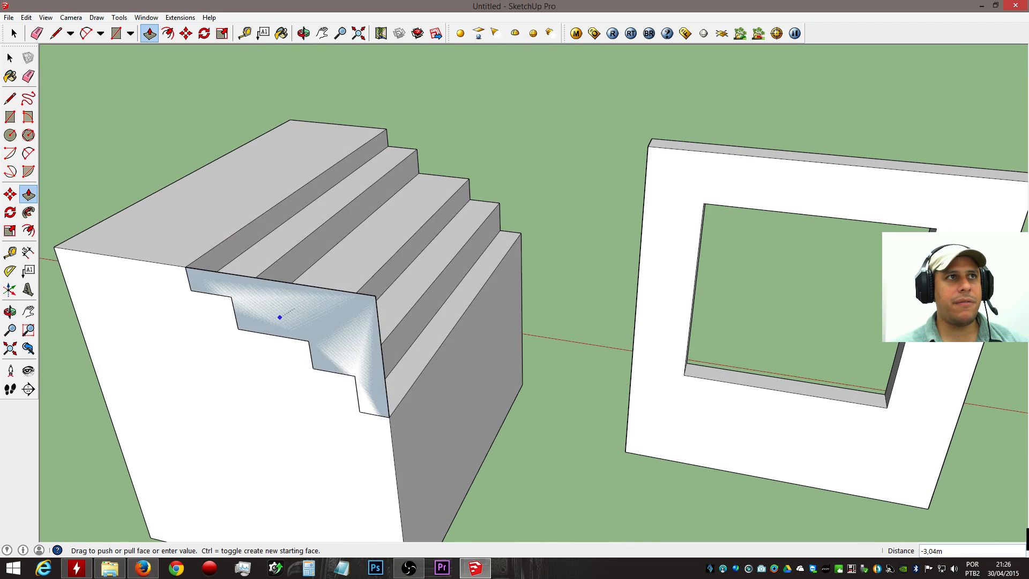
pyautogui.click(282, 407)
# Draw a diagonal line of about 0.40 m across an upper corner of the box's opposite face and push the triangle through to chamfer the edge.
pyautogui.moveTo(368, 372); pyautogui.dragTo(452, 288, button='middle')
pyautogui.press('p')
pyautogui.press('l')
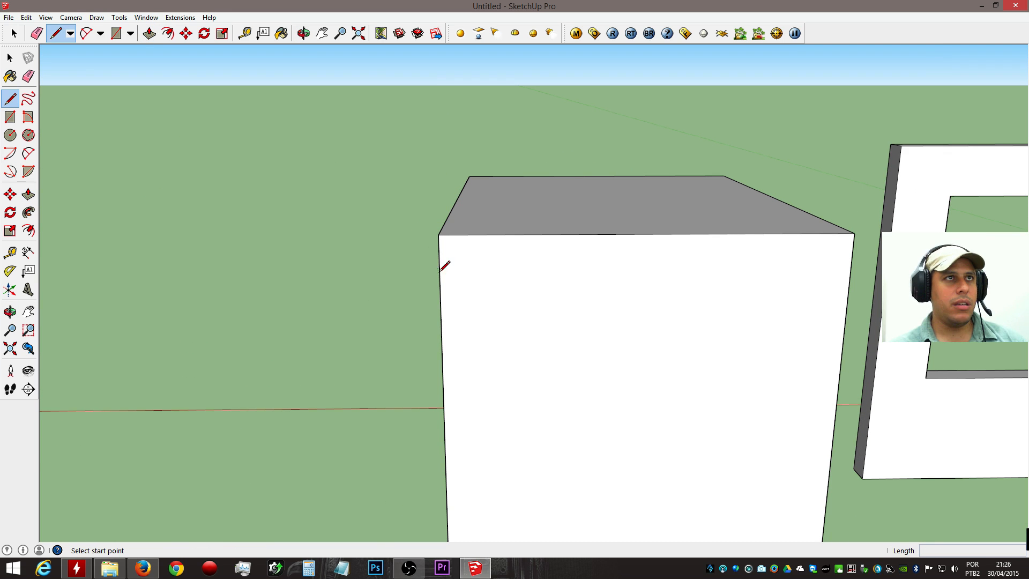
pyautogui.click(440, 282)
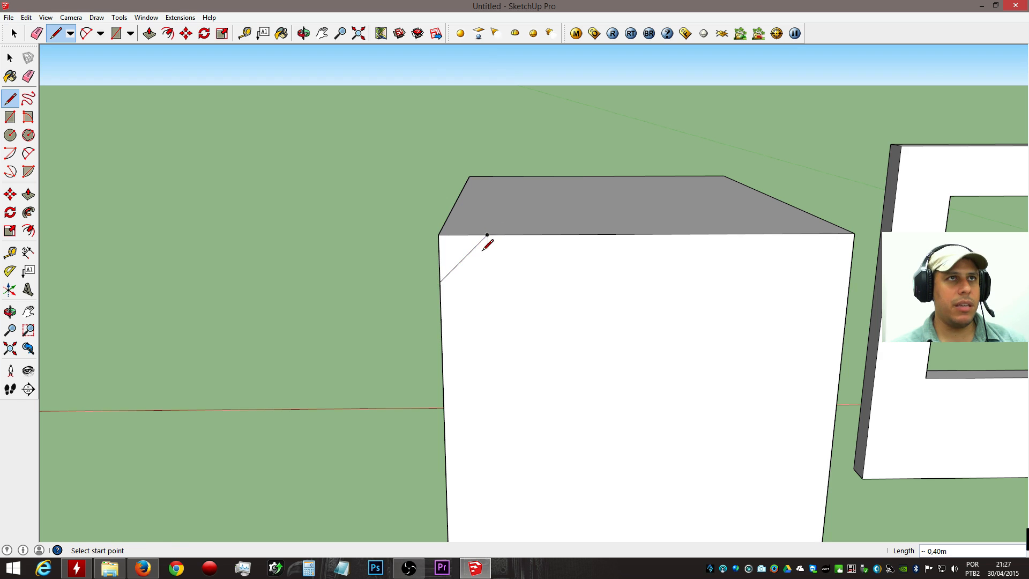
pyautogui.press('p')
pyautogui.click(453, 248)
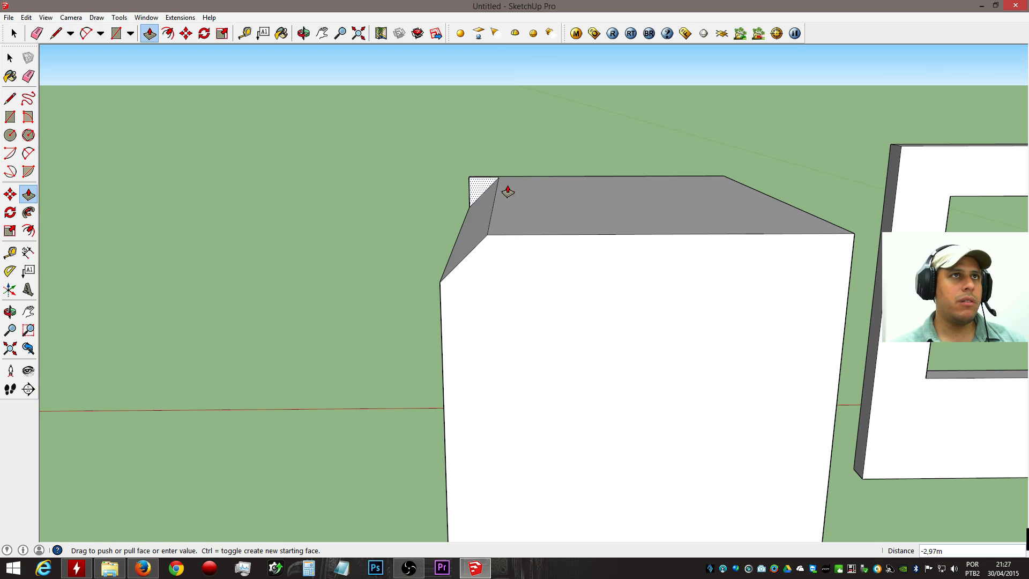
pyautogui.moveTo(429, 236); pyautogui.dragTo(793, 188, button='middle')
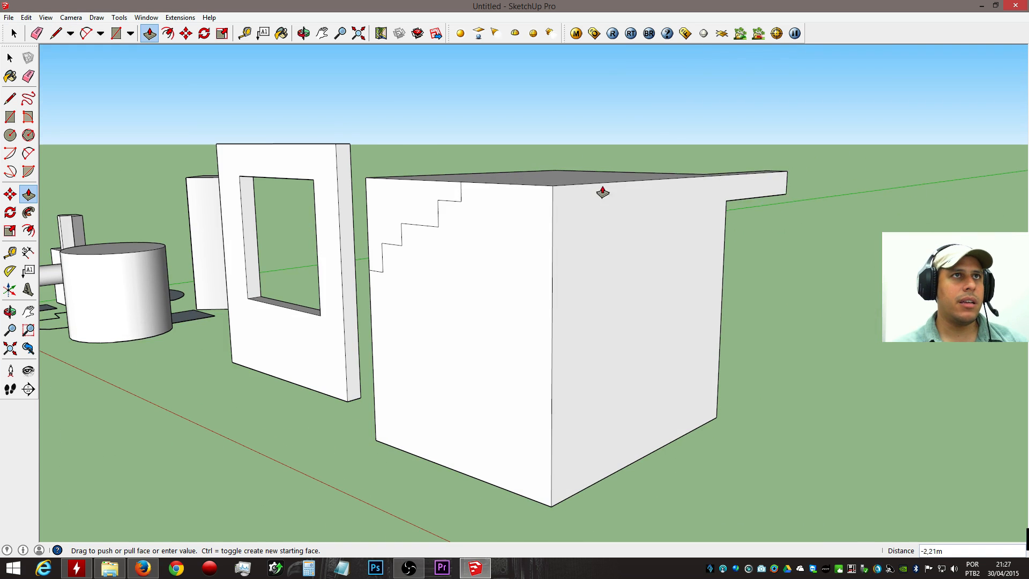
pyautogui.click(533, 225)
# Draw another rectangle on the ground beyond the chamfered box and pull it up into a box.
pyautogui.moveTo(516, 301); pyautogui.dragTo(299, 280, button='middle')
pyautogui.press('r')
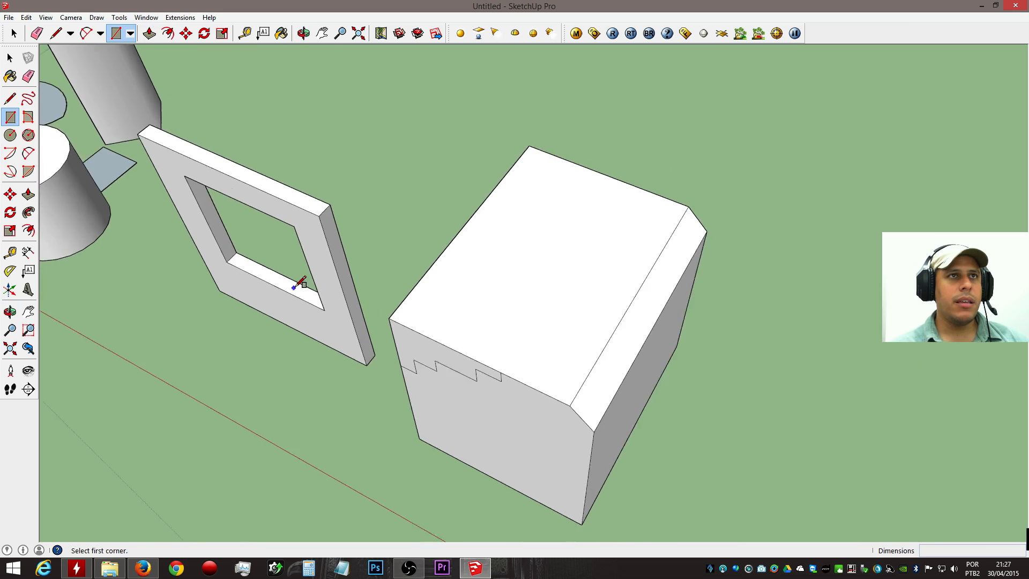
pyautogui.scroll(-3, 298, 280)
pyautogui.click(576, 445)
pyautogui.click(759, 422)
pyautogui.press('p')
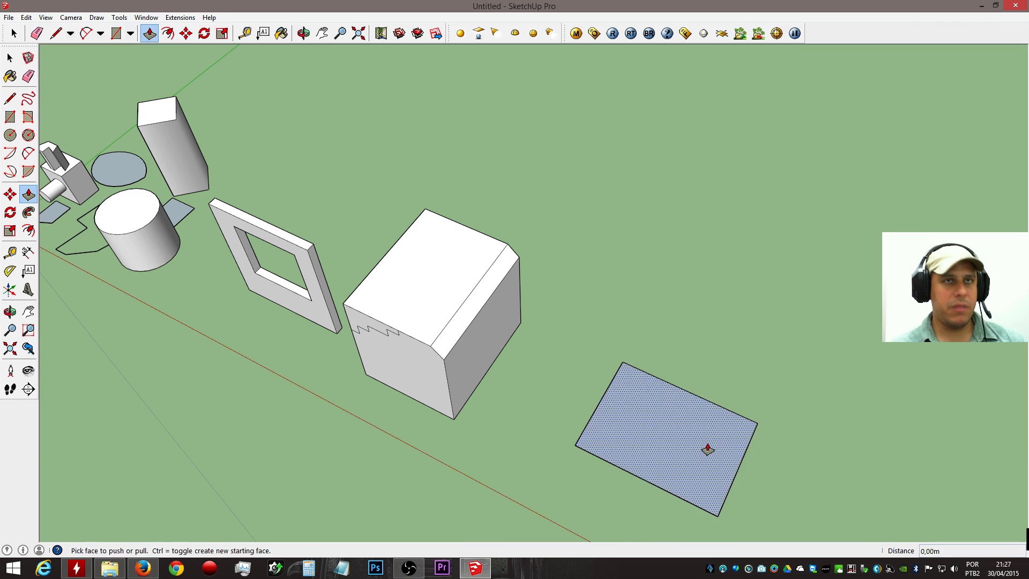
pyautogui.moveTo(708, 448); pyautogui.dragTo(752, 363)
# Draw a smaller rectangle inside the front face of the newest box.
pyautogui.moveTo(751, 363); pyautogui.dragTo(695, 301, button='middle')
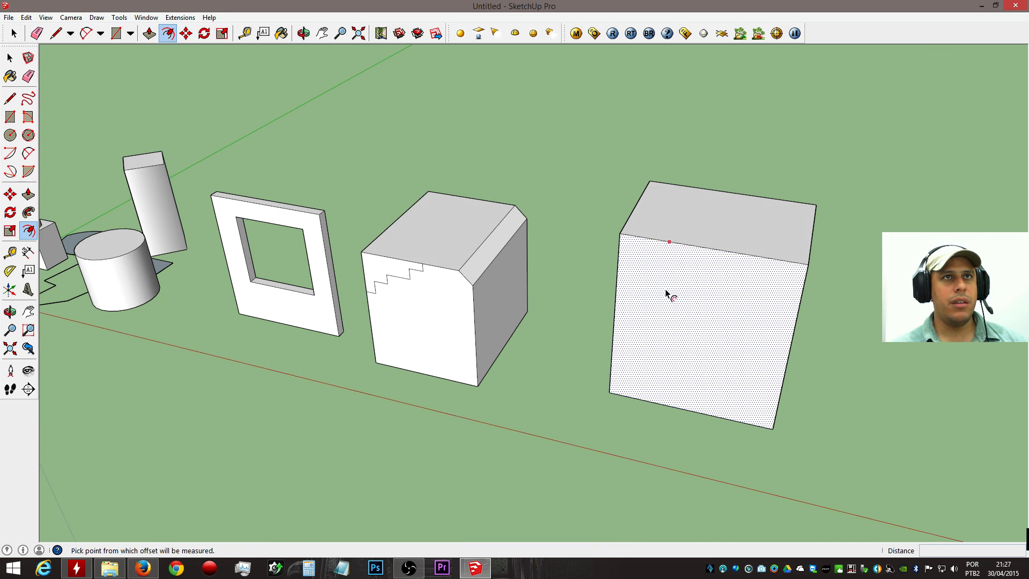
pyautogui.press('space')
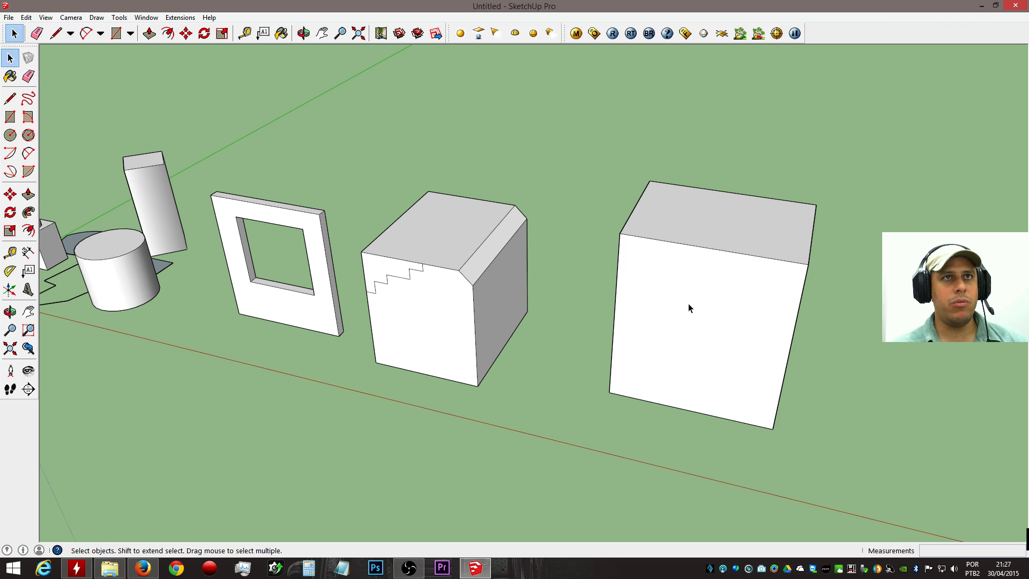
pyautogui.press('r')
pyautogui.click(665, 285)
pyautogui.click(760, 362)
# Push the small rectangle about 8.62 m through the box and out its far side, and undo the push.
pyautogui.moveTo(759, 363); pyautogui.dragTo(590, 416, button='middle')
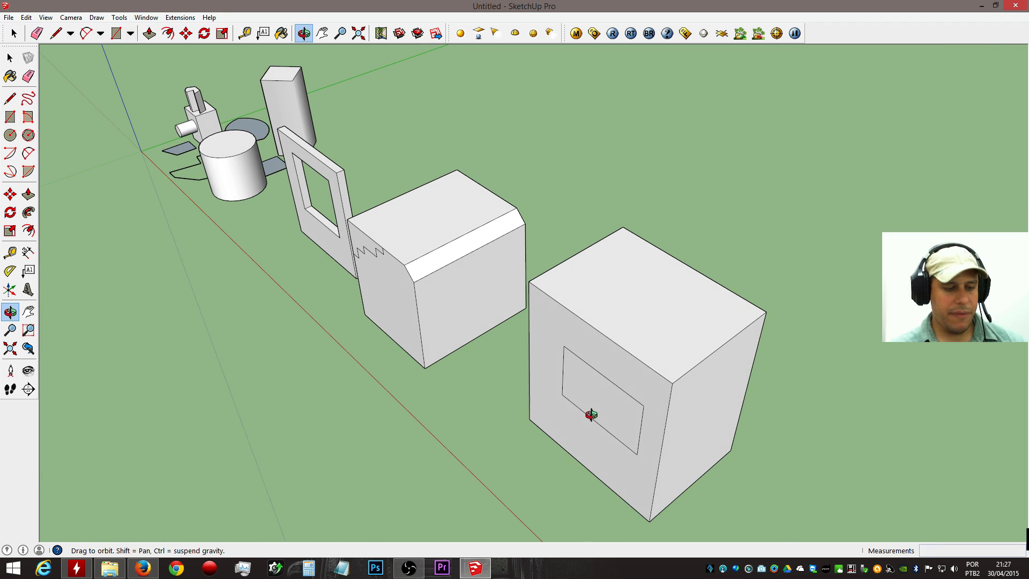
pyautogui.press('p')
pyautogui.click(602, 407)
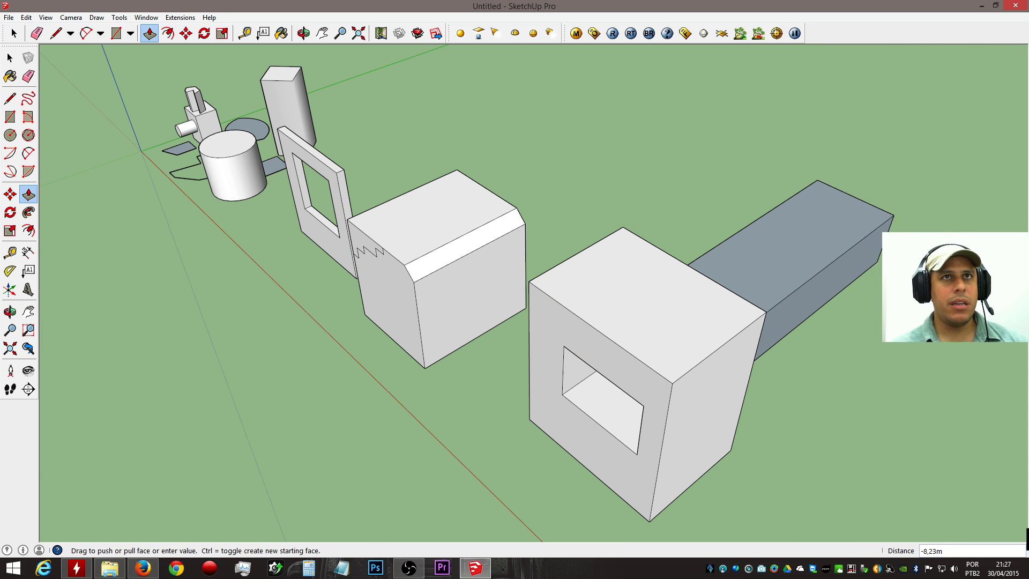
pyautogui.moveTo(874, 307); pyautogui.dragTo(598, 166, button='middle')
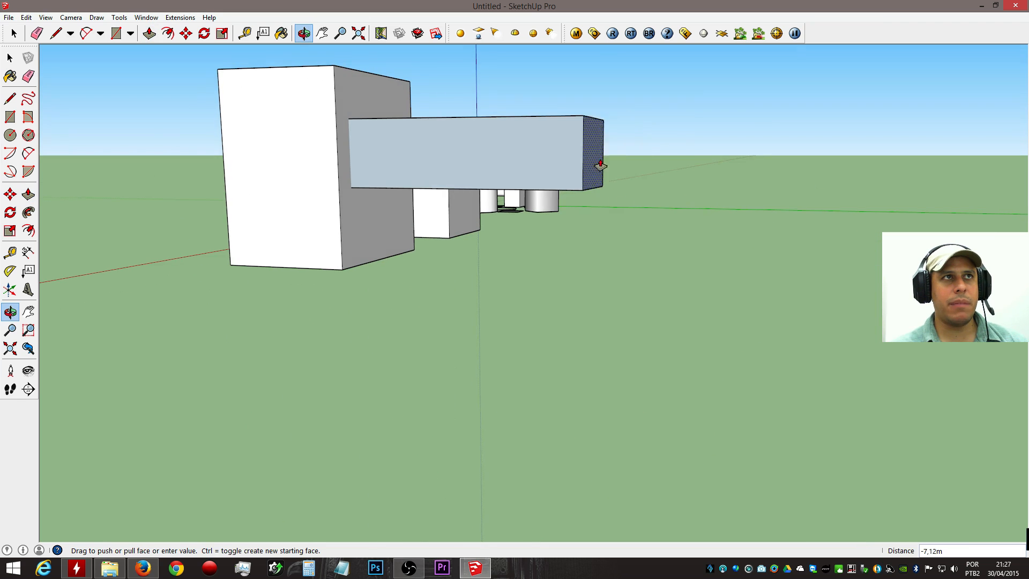
pyautogui.moveTo(676, 282); pyautogui.dragTo(536, 384, button='middle')
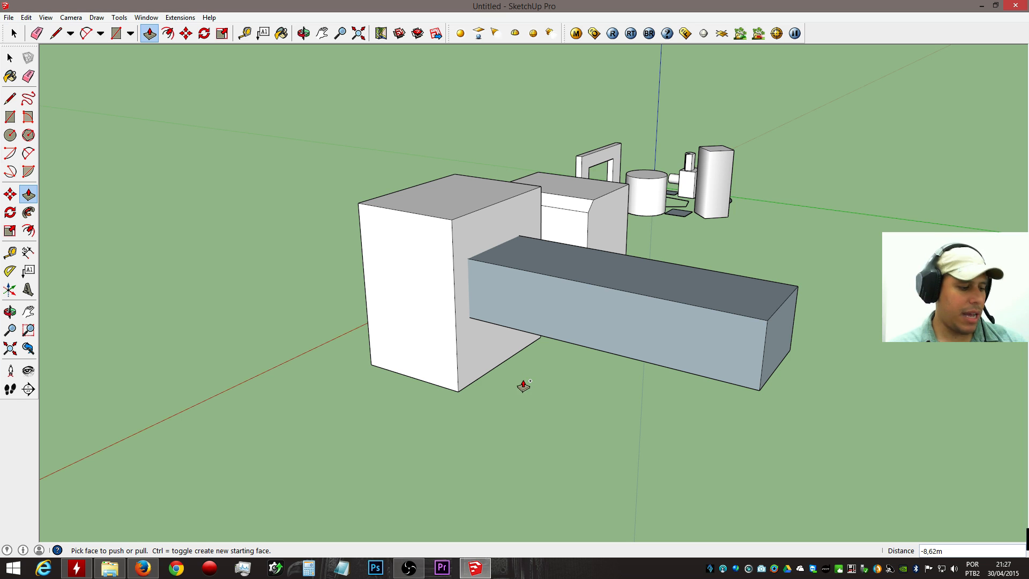
pyautogui.hotkey('ctrl', 'z')
# Draw a ground rectangle of about 5.01 by 5.17 m beyond the last box.
pyautogui.moveTo(515, 384); pyautogui.dragTo(570, 387, button='middle')
pyautogui.press('r')
pyautogui.click(569, 387)
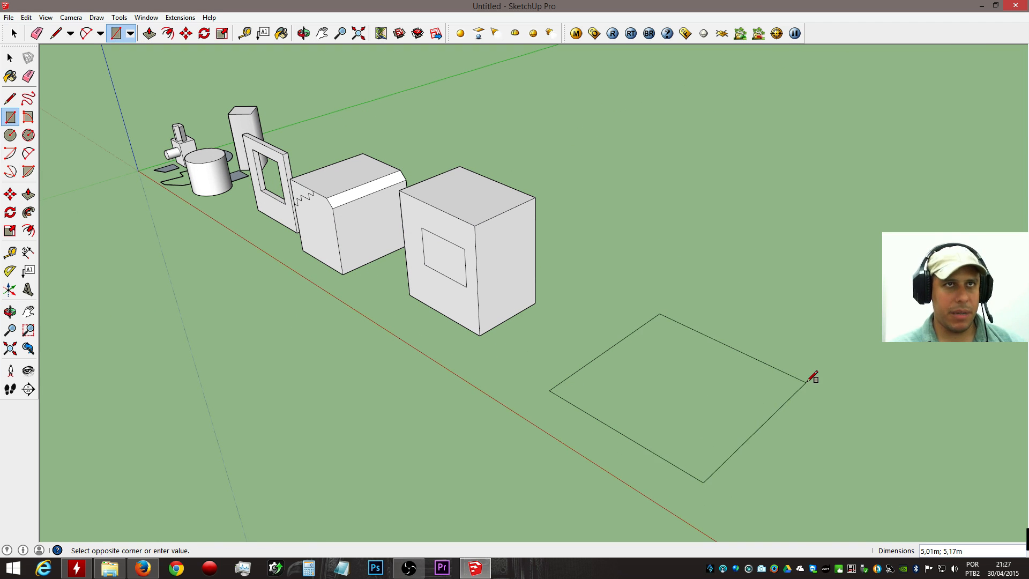
pyautogui.click(807, 381)
# Offset the ground rectangle's outline inward to form a narrow border, and place a Tape Measure guide along its inner edge.
pyautogui.scroll(2, 589, 375)
pyautogui.press('f')
pyautogui.click(588, 376)
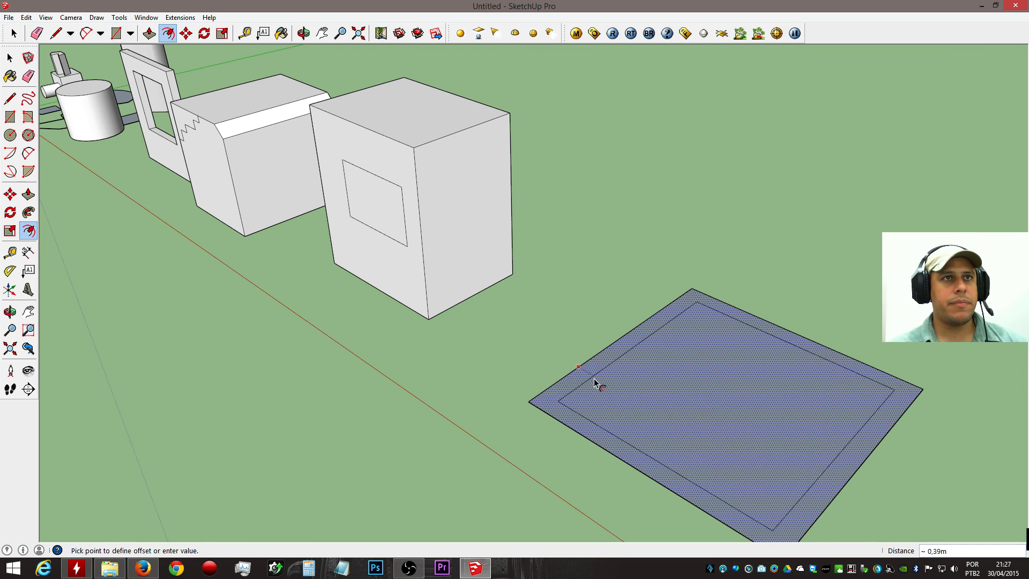
pyautogui.click(588, 381)
pyautogui.press('t')
pyautogui.click(590, 373)
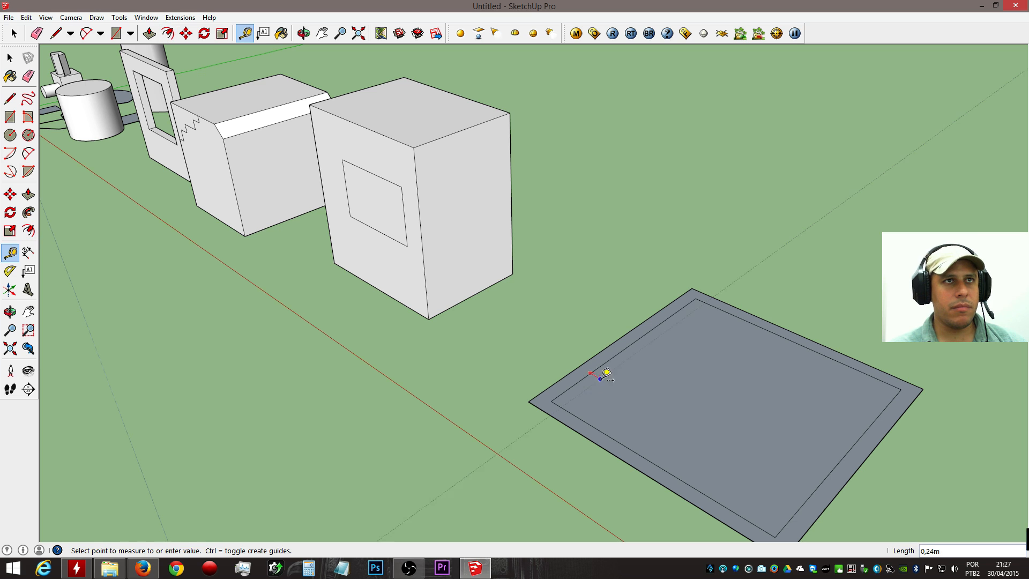
# Pull the narrow border up to form walls around the floor.
pyautogui.press('p')
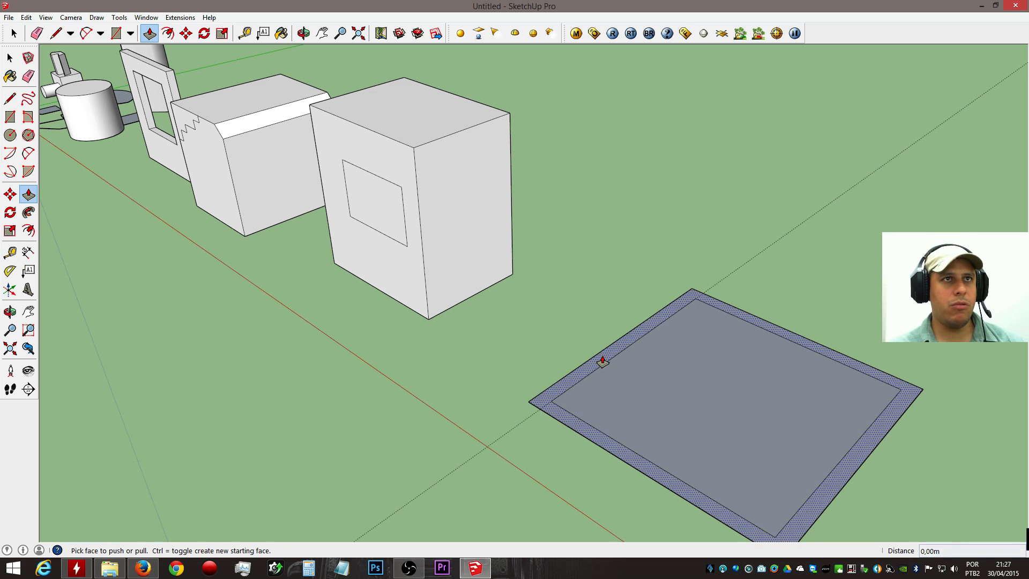
pyautogui.click(602, 358)
pyautogui.click(598, 299)
# Draw a narrow door outline and a wider 1.42 by 1.78 m rectangle along the base of the room's front wall.
pyautogui.moveTo(597, 299); pyautogui.dragTo(607, 422, button='middle')
pyautogui.press('r')
pyautogui.click(610, 431)
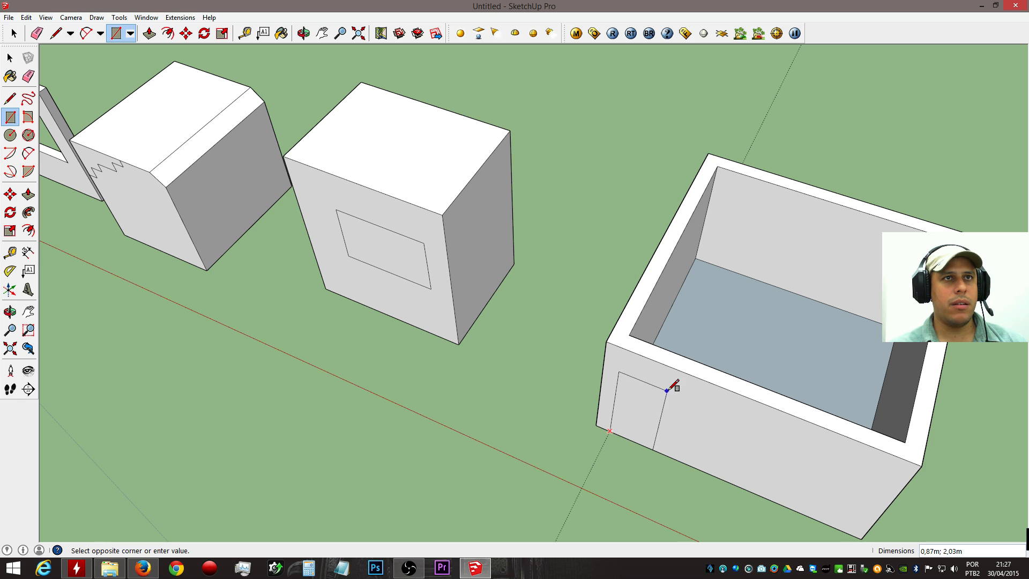
pyautogui.moveTo(709, 439); pyautogui.dragTo(758, 436, button='middle')
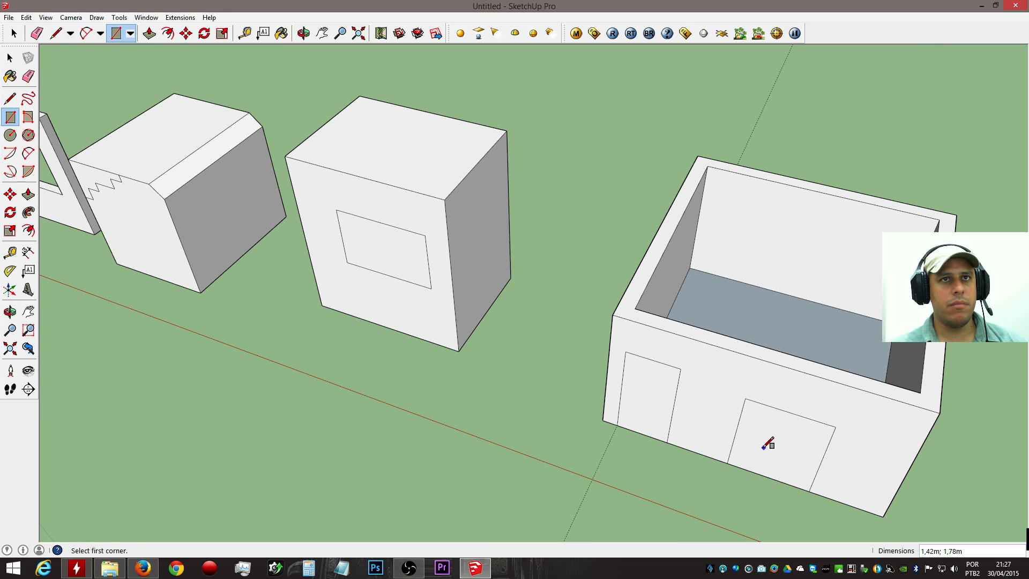
# Push the wider rectangle 0.29 m through the front wall to cut an opening.
pyautogui.press('p')
pyautogui.click(782, 470)
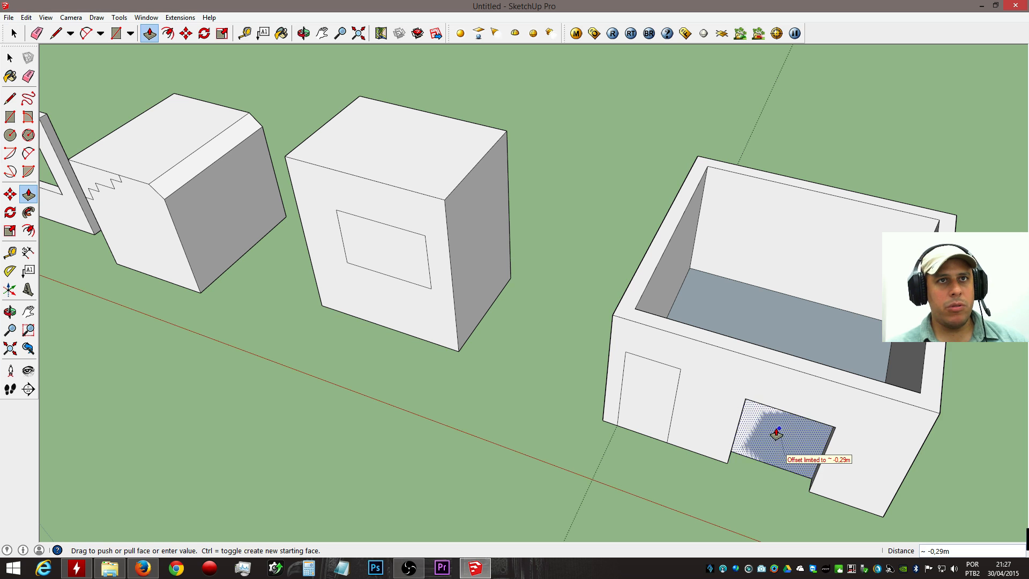
pyautogui.moveTo(769, 430); pyautogui.dragTo(816, 338, button='middle')
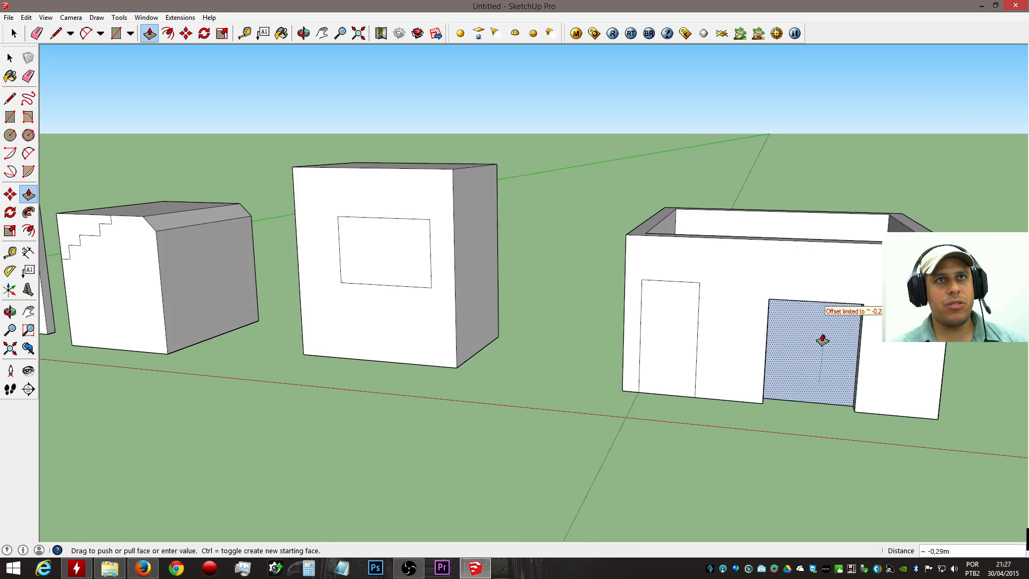
pyautogui.scroll(4, 809, 332)
pyautogui.click(769, 337)
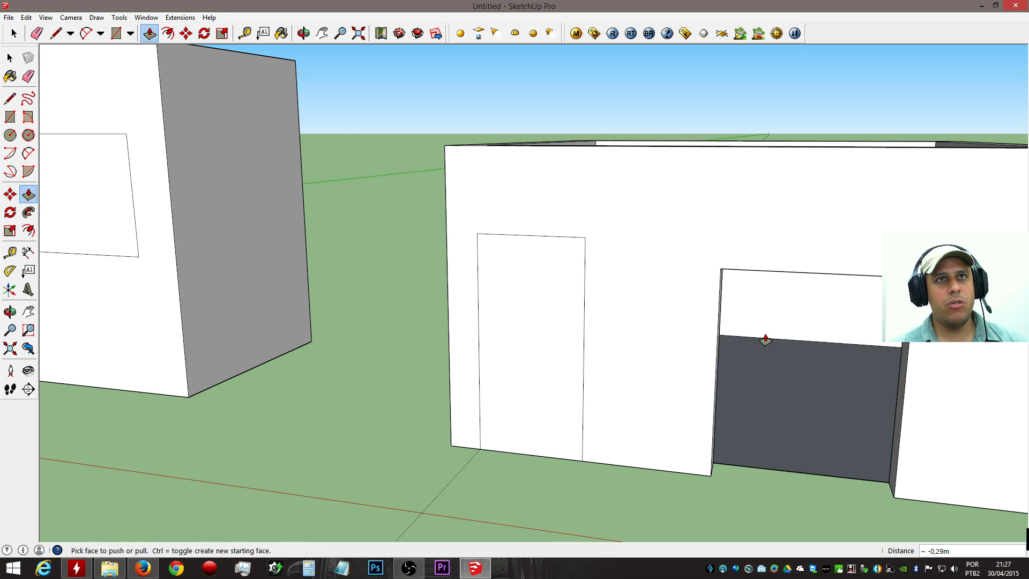
# Try pushing the narrow door outline through the wall as well, and undo the pushes on the front wall.
pyautogui.moveTo(766, 341); pyautogui.dragTo(577, 361, button='middle')
pyautogui.click(434, 317)
pyautogui.moveTo(460, 290); pyautogui.dragTo(659, 412, button='middle')
pyautogui.click(521, 288)
pyautogui.hotkey('ctrl', 'z')
pyautogui.moveTo(737, 409); pyautogui.dragTo(92, 510, button='middle')
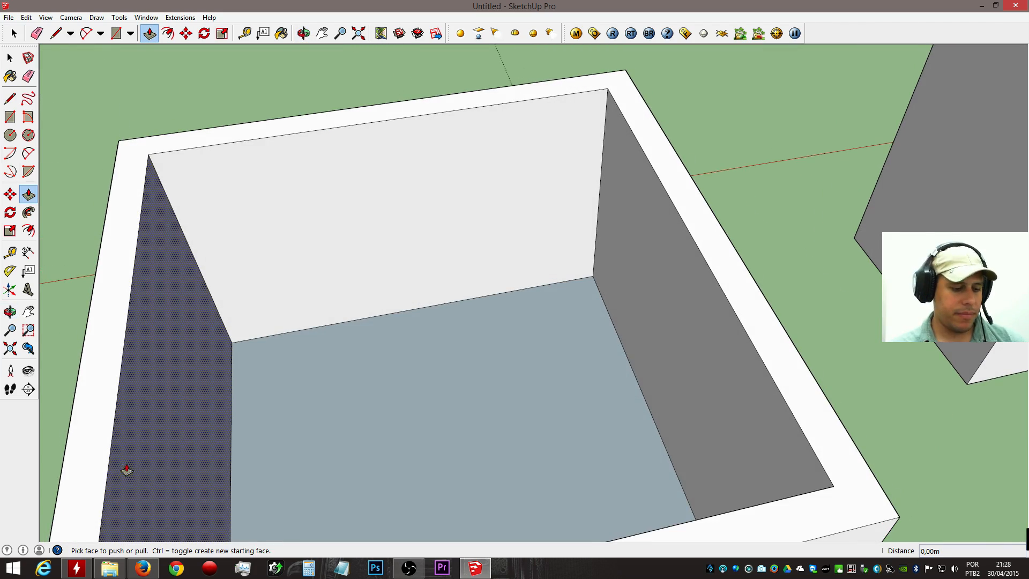
# Delete the edges of the narrow door outline on the front wall, keeping the wider rectangle.
pyautogui.moveTo(280, 360); pyautogui.dragTo(908, 399, button='middle')
pyautogui.press('space')
pyautogui.click(441, 317)
pyautogui.keyDown('ctrl'); pyautogui.keyDown('shift'); pyautogui.moveTo(423, 349); pyautogui.dragTo(424, 350); pyautogui.keyUp('shift'); pyautogui.keyUp('ctrl')
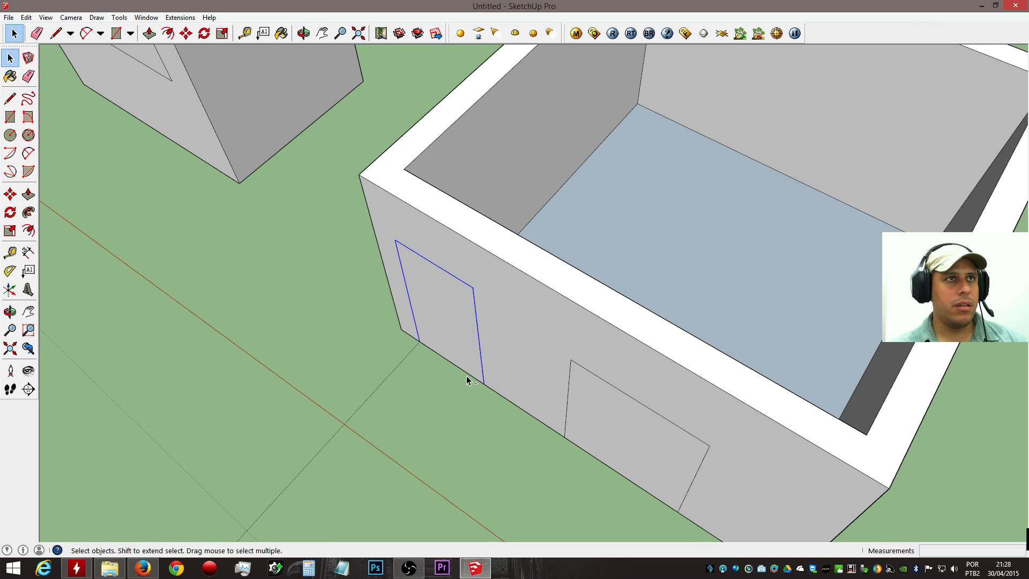
pyautogui.press('Delete')
# Push the remaining rectangle 0.29 m to the wall's inner face, and undo the push.
pyautogui.moveTo(472, 375); pyautogui.dragTo(356, 256, button='middle')
pyautogui.press('p')
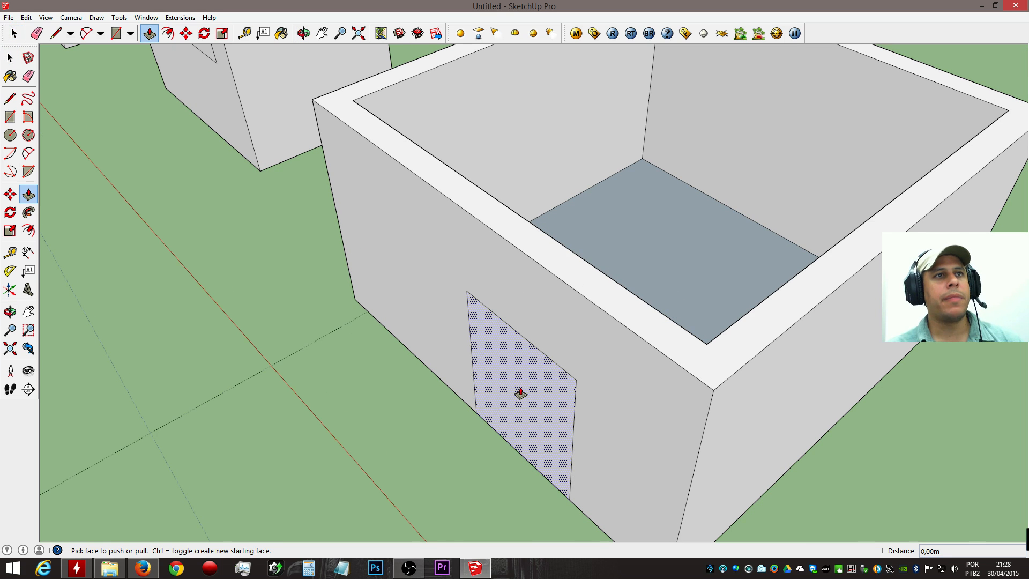
pyautogui.moveTo(523, 396); pyautogui.dragTo(652, 361)
pyautogui.moveTo(652, 361); pyautogui.dragTo(241, 403, button='middle')
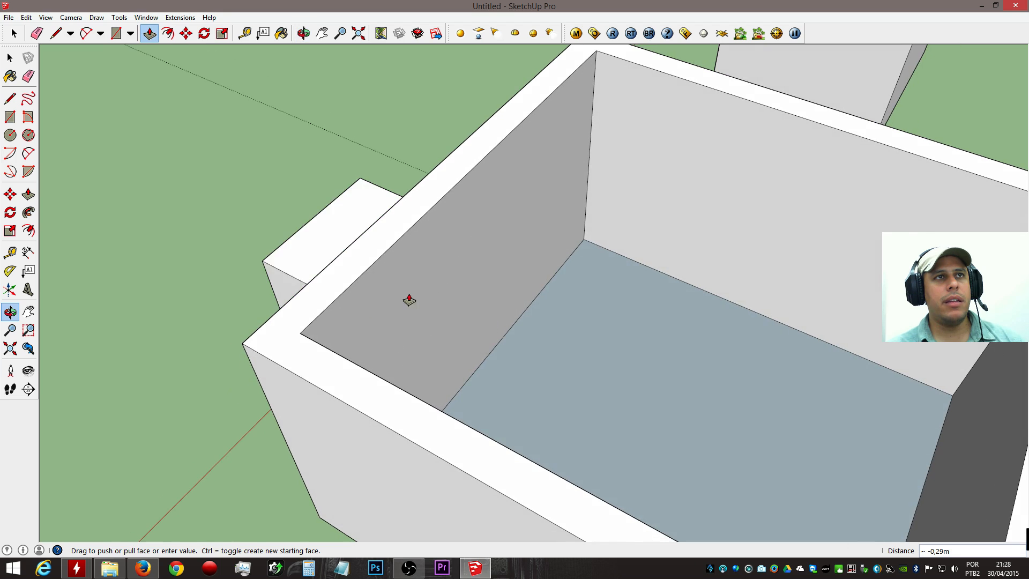
pyautogui.click(530, 240)
pyautogui.moveTo(560, 249); pyautogui.dragTo(324, 258, button='middle')
pyautogui.hotkey('ctrl', 'z')
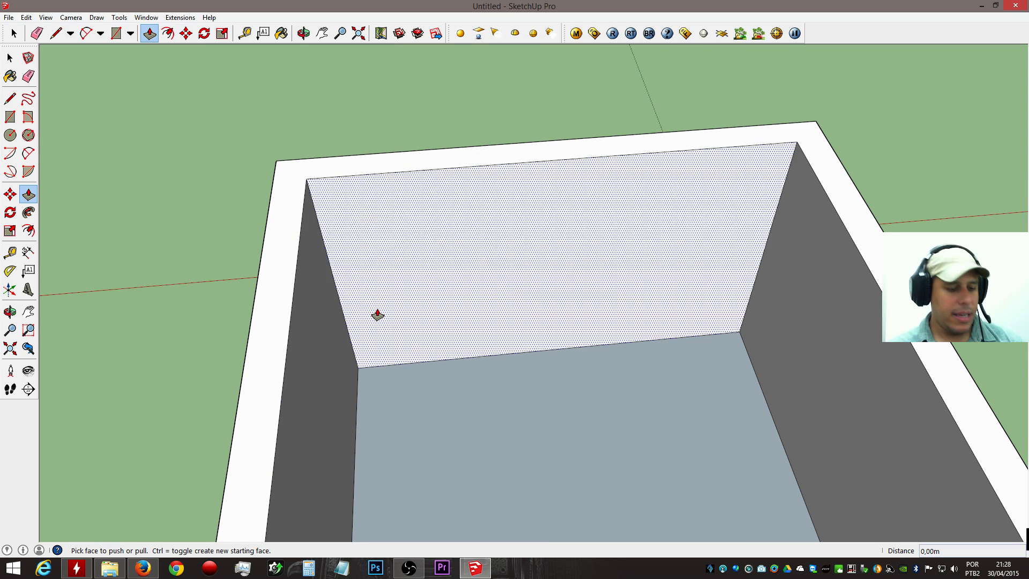
# Move the vertical edge at the room's inner corner by about 0.07 m so the wall faces are out of parallel.
pyautogui.press('l')
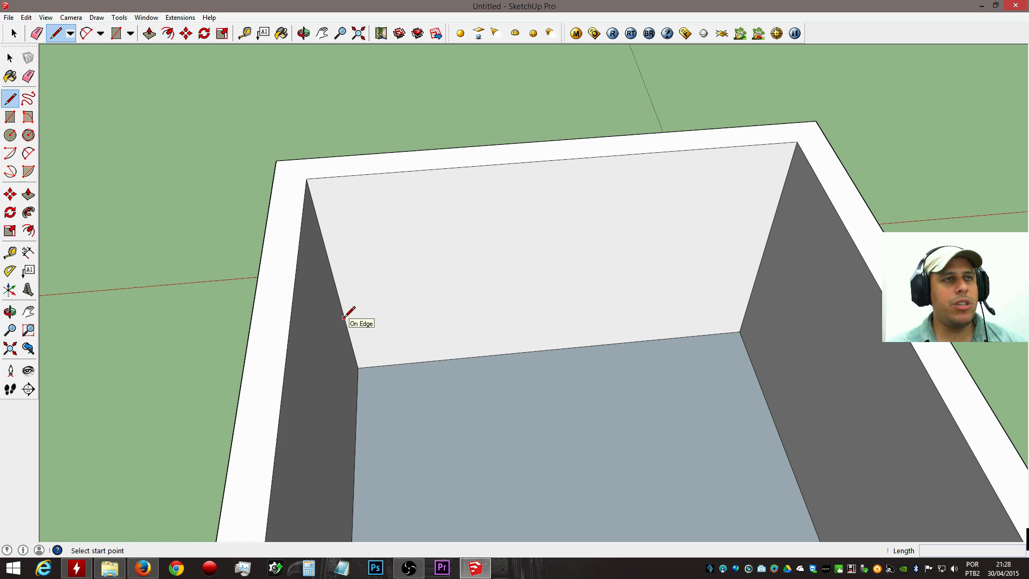
pyautogui.press('space')
pyautogui.scroll(5, 360, 369)
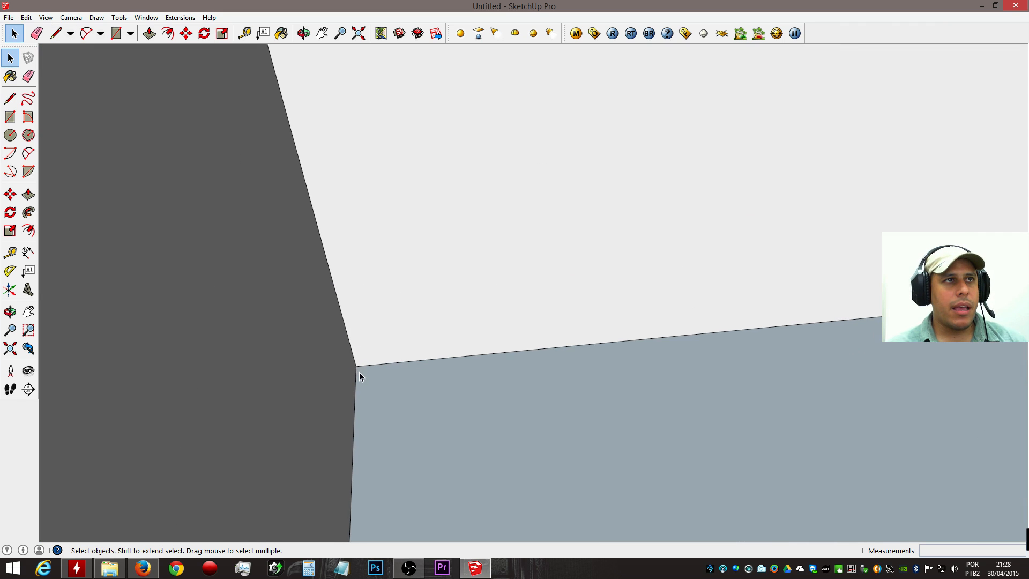
pyautogui.click(377, 320)
pyautogui.moveTo(378, 317); pyautogui.dragTo(775, 322, button='middle')
pyautogui.click(710, 269)
pyautogui.moveTo(709, 269); pyautogui.dragTo(372, 433, button='middle')
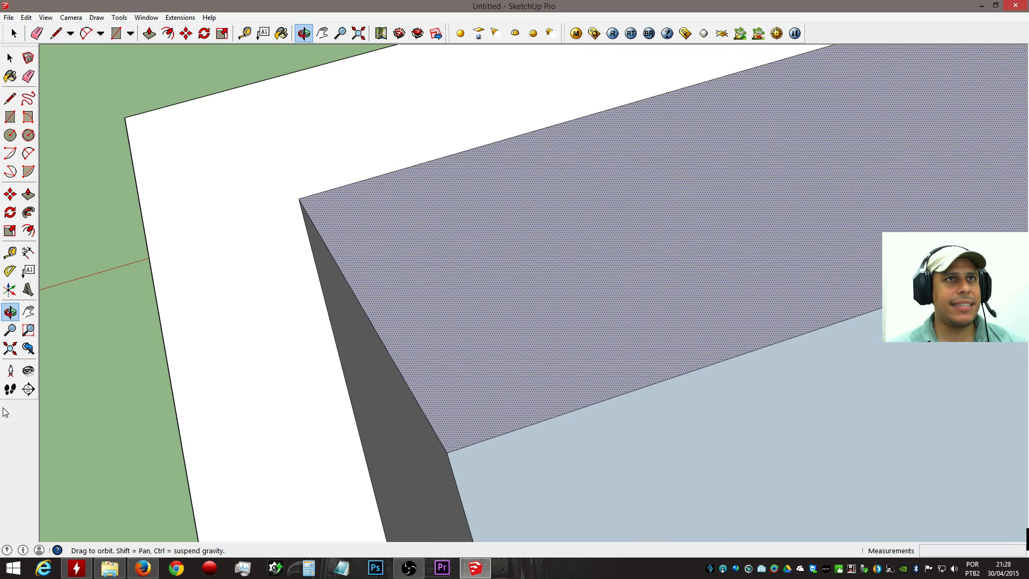
pyautogui.click(79, 203)
pyautogui.moveTo(79, 204); pyautogui.dragTo(414, 397, button='middle')
pyautogui.click(407, 406)
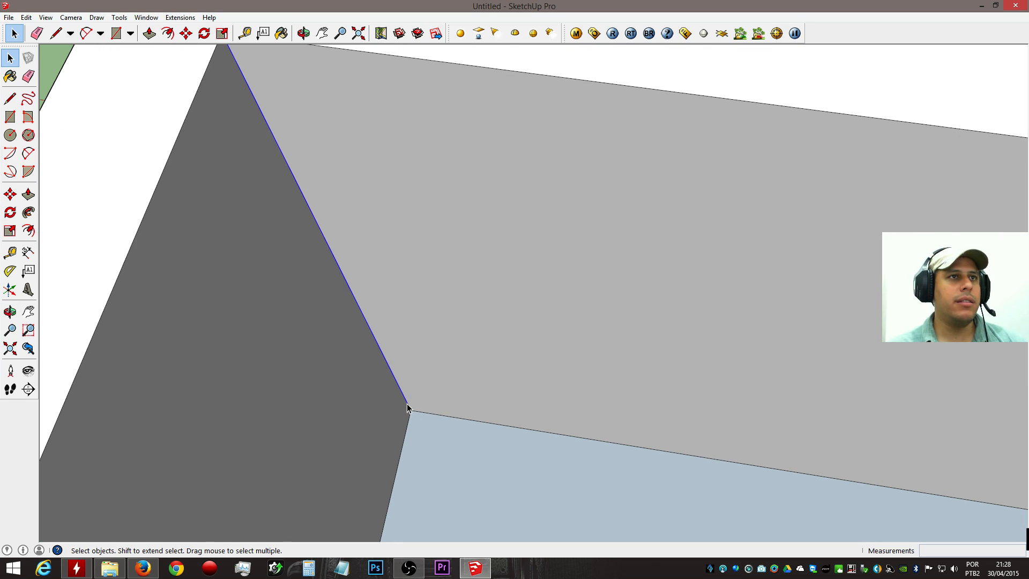
pyautogui.press('m')
pyautogui.click(411, 414)
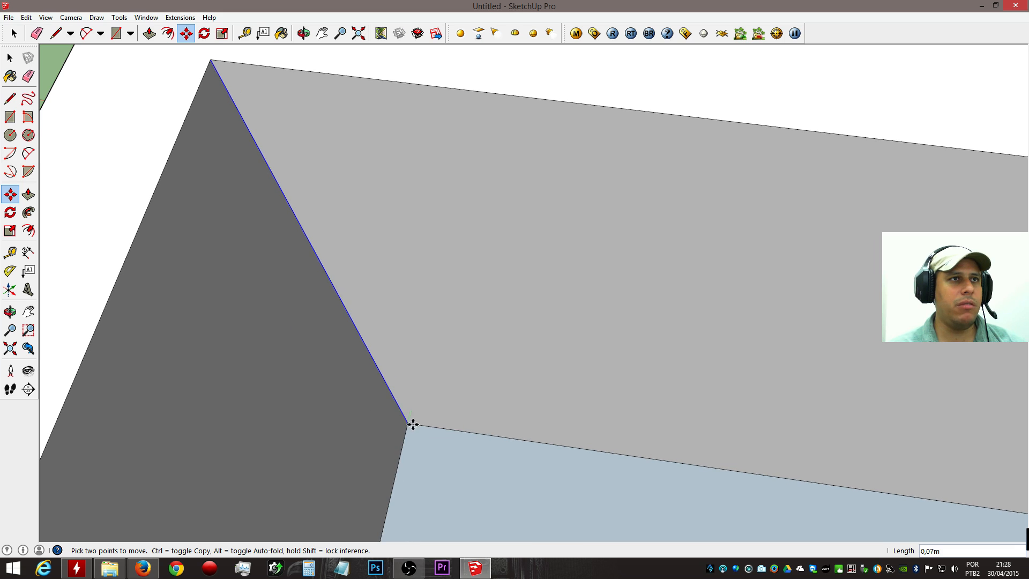
pyautogui.click(409, 422)
pyautogui.press('space')
pyautogui.moveTo(372, 411); pyautogui.dragTo(536, 346, button='middle')
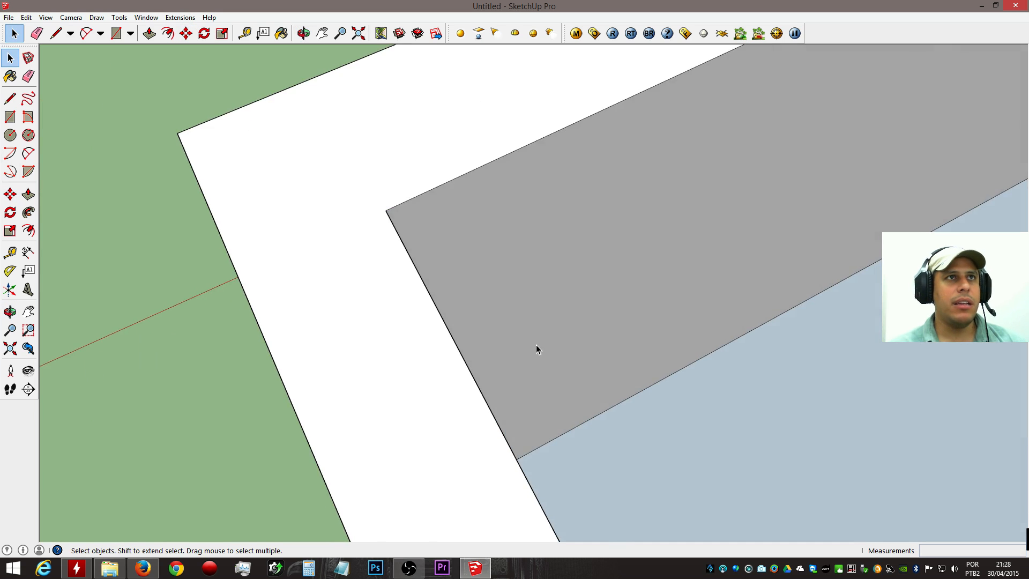
# Pull the rectangle outward from the front wall by about 1.19 m to form a box.
pyautogui.scroll(-5, 528, 348)
pyautogui.moveTo(708, 403); pyautogui.dragTo(543, 388, button='middle')
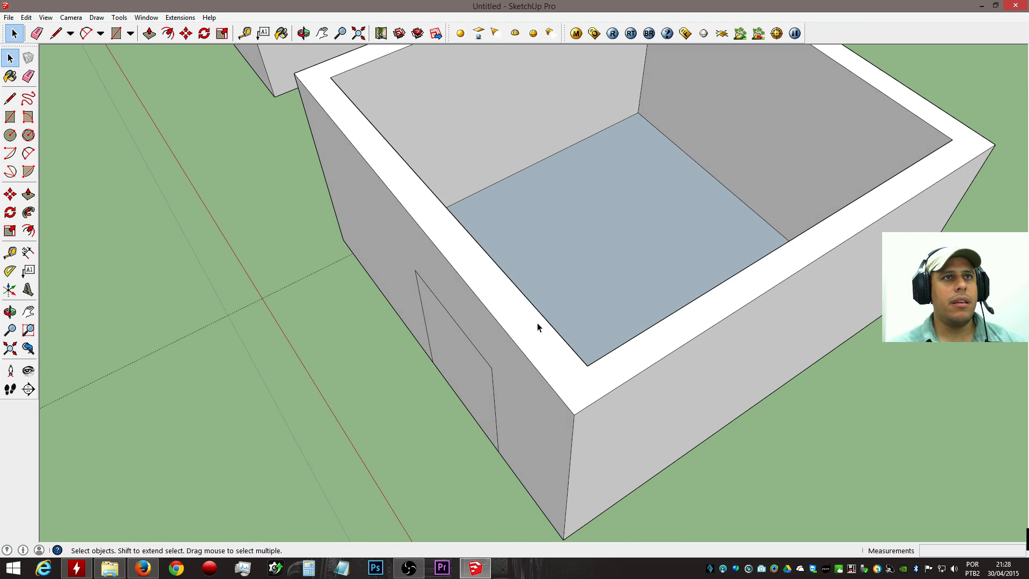
pyautogui.moveTo(509, 316); pyautogui.dragTo(528, 300, button='middle')
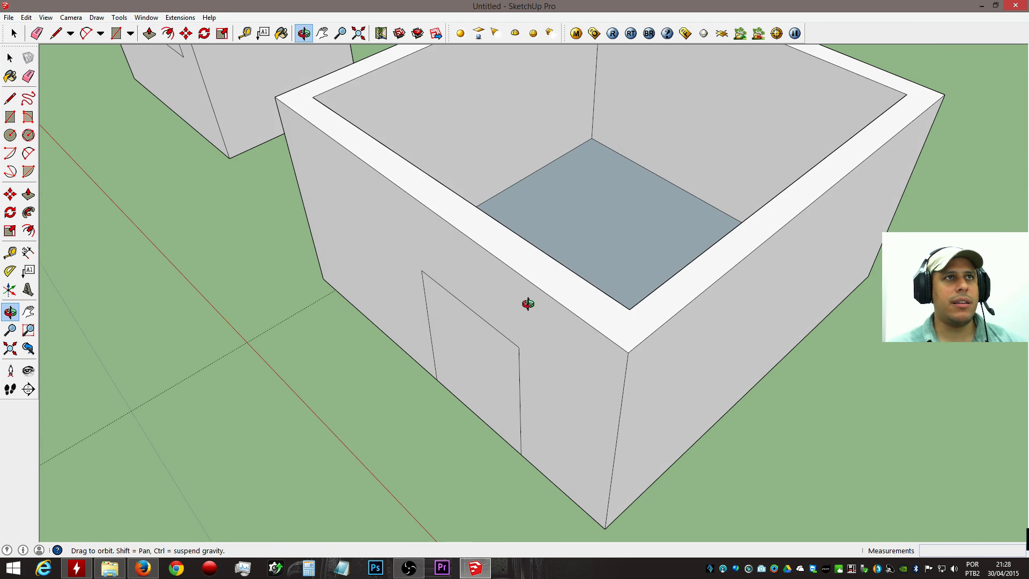
pyautogui.press('p')
pyautogui.moveTo(463, 369); pyautogui.dragTo(513, 358)
pyautogui.moveTo(685, 289); pyautogui.dragTo(299, 292, button='middle')
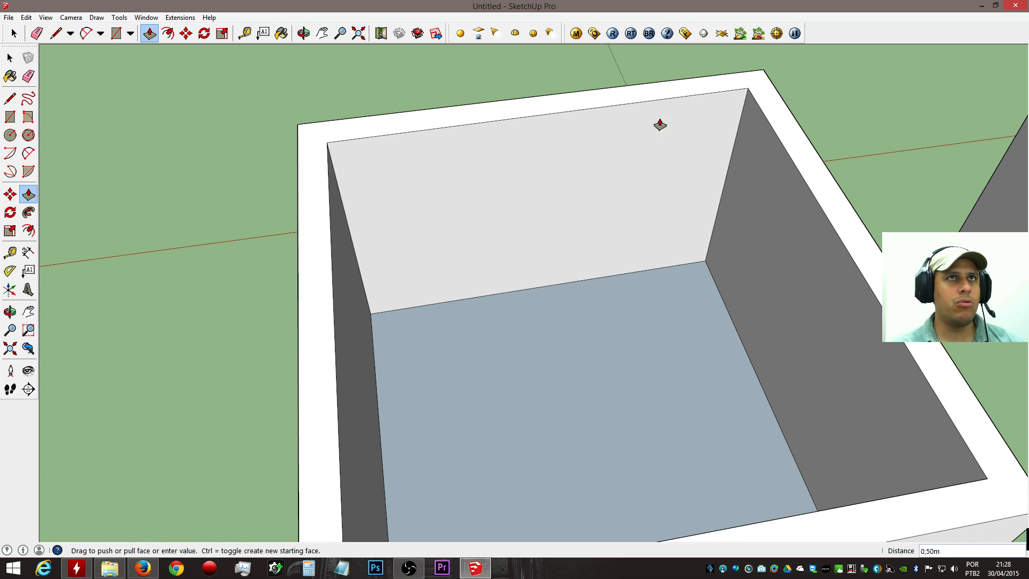
pyautogui.moveTo(483, 177); pyautogui.dragTo(510, 327, button='middle')
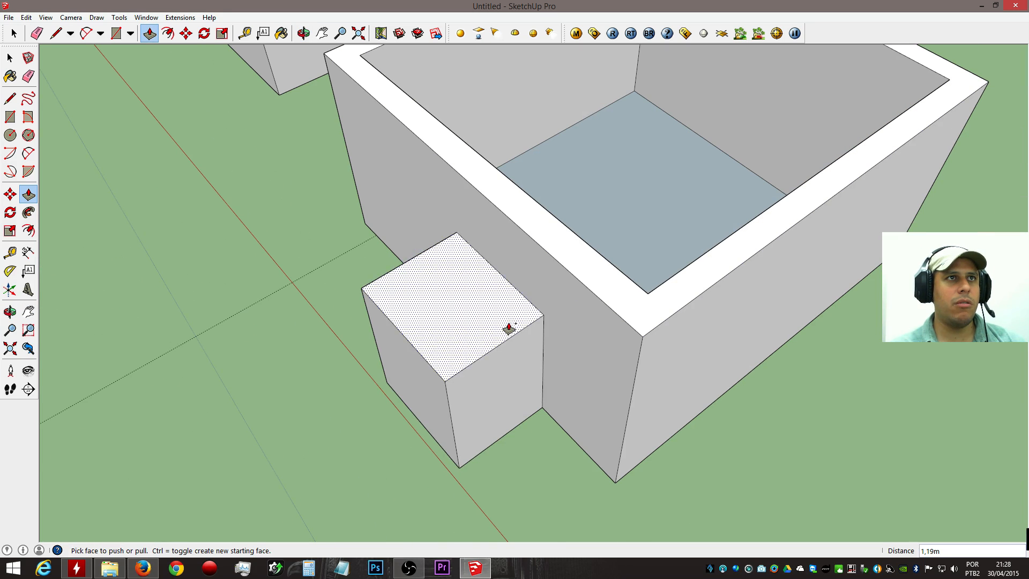
pyautogui.press('Escape')
# Try to push the rectangle about 0.31 m through the non-parallel wall, and undo back to both outlines on the front wall.
pyautogui.click(493, 318)
pyautogui.moveTo(494, 240); pyautogui.dragTo(476, 184, button='middle')
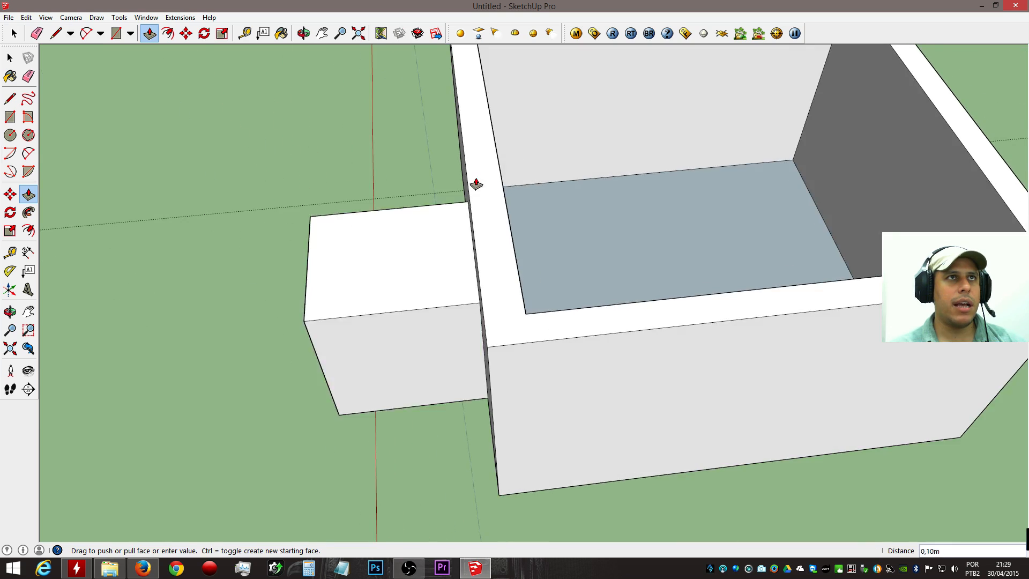
pyautogui.moveTo(386, 143); pyautogui.dragTo(200, 156, button='middle')
pyautogui.click(599, 133)
pyautogui.moveTo(570, 166); pyautogui.dragTo(821, 350, button='middle')
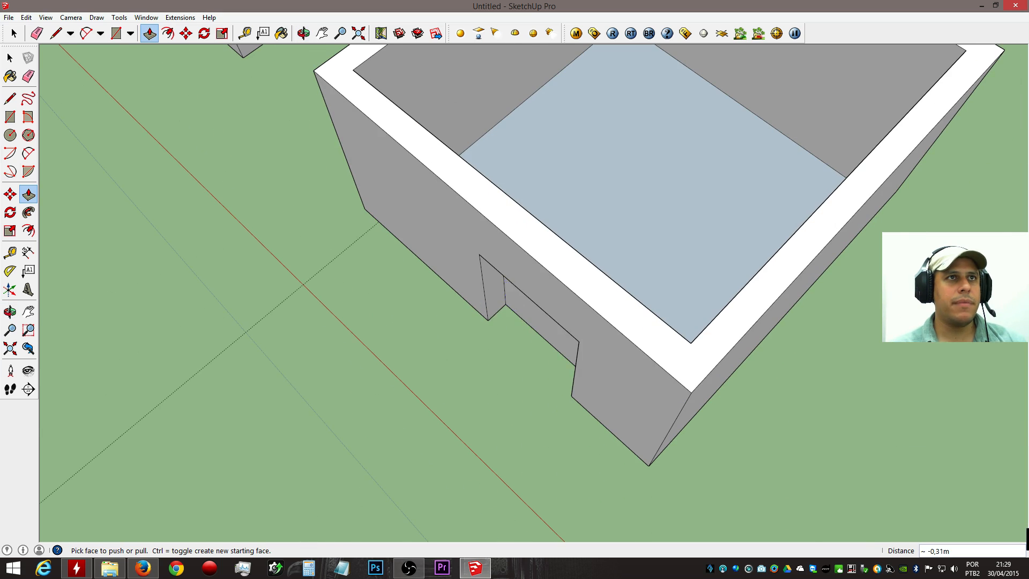
pyautogui.hotkey('ctrl', 'z')
# Push the wider rectangle 0.29 m to the front wall's inner face to cut the opening.
pyautogui.moveTo(707, 370); pyautogui.dragTo(688, 334, button='middle')
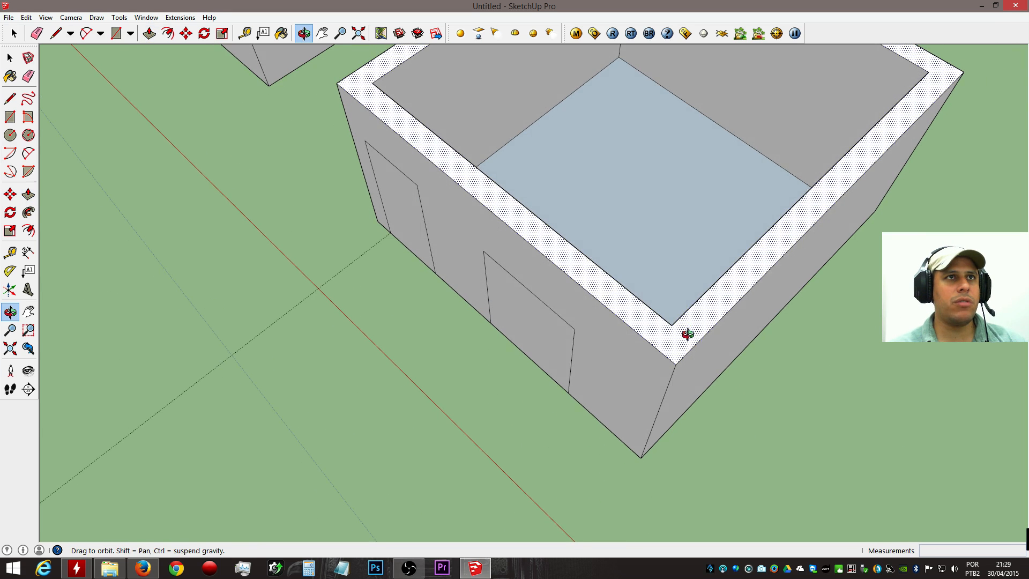
pyautogui.click(525, 333)
pyautogui.moveTo(667, 294); pyautogui.dragTo(340, 290, button='middle')
pyautogui.click(535, 230)
pyautogui.moveTo(579, 252); pyautogui.dragTo(713, 381, button='middle')
# Draw a slanted line about 2.77 m long on the opposite wall's inner face, from the floor edge to the top edge.
pyautogui.scroll(4, 714, 381)
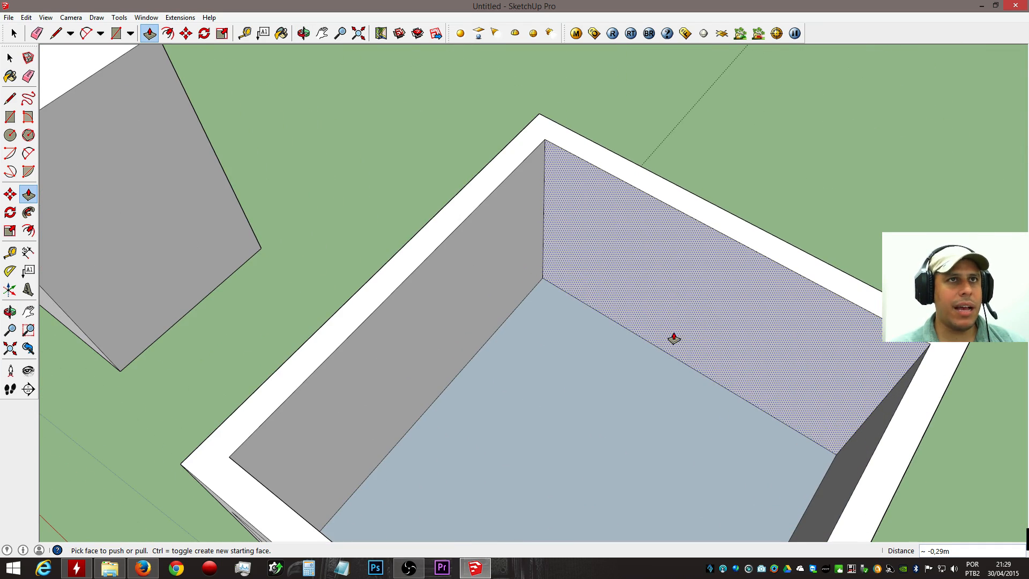
pyautogui.press('l')
pyautogui.click(680, 360)
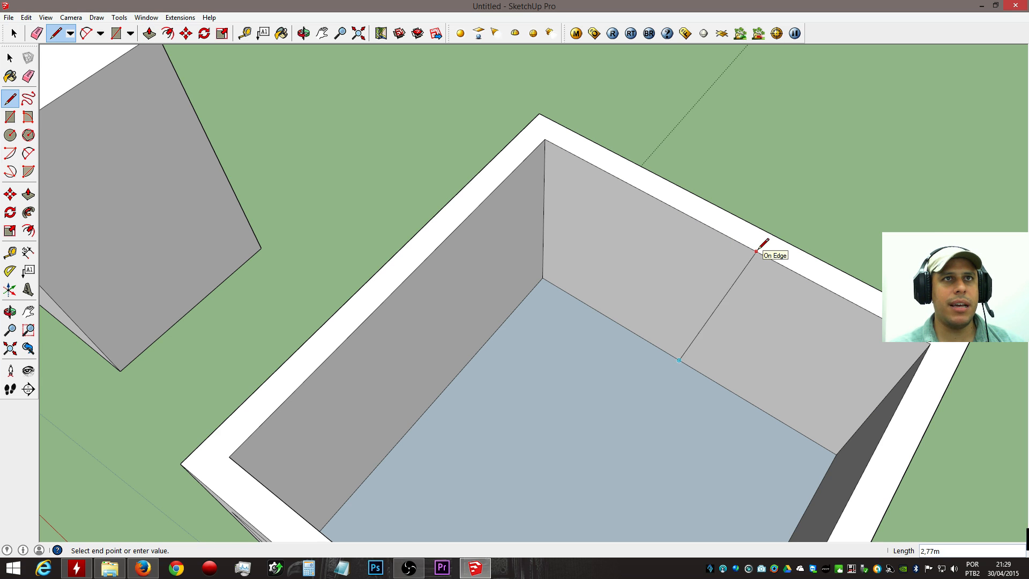
# Draw a rectangle of about 1.72 by 2.08 m at the base of that wall's outer face.
pyautogui.press('e')
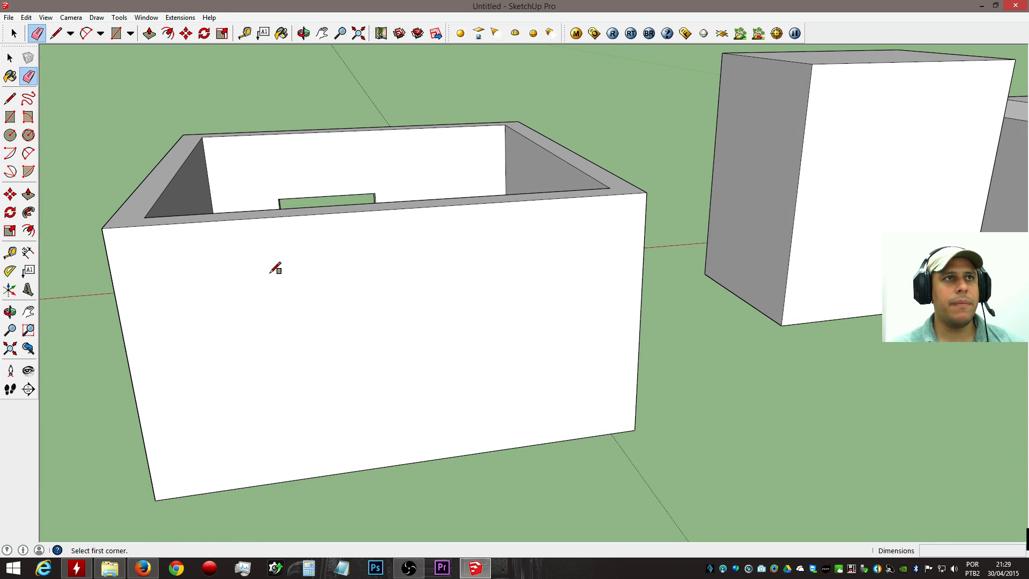
pyautogui.click(394, 465)
pyautogui.click(554, 263)
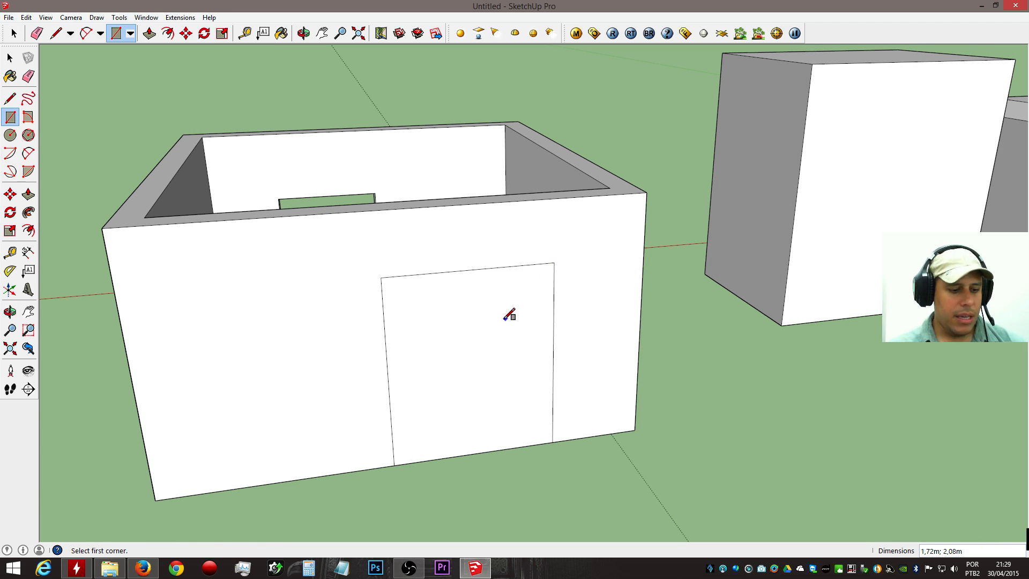
# Push the new rectangle through to the wall's inner face, where the slanted line lies.
pyautogui.press('p')
pyautogui.click(474, 340)
pyautogui.click(356, 266)
pyautogui.moveTo(356, 266); pyautogui.dragTo(745, 344, button='middle')
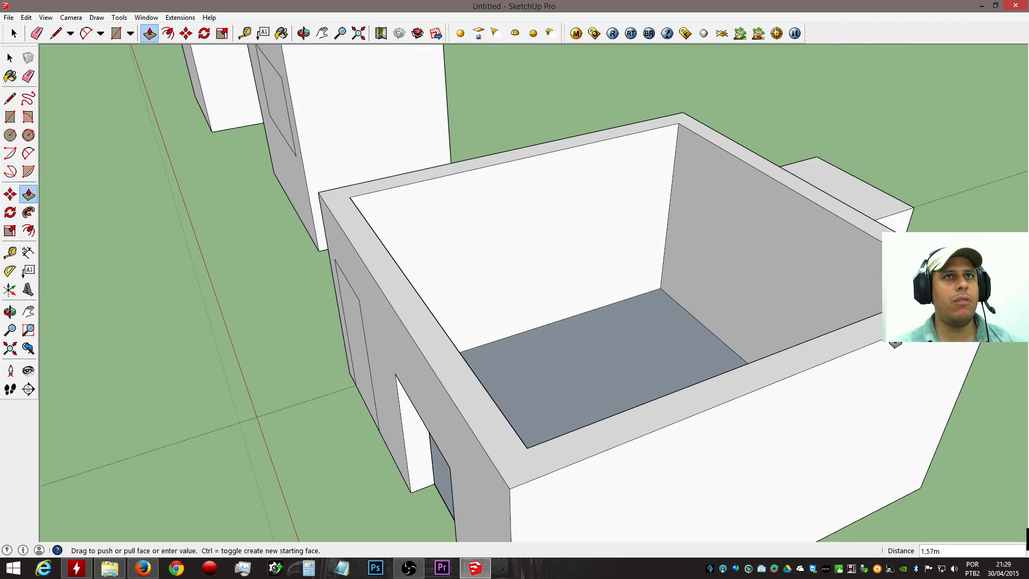
pyautogui.click(808, 267)
pyautogui.moveTo(809, 267); pyautogui.dragTo(772, 300, button='middle')
pyautogui.moveTo(590, 317); pyautogui.dragTo(835, 317, button='middle')
# Examine the wall and opening faces on either side of the slanted line, and undo the push through the wall.
pyautogui.press('space')
pyautogui.scroll(3, 487, 197)
pyautogui.scroll(1, 487, 197)
pyautogui.click(505, 223)
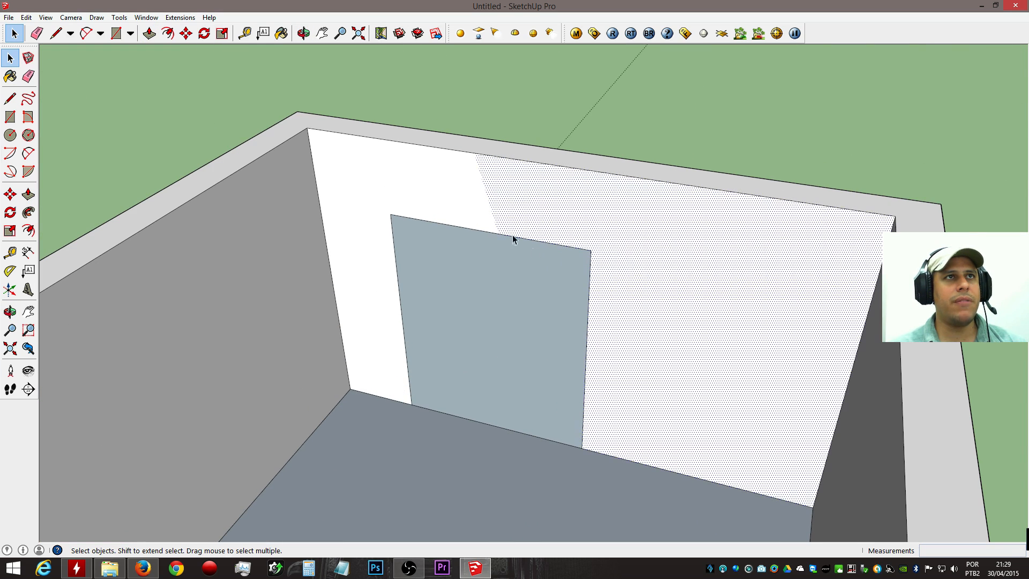
pyautogui.press('e')
pyautogui.press('space')
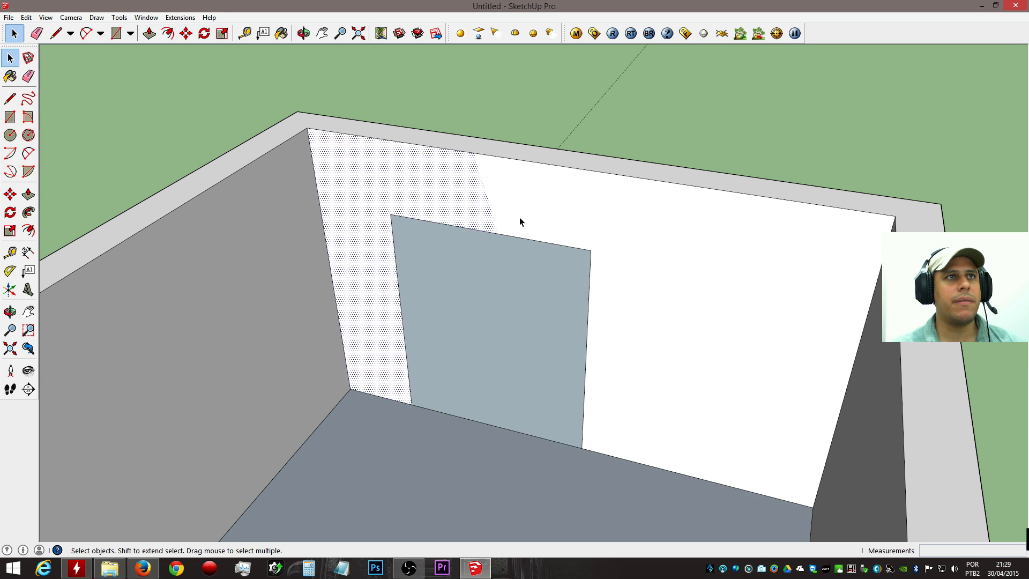
pyautogui.click(529, 249)
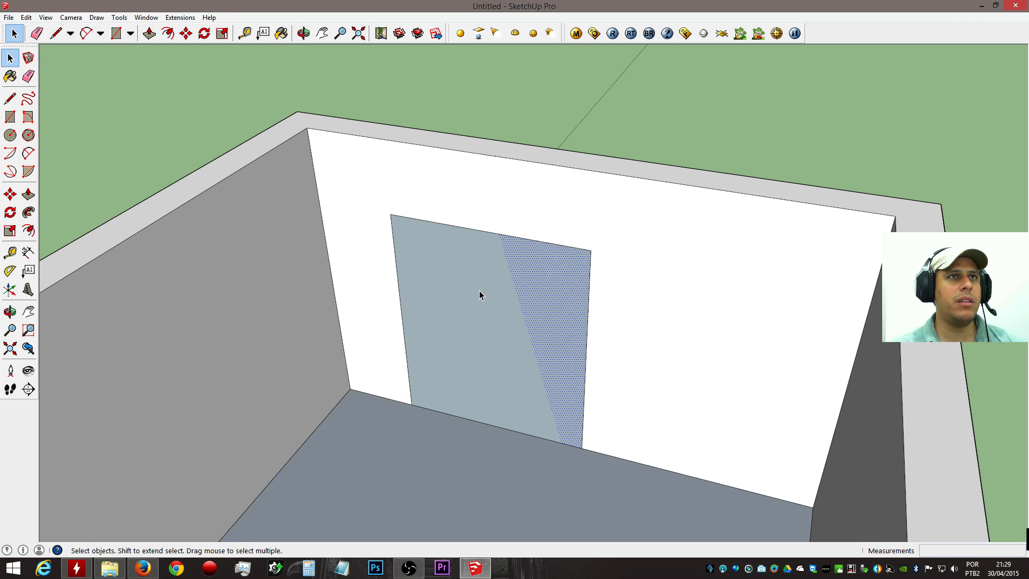
pyautogui.click(540, 332)
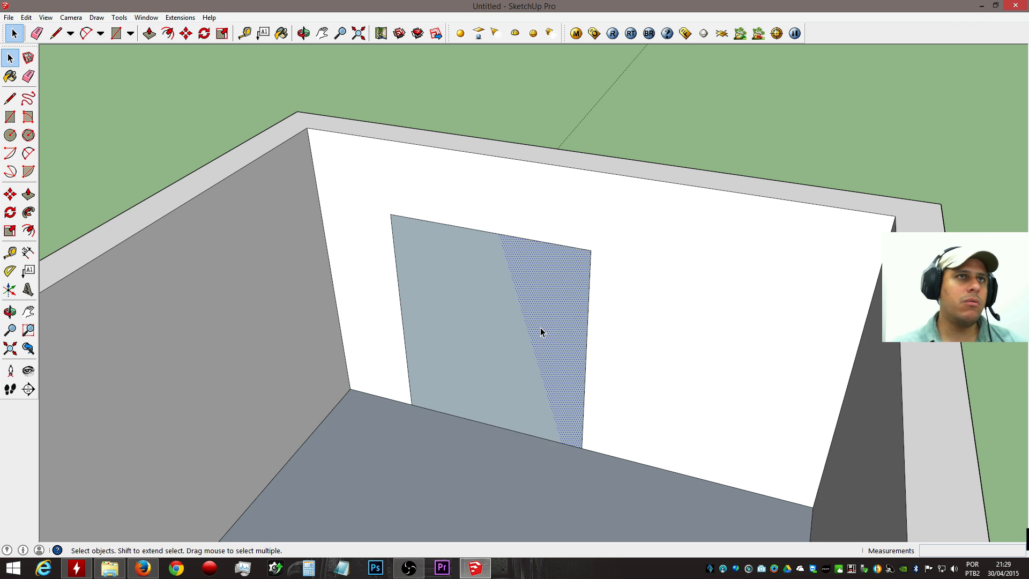
pyautogui.click(548, 289)
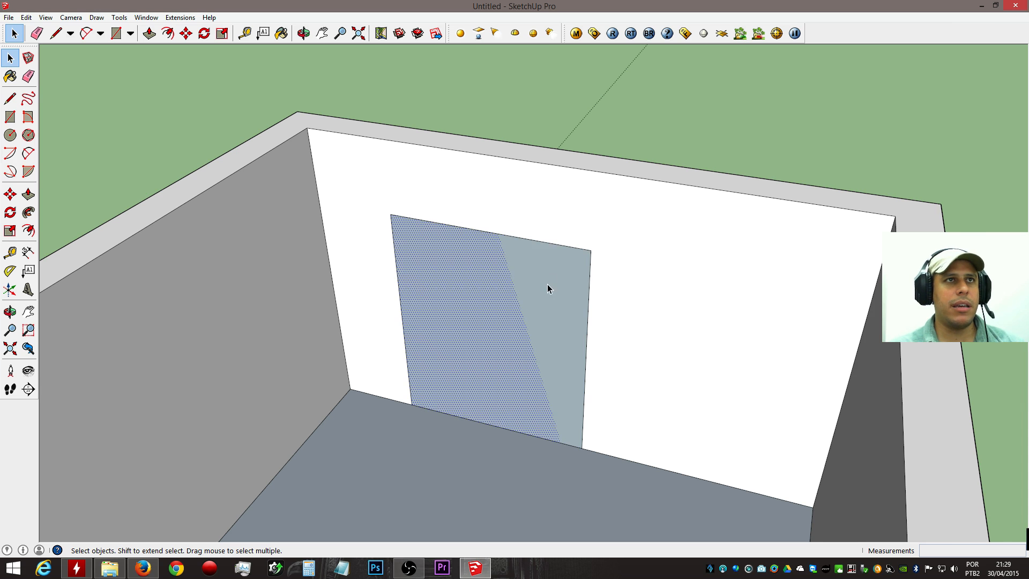
pyautogui.click(581, 211)
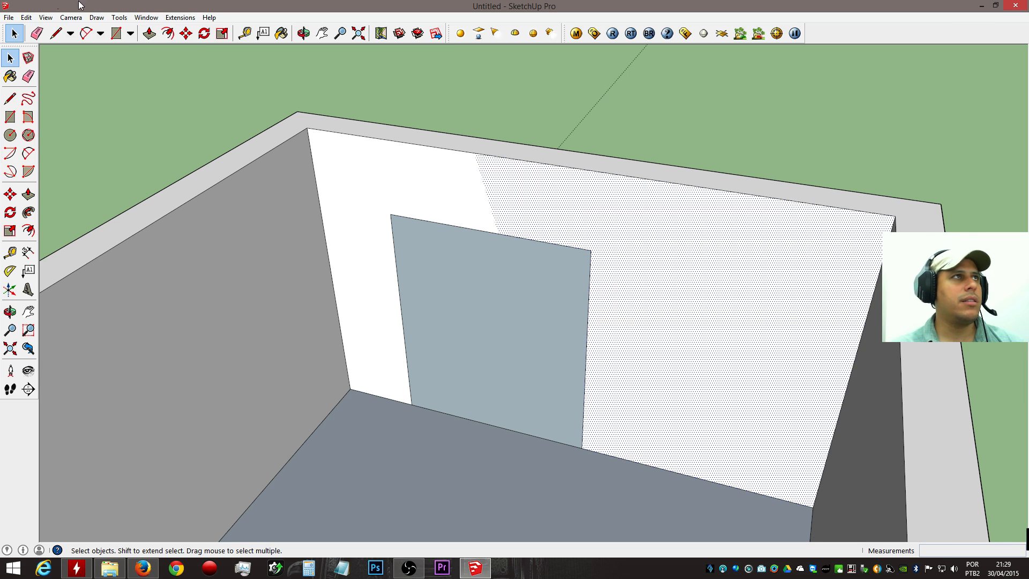
pyautogui.hotkey('ctrl', 'z')
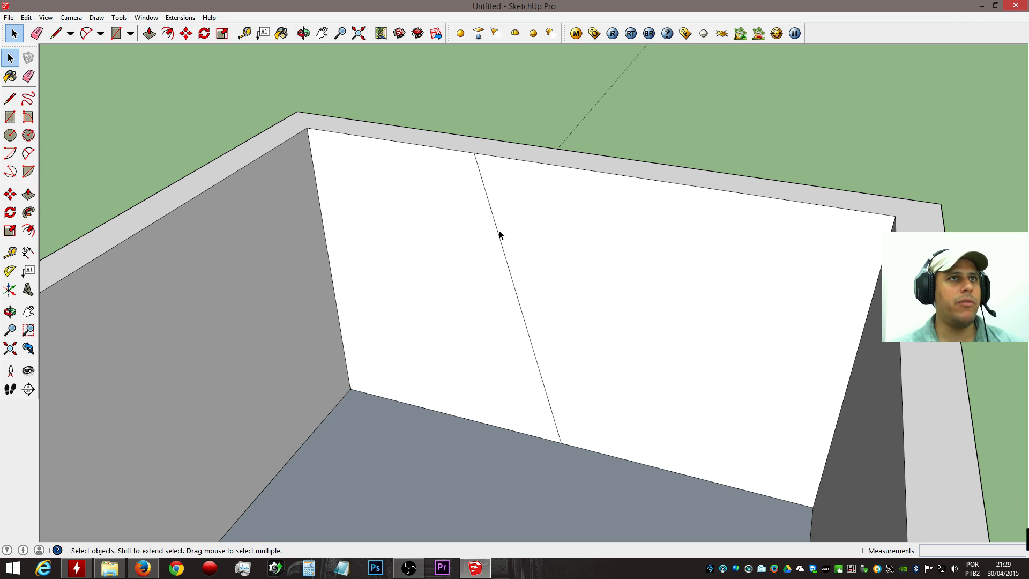
# Hide the slanted line on the wall's inner face, and draw a rectangle of about 1.68 by 1.90 m at the base of its outer face.
pyautogui.press('e')
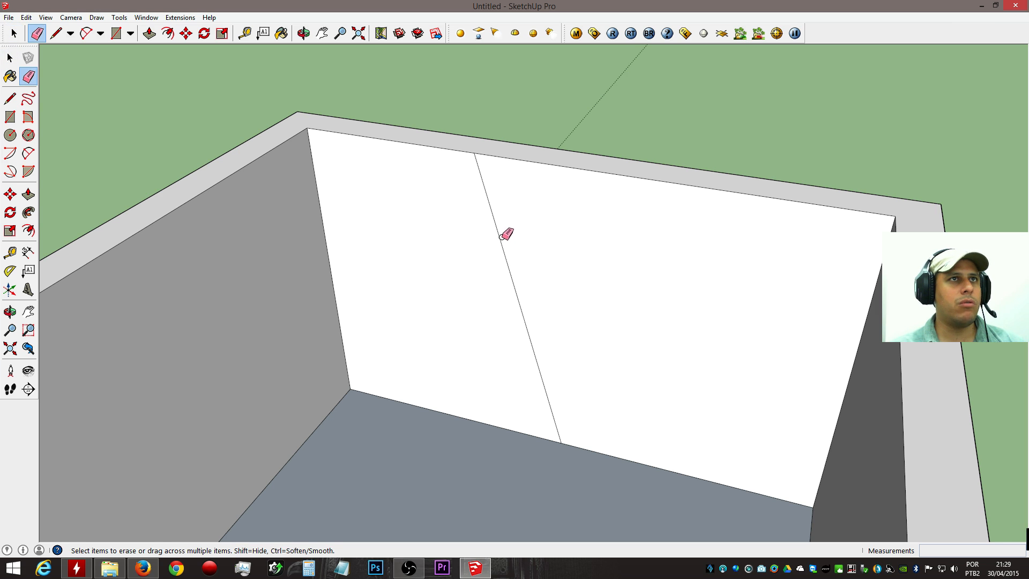
pyautogui.press('space')
pyautogui.moveTo(760, 348)
pyautogui.mouseDown(button='middle')
pyautogui.moveTo(330, 328)
pyautogui.moveTo(2, 343)
pyautogui.mouseUp(button='middle')
pyautogui.press('r')
pyautogui.click(456, 459)
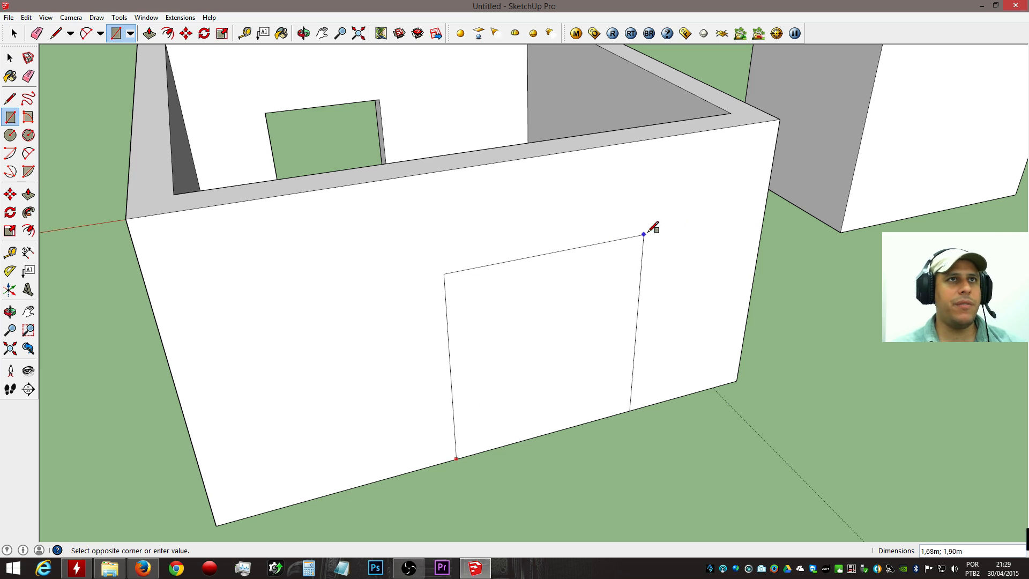
# Push the rectangle about 0.29 m through to the wall's inner face and delete the face left over the opening.
pyautogui.press('p')
pyautogui.click(577, 266)
pyautogui.moveTo(404, 198); pyautogui.dragTo(732, 362, button='middle')
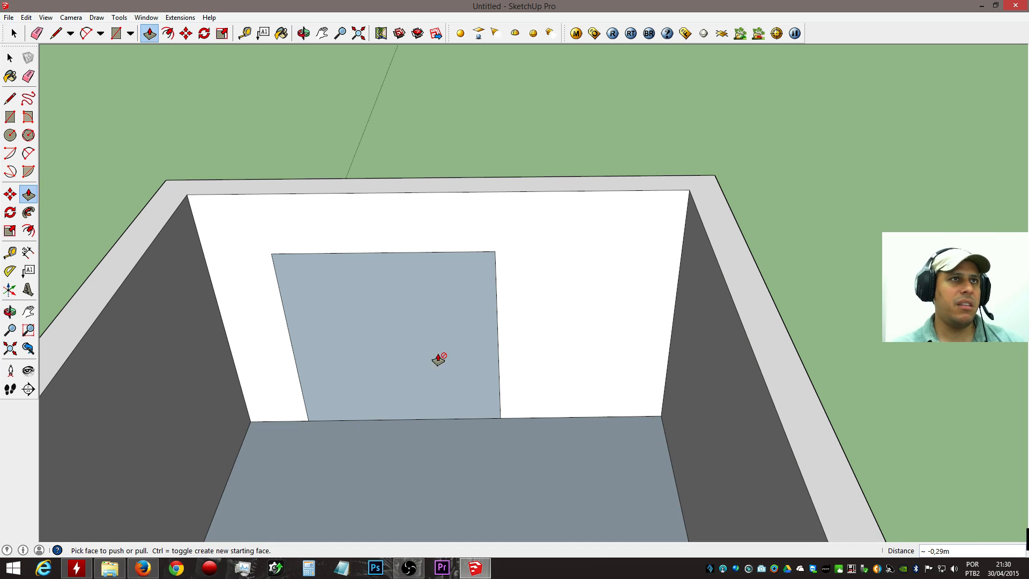
pyautogui.press('space')
pyautogui.click(356, 323)
pyautogui.press('Delete')
# Undo the face deletion, repeat it once, and undo back to before the rectangle was pushed.
pyautogui.moveTo(558, 343); pyautogui.dragTo(491, 359, button='middle')
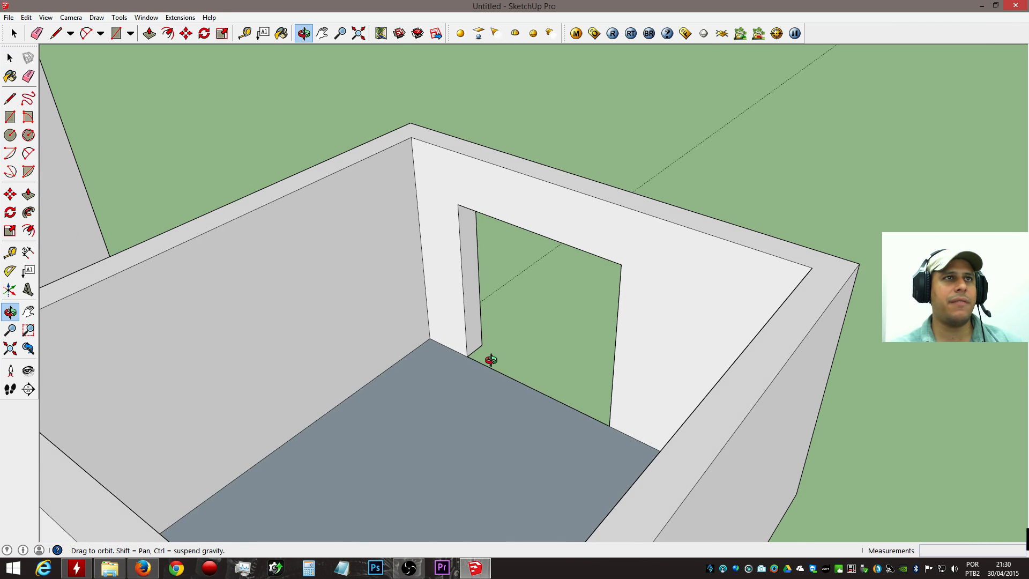
pyautogui.hotkey('ctrl', 'z')
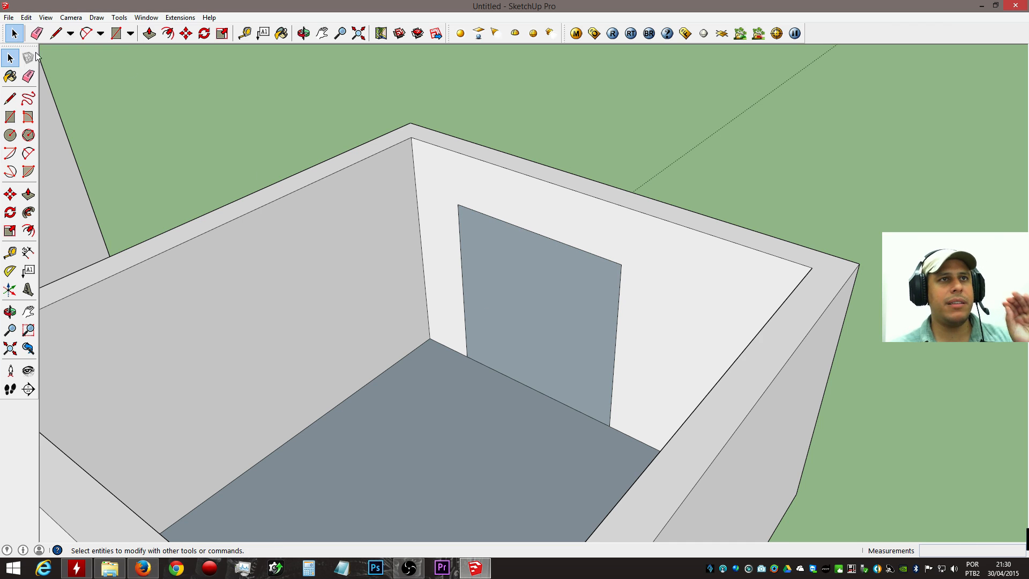
pyautogui.click(546, 310)
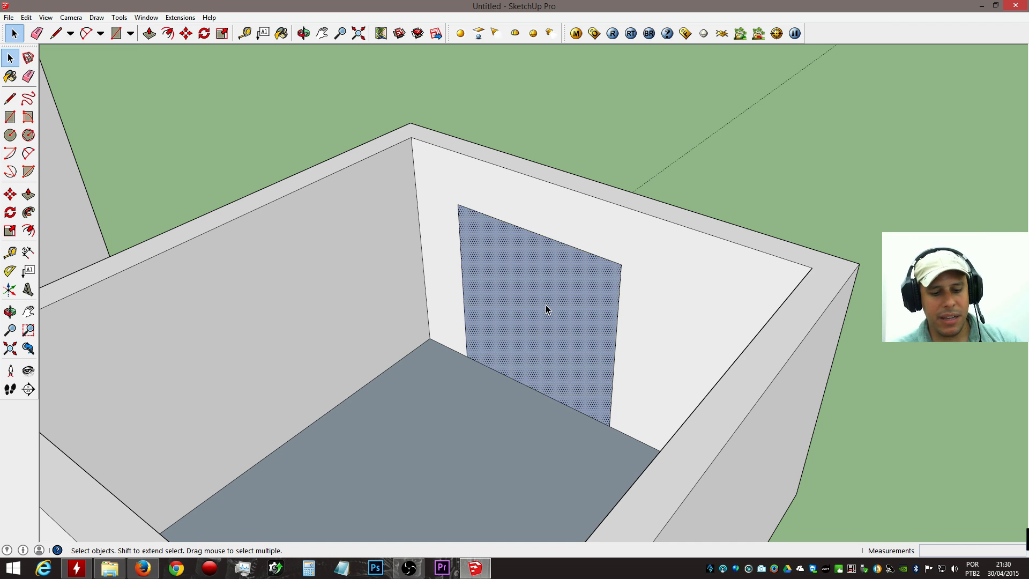
pyautogui.press('Delete')
pyautogui.hotkey('ctrl', 'z')
pyautogui.hotkey('ctrl', 'z')
# Turn on the display of hidden geometry and delete the hidden slanted line from the wall's inner face.
pyautogui.moveTo(552, 317); pyautogui.dragTo(275, 189, button='middle')
pyautogui.click(52, 19)
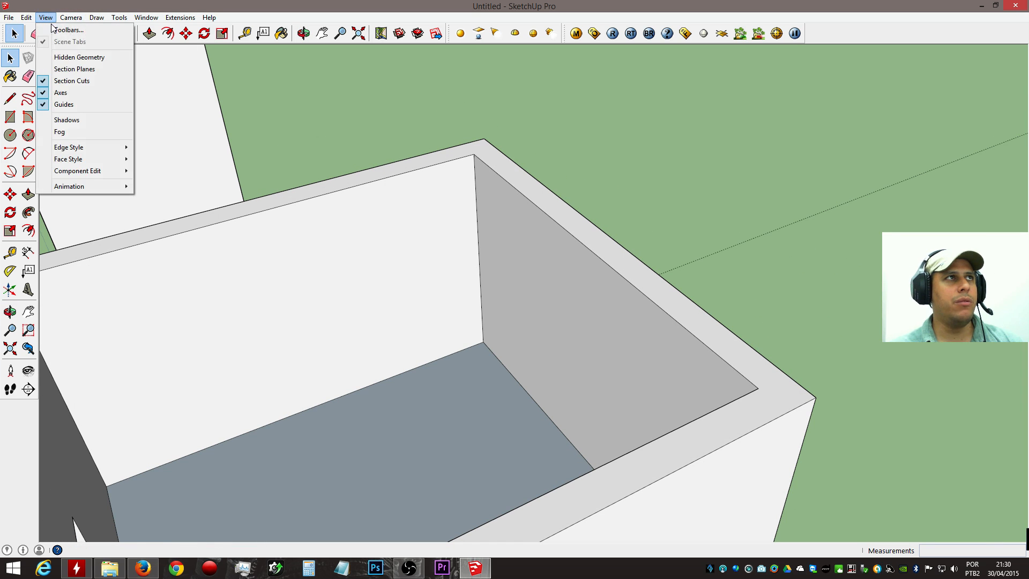
pyautogui.click(78, 58)
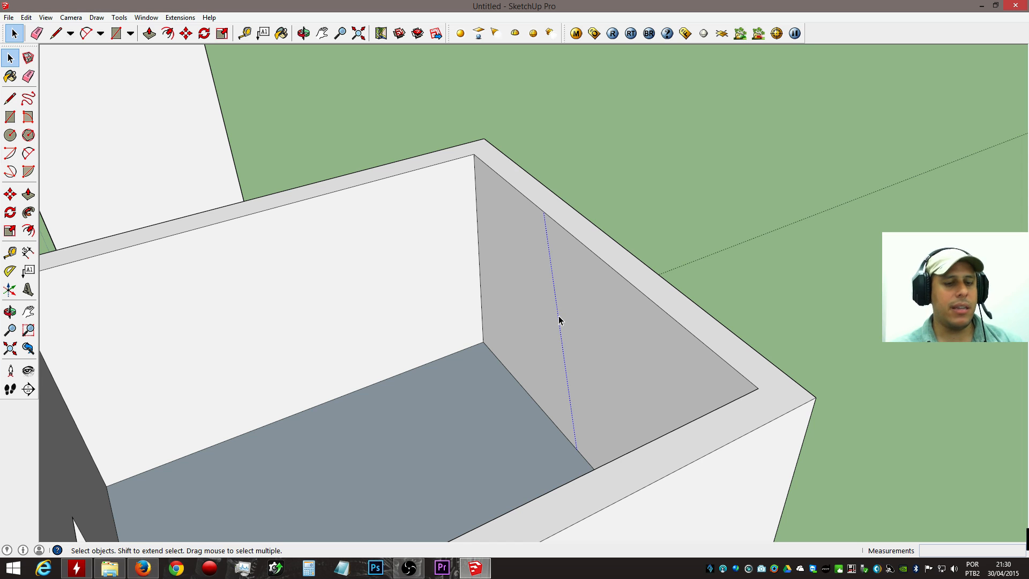
pyautogui.moveTo(589, 357); pyautogui.dragTo(818, 508, button='middle')
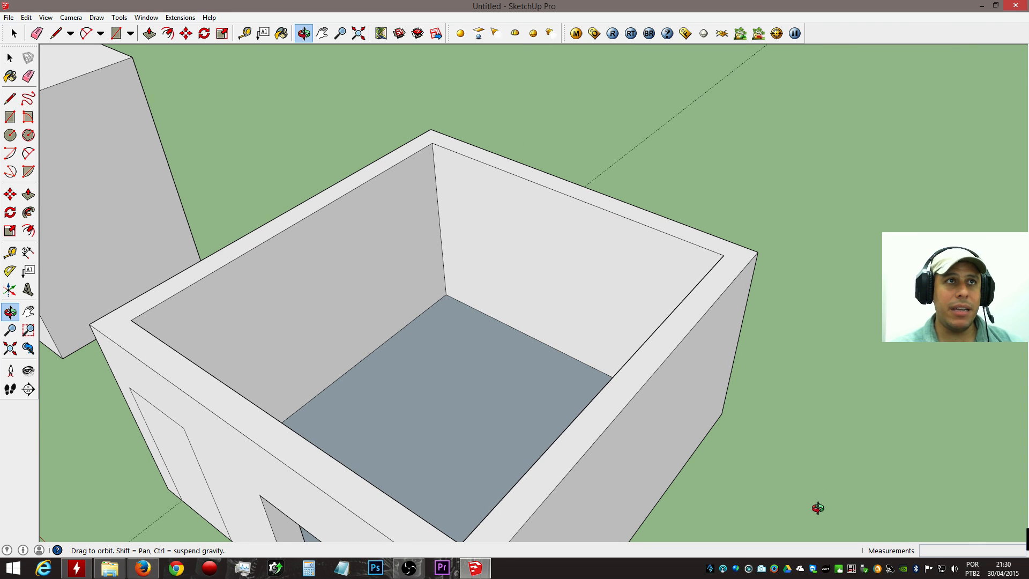
# Draw a window rectangle of about 0.88 by 0.78 m on the wall's outer face, beside the door-sized rectangle.
pyautogui.moveTo(617, 300); pyautogui.dragTo(294, 300, button='middle')
pyautogui.press('r')
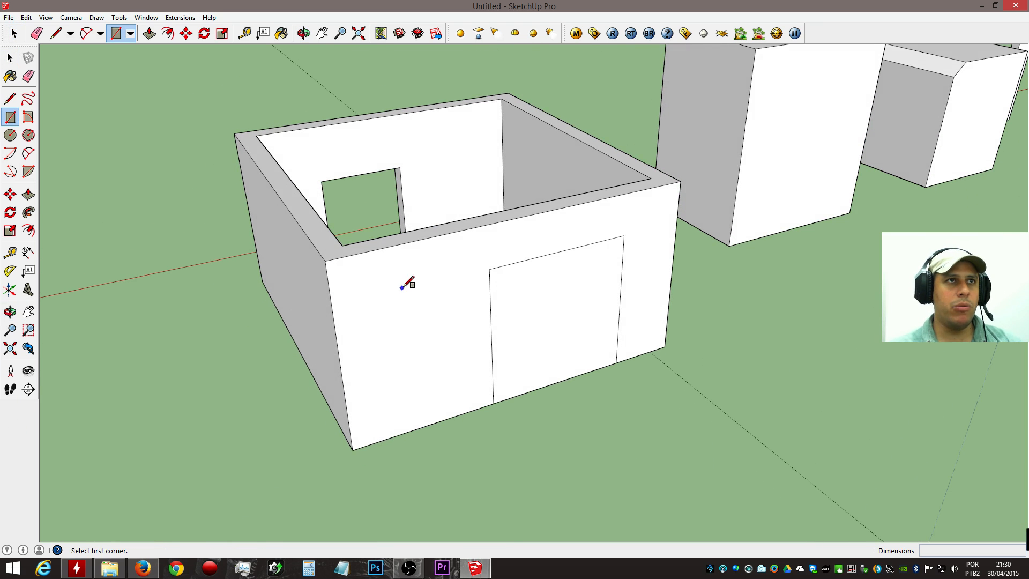
pyautogui.click(402, 288)
pyautogui.click(473, 324)
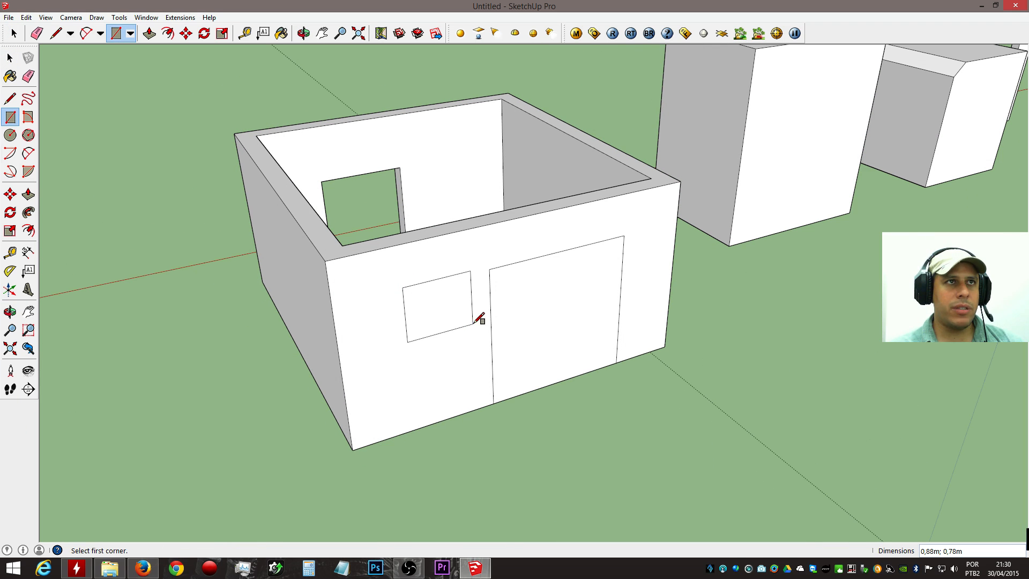
# Push the window rectangle about 0.29 m through the wall to cut an opening.
pyautogui.press('p')
pyautogui.click(444, 327)
pyautogui.moveTo(394, 273); pyautogui.dragTo(900, 370, button='middle')
pyautogui.click(531, 326)
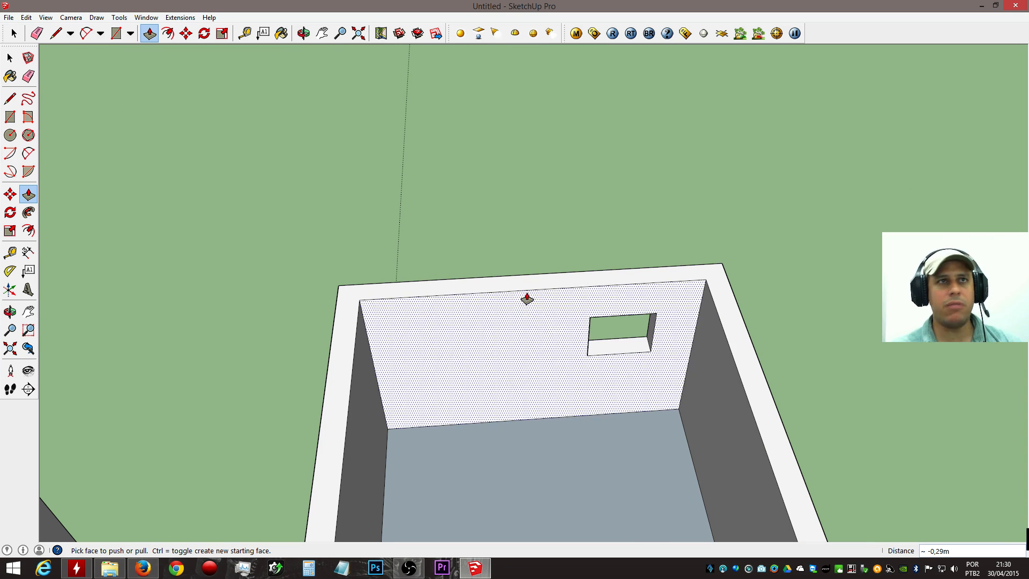
# Examine the window opening from inside the room and review the row of solids made with Push/Pull.
pyautogui.press('space')
pyautogui.scroll(2, 614, 326)
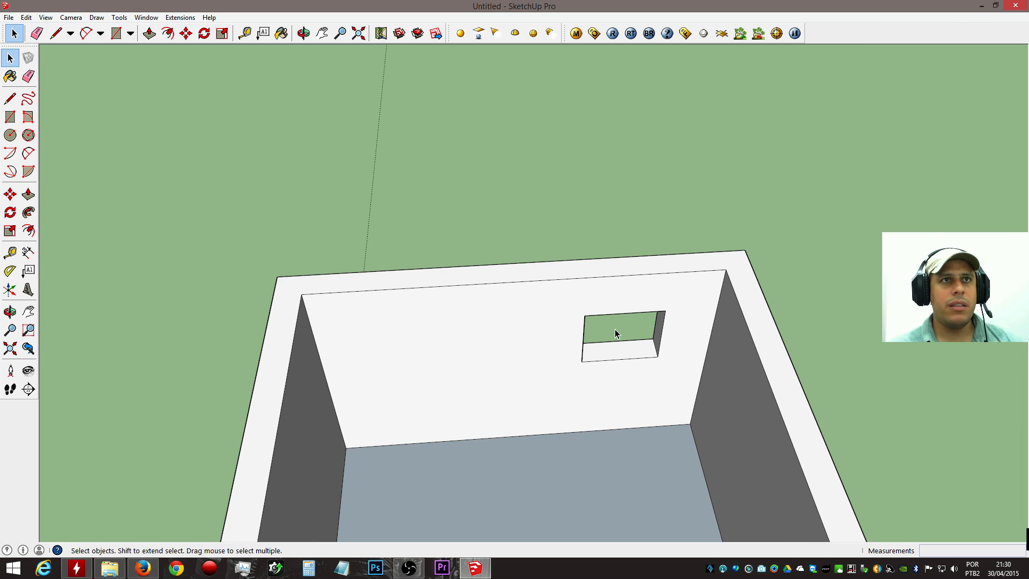
pyautogui.scroll(-6, 753, 365)
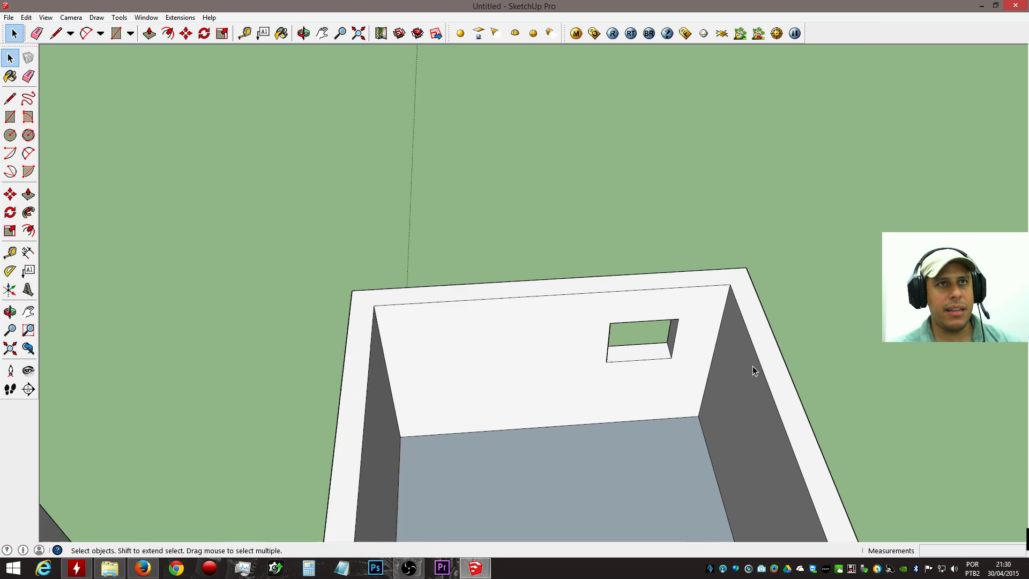
pyautogui.moveTo(705, 450); pyautogui.dragTo(928, 240, button='middle')
pyautogui.moveTo(610, 401); pyautogui.dragTo(712, 336, button='middle')
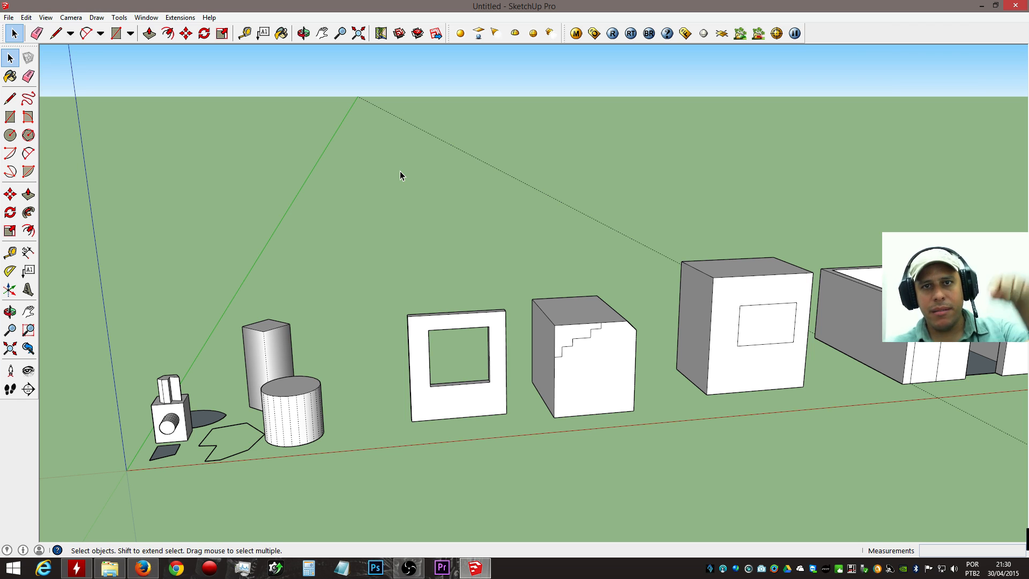
pyautogui.moveTo(719, 323); pyautogui.dragTo(532, 498, button='middle')
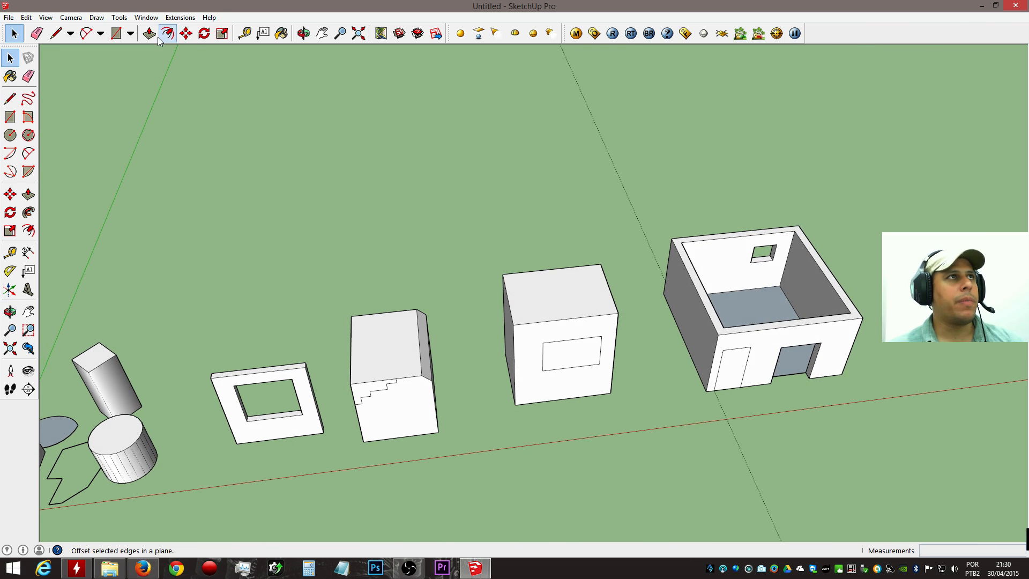
pyautogui.scroll(2, 178, 49)
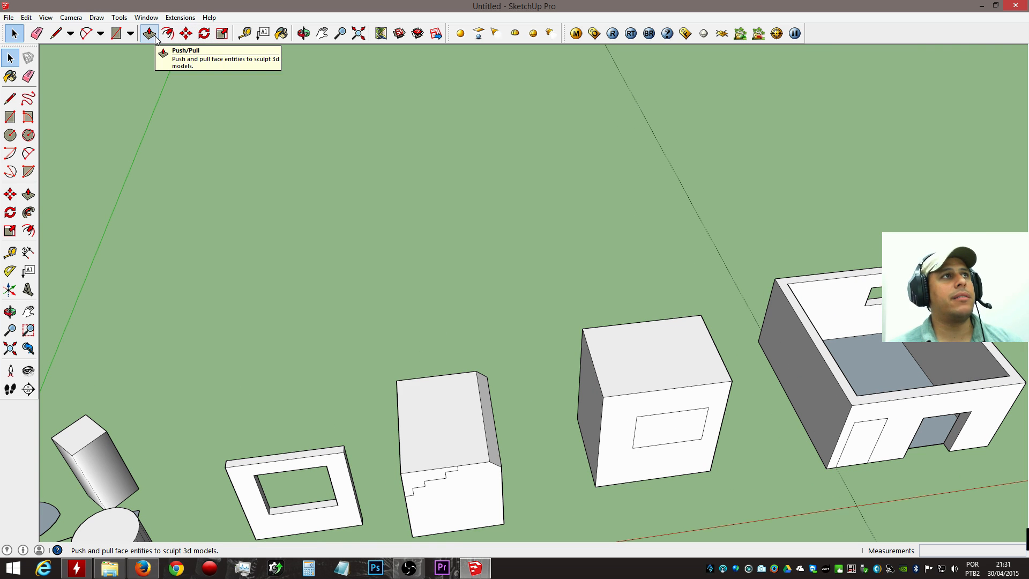
pyautogui.press('o')
pyautogui.moveTo(726, 375); pyautogui.dragTo(704, 215)
pyautogui.press('space')
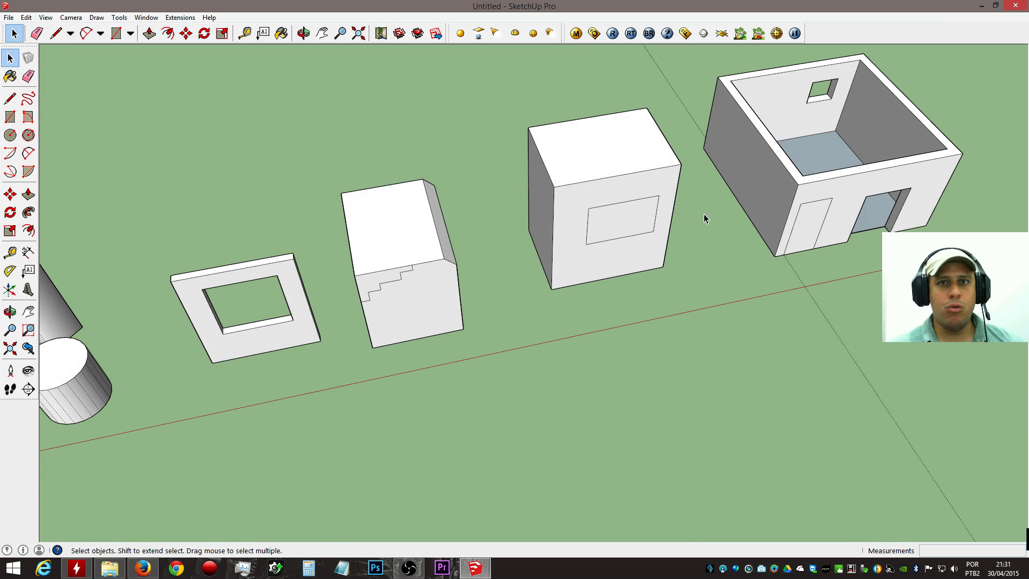
# Draw a long rectangle of about 6.74 by 1.34 m on the ground in front of the solids.
pyautogui.press('r')
pyautogui.click(377, 399)
pyautogui.click(657, 384)
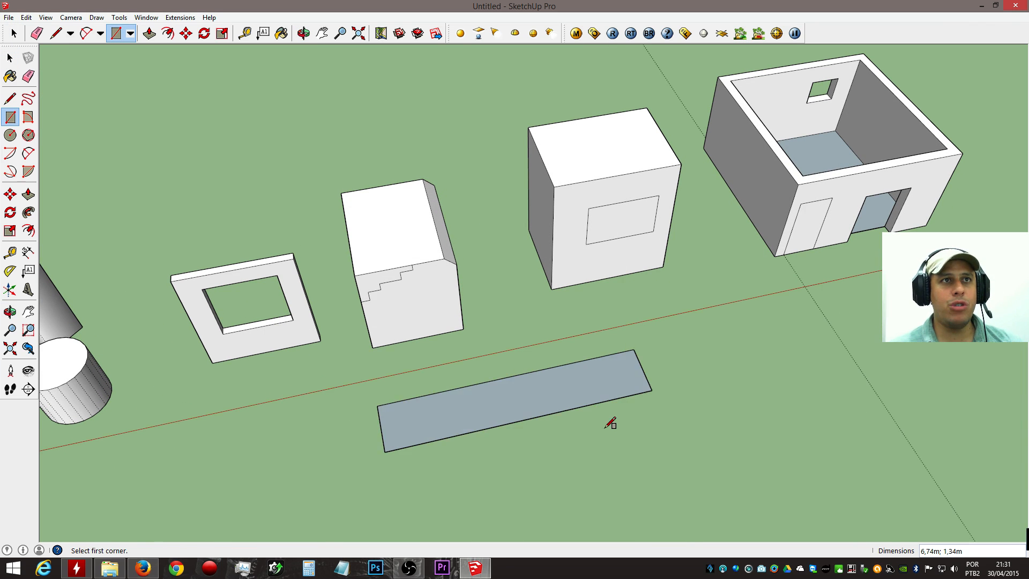
pyautogui.press('o')
pyautogui.moveTo(612, 420); pyautogui.dragTo(603, 375)
pyautogui.press('r')
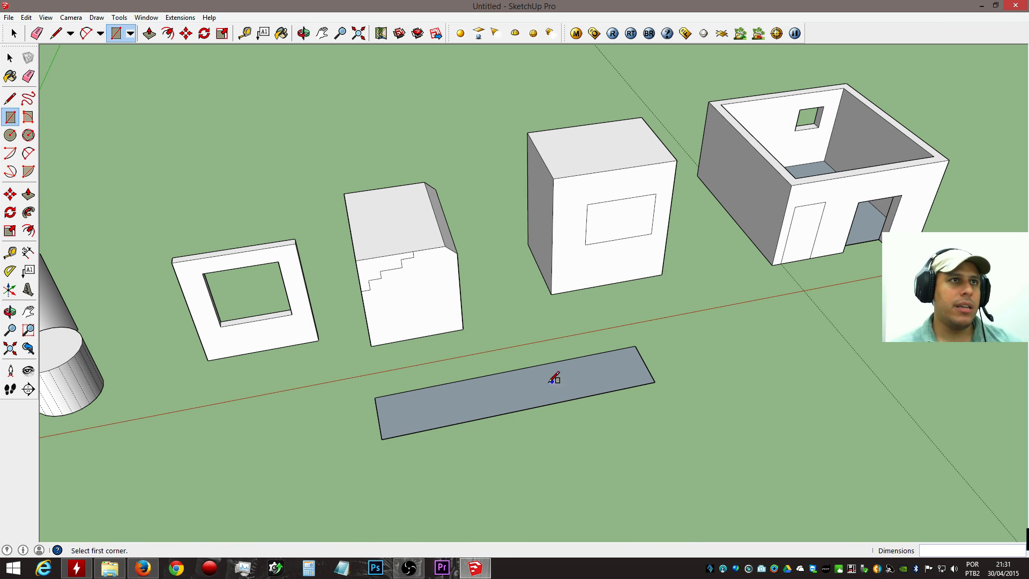
# Try to divide the long rectangle near one end with a line about 1.34 m long across its width.
pyautogui.keyDown('shift'); pyautogui.moveTo(368, 426); pyautogui.dragTo(597, 292, button='middle'); pyautogui.keyUp('shift')
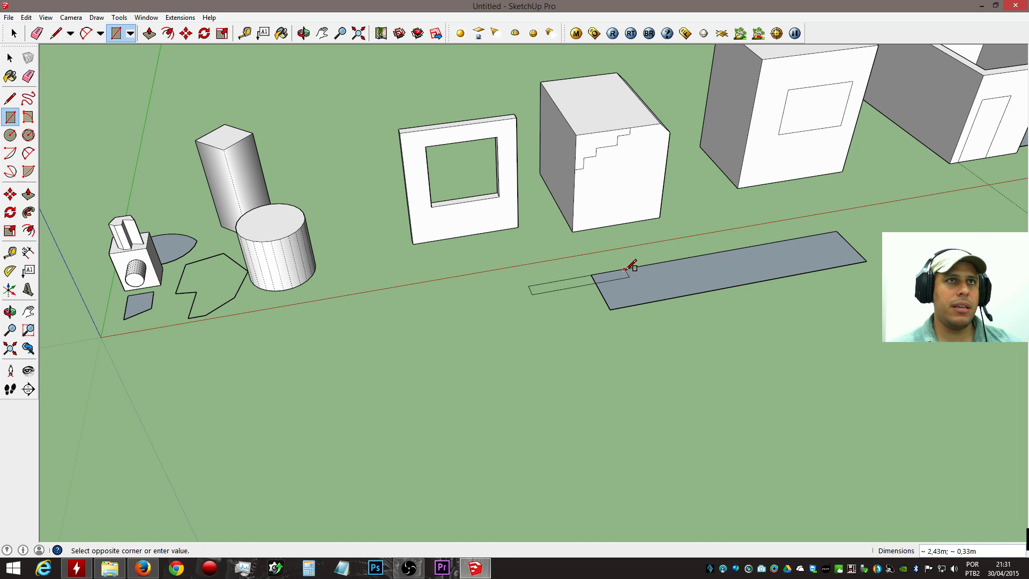
pyautogui.press('l')
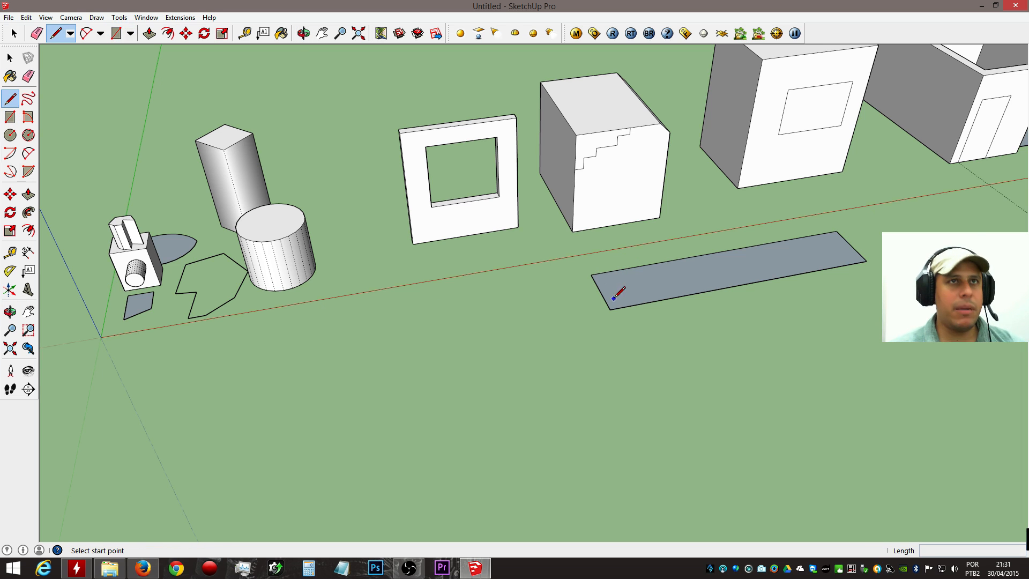
pyautogui.click(631, 268)
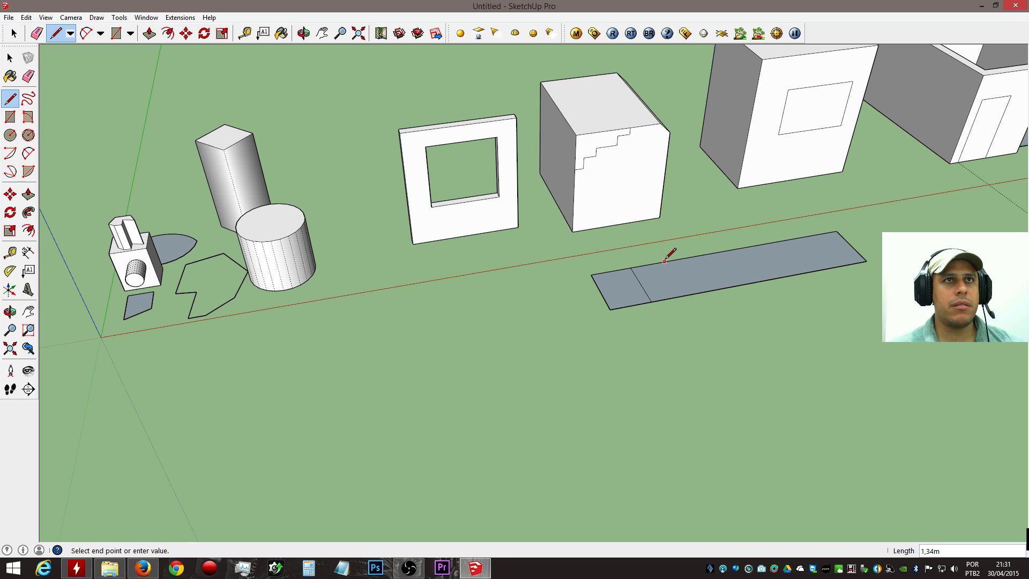
pyautogui.moveTo(668, 339); pyautogui.dragTo(826, 274, button='middle')
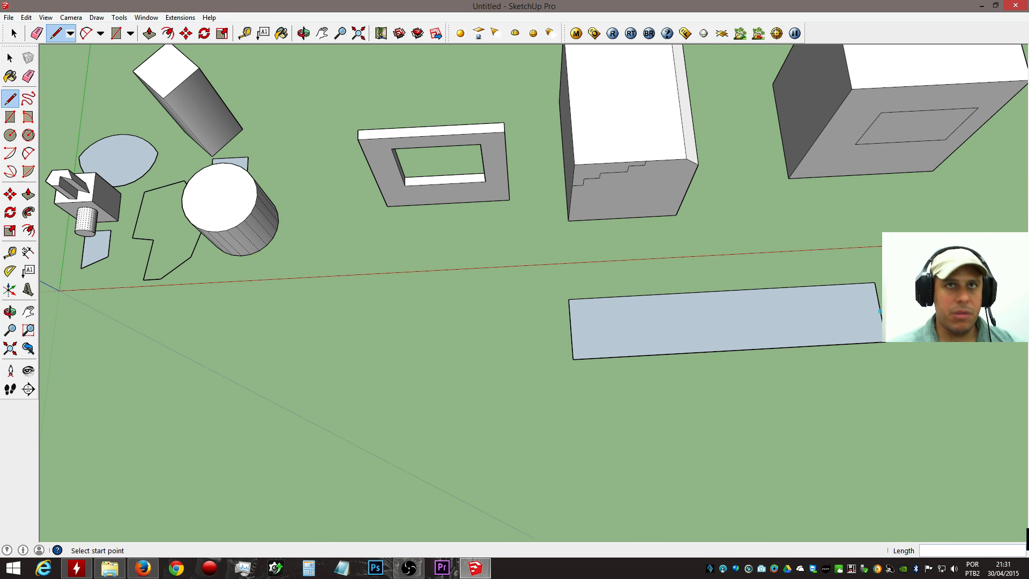
# Delete the long rectangle from the ground.
pyautogui.press('m')
pyautogui.click(880, 311)
pyautogui.press('space')
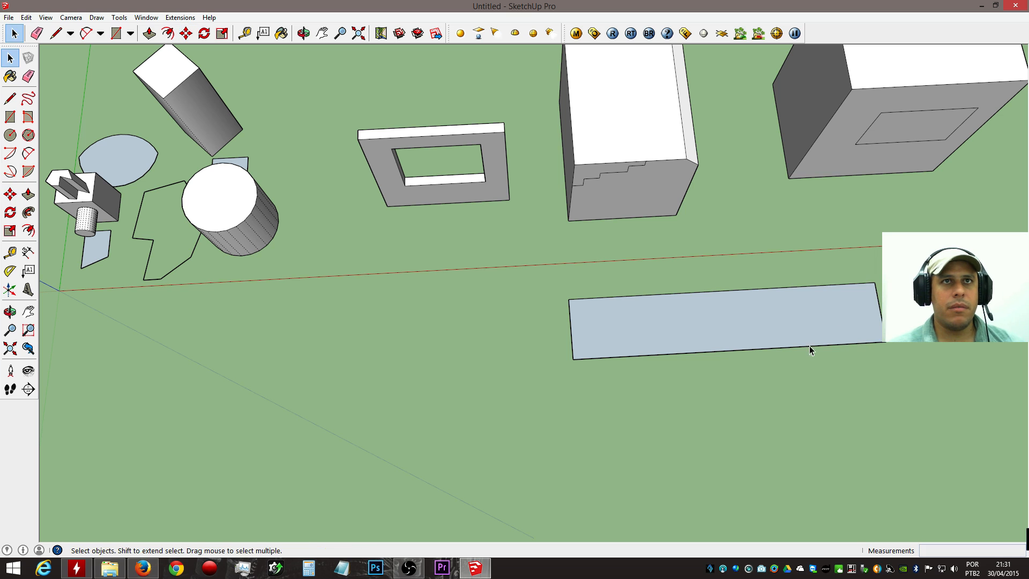
pyautogui.press('e')
pyautogui.press('Delete')
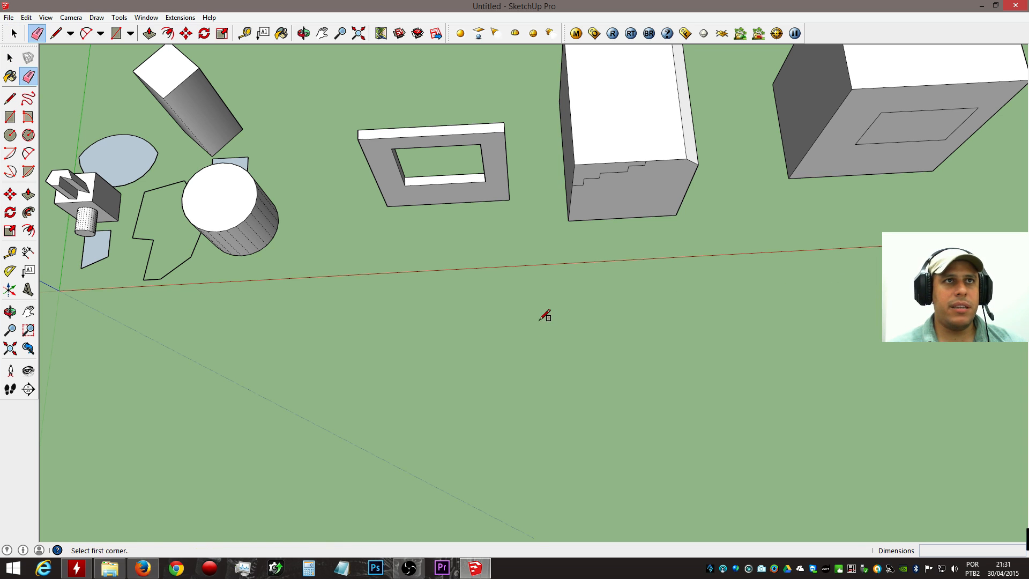
# Draw a rectangle of about 4.11 by 1.87 m on the ground in front of the solids.
pyautogui.press('r')
pyautogui.click(539, 306)
pyautogui.click(738, 380)
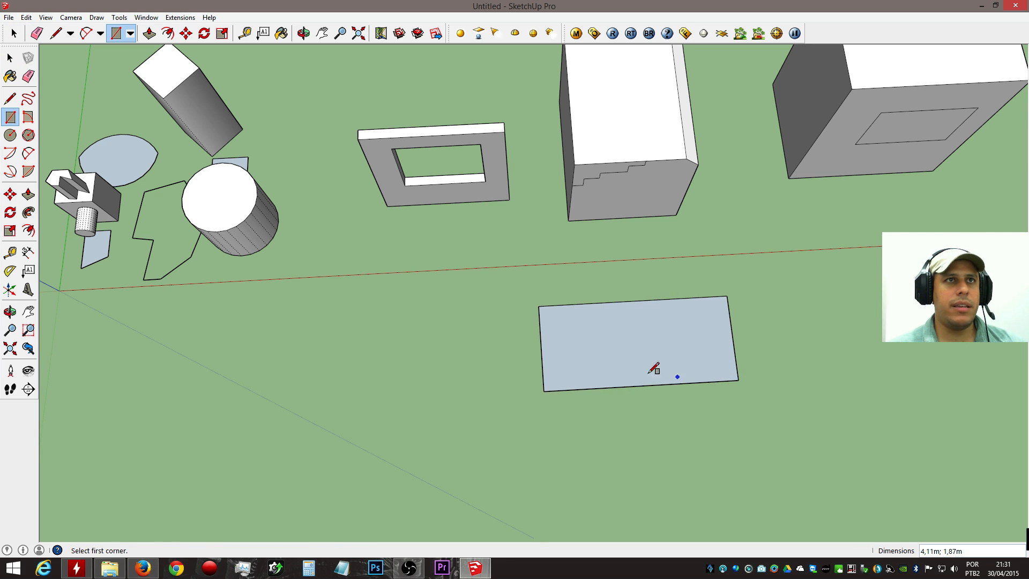
# Divide the ground rectangle into four equal strips with three lines of about 1.87 m across its width.
pyautogui.scroll(2, 622, 370)
pyautogui.press('l')
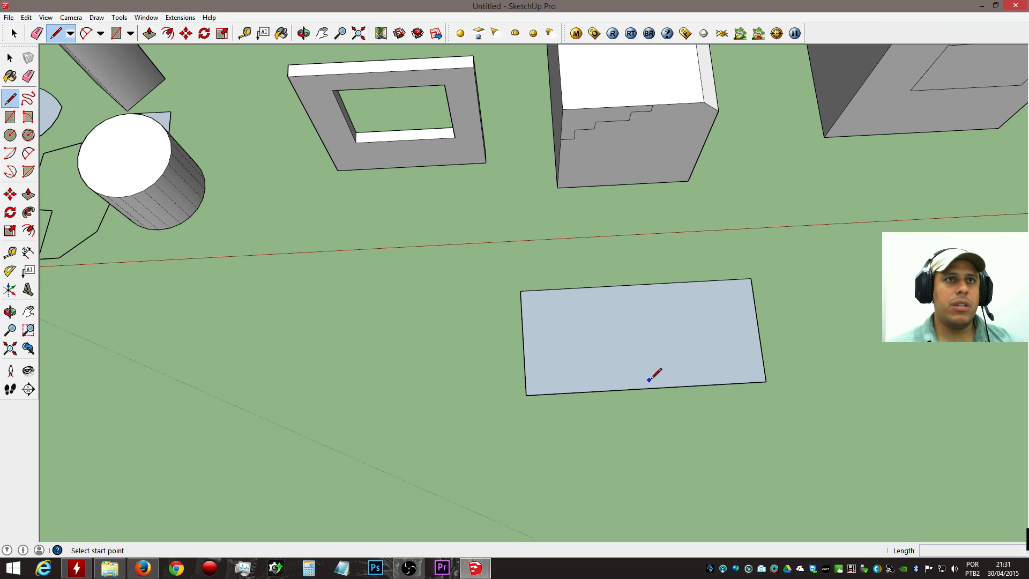
pyautogui.click(647, 389)
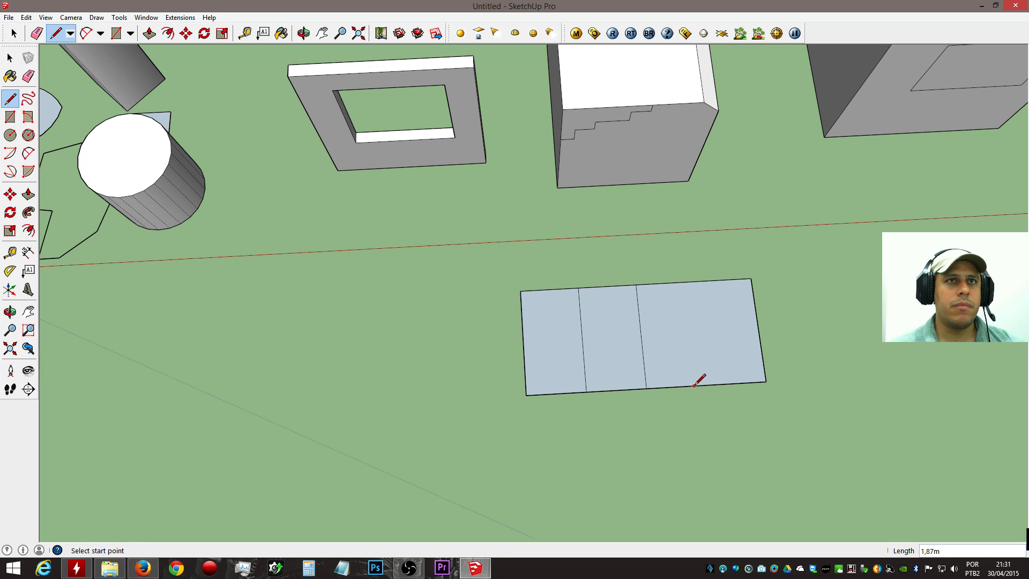
pyautogui.click(694, 279)
# Extrude the end strip of the divided ground rectangle upward by about 0.36 m.
pyautogui.moveTo(661, 363); pyautogui.dragTo(625, 272, button='middle')
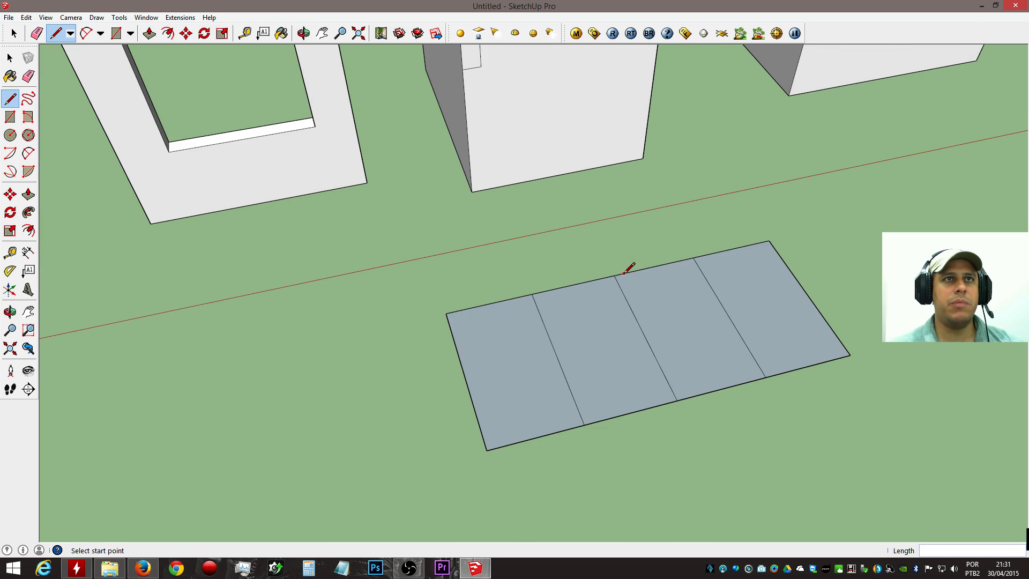
pyautogui.moveTo(529, 305); pyautogui.dragTo(643, 252, button='middle')
pyautogui.press('p')
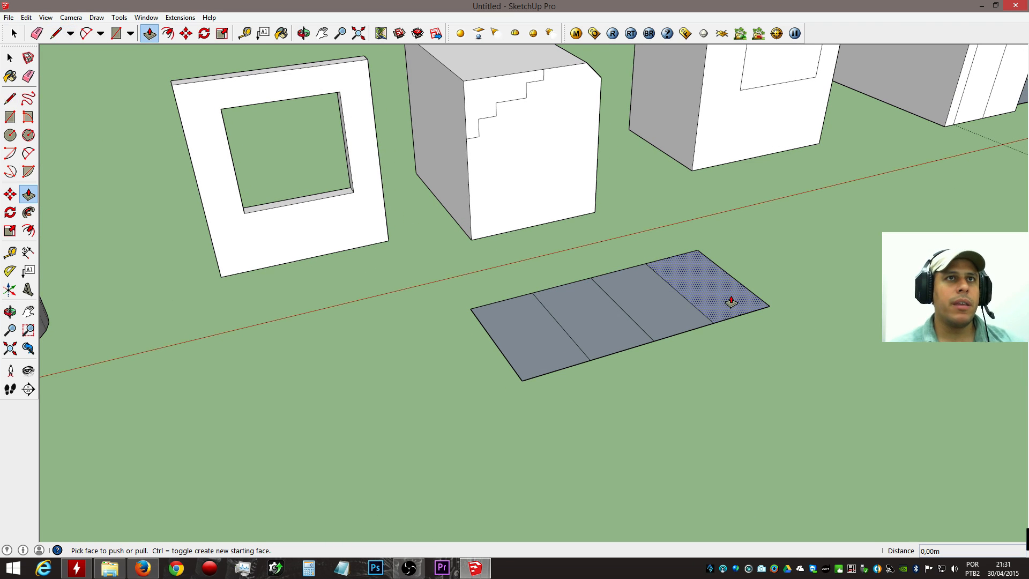
pyautogui.click(732, 300)
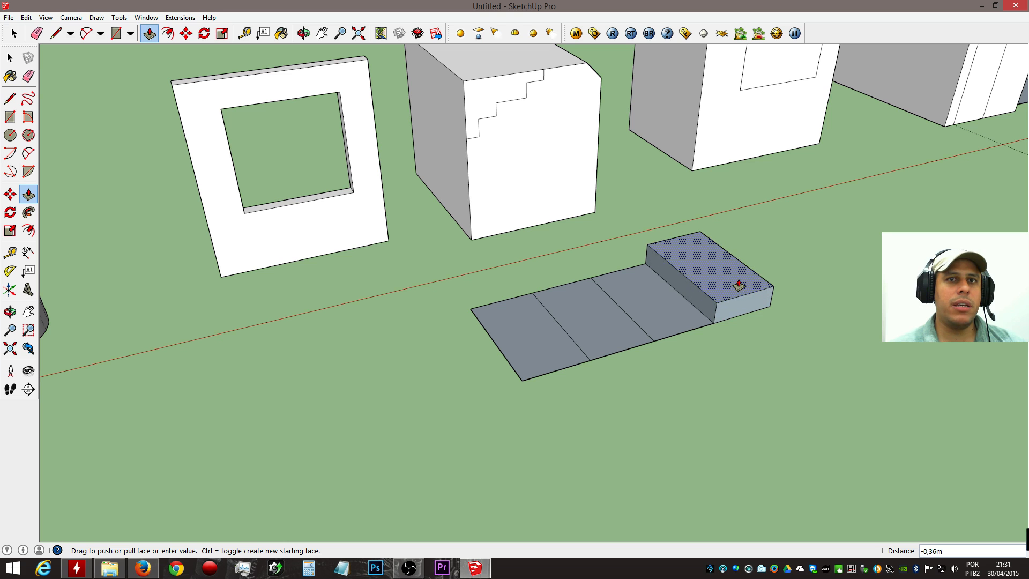
pyautogui.click(743, 287)
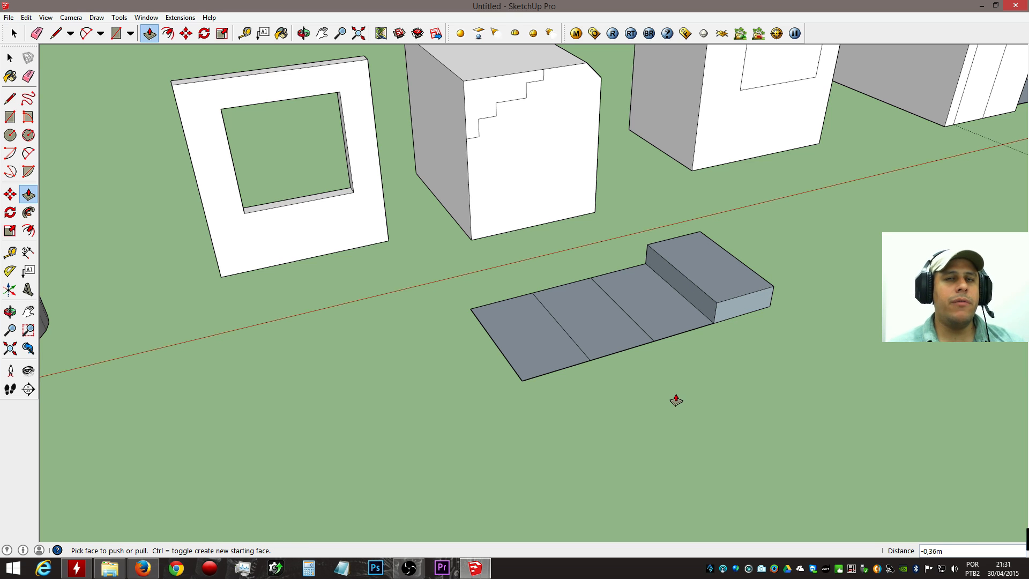
# Raise the other three strips to the same height by repeating the last Push/Pull distance.
pyautogui.doubleClick(674, 321)
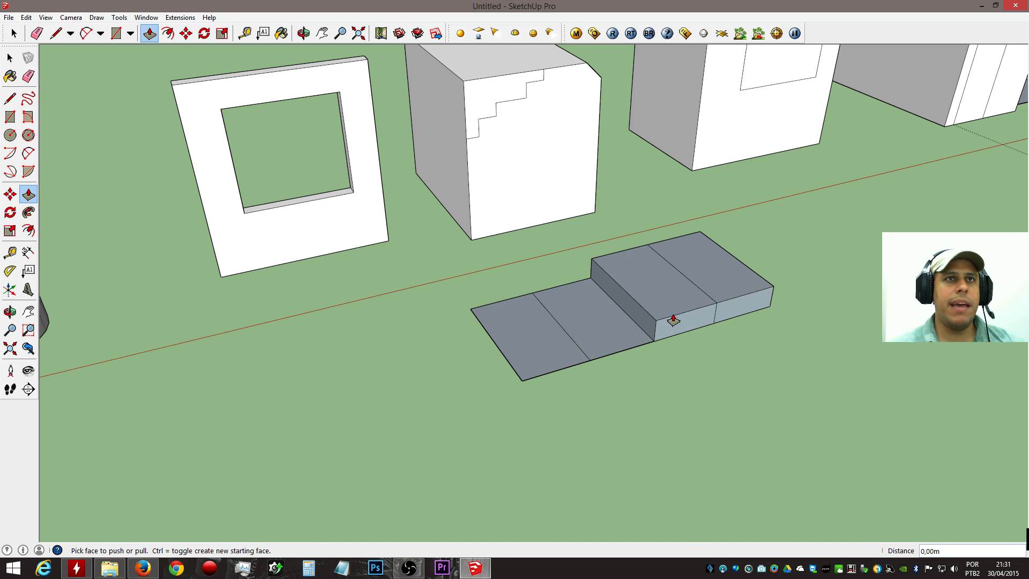
pyautogui.doubleClick(616, 349)
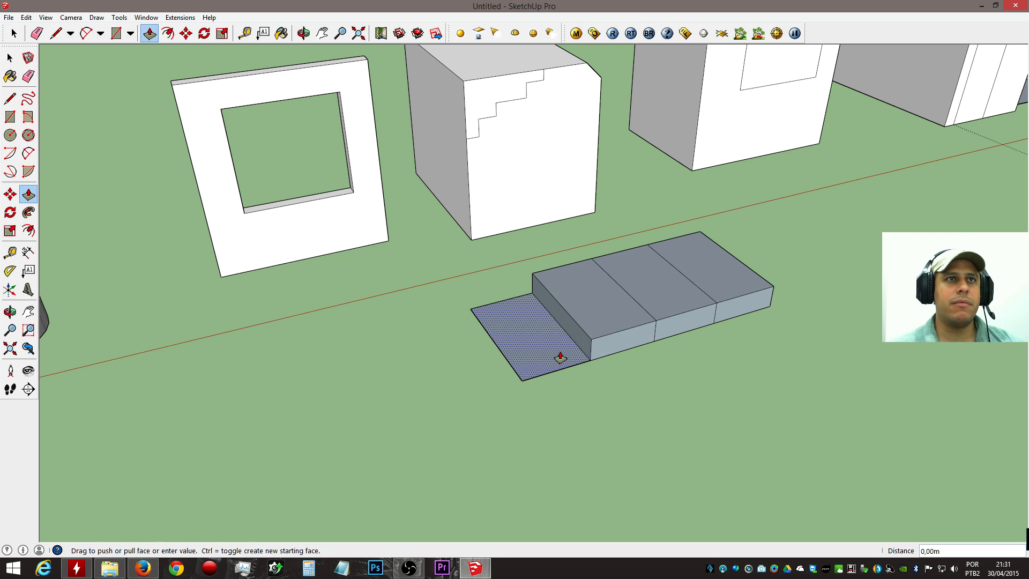
pyautogui.doubleClick(559, 356)
# Build a four-step staircase by repeating the extrusion distance once, twice and three times on the successively higher strips.
pyautogui.click(722, 264)
pyautogui.click(722, 264)
pyautogui.doubleClick(673, 289)
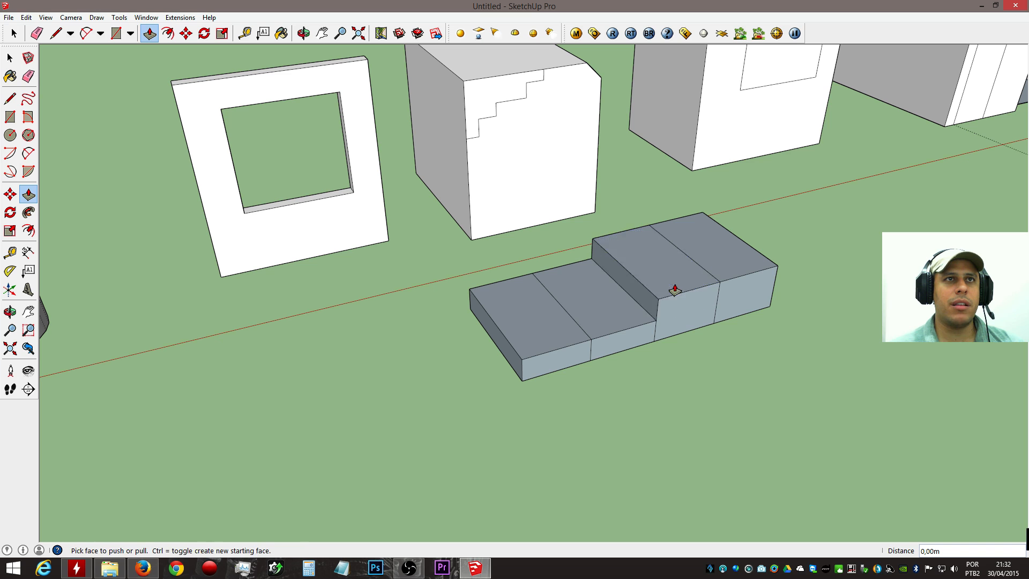
pyautogui.doubleClick(614, 315)
pyautogui.doubleClick(738, 265)
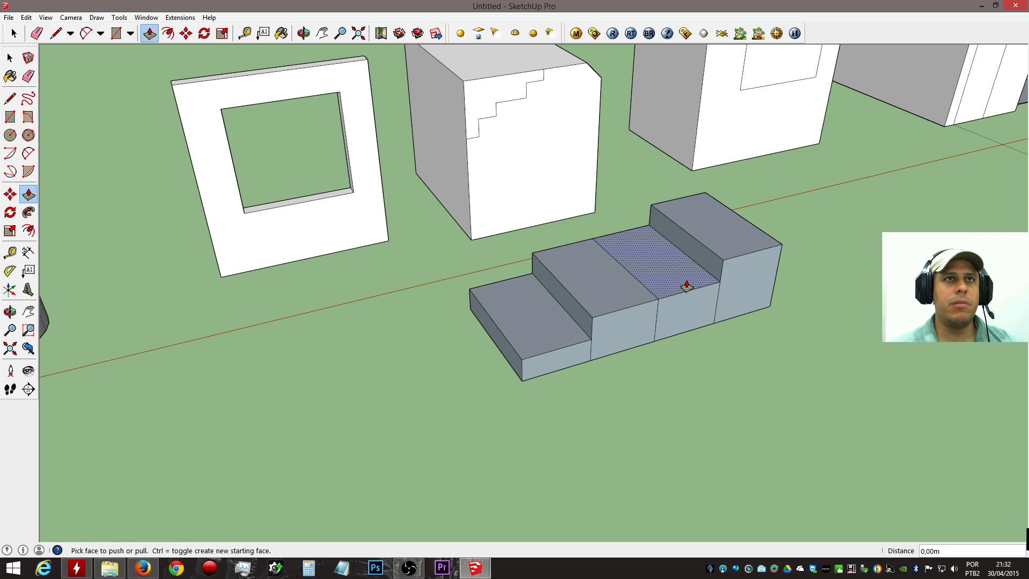
pyautogui.doubleClick(686, 288)
pyautogui.doubleClick(726, 253)
# Examine the staircase's risers and treads up close from several angles.
pyautogui.moveTo(701, 292); pyautogui.dragTo(469, 138, button='middle')
pyautogui.scroll(4, 588, 207)
pyautogui.moveTo(588, 207); pyautogui.dragTo(646, 267, button='middle')
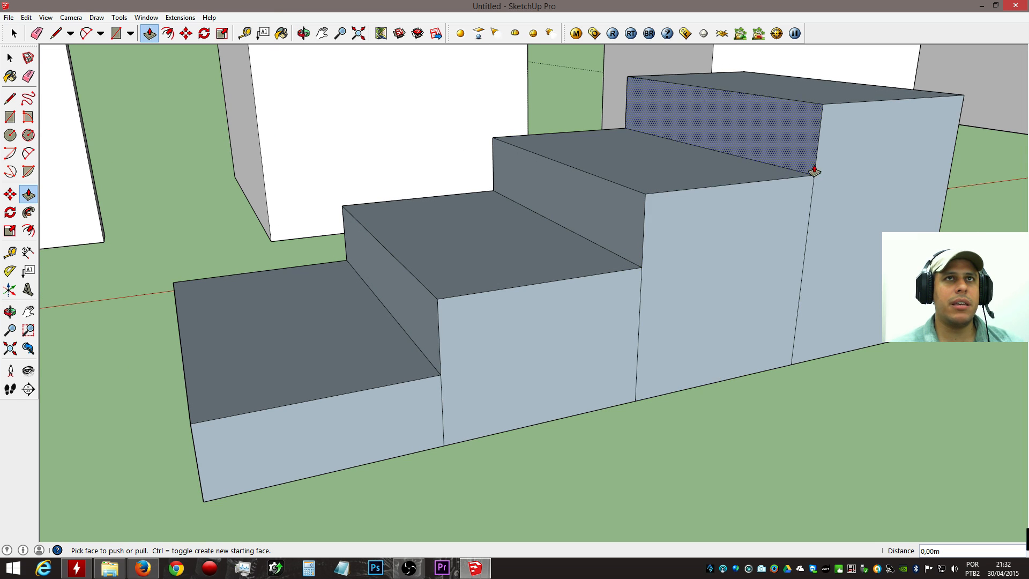
pyautogui.moveTo(440, 379); pyautogui.dragTo(581, 436, button='middle')
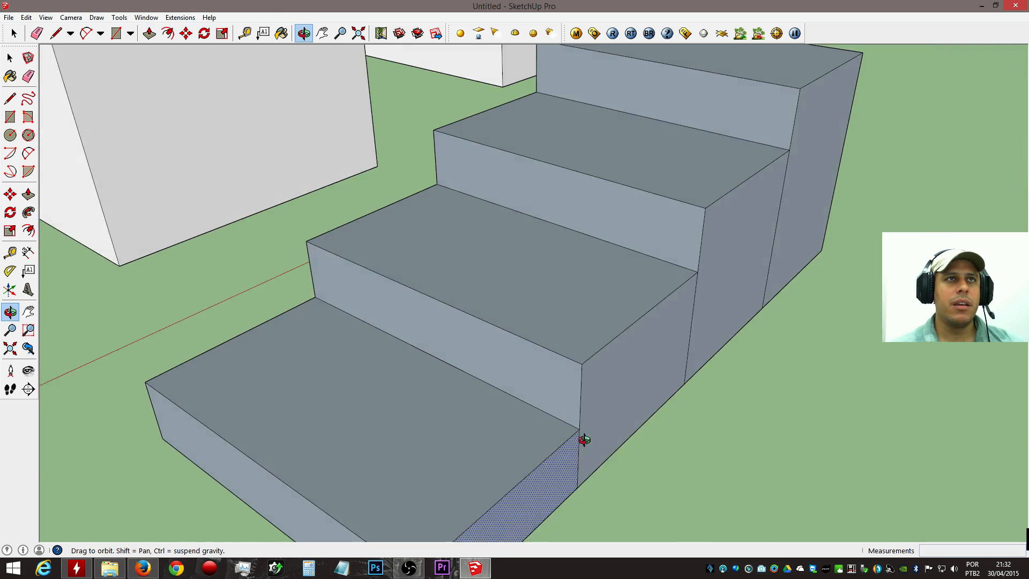
pyautogui.scroll(-6, 437, 340)
pyautogui.moveTo(451, 329); pyautogui.dragTo(189, 437, button='middle')
pyautogui.scroll(-5, 418, 382)
# Draw a window rectangle on the outer face of one of the roofless room's side walls.
pyautogui.moveTo(622, 278); pyautogui.dragTo(622, 278, button='middle')
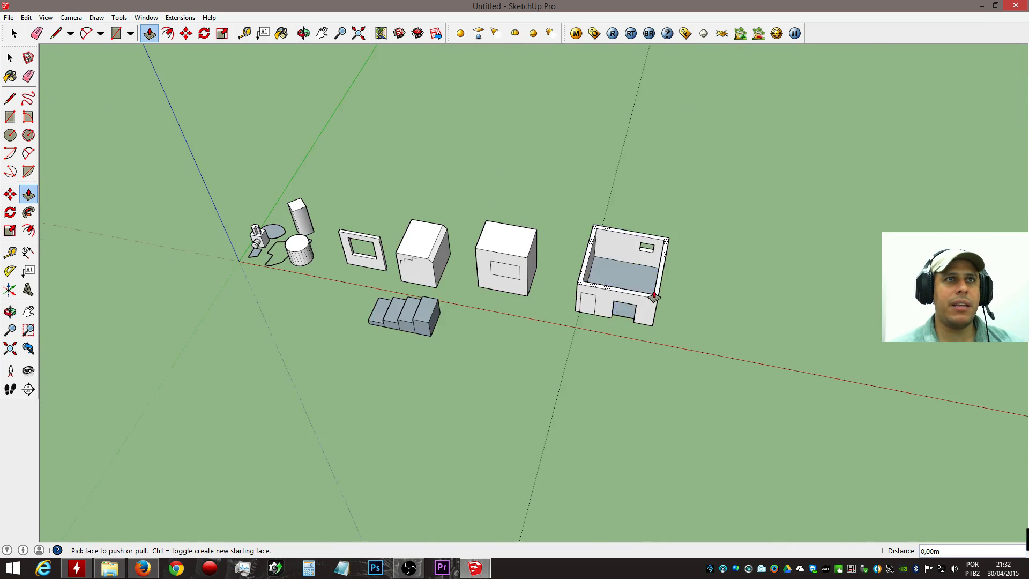
pyautogui.scroll(10, 622, 278)
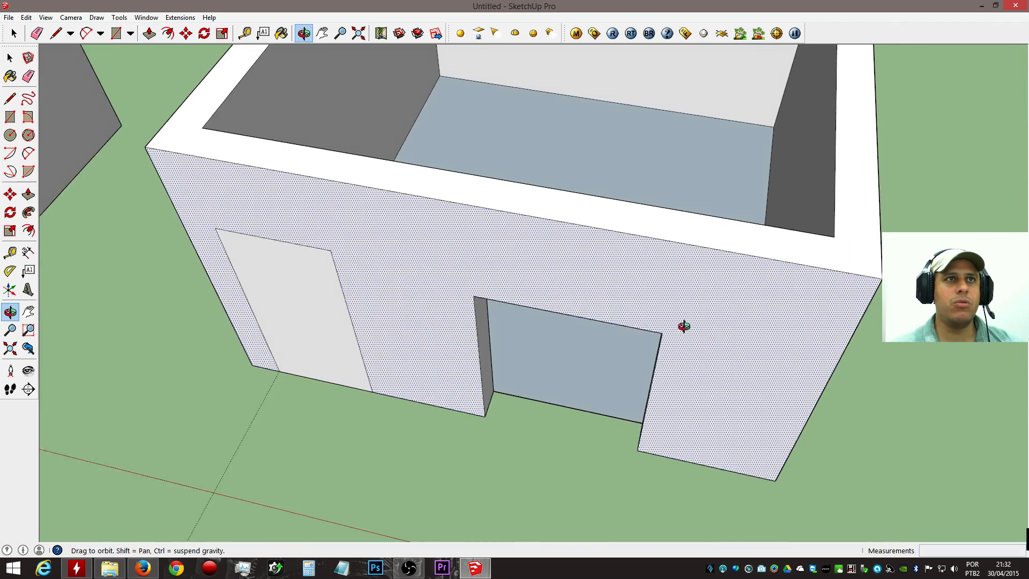
pyautogui.moveTo(684, 326); pyautogui.dragTo(437, 236, button='middle')
pyautogui.press('r')
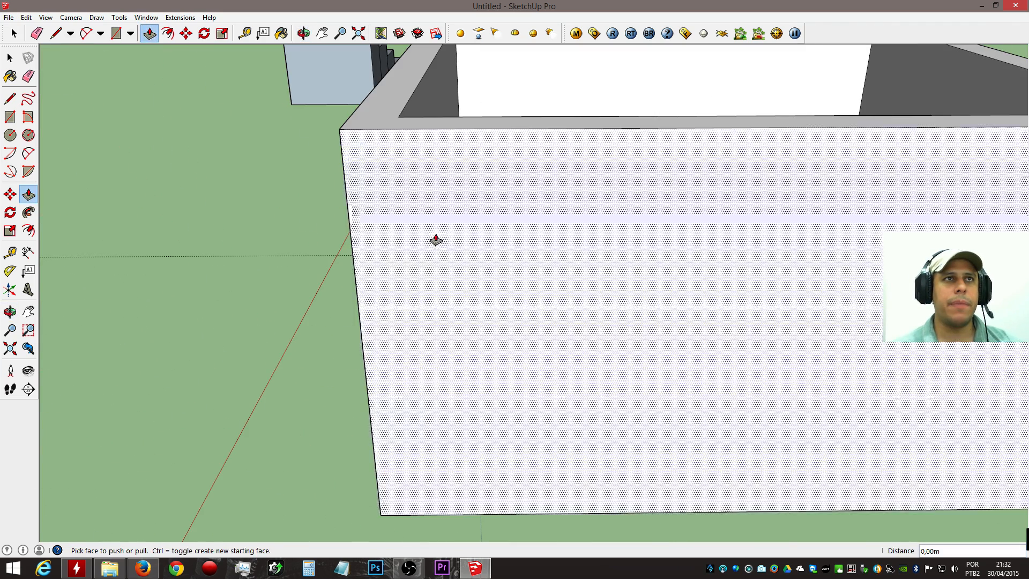
pyautogui.click(583, 231)
pyautogui.click(759, 325)
# Draw a window rectangle of about 1.48 by 0.87 m on the room's opposite side wall.
pyautogui.moveTo(345, 361); pyautogui.dragTo(603, 311, button='middle')
pyautogui.scroll(-5, 603, 311)
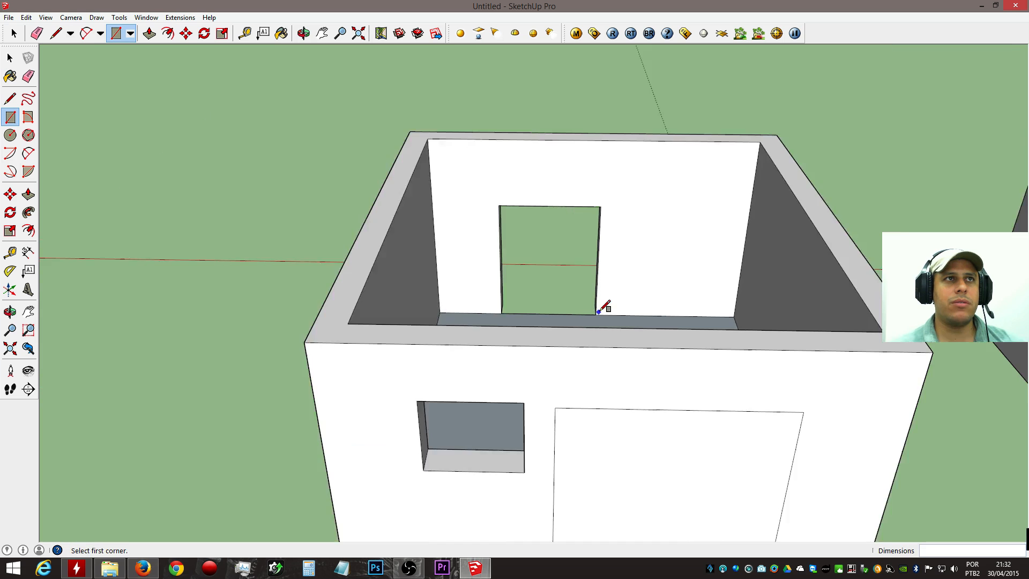
pyautogui.moveTo(709, 333); pyautogui.dragTo(528, 398, button='middle')
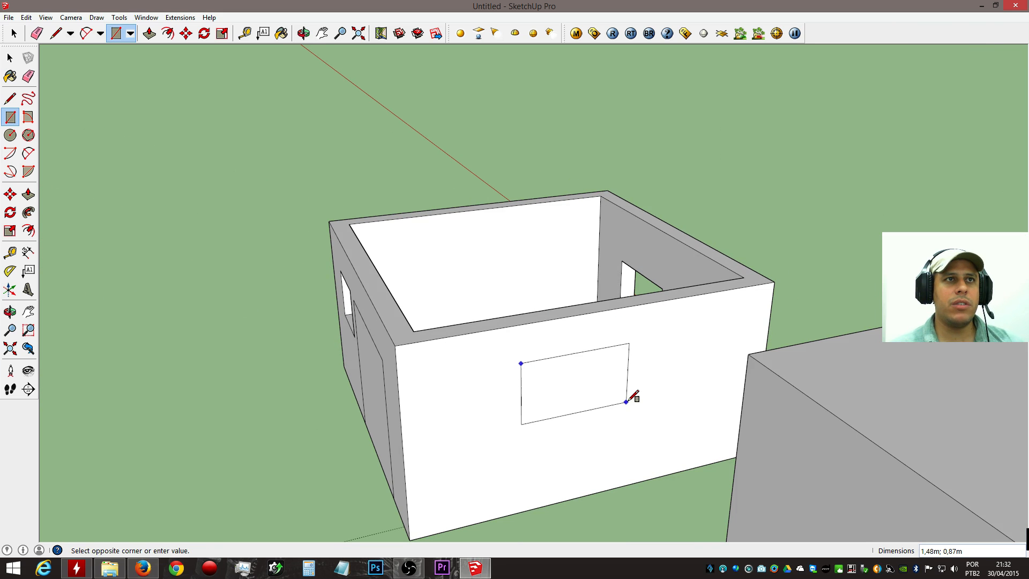
pyautogui.moveTo(475, 242); pyautogui.dragTo(747, 341, button='middle')
# Cut the remaining door and window rectangles through the room's walls with Push/Pull.
pyautogui.press('p')
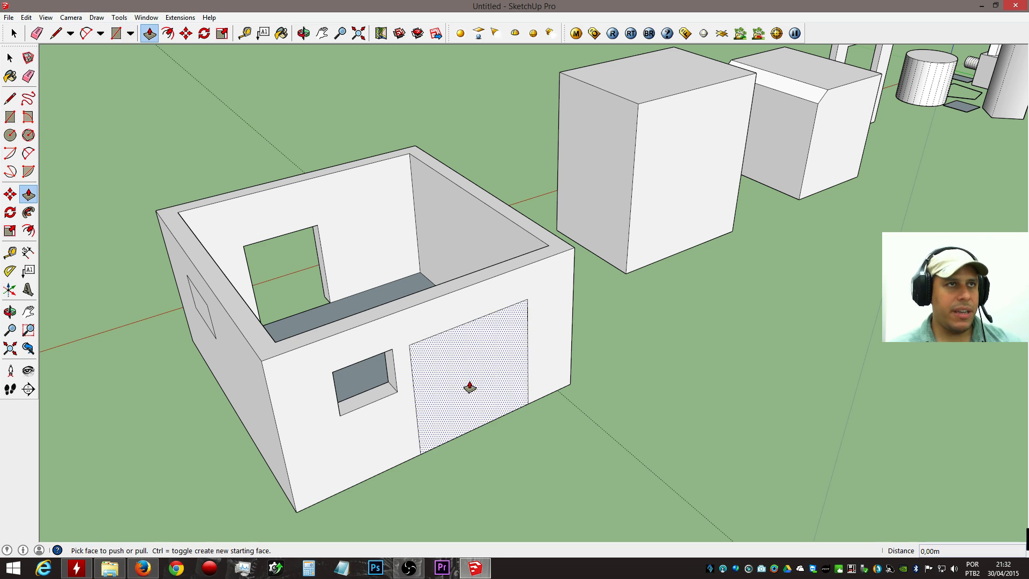
pyautogui.click(460, 358)
pyautogui.moveTo(448, 356); pyautogui.dragTo(593, 271, button='middle')
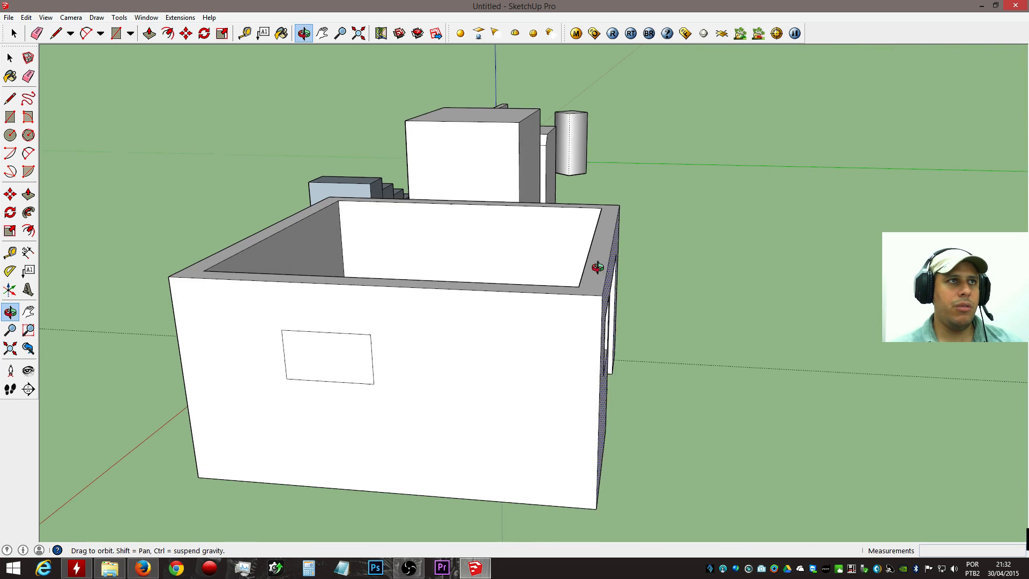
pyautogui.doubleClick(315, 343)
pyautogui.moveTo(315, 343); pyautogui.dragTo(510, 444, button='middle')
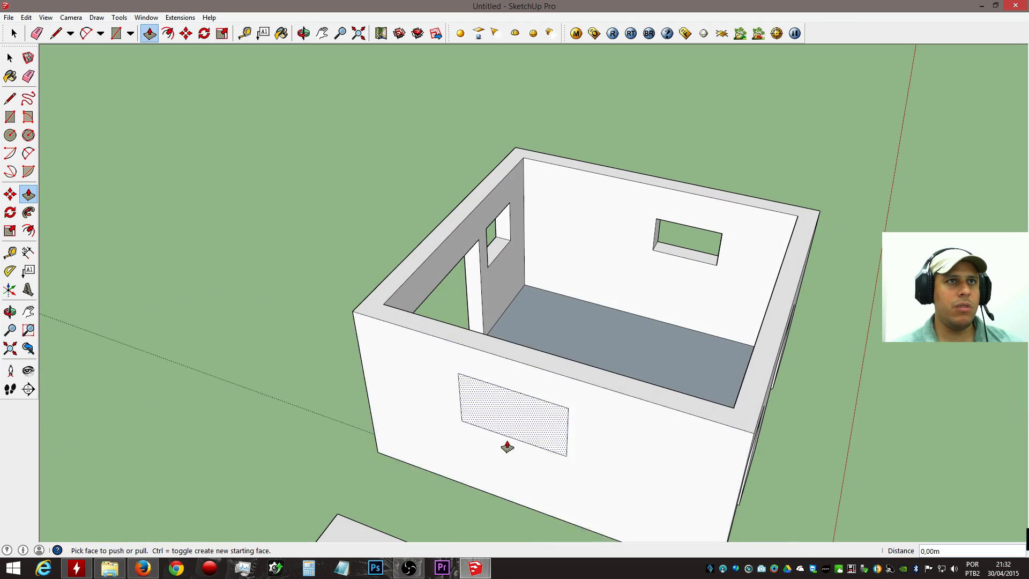
pyautogui.doubleClick(500, 427)
pyautogui.moveTo(734, 436); pyautogui.dragTo(368, 340, button='middle')
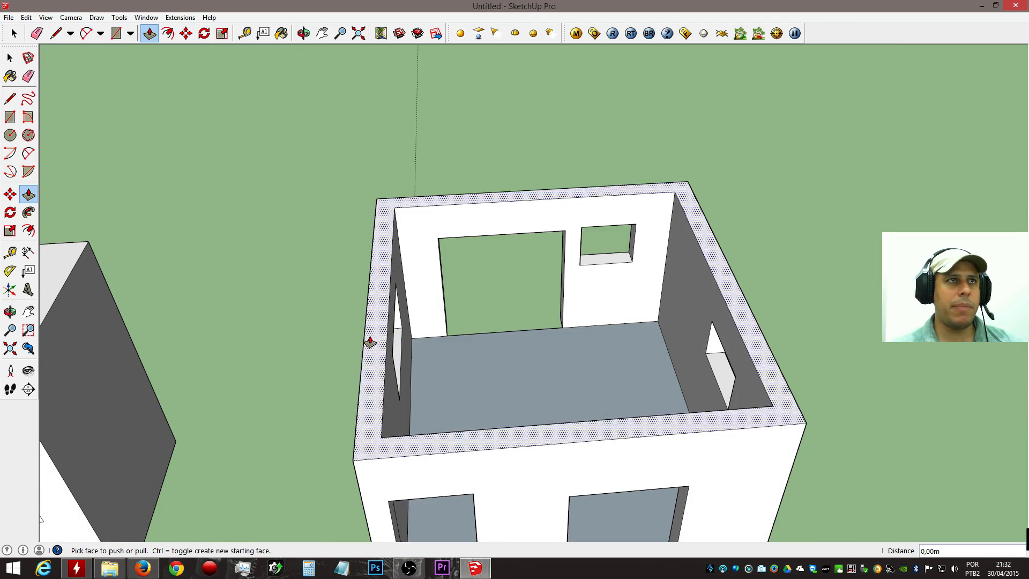
# Look over the whole row of solids, the staircase and the room's wall openings.
pyautogui.scroll(-4, 633, 352)
pyautogui.moveTo(708, 356); pyautogui.dragTo(901, 289, button='middle')
pyautogui.scroll(-5, 789, 286)
pyautogui.moveTo(789, 286); pyautogui.dragTo(499, 316, button='middle')
pyautogui.keyDown('shift'); pyautogui.moveTo(498, 316); pyautogui.dragTo(681, 268, button='middle'); pyautogui.keyUp('shift')
pyautogui.press('p')
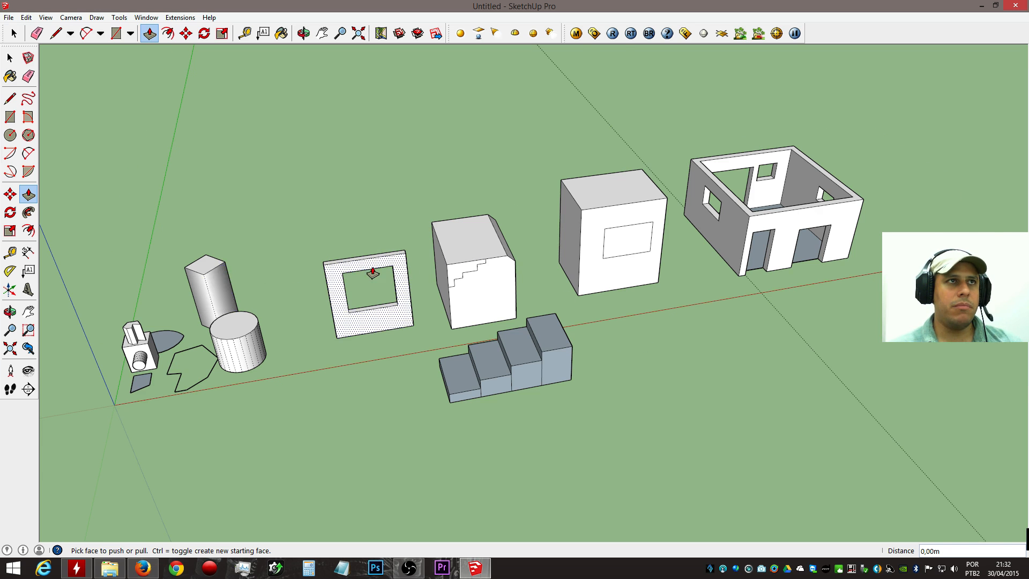
pyautogui.scroll(3, 372, 268)
pyautogui.moveTo(853, 280); pyautogui.dragTo(712, 315)
pyautogui.press('p')
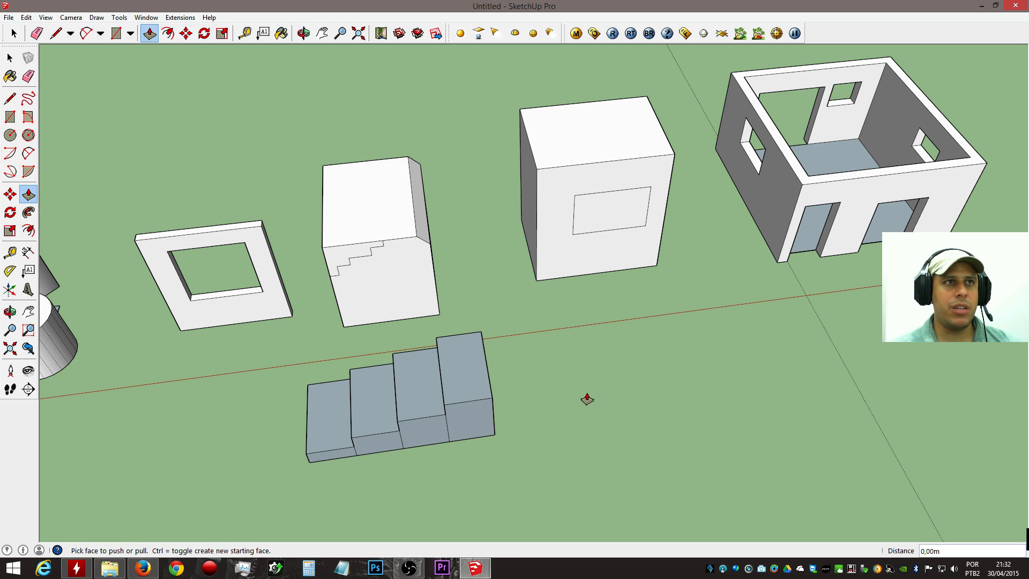
# Draw a rectangle on the ground beside the staircase and extrude it upward by about 1.45 m.
pyautogui.press('r')
pyautogui.click(564, 382)
pyautogui.click(718, 412)
pyautogui.moveTo(815, 458); pyautogui.dragTo(738, 357, button='middle')
pyautogui.scroll(5, 611, 380)
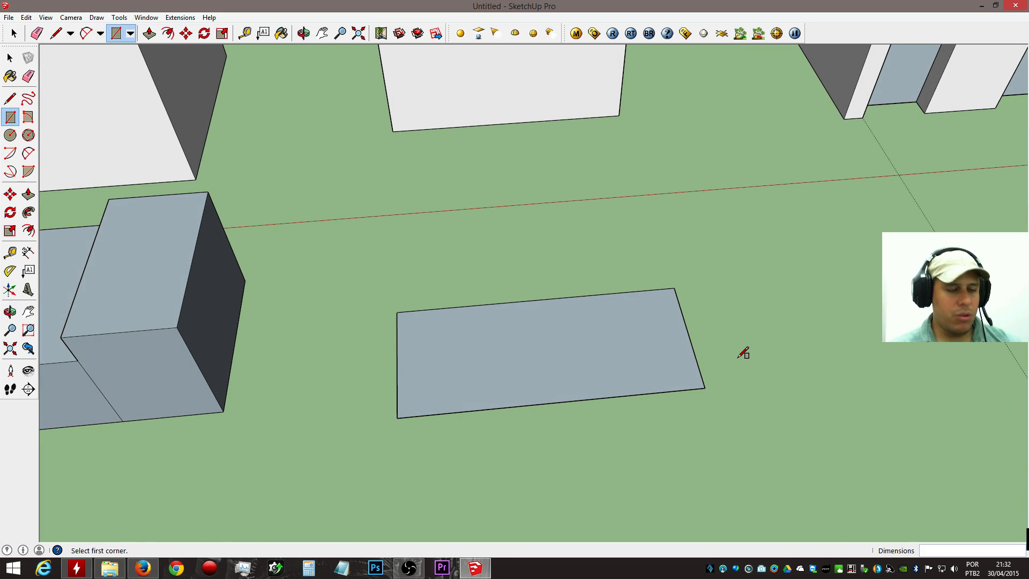
pyautogui.press('p')
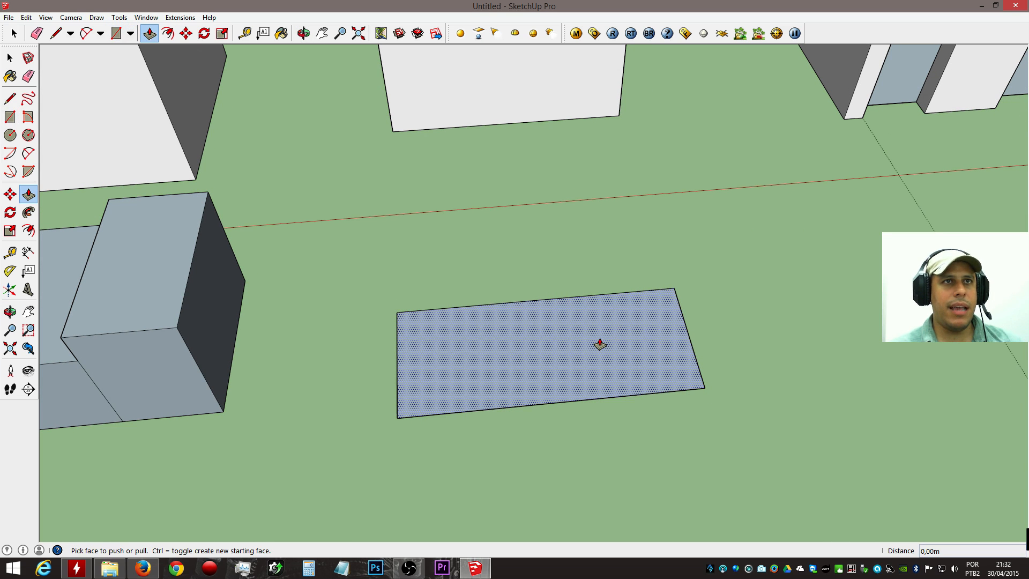
pyautogui.click(600, 345)
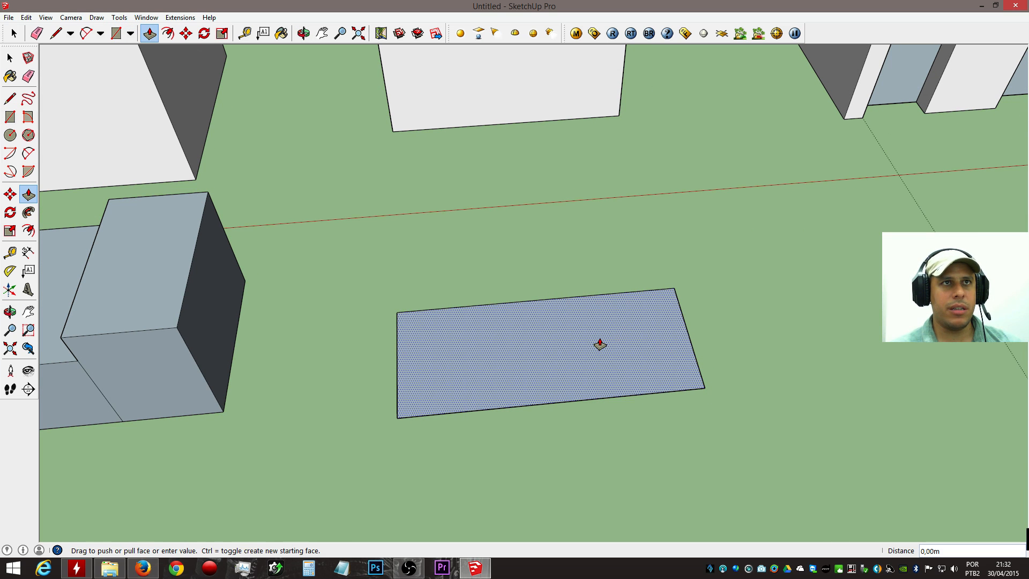
pyautogui.click(643, 261)
# Recess the rectangle on the tall block's front face by repeating the last extrusion distance.
pyautogui.moveTo(838, 349); pyautogui.dragTo(820, 231, button='middle')
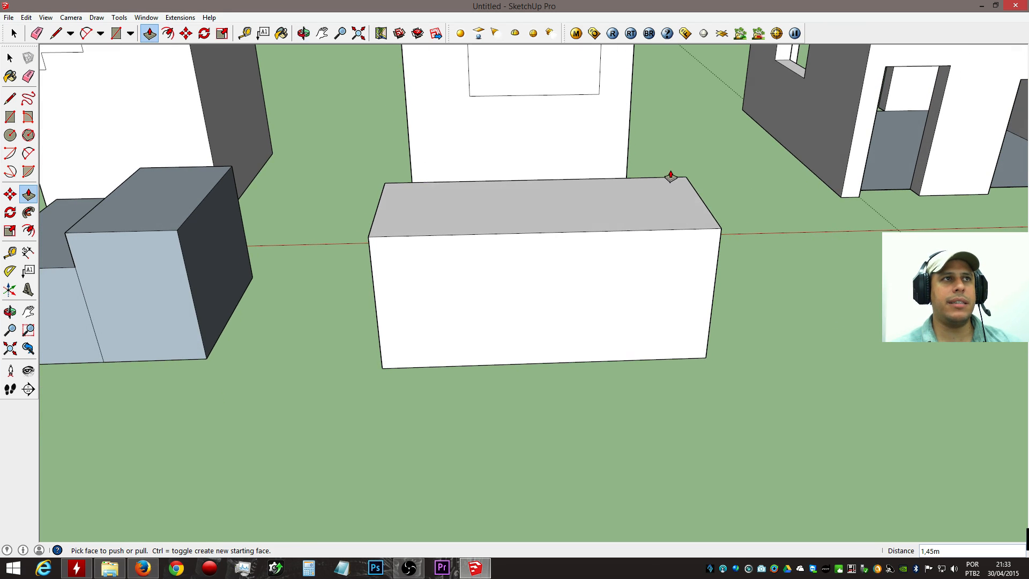
pyautogui.keyDown('shift'); pyautogui.moveTo(407, 210); pyautogui.dragTo(628, 481, button='middle'); pyautogui.keyUp('shift')
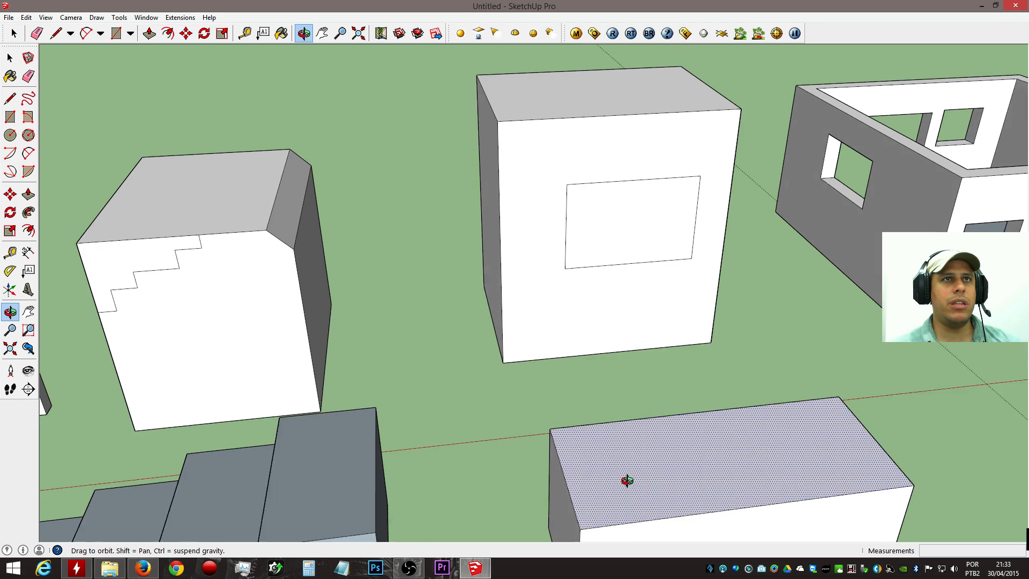
pyautogui.doubleClick(645, 236)
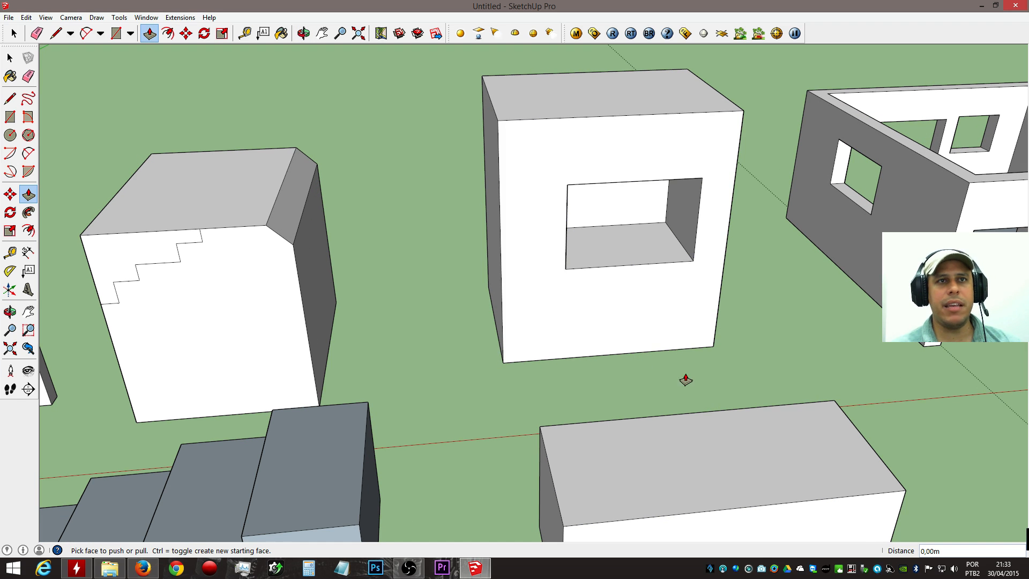
# Draw a large upright rectangle behind the row of solids.
pyautogui.moveTo(645, 382); pyautogui.dragTo(634, 292, button='middle')
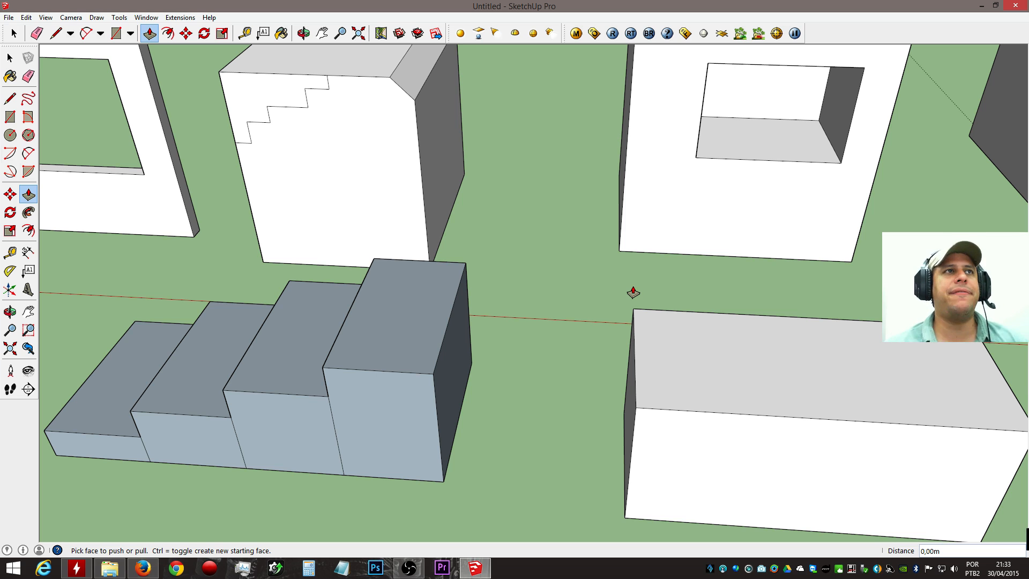
pyautogui.press('o')
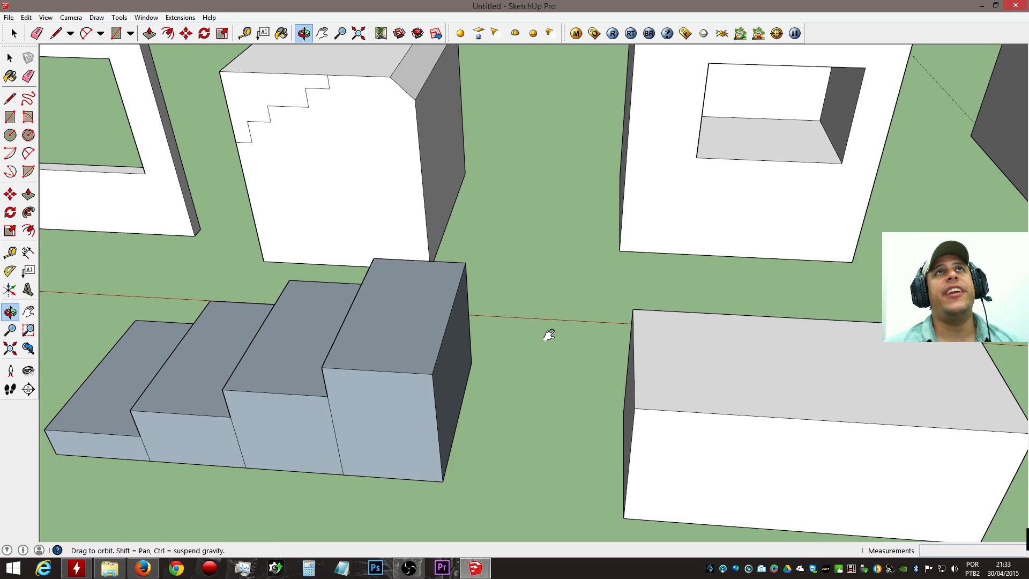
pyautogui.moveTo(547, 338); pyautogui.dragTo(607, 402)
pyautogui.moveTo(607, 402); pyautogui.dragTo(589, 193, button='middle')
pyautogui.scroll(-4, 572, 319)
pyautogui.scroll(-2, 573, 319)
pyautogui.press('r')
pyautogui.click(520, 73)
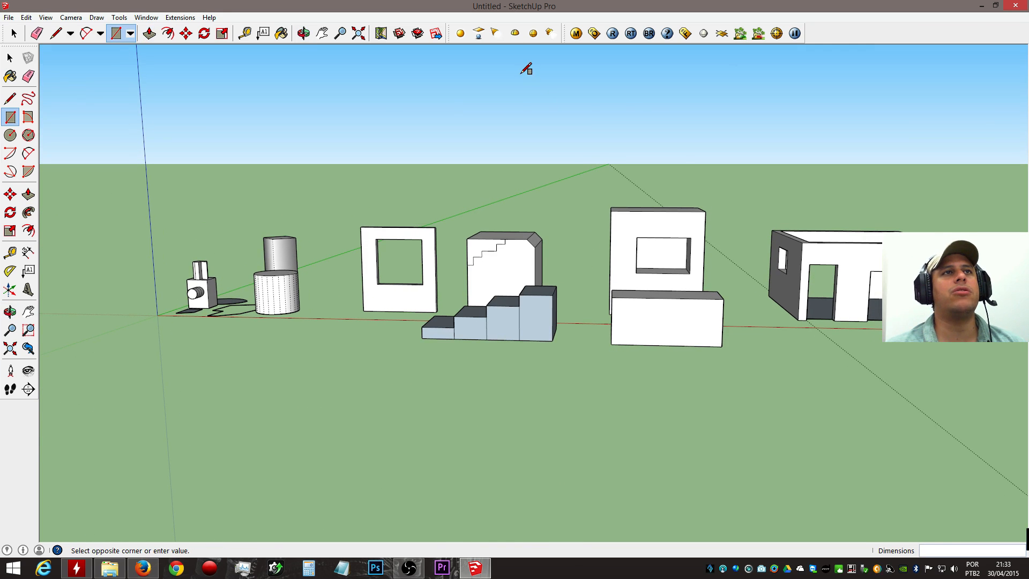
pyautogui.click(676, 160)
# Select the upright rectangle's face and examine it from the front and back.
pyautogui.press('o')
pyautogui.moveTo(677, 171); pyautogui.dragTo(655, 355)
pyautogui.press('r')
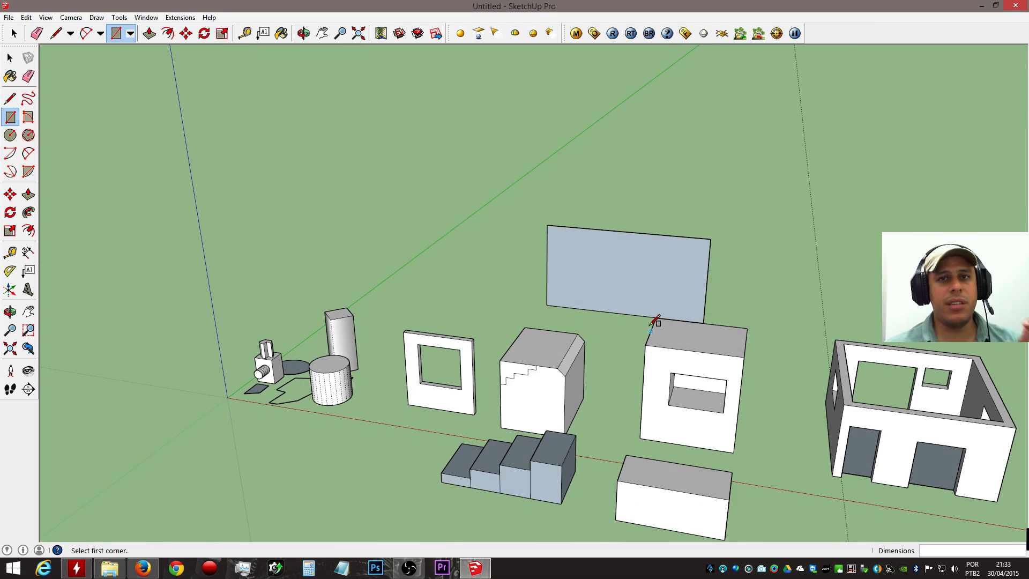
pyautogui.scroll(2, 653, 314)
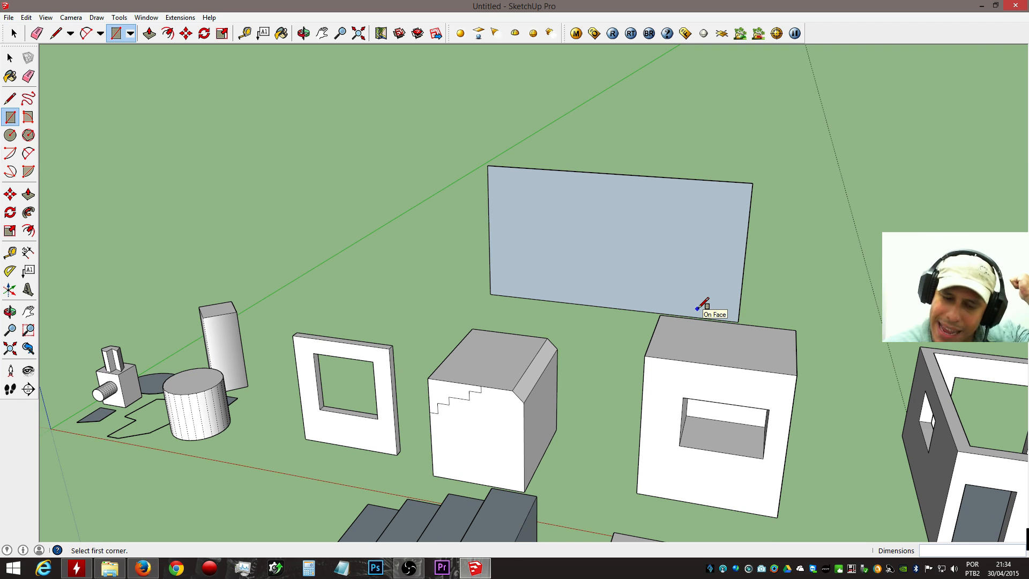
pyautogui.press('o')
pyautogui.moveTo(710, 246)
pyautogui.mouseDown()
pyautogui.moveTo(462, 246)
pyautogui.moveTo(634, 272)
pyautogui.moveTo(363, 275)
pyautogui.moveTo(588, 288)
pyautogui.moveTo(495, 271)
pyautogui.moveTo(758, 232)
pyautogui.moveTo(890, 244)
pyautogui.moveTo(613, 273)
pyautogui.moveTo(456, 181)
pyautogui.mouseUp()
pyautogui.press('space')
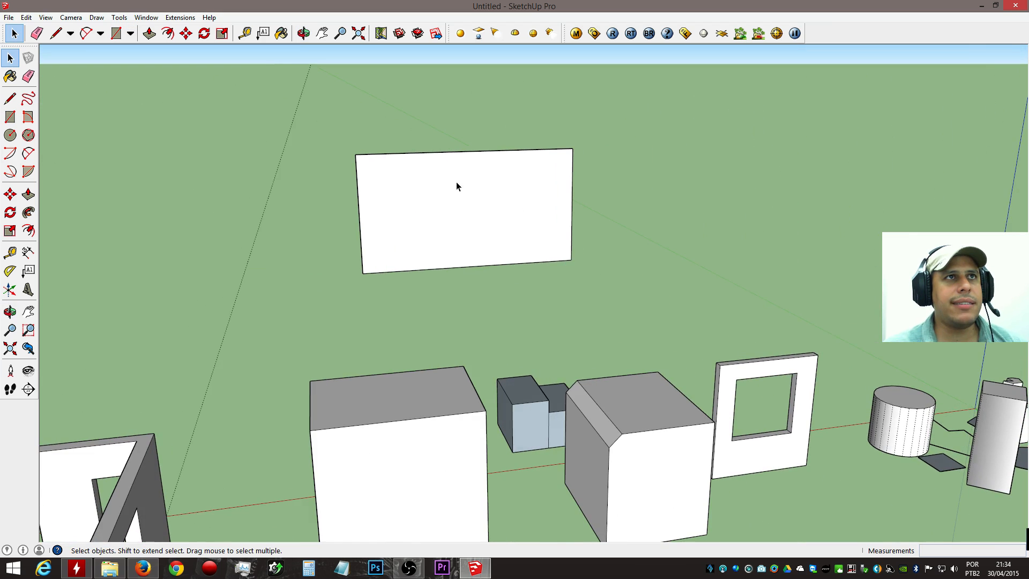
pyautogui.click(455, 182)
pyautogui.scroll(3, 490, 215)
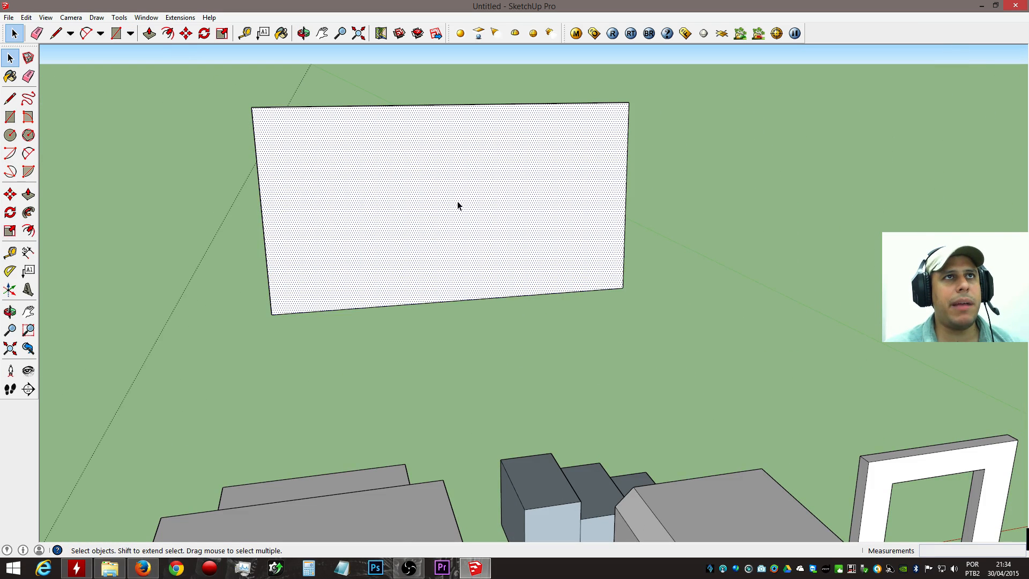
pyautogui.moveTo(410, 205); pyautogui.dragTo(911, 263, button='middle')
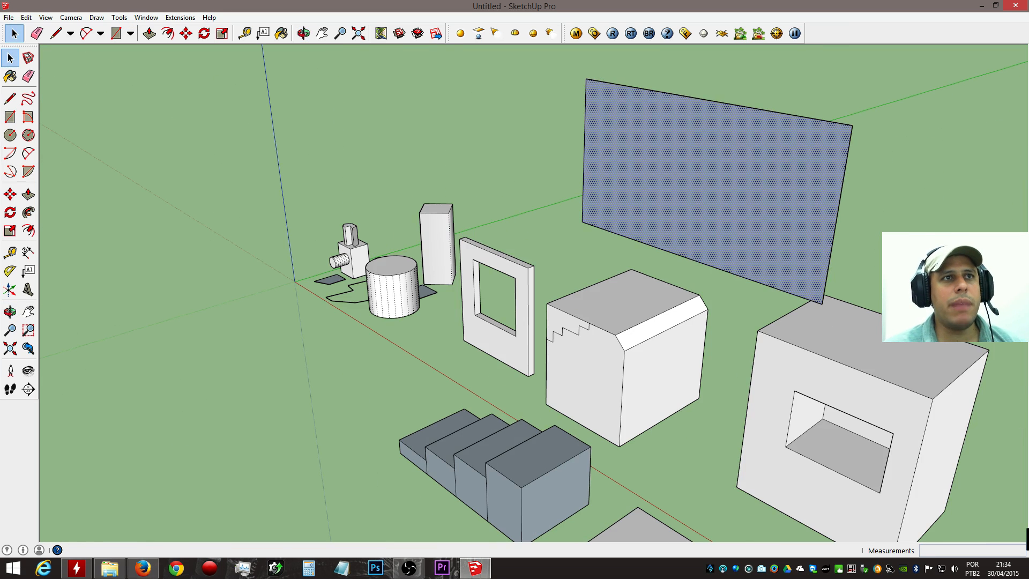
# Delete the large upright rectangle standing behind the row of solids.
pyautogui.moveTo(579, 402); pyautogui.dragTo(804, 299)
pyautogui.press('space')
pyautogui.scroll(-4, 691, 290)
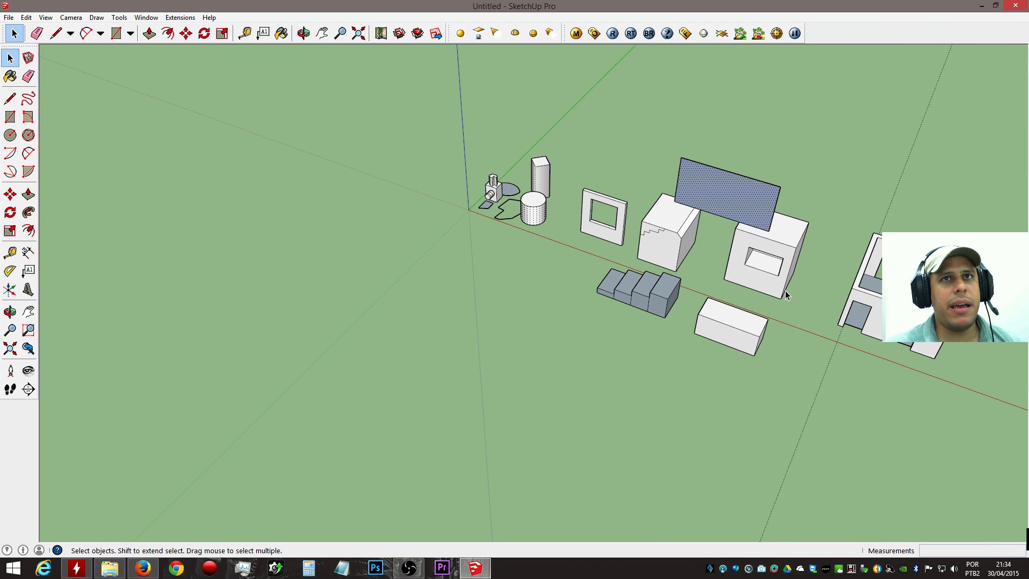
pyautogui.click(749, 200)
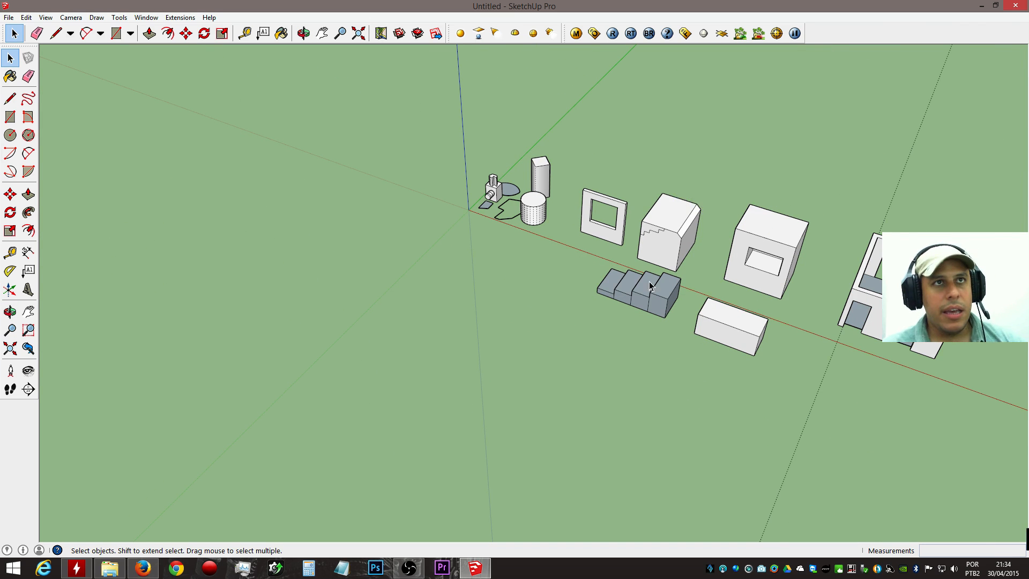
# Examine the staircase's face orientation up close, selecting the tallest step's front face and the edge beside its tread.
pyautogui.scroll(5, 625, 280)
pyautogui.click(625, 284)
pyautogui.moveTo(625, 285); pyautogui.dragTo(710, 294, button='middle')
pyautogui.click(822, 341)
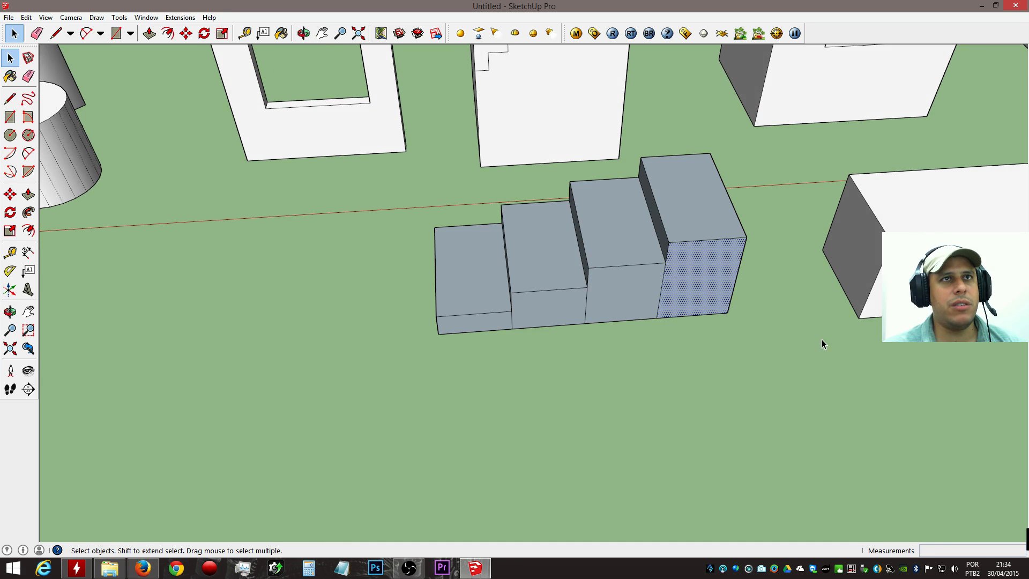
pyautogui.click(661, 222)
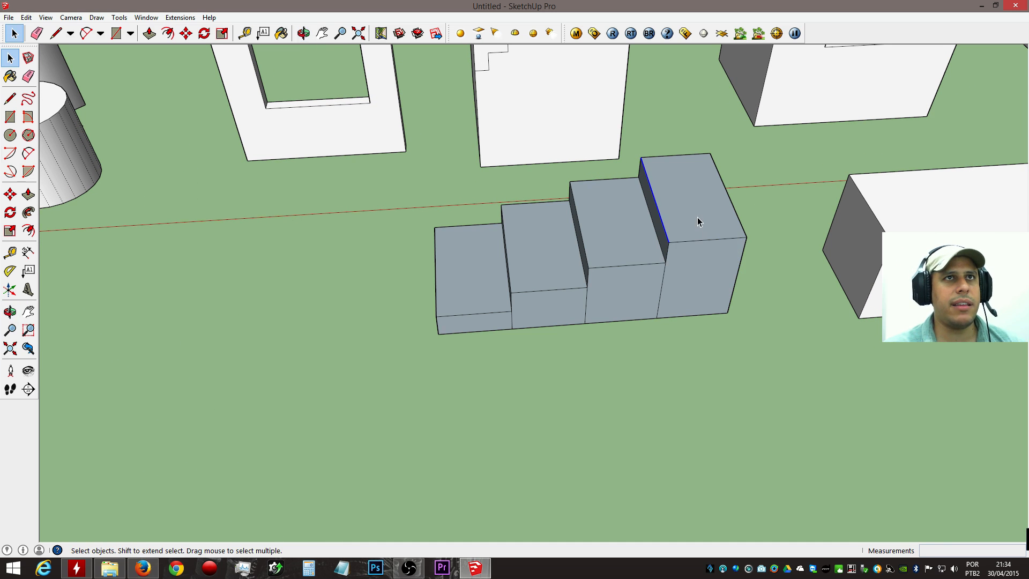
# Draw a large flat rectangle on the ground between the origin and the lowest stair step.
pyautogui.keyDown('shift'); pyautogui.moveTo(551, 384); pyautogui.dragTo(923, 287, button='middle'); pyautogui.keyUp('shift')
pyautogui.press('r')
pyautogui.click(450, 244)
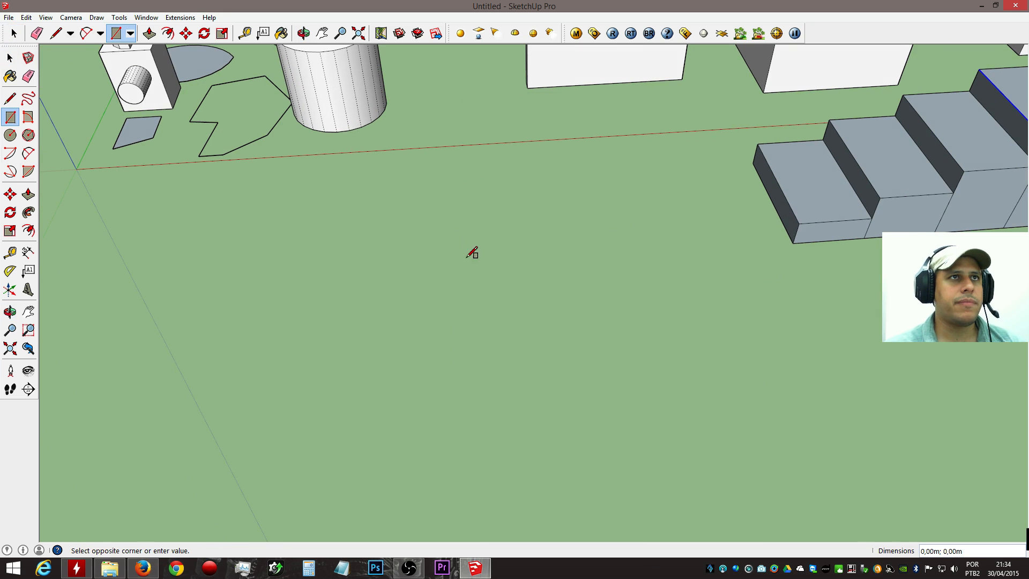
pyautogui.click(749, 386)
pyautogui.press('space')
# Reverse the floor face inside the roofless room so its front side faces up.
pyautogui.scroll(-8, 259, 434)
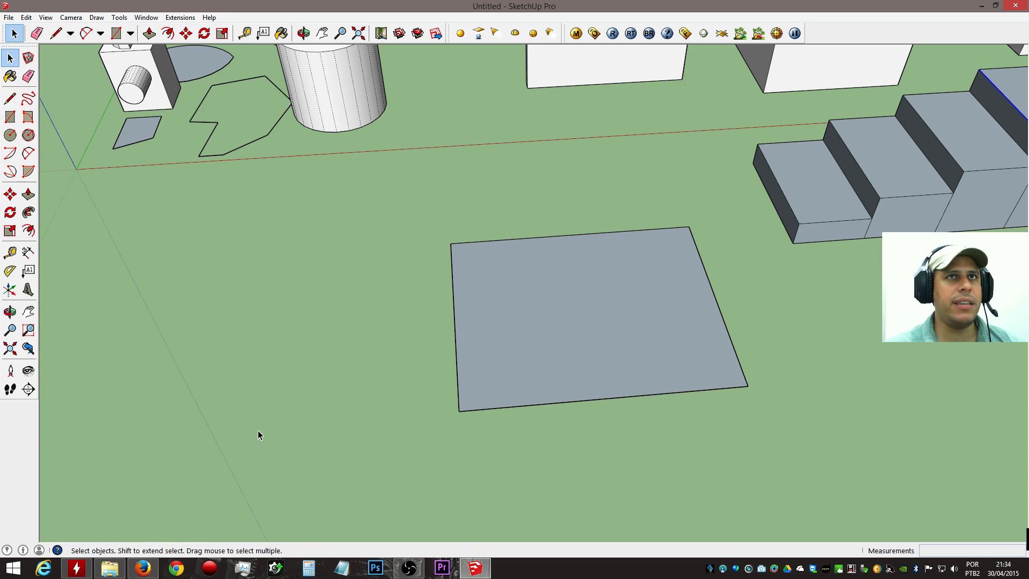
pyautogui.scroll(6, 563, 343)
pyautogui.scroll(4, 563, 343)
pyautogui.rightClick(582, 373)
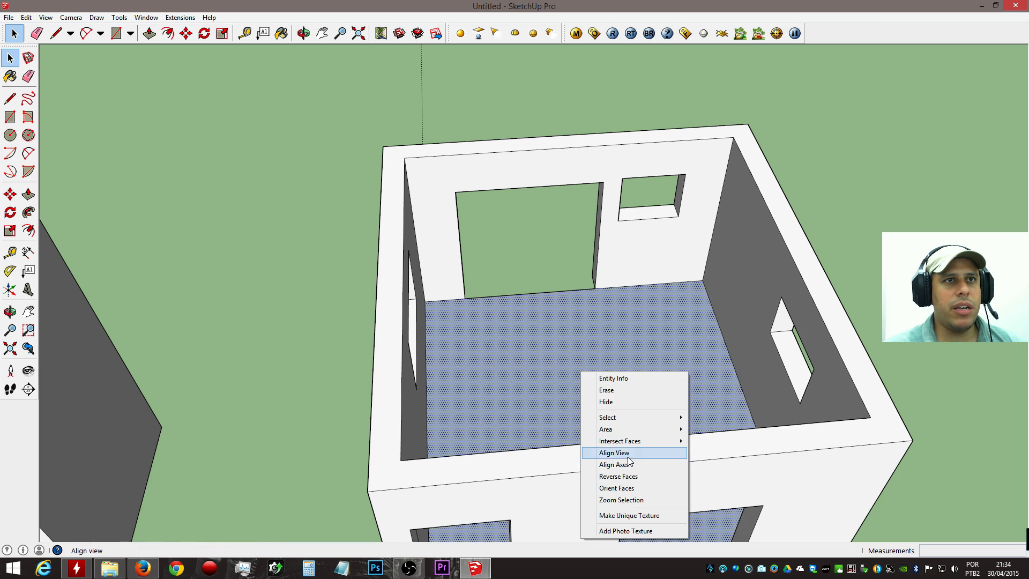
pyautogui.click(649, 484)
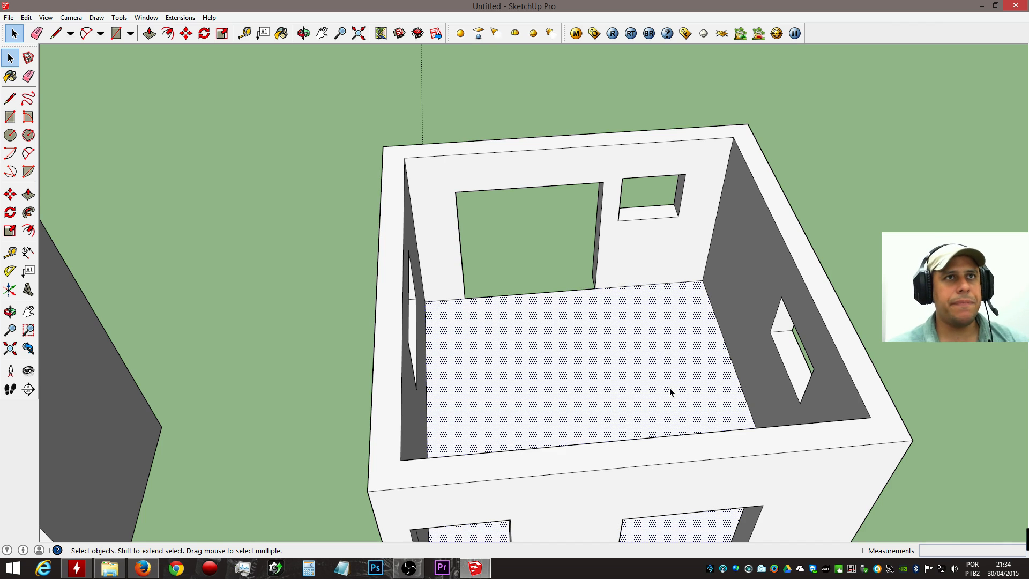
# Select the whole staircase and reverse all of its faces so the front sides point outward.
pyautogui.scroll(-10, 667, 370)
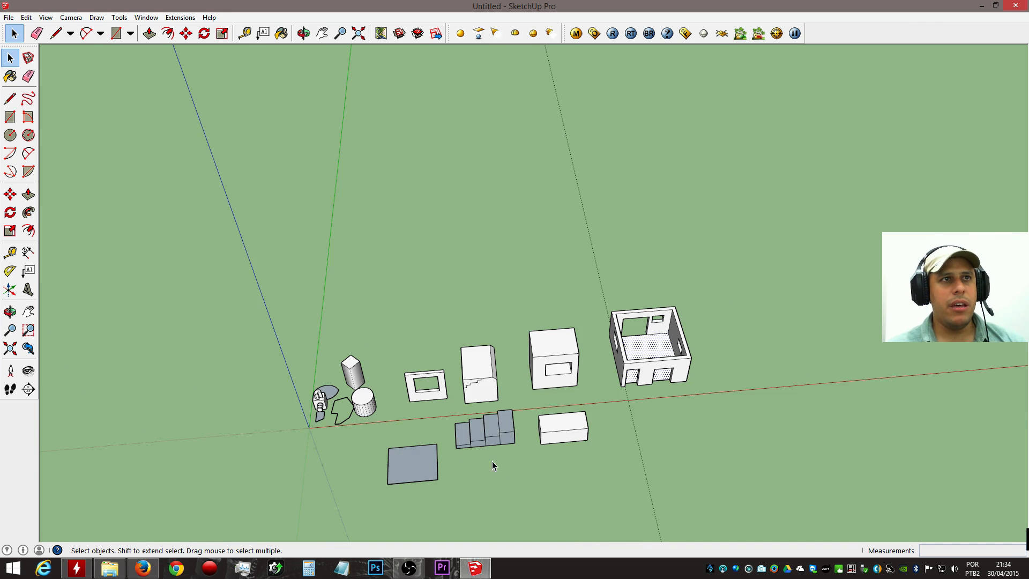
pyautogui.moveTo(492, 466)
pyautogui.mouseDown(button='middle')
pyautogui.moveTo(437, 497)
pyautogui.moveTo(434, 423)
pyautogui.moveTo(570, 413)
pyautogui.moveTo(416, 324)
pyautogui.moveTo(538, 412)
pyautogui.moveTo(522, 425)
pyautogui.mouseUp(button='middle')
pyautogui.scroll(5, 437, 416)
pyautogui.moveTo(411, 385); pyautogui.dragTo(658, 541)
pyautogui.rightClick(563, 458)
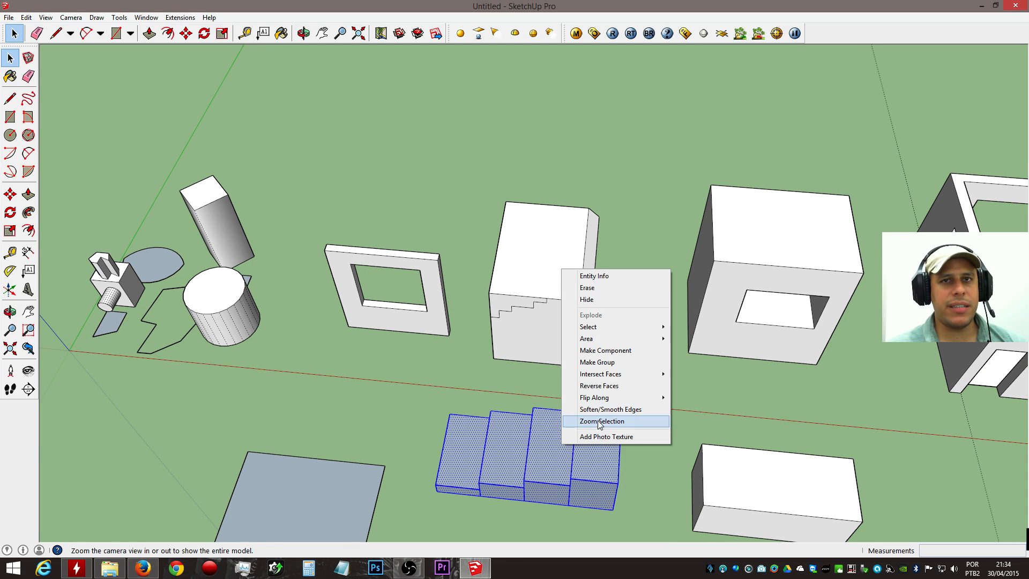
pyautogui.click(624, 387)
pyautogui.click(636, 403)
pyautogui.moveTo(637, 404); pyautogui.dragTo(709, 326, button='middle')
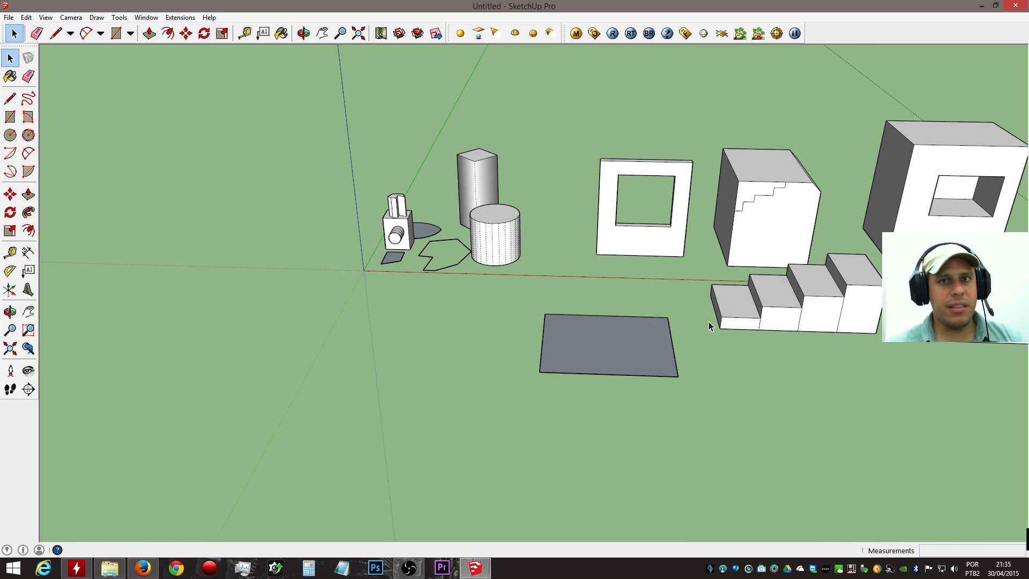